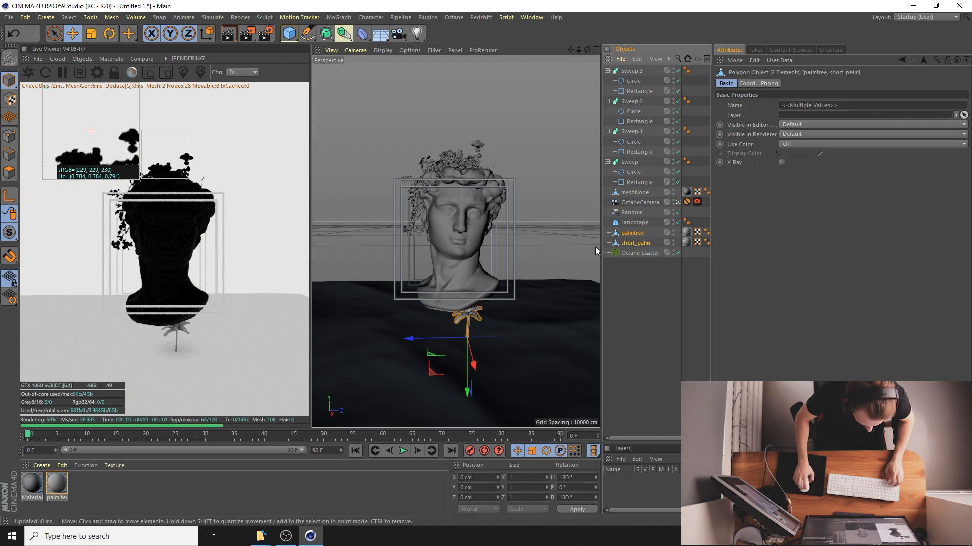
Return palmtree and short_palm to the Octane Scatter and place copies of both outside it, above the scatter in the hierarchy
key("ctrl+z")
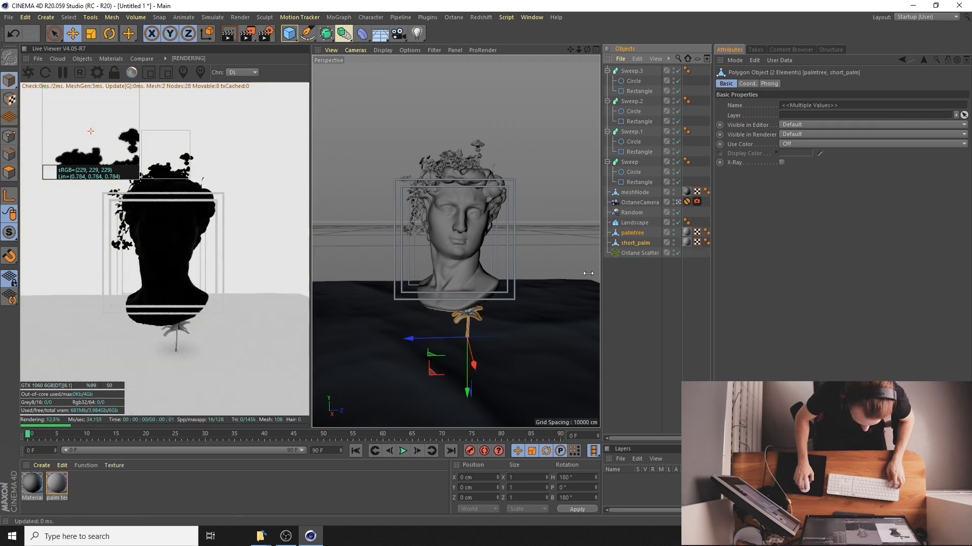
left_click_drag(636, 254, 640, 253)
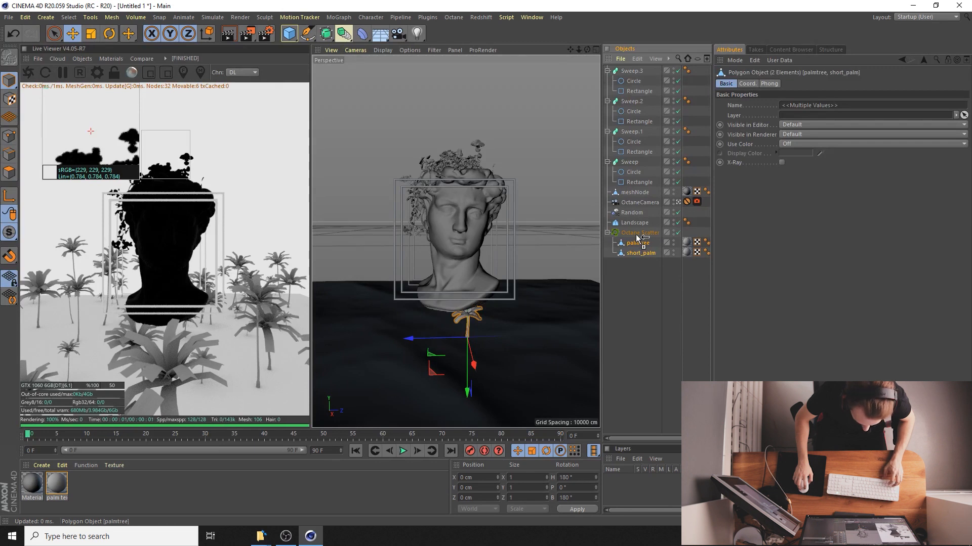
left_click_drag(637, 229, 638, 229, "ctrl")
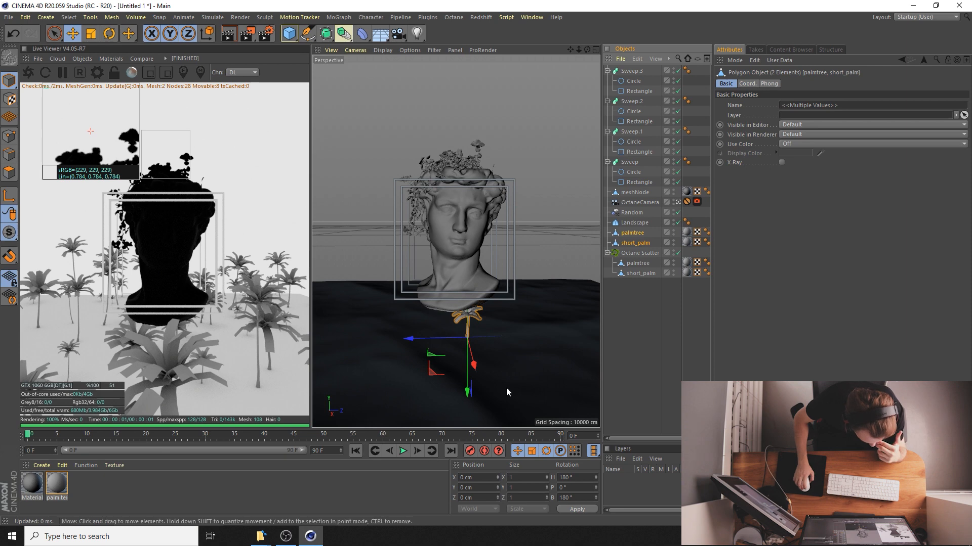
Move the two copied palms to the left of the bust, at about X 829, Y 434, Z -761 cm, and scale them up
left_click_drag(464, 402, 471, 344)
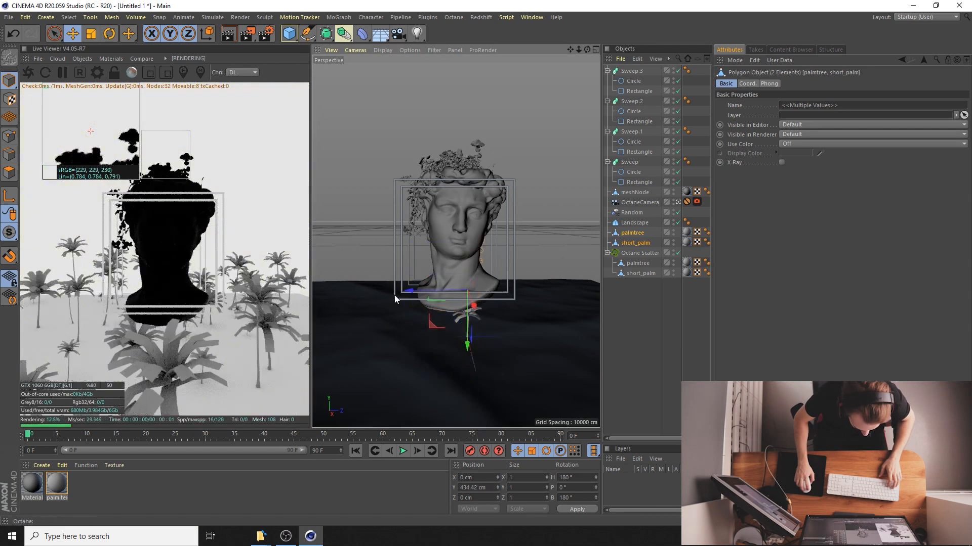
left_click_drag(417, 295, 344, 328)
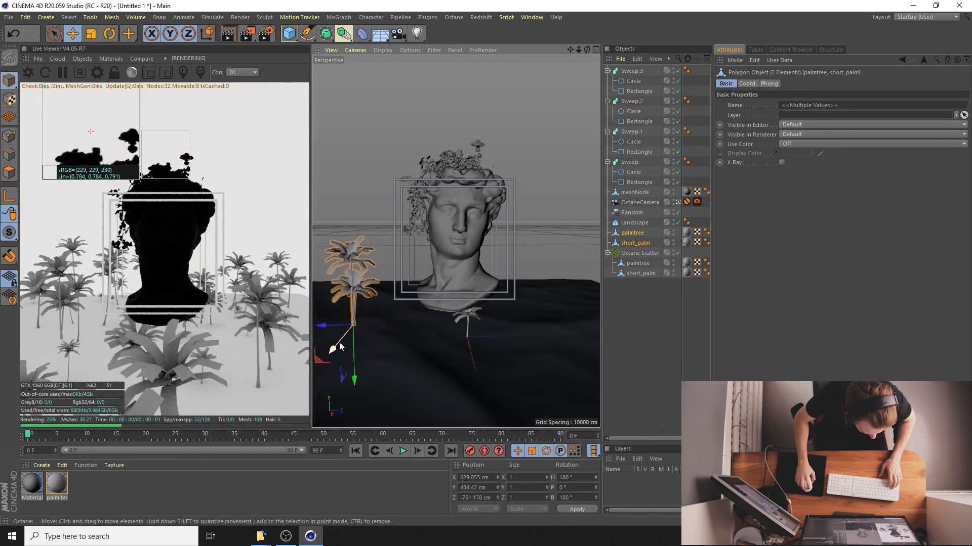
key("t")
left_click_drag(547, 198, 733, 199)
key("e")
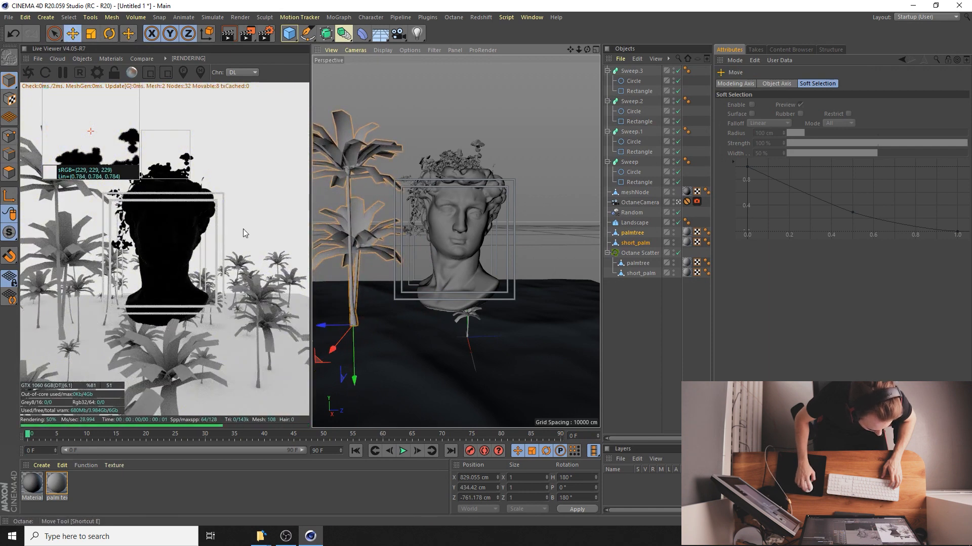
Lower the enlarged palms onto the ground at about Y -44 cm, scale them down slightly and push them back to about X 225 cm
mouse_move(362, 377)
left_mouse_down()
mouse_move(370, 403)
mouse_move(354, 410)
mouse_move(353, 377)
left_mouse_up()
key("t")
left_click_drag(627, 210, 596, 216)
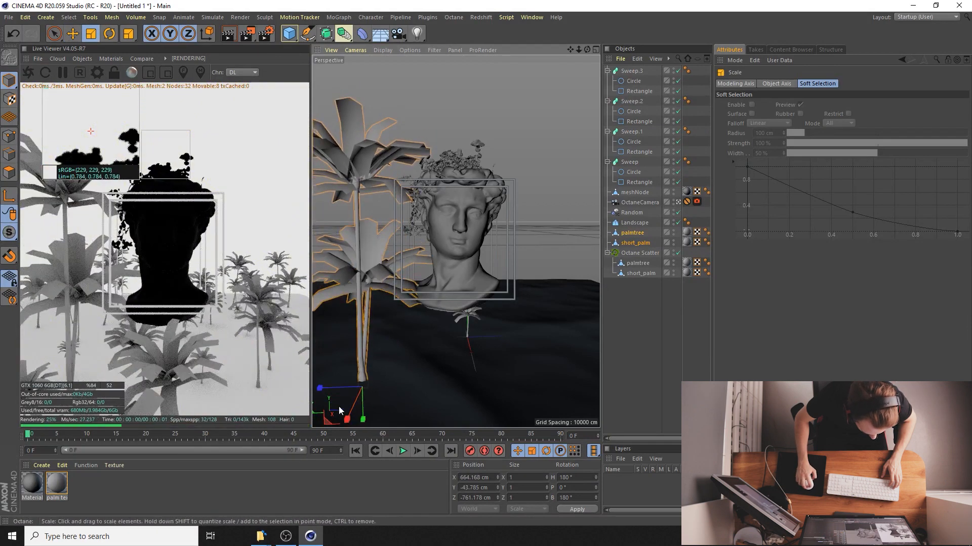
left_click_drag(356, 410, 387, 389)
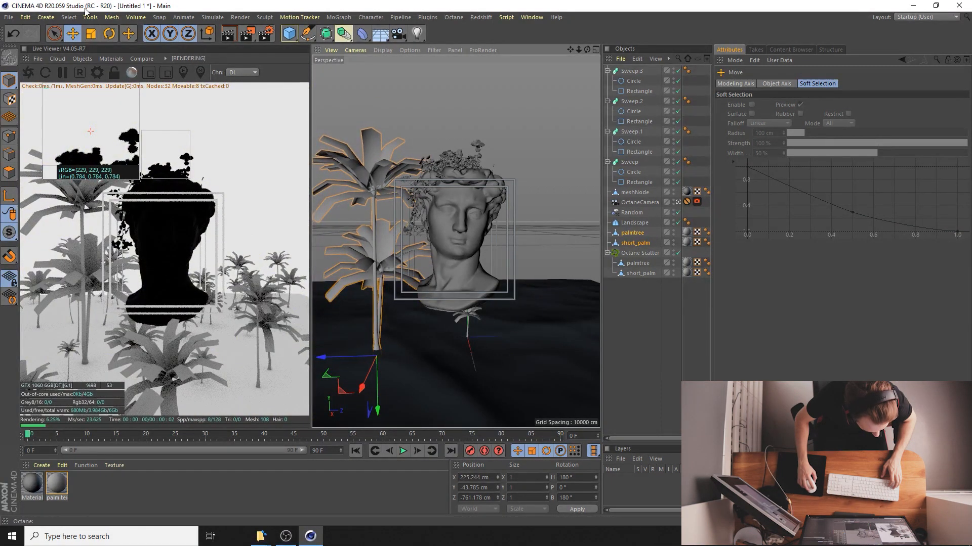
left_click(91, 34)
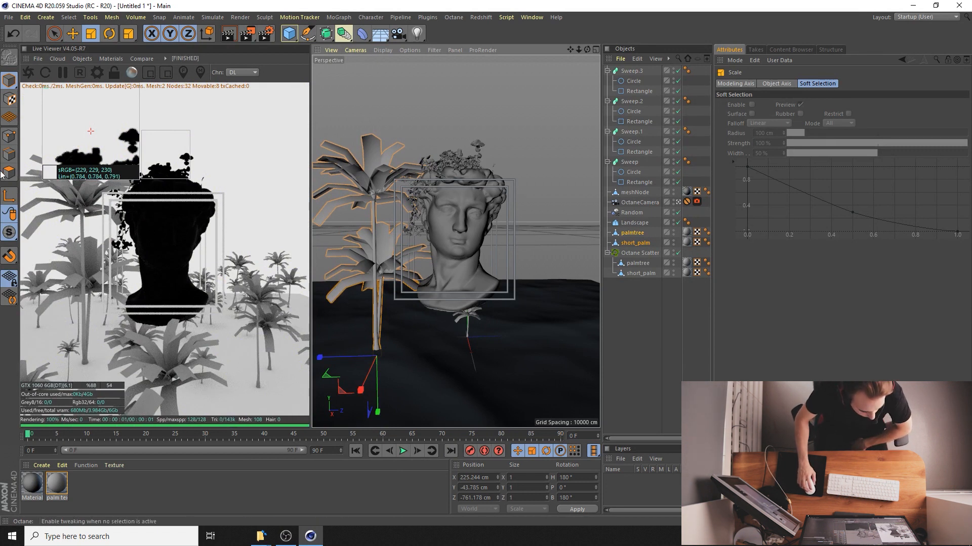
Duplicate the left palm pair across to the right foreground, at about X 810, Z 594 cm
left_click(73, 34)
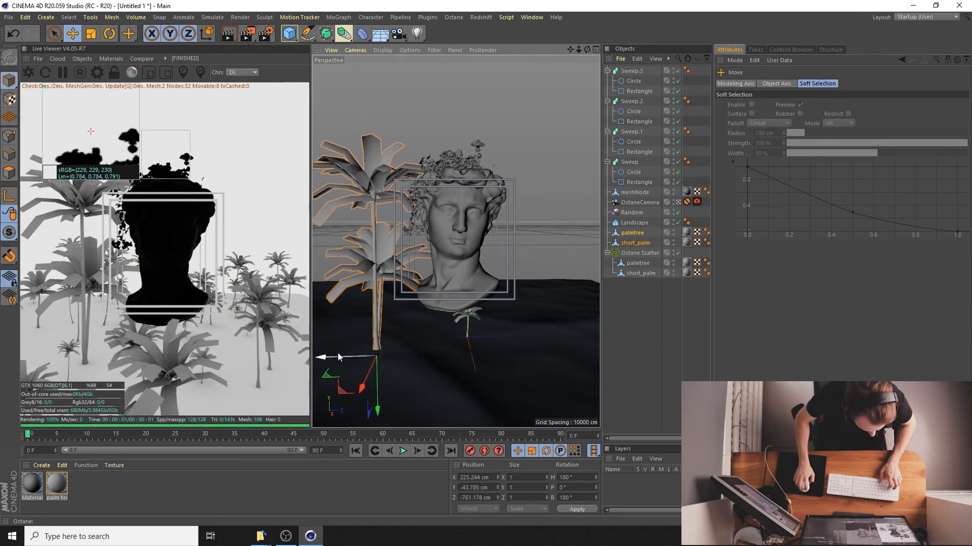
left_click_drag(328, 359, 486, 357, "ctrl")
left_click_drag(565, 383, 597, 425, "ctrl")
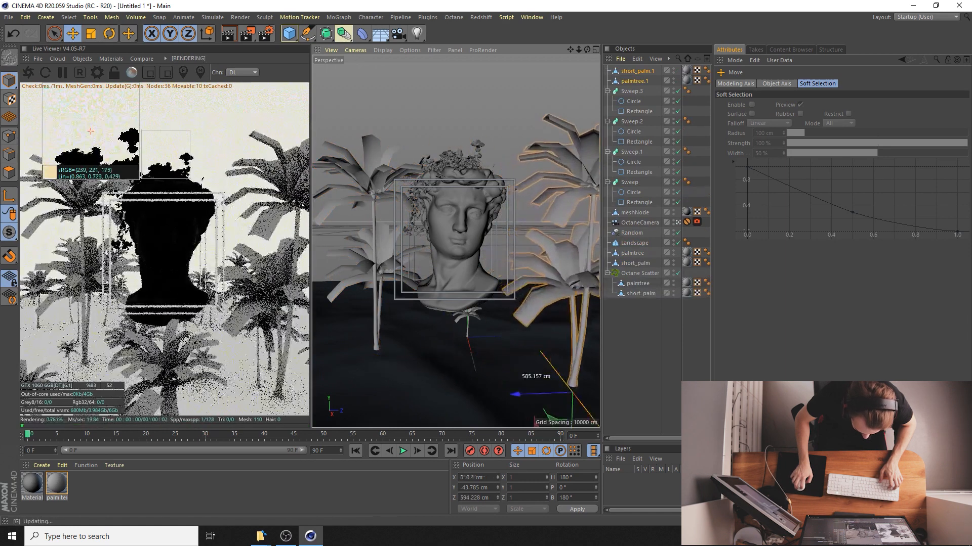
Rotate the right palm pair to a heading of about 288°, bring it to about X 1141, Z 485 cm and scale it down
left_click(109, 33)
left_click_drag(582, 419, 561, 413)
left_click(79, 39)
left_click(91, 34)
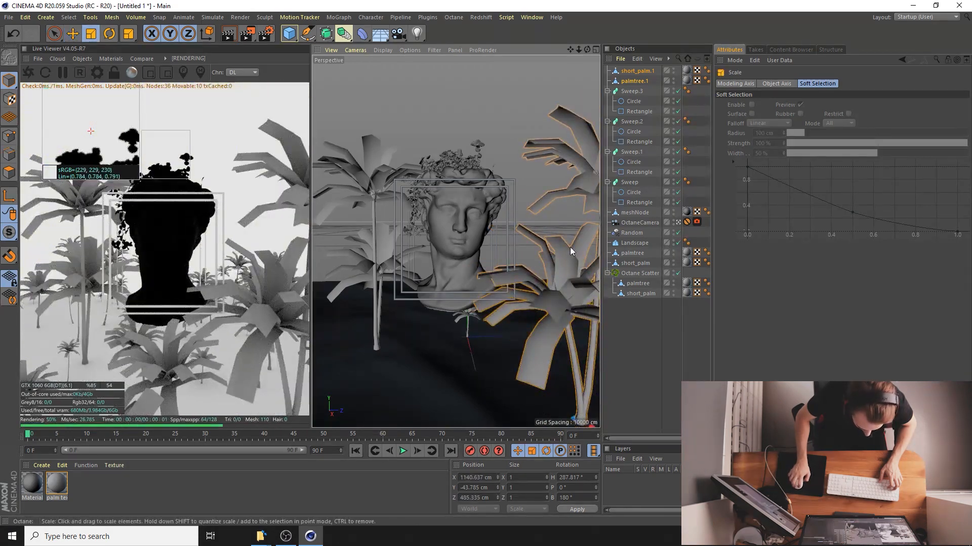
left_click_drag(568, 267, 529, 327)
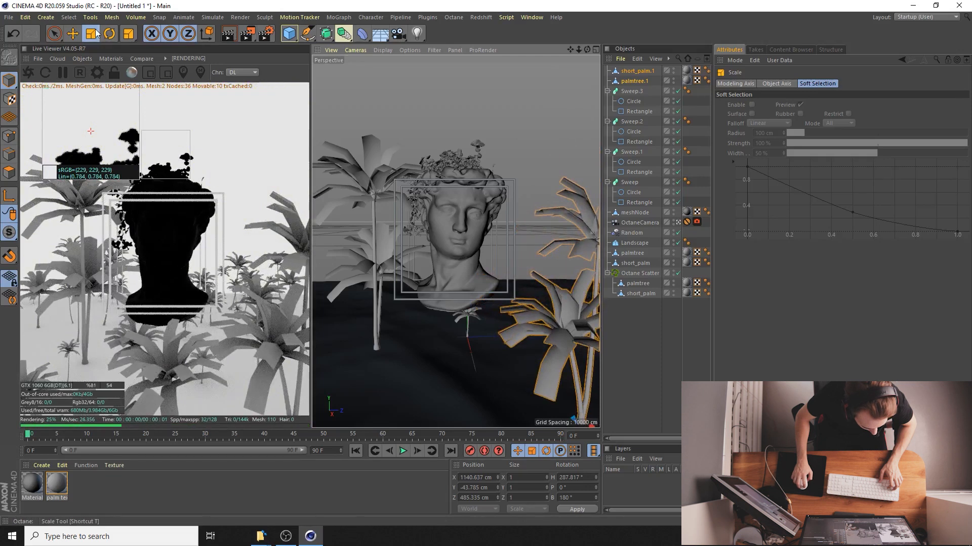
Move the right palm pair to about X 1227, Z 126 cm and compare the camera view with the Octane Scatter off and on
left_click(74, 34)
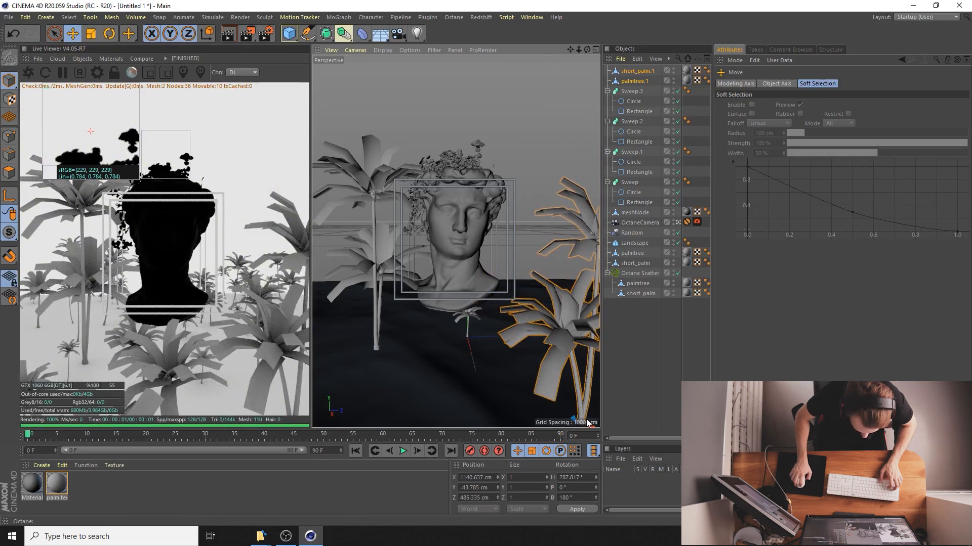
left_click(678, 223)
left_click_drag(521, 206, 500, 213)
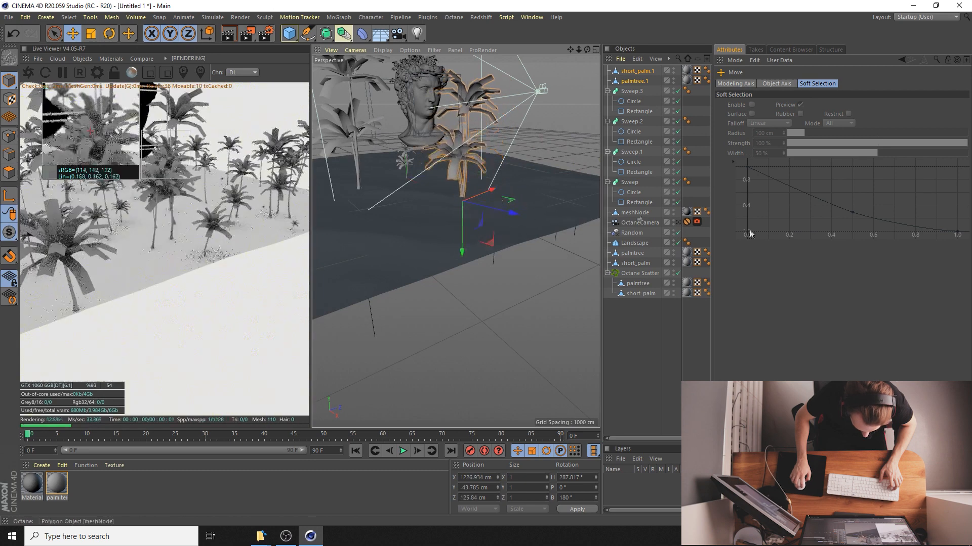
left_click(679, 222)
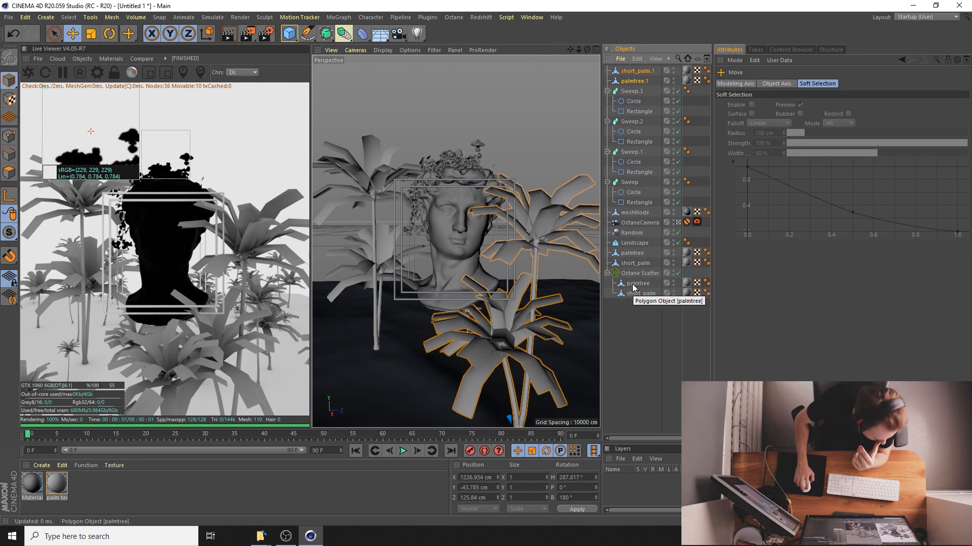
left_click(678, 273)
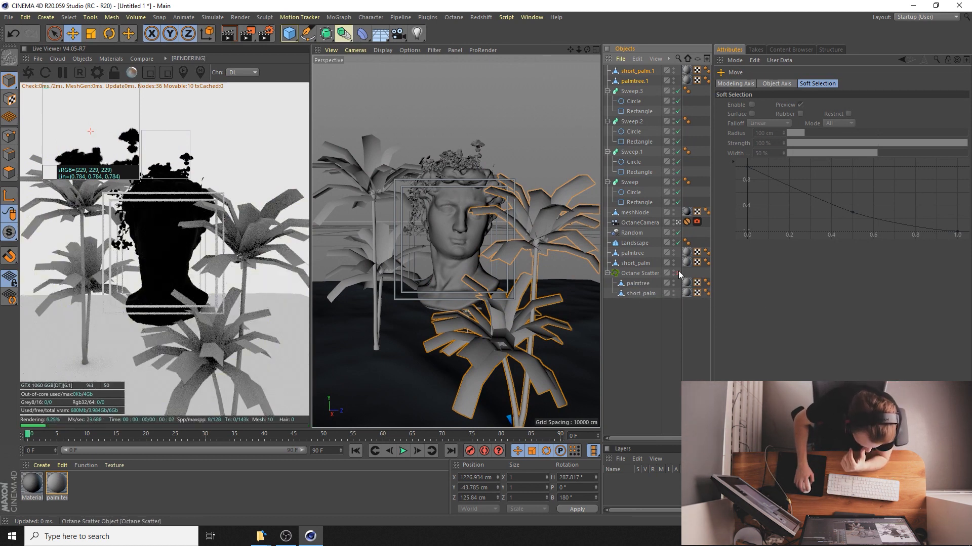
left_click(678, 273)
From outside the camera view, move the right palm pair to about X 1503, Z 215 cm and rotate its heading to about 82°
left_click(678, 222)
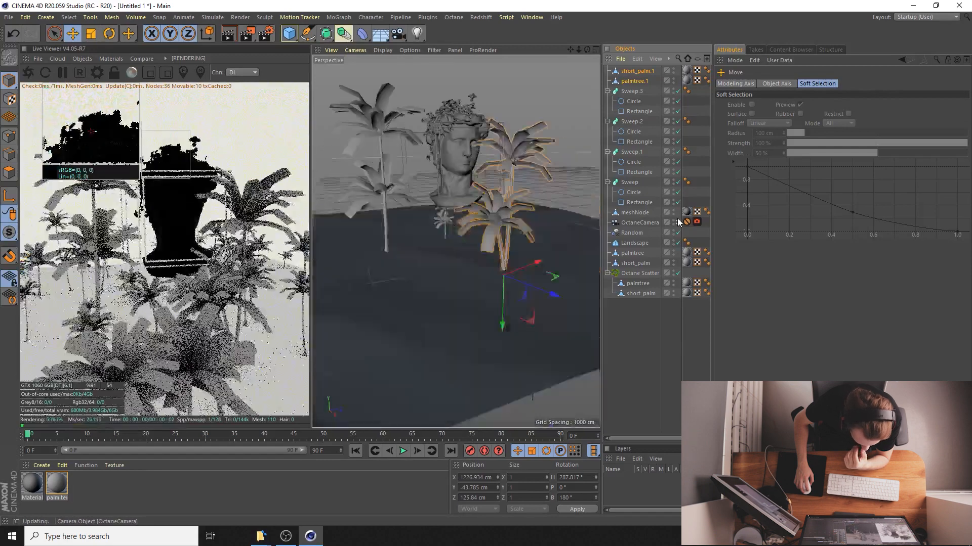
left_click_drag(511, 216, 539, 231)
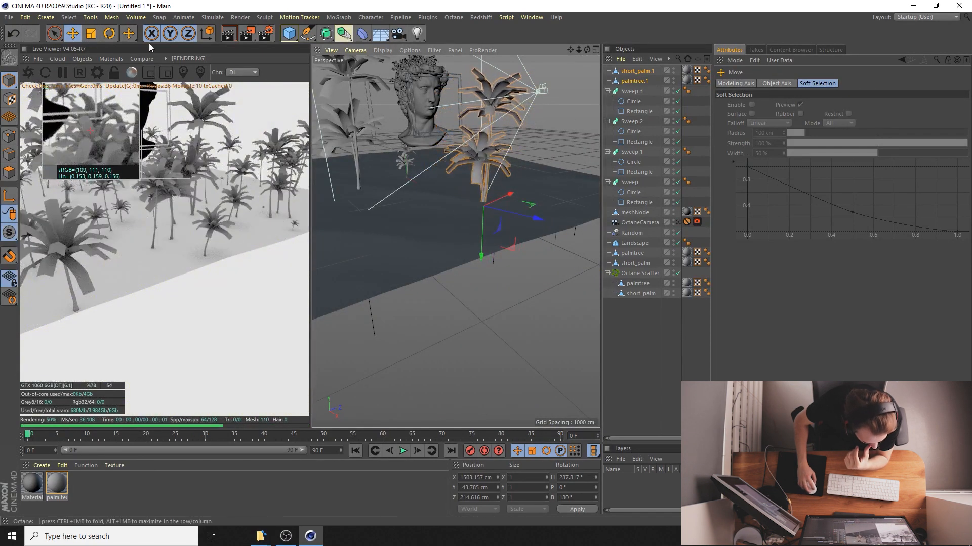
left_click(117, 40)
left_click_drag(472, 219, 551, 242)
Shift the right palm pair to about X 1687, Z 389 cm to clear the bust's face, checking through OctaneCamera
left_click(74, 33)
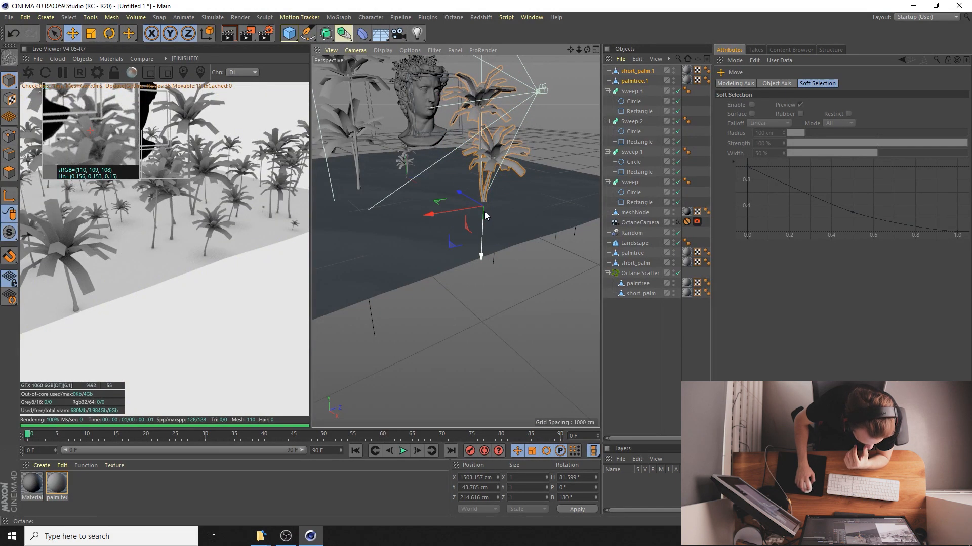
left_click_drag(468, 202, 485, 213)
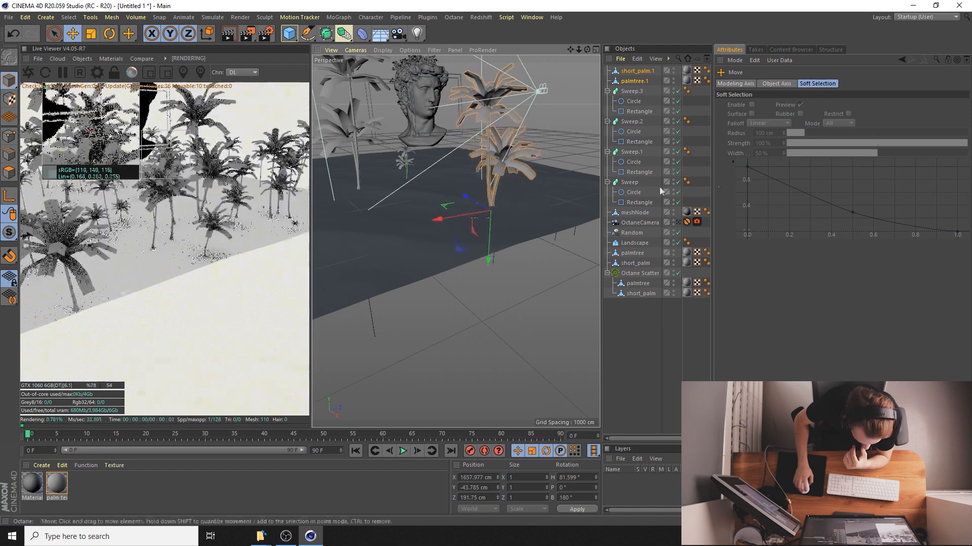
left_click(677, 223)
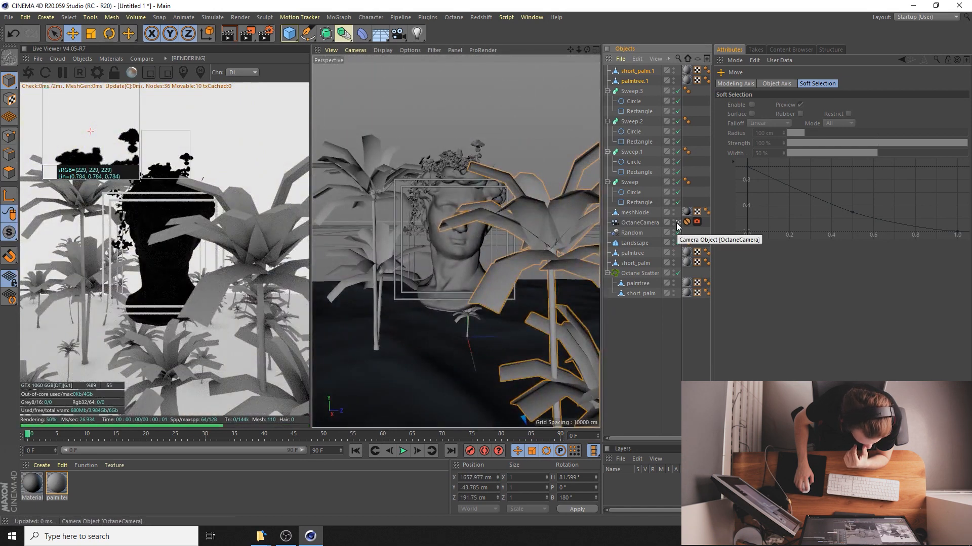
left_click(677, 223)
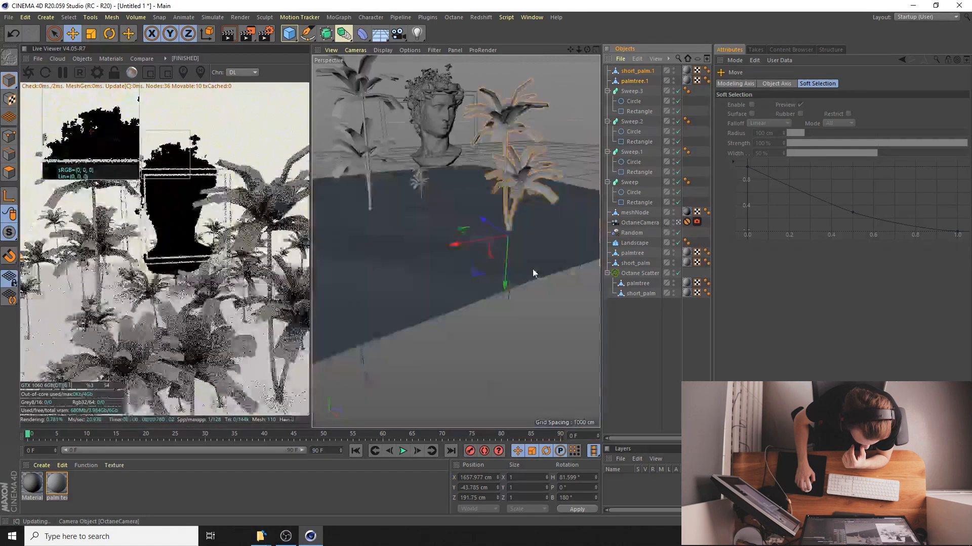
left_click(677, 224)
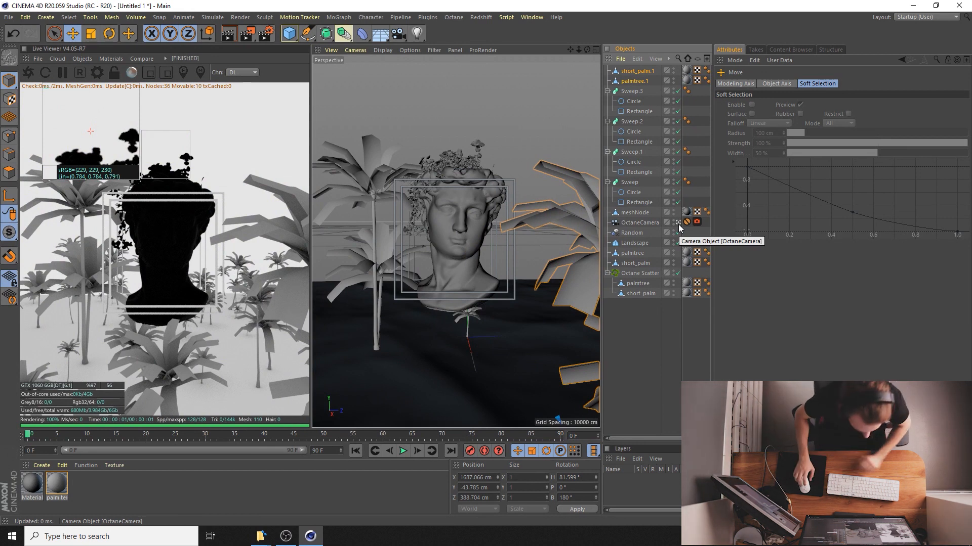
Duplicate the right palm pair into the left foreground at about X 1497, Z -895 cm and check it through OctaneCamera
key("ctrl+shift+z")
left_click(678, 223)
left_click_drag(455, 218, 331, 252)
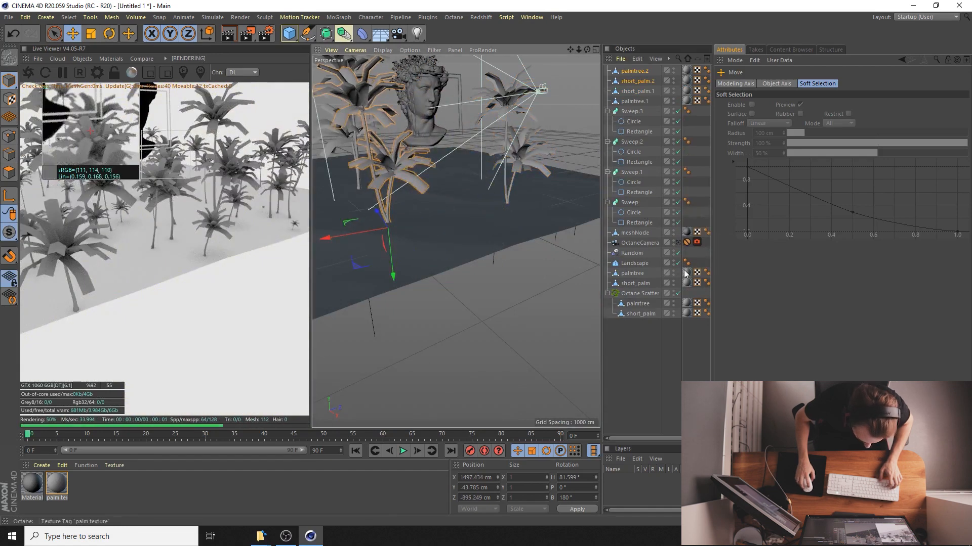
left_click(678, 243)
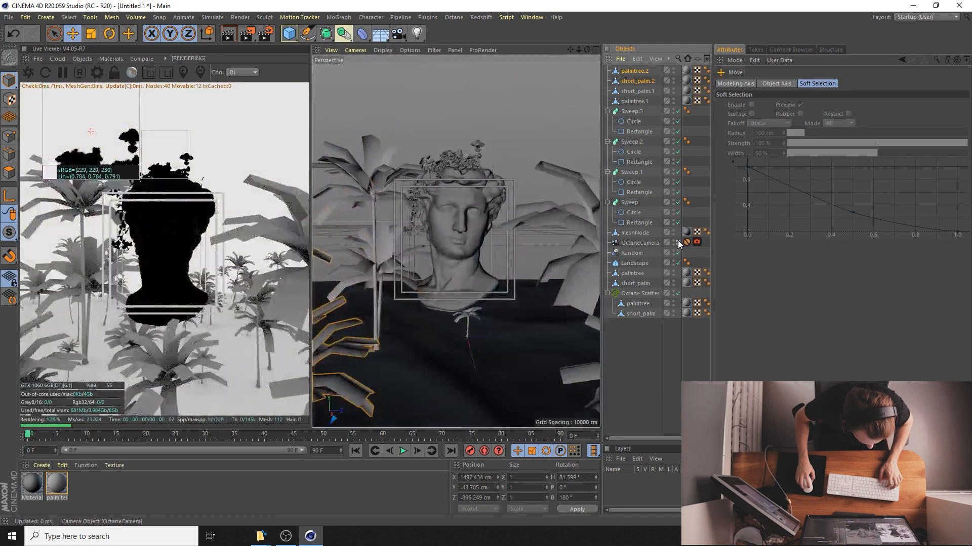
Move the left foreground palms to about X 1524, Z -715 cm, rotate them to a heading of about 104° and scale them up
left_click(679, 243)
left_click_drag(345, 238, 362, 235)
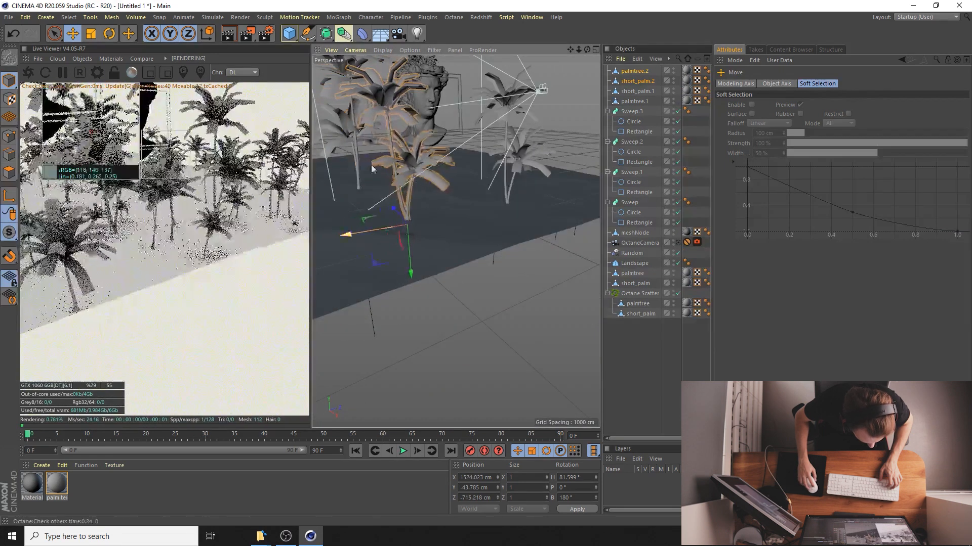
left_click(113, 38)
left_click_drag(348, 238, 476, 246)
key("t")
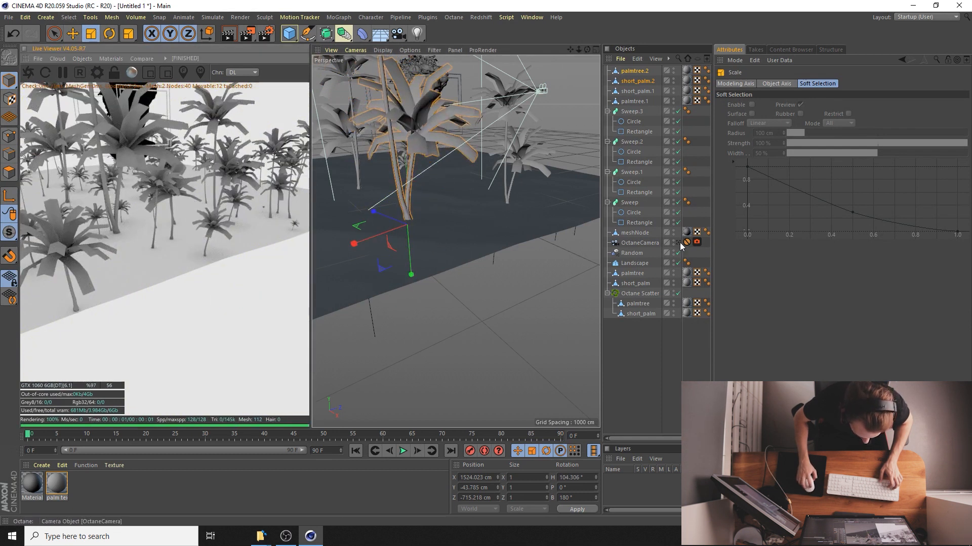
left_click(680, 243)
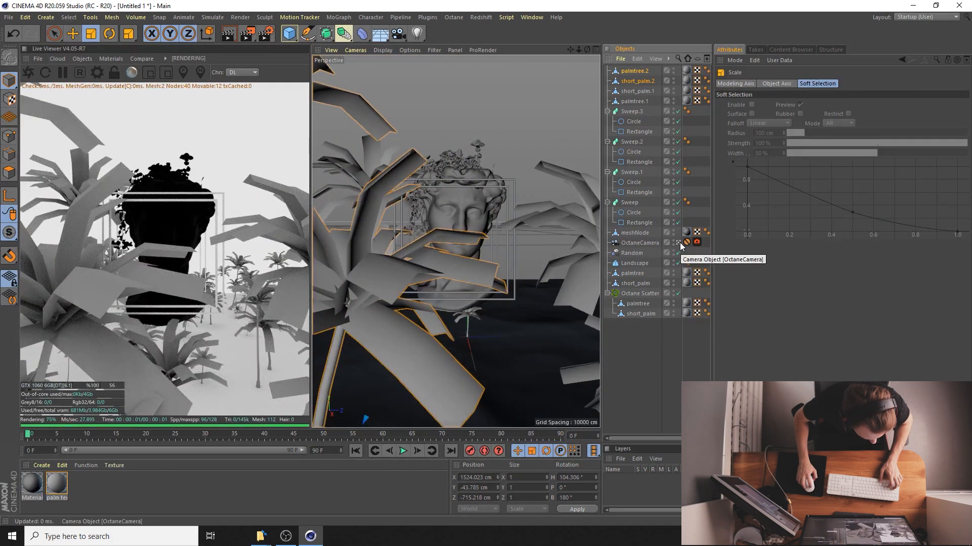
Move the left foreground palms away from the bust to about X 1582, Z -942 cm and return to the OctaneCamera view
key("e")
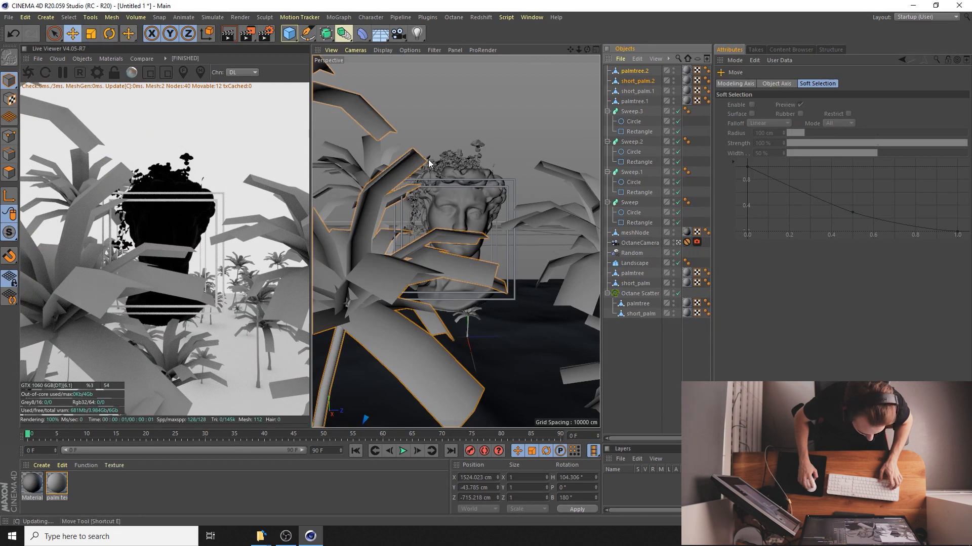
left_click(679, 241)
left_click_drag(378, 240, 358, 247)
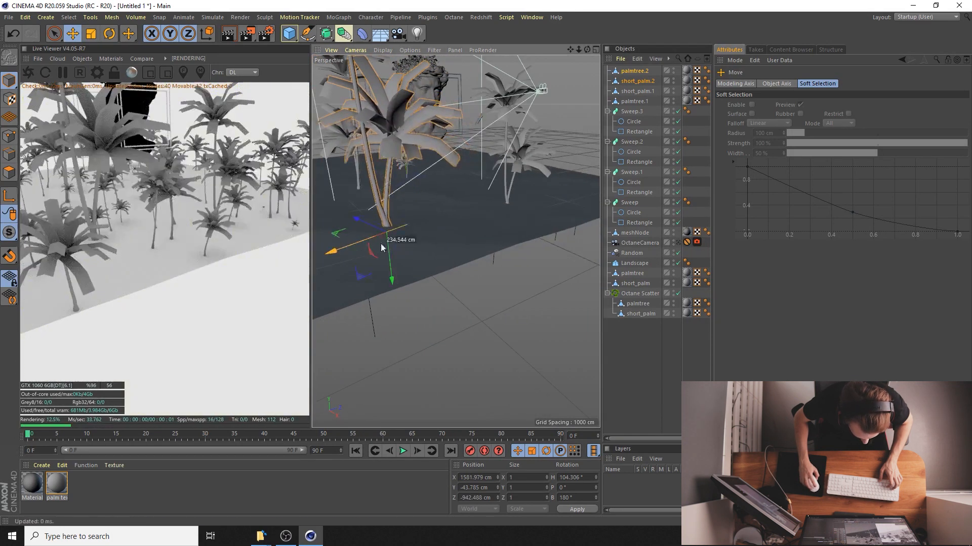
left_click(678, 243)
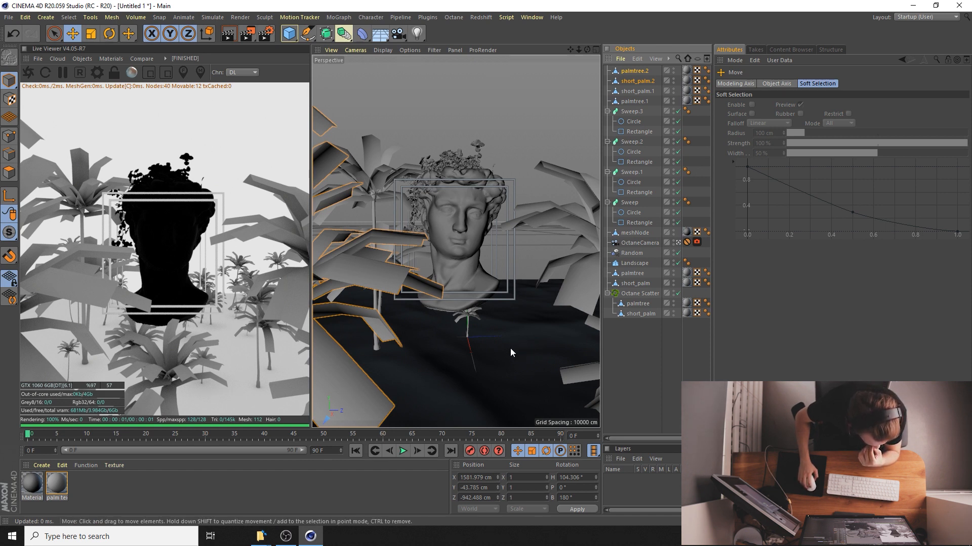
Delete the protection tag from OctaneCamera and orbit the camera slightly to reframe the bust and palms
left_click(500, 358)
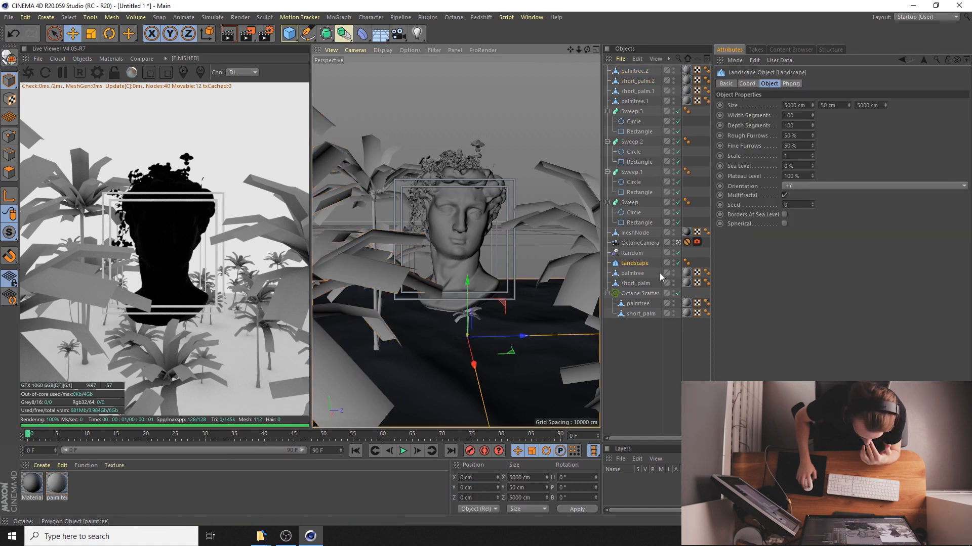
left_click(687, 242)
key("Delete")
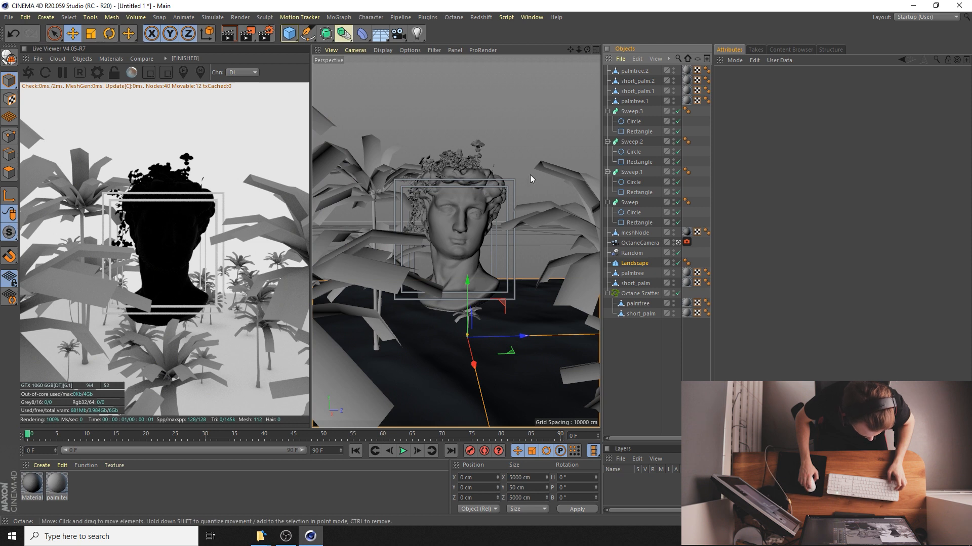
left_click_drag(510, 197, 504, 187, "alt")
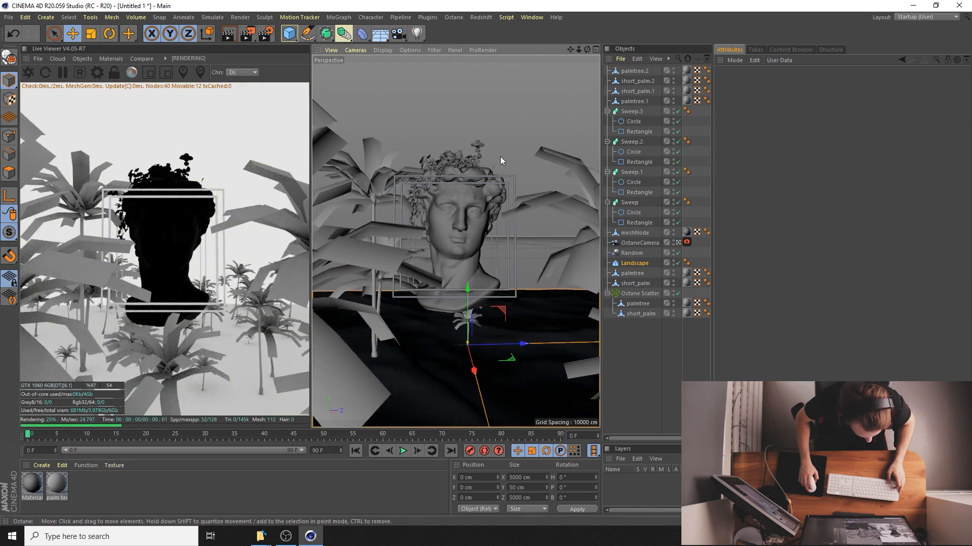
Reframe the OctaneCamera view so the bust stays centred between the foreground palms with the ground visible below
middle_click(500, 157)
middle_click(418, 165)
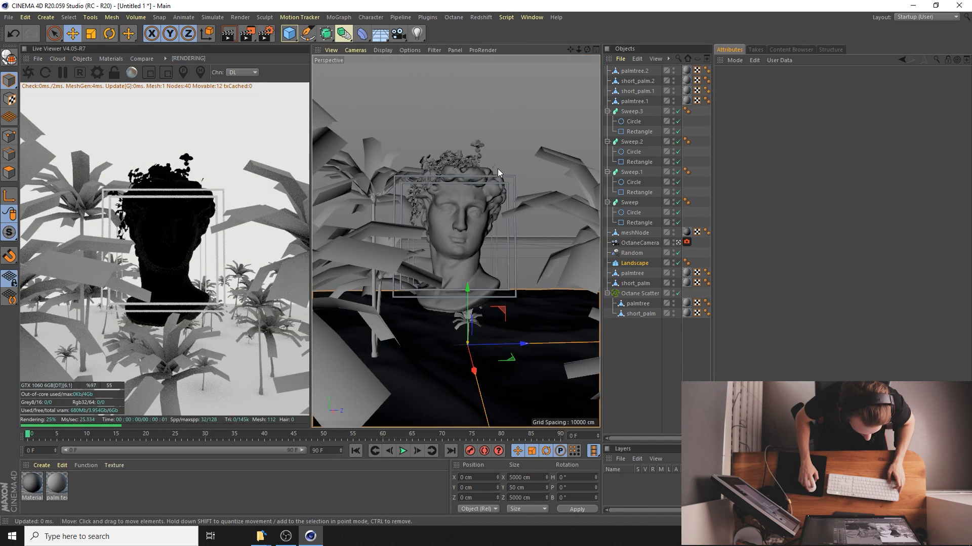
left_click_drag(497, 169, 497, 165, "alt")
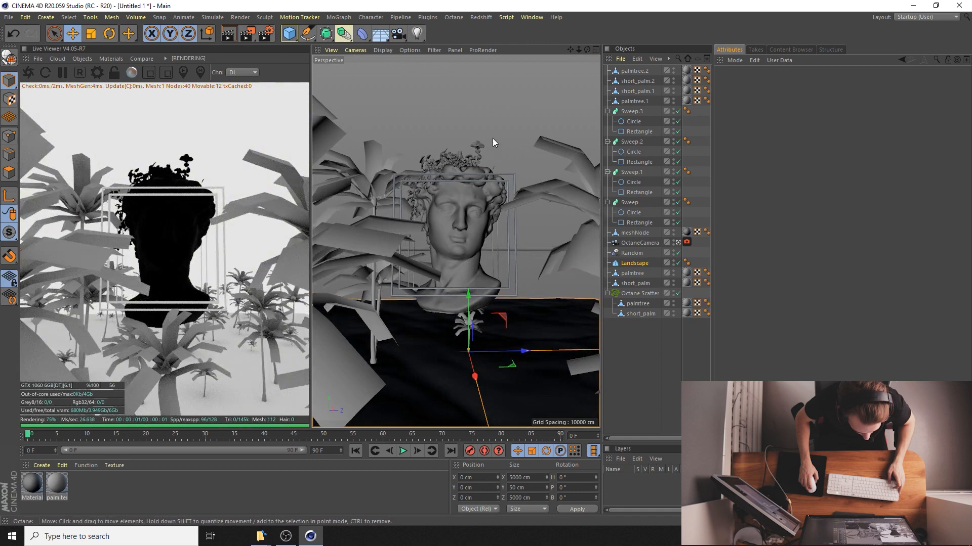
mouse_move(492, 137)
left_mouse_down("alt")
mouse_move(483, 148)
mouse_move(484, 139)
left_mouse_up("alt")
scroll(482, 145, "down", 1)
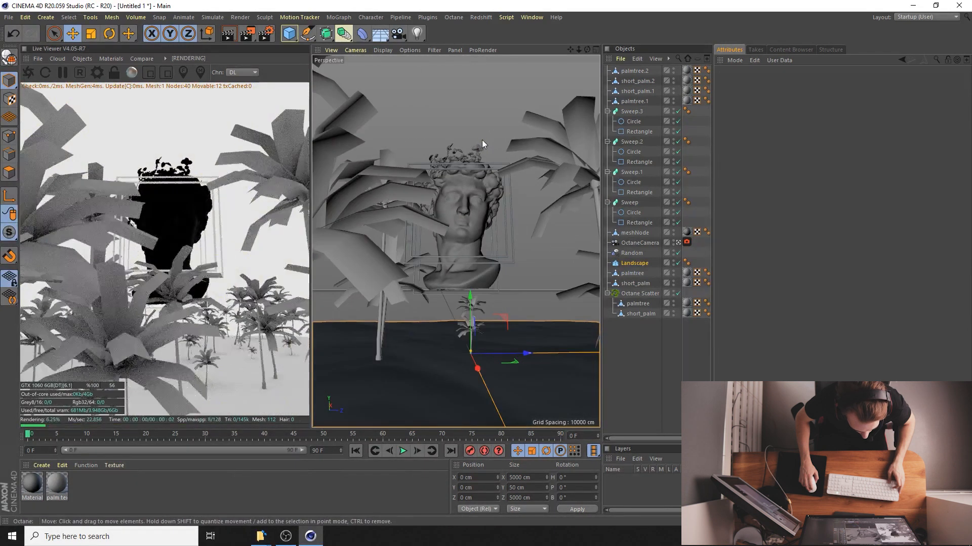
scroll(482, 145, "up", 1)
left_click_drag(482, 139, 482, 156, "alt")
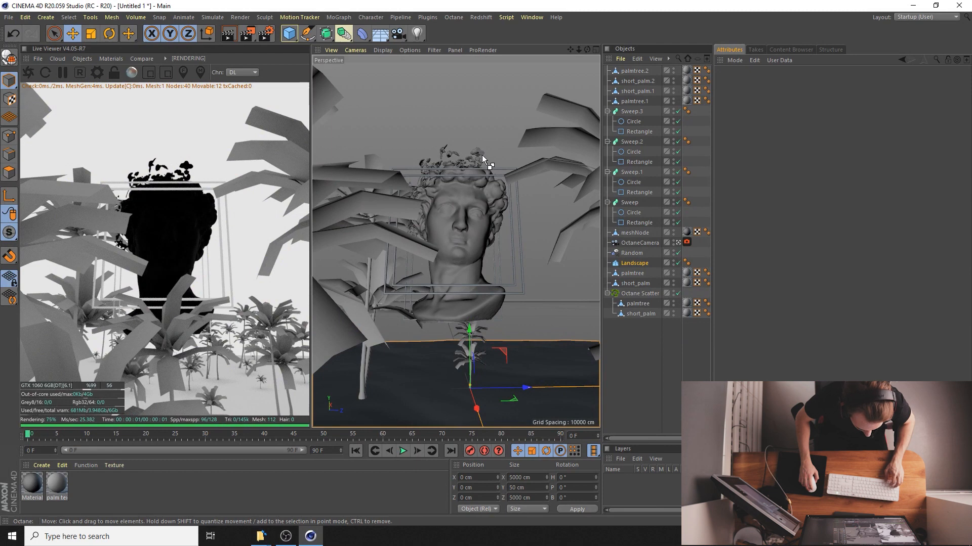
left_click_drag(493, 155, 490, 176, "alt")
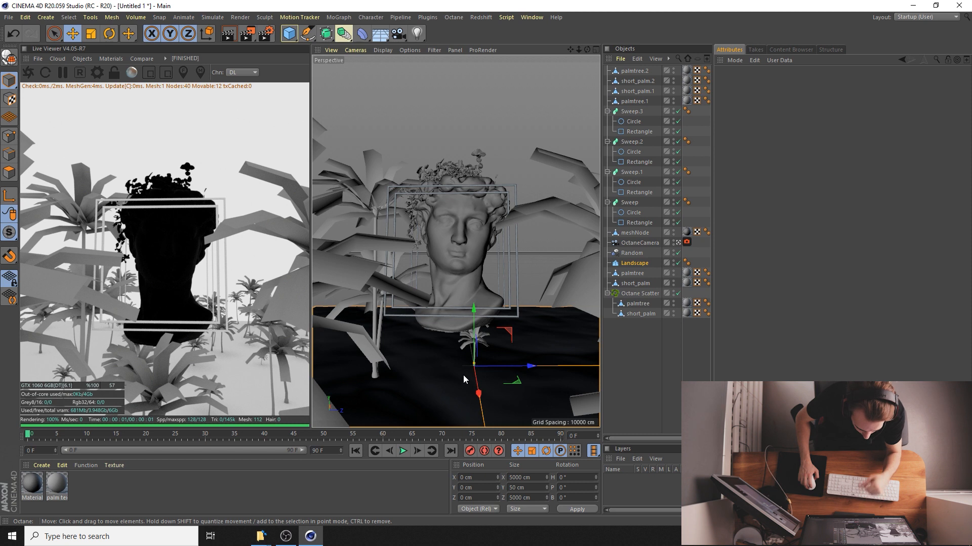
Set the Landscape object's Scale to 10
left_click(628, 265)
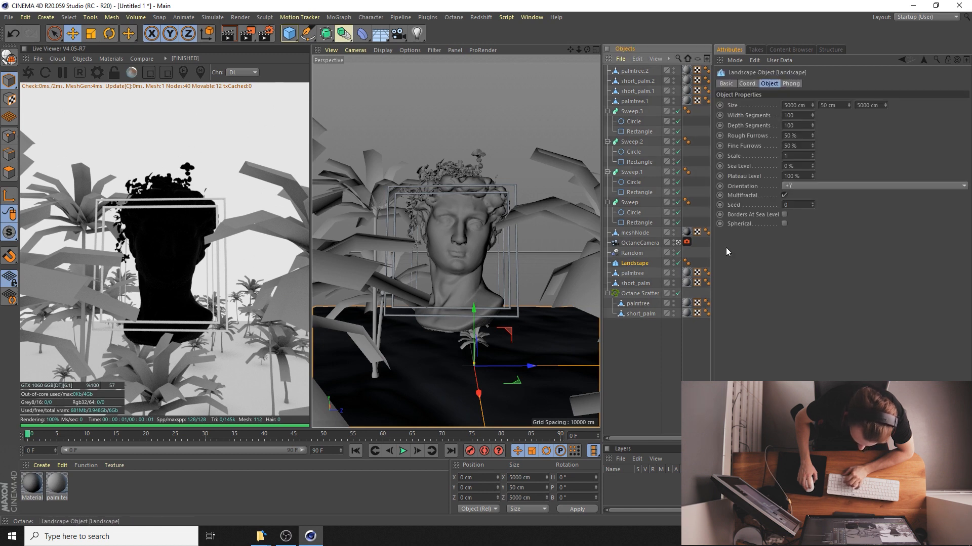
left_click(795, 155)
type("8")
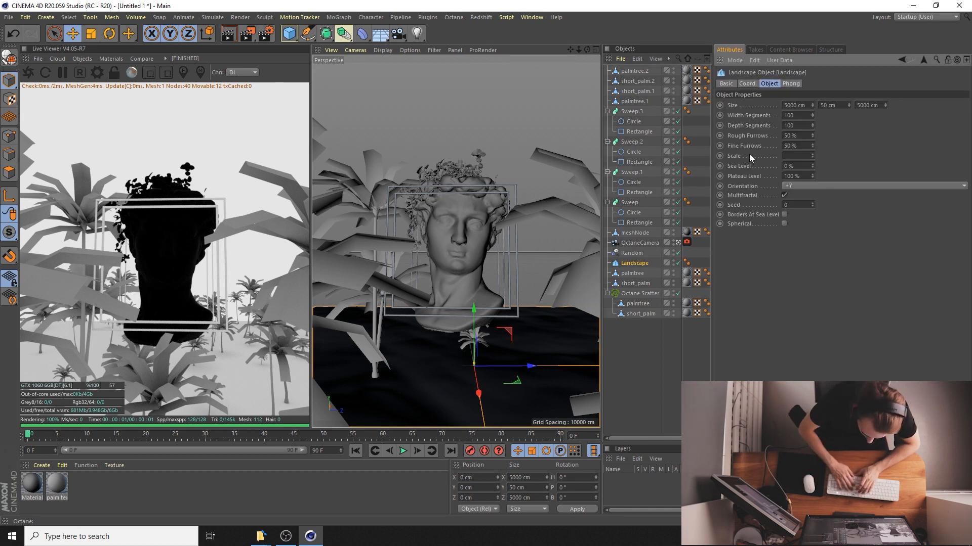
key("Return")
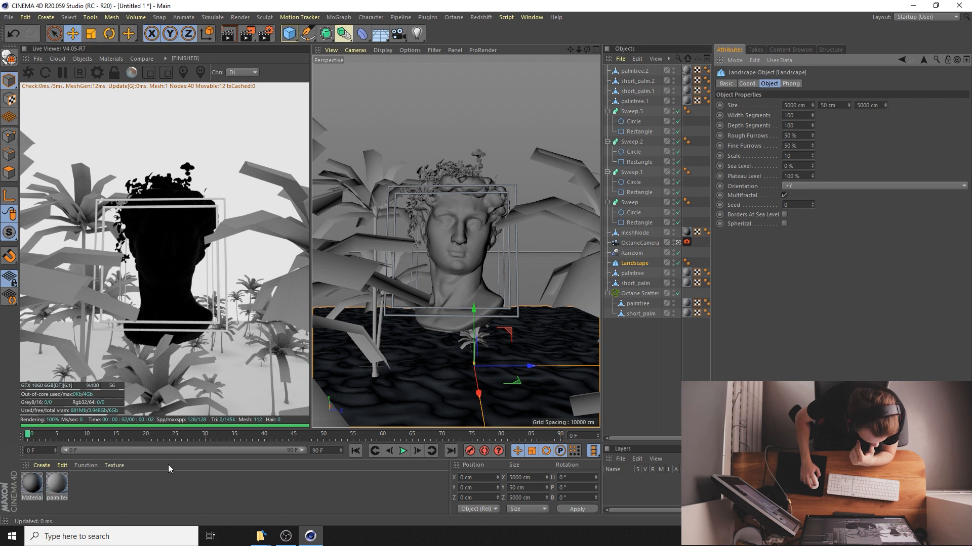
double_click(102, 488)
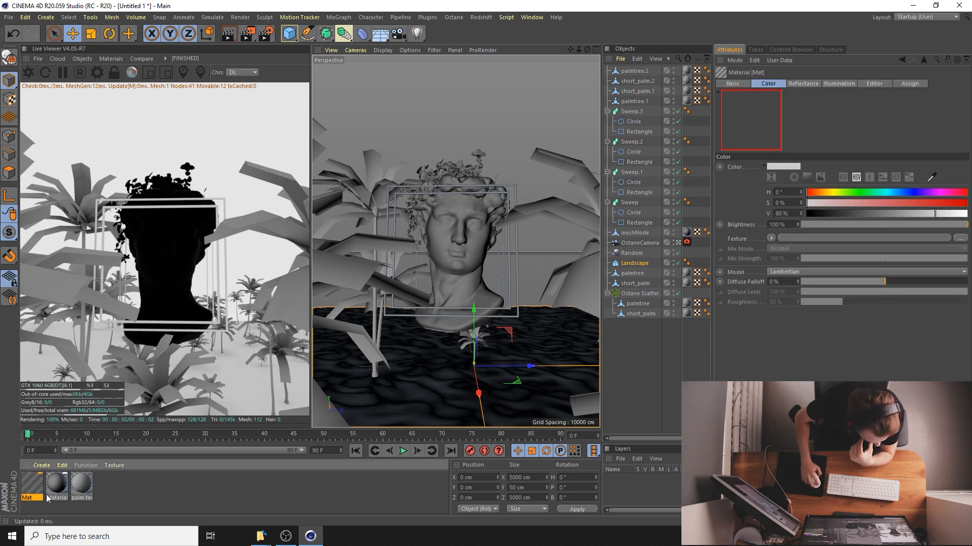
double_click(32, 485)
left_click(468, 70)
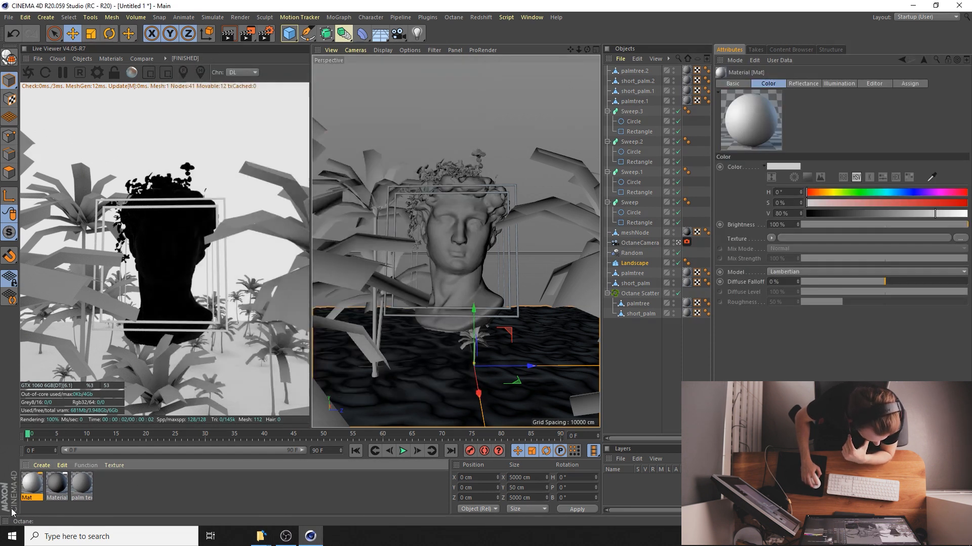
key("Delete")
Create a new Octane material and set its material type to Specular
left_click(36, 466)
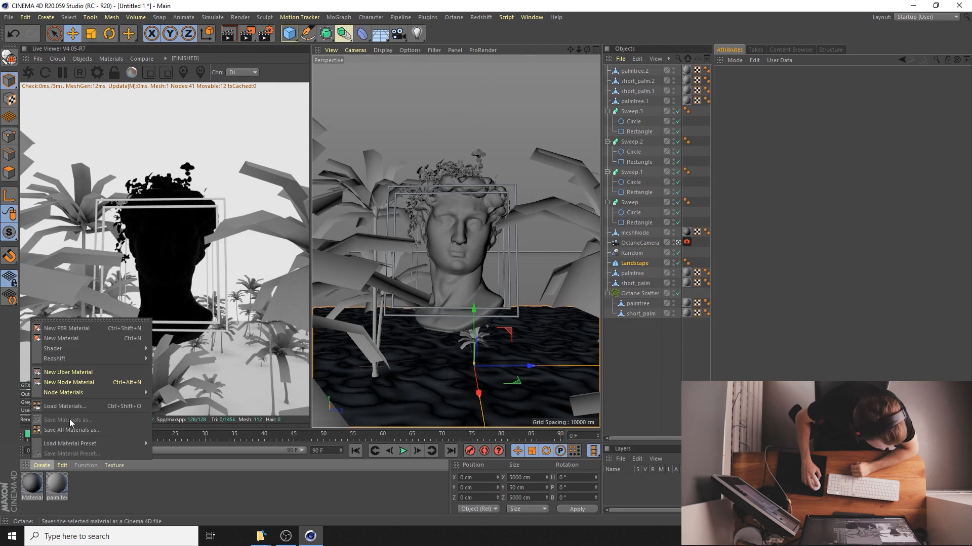
mouse_move(62, 348)
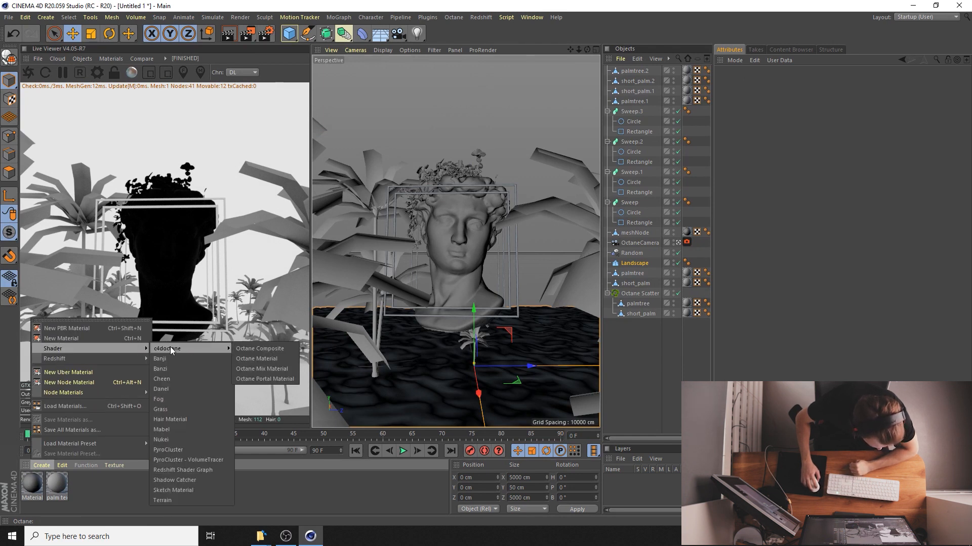
left_click(253, 359)
double_click(37, 484)
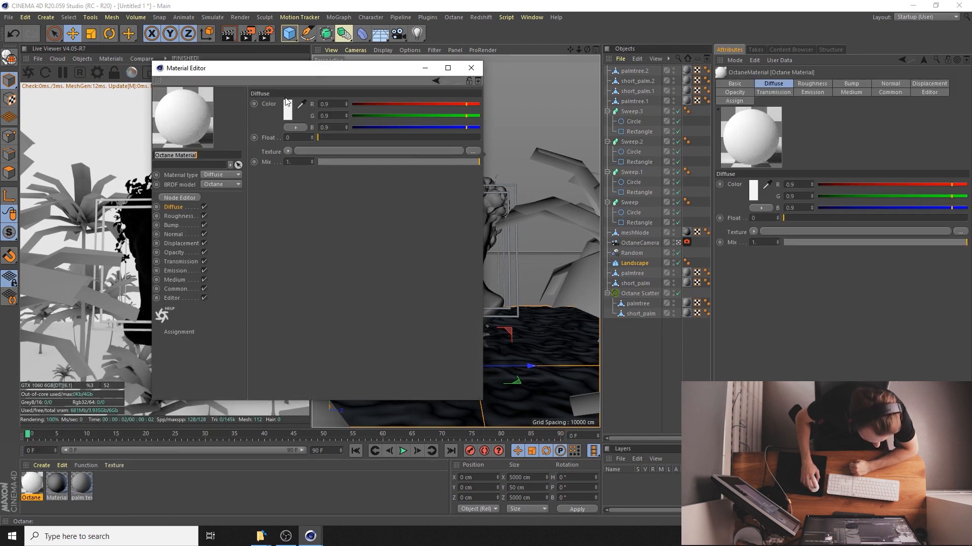
left_click(219, 175)
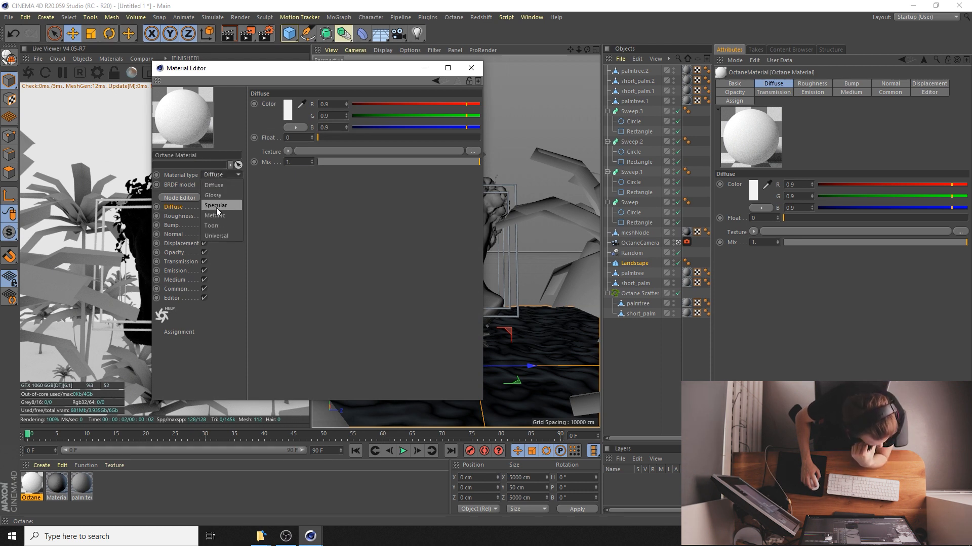
left_click(217, 206)
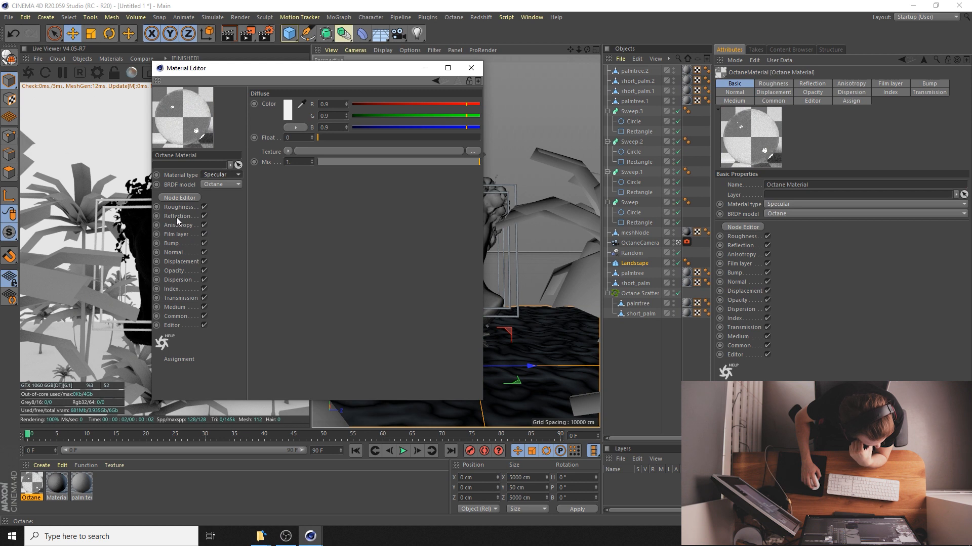
Look through the specular material's Index, Roughness and Dispersion channels, then apply the material to the Landscape
left_click(177, 286)
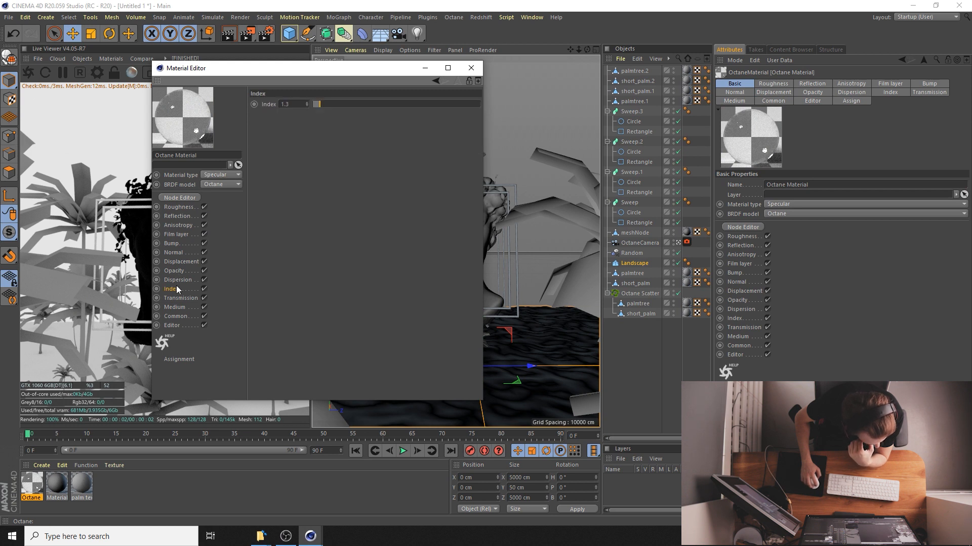
left_click(179, 208)
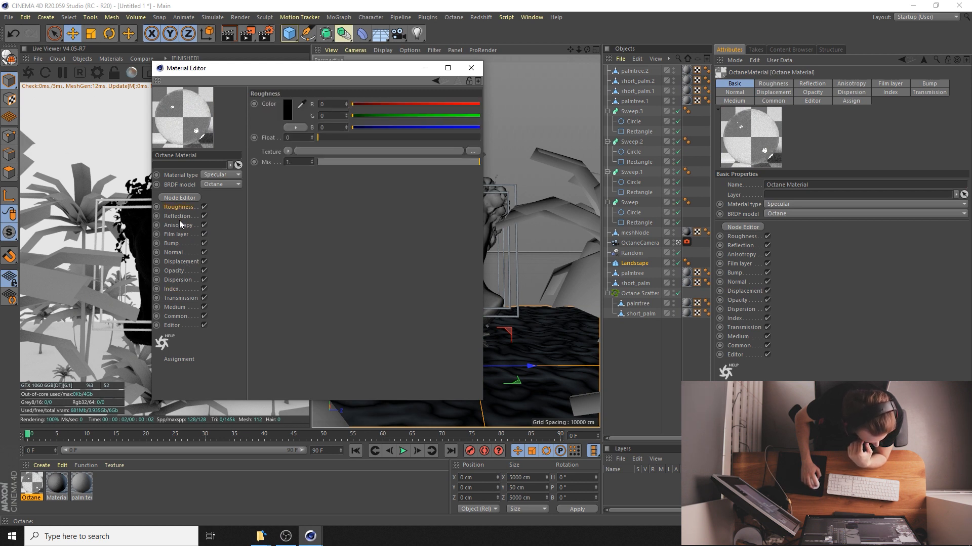
left_click(170, 280)
left_click(467, 67)
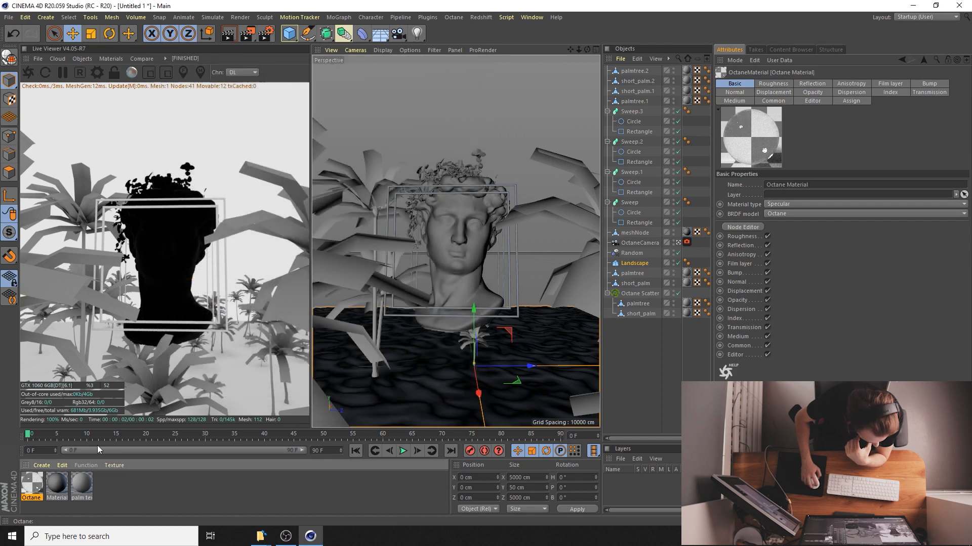
left_click_drag(32, 485, 405, 390)
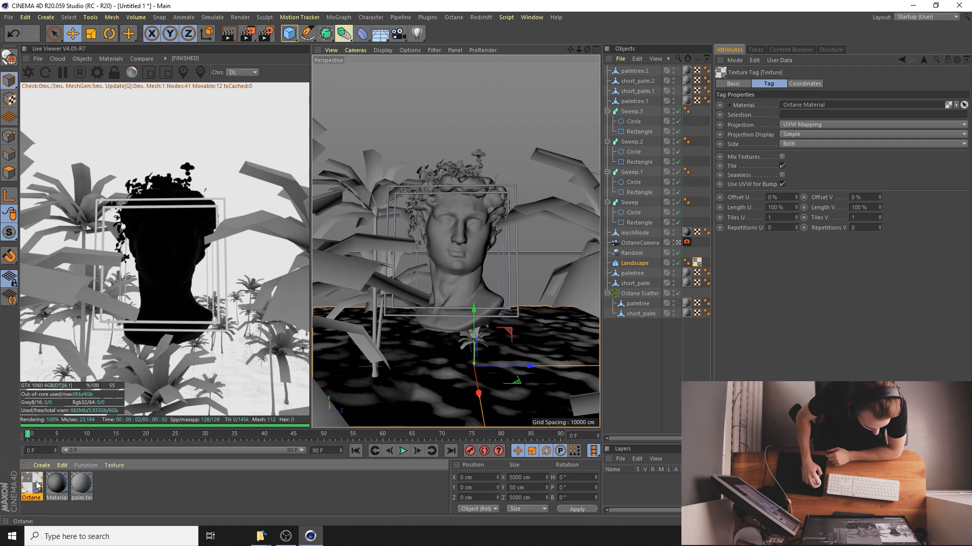
Set the Landscape material's transmission color to bright cyan, about R 0.17, G 0.96, B 1
double_click(32, 484)
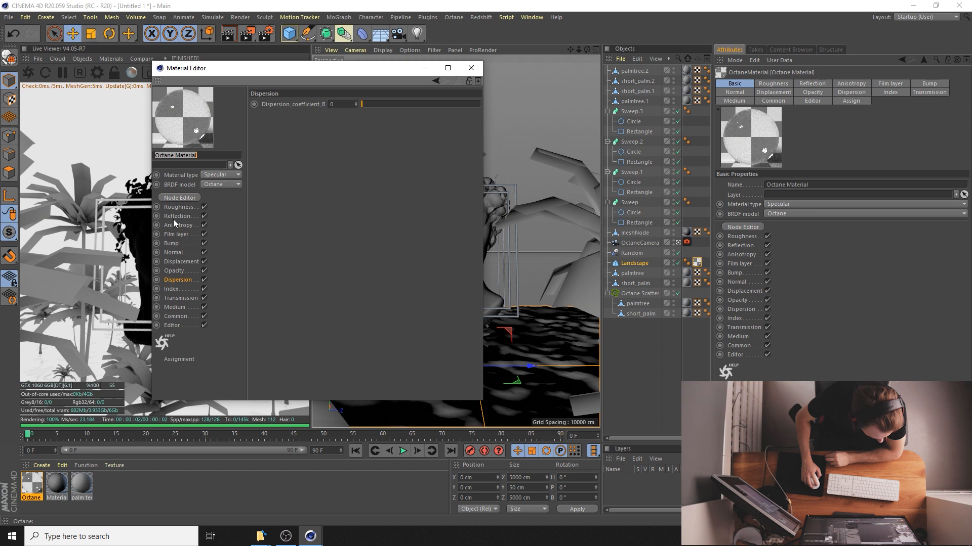
left_click(171, 290)
left_click(176, 298)
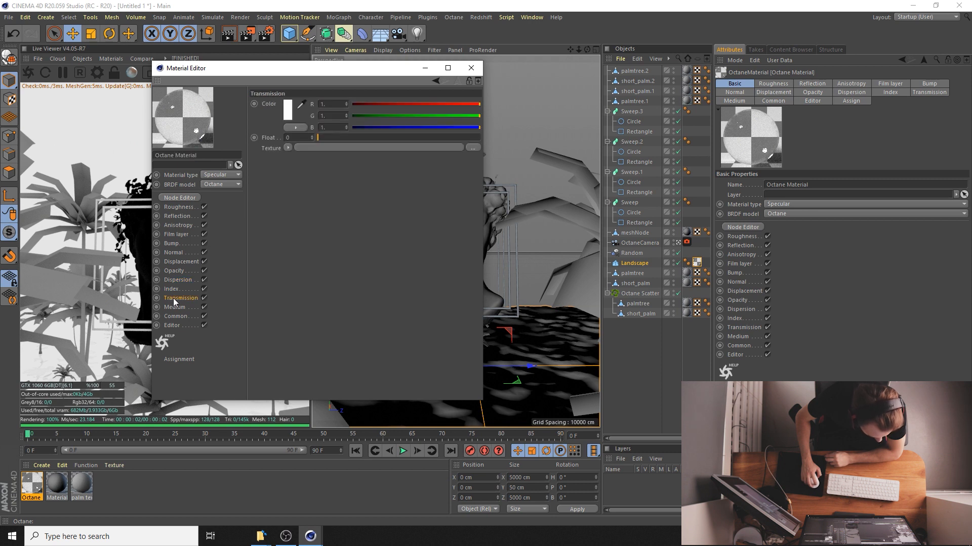
left_click(295, 116)
left_click(308, 110)
left_click(301, 121)
left_click(277, 150)
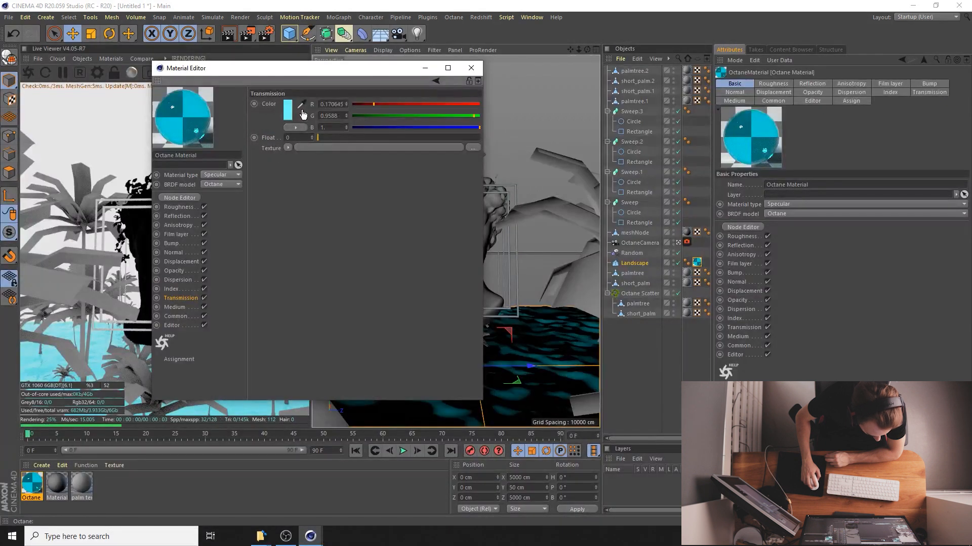
Change the Landscape material's transmission color to a darker blue, about R 0.16, G 0.26, B 0.51
left_click(288, 111)
left_click(326, 108)
left_click(295, 119)
left_click_drag(319, 129, 348, 130)
left_click(276, 146)
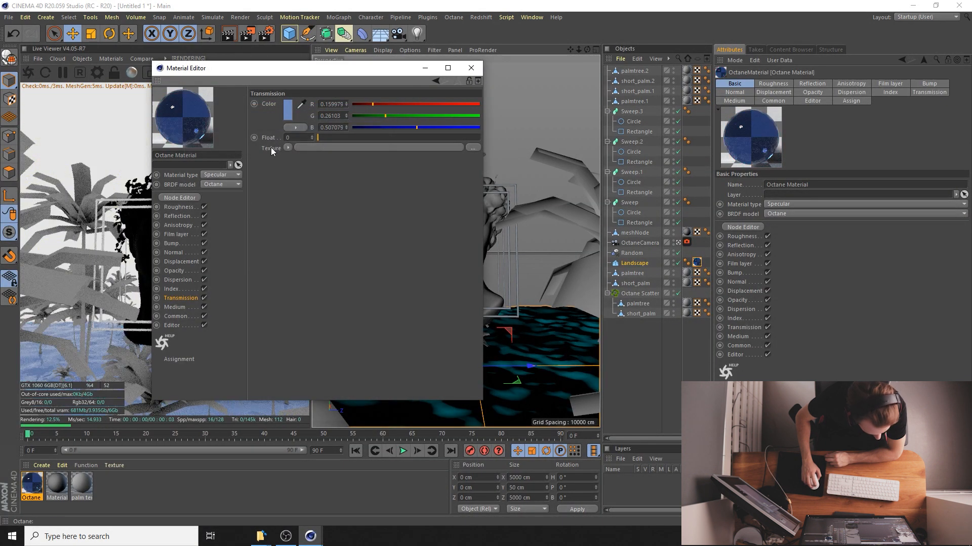
Set the Landscape material's transmission color to light blue with hue 200°, saturation 49% and value 93%
left_click(289, 110)
left_click_drag(295, 120, 322, 120)
left_click_drag(350, 130, 377, 129)
left_click_drag(305, 123, 307, 122)
left_click(274, 146)
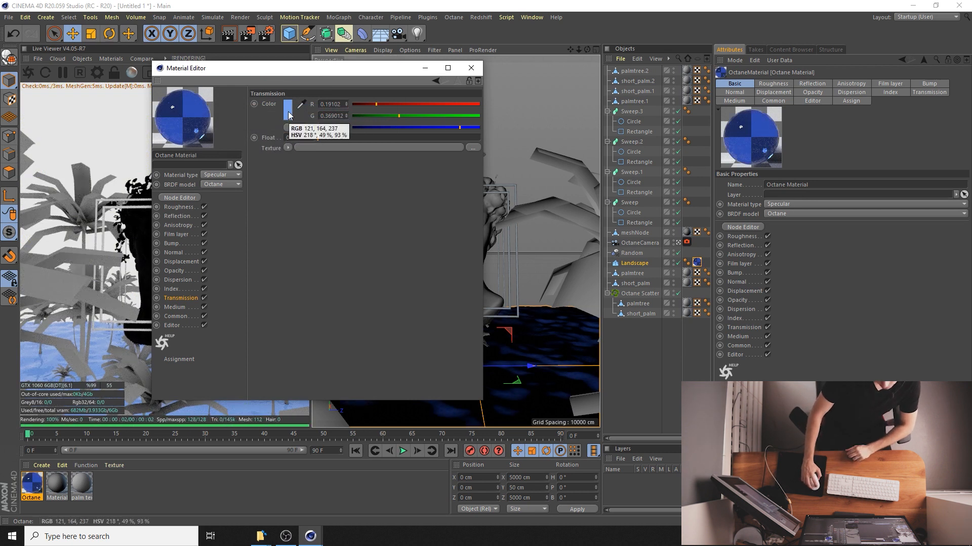
left_click(288, 112)
left_click(318, 114)
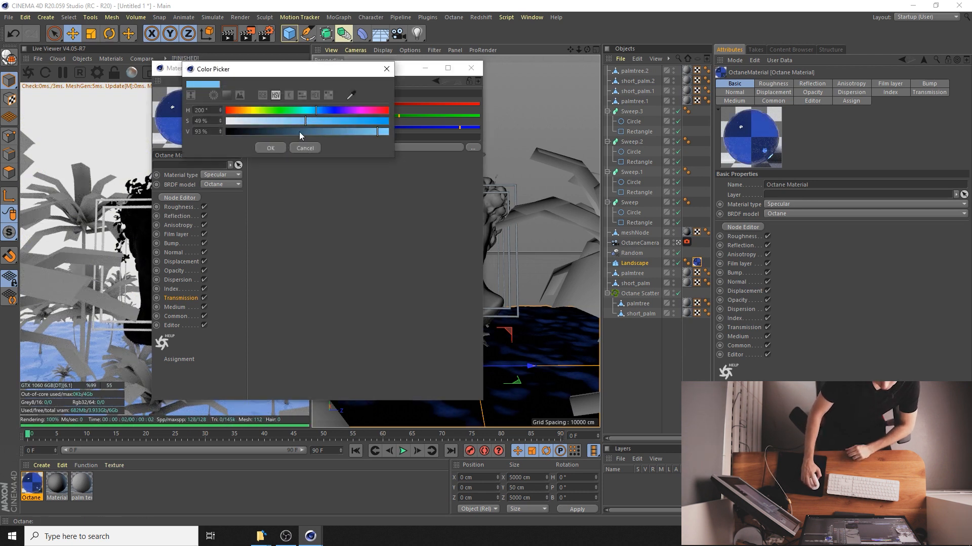
left_click(271, 148)
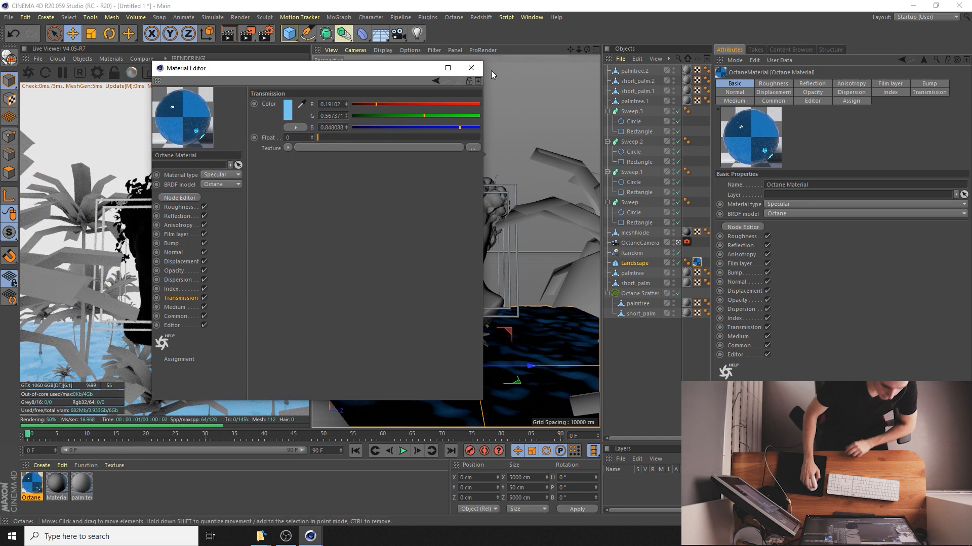
left_click(471, 68)
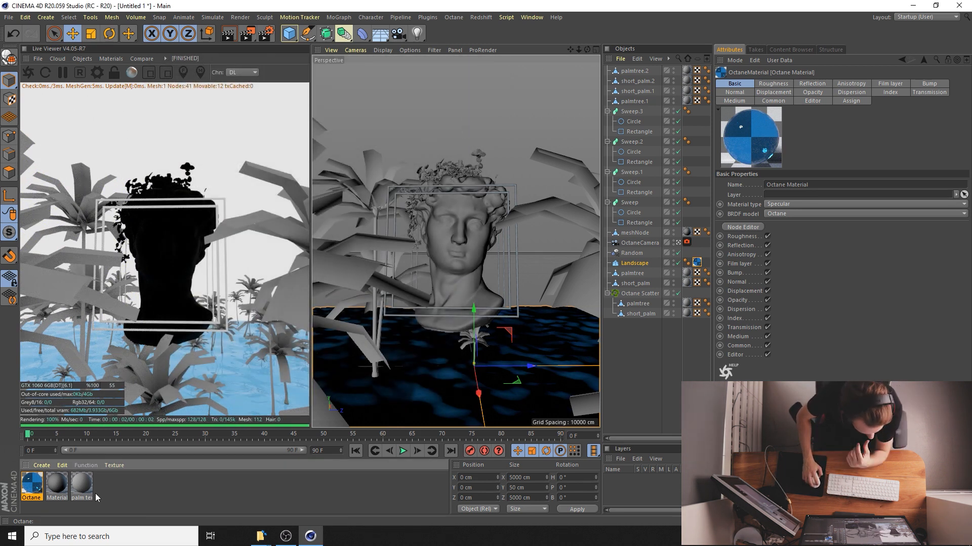
Create a second Octane material and open it for editing
left_click(47, 466)
mouse_move(60, 351)
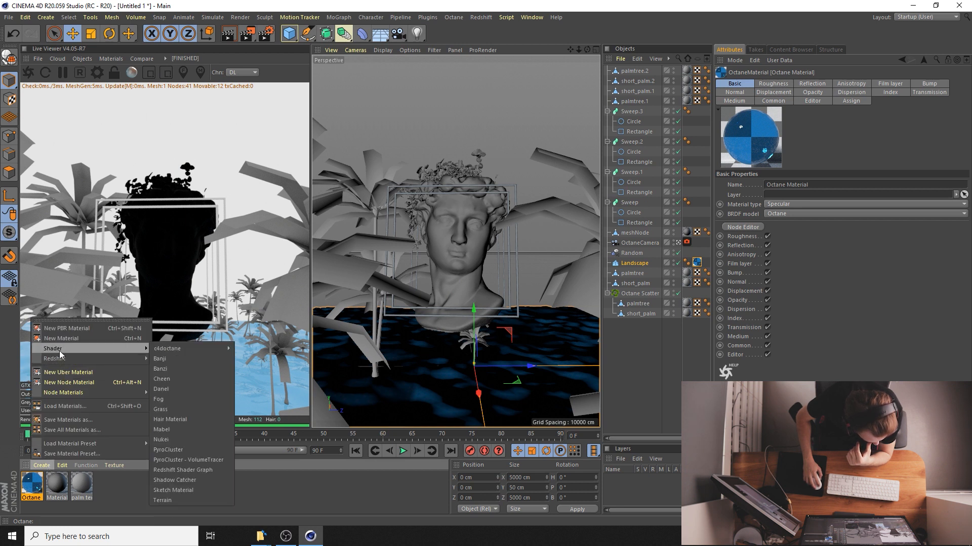
mouse_move(193, 349)
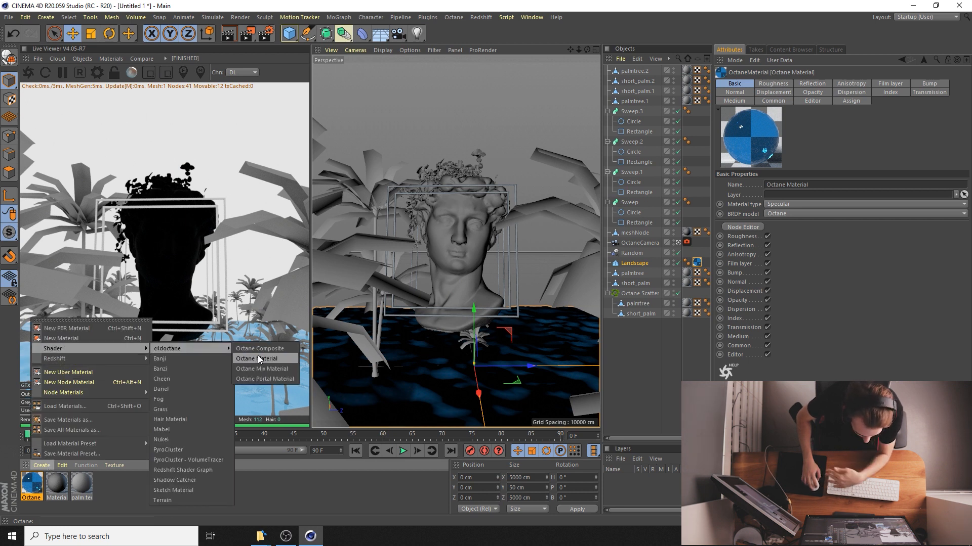
left_click(257, 358)
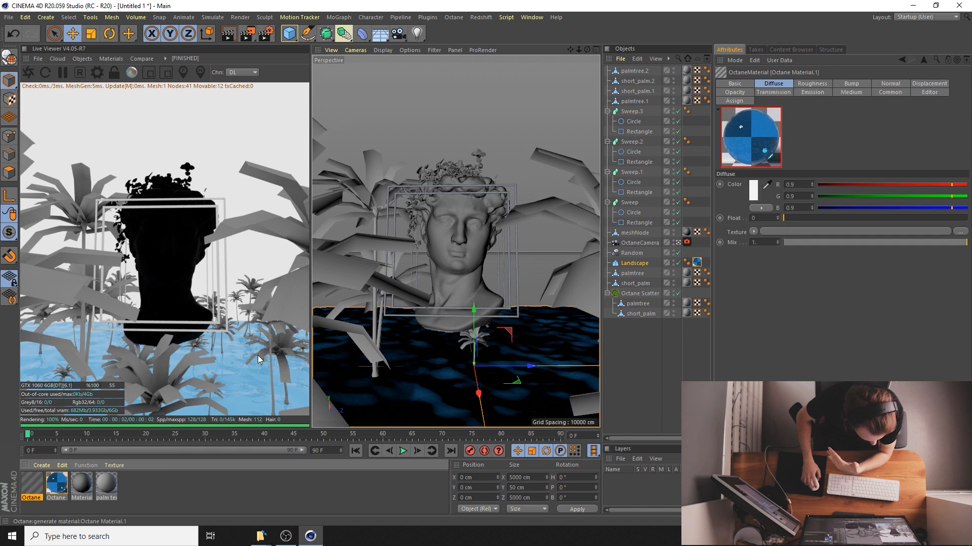
double_click(40, 482)
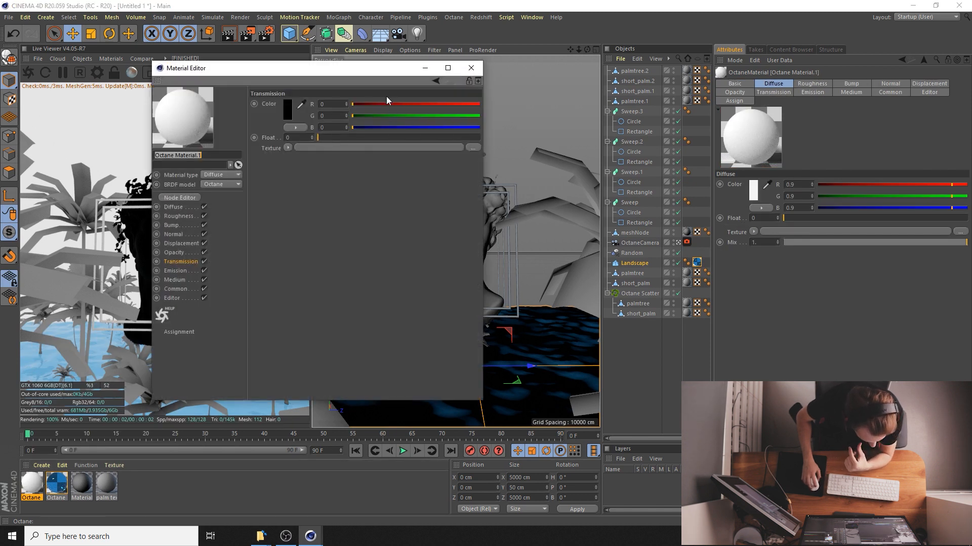
Load prop_palmtree_diffuse from the palms textures folder as the new material's Diffuse texture and copy the image to the project location
left_click(175, 207)
left_click(472, 152)
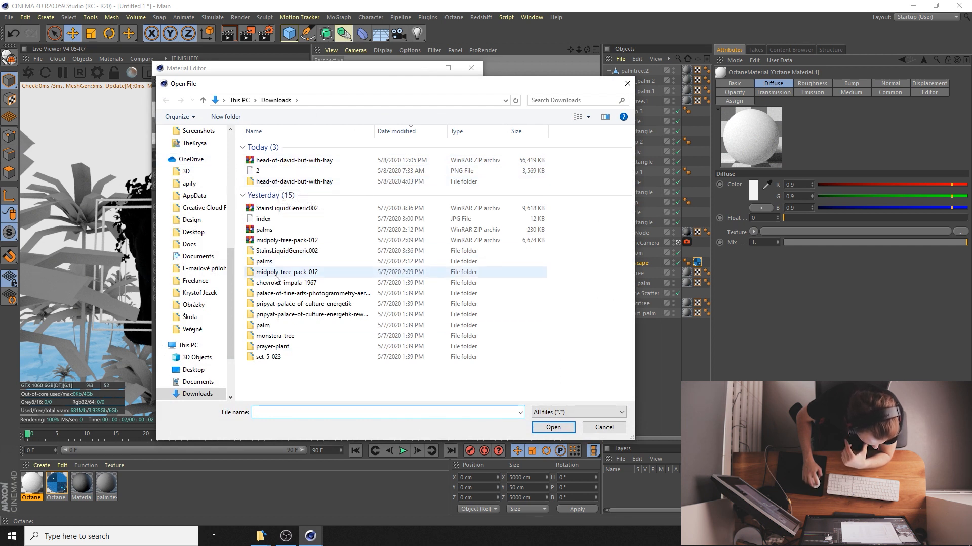
double_click(264, 261)
double_click(264, 157)
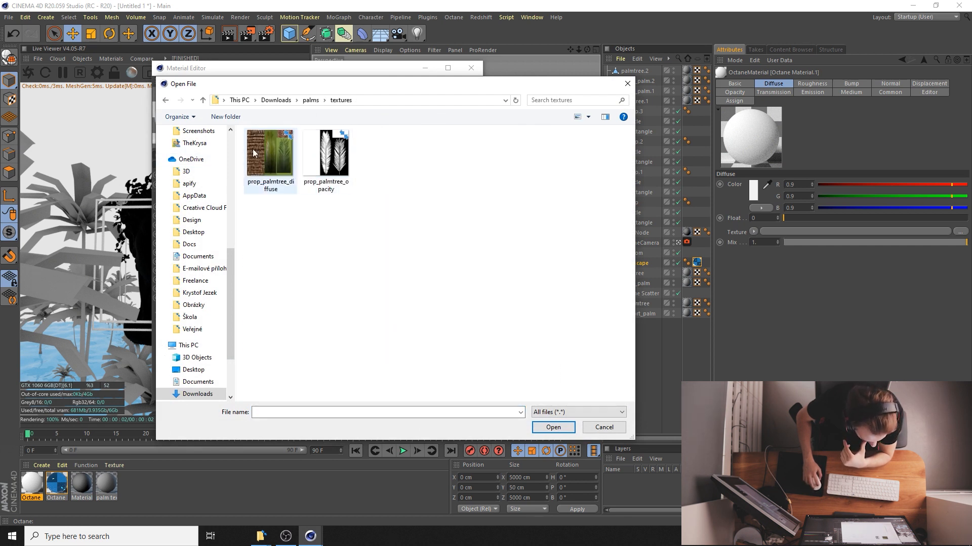
double_click(272, 160)
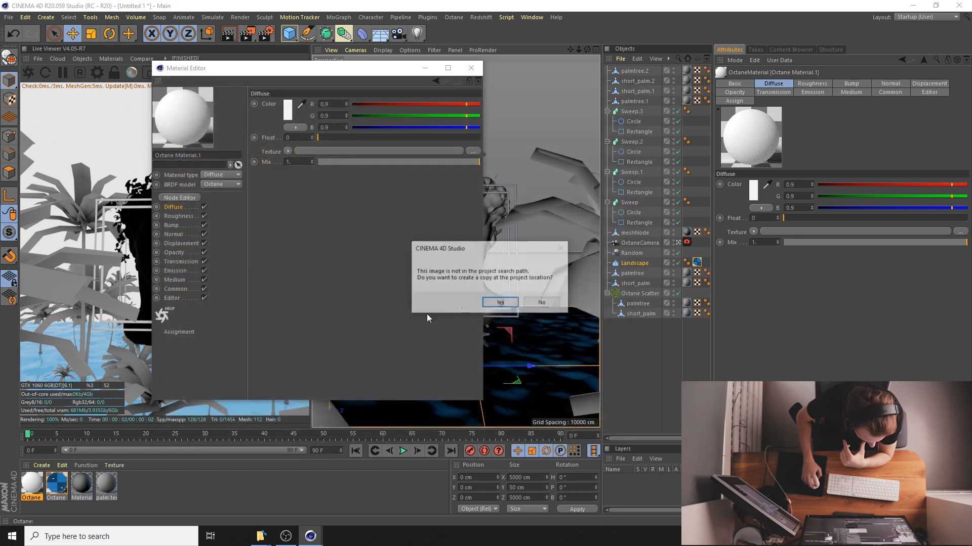
left_click(487, 302)
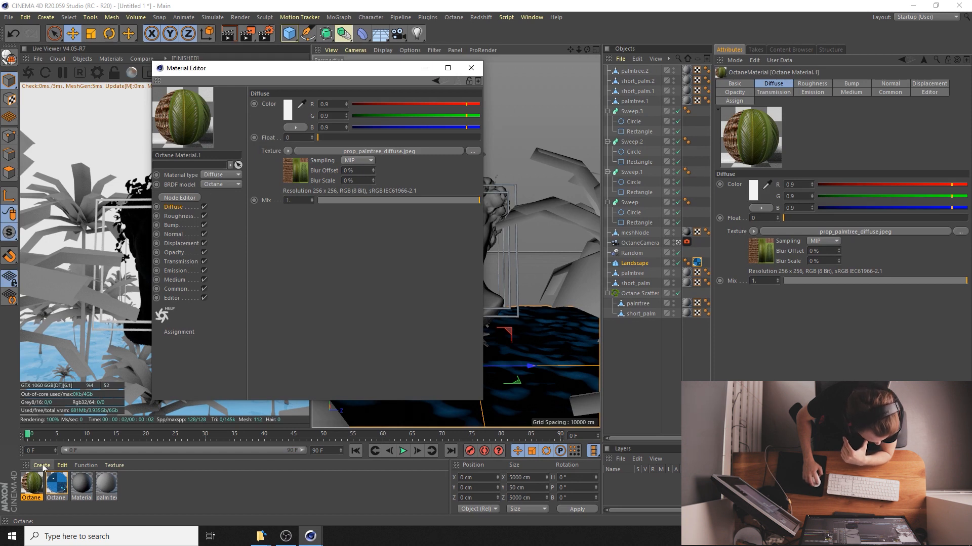
Raise the palm material's Transmission float value to about 0.105, leaving its Transmission texture empty
left_click(177, 262)
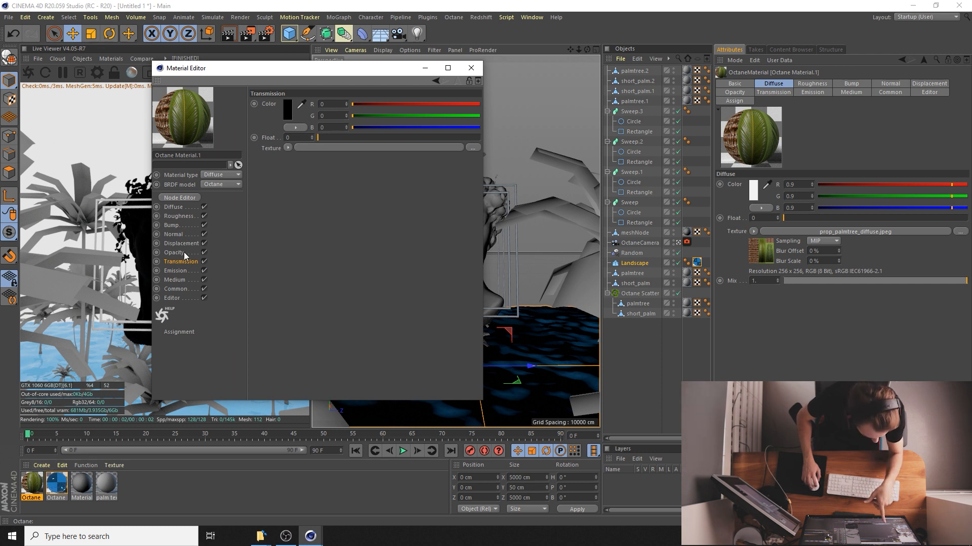
left_click(472, 146)
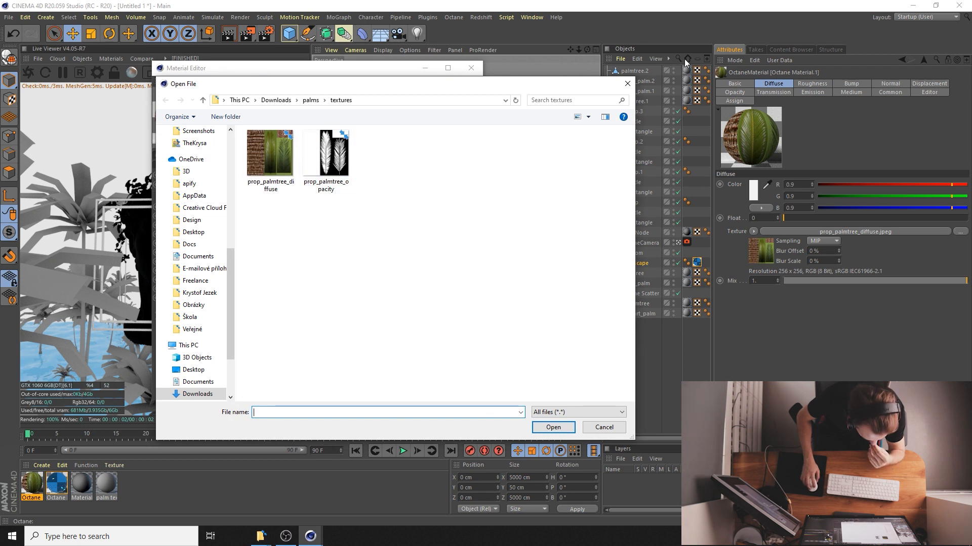
left_click(627, 83)
left_click(333, 135)
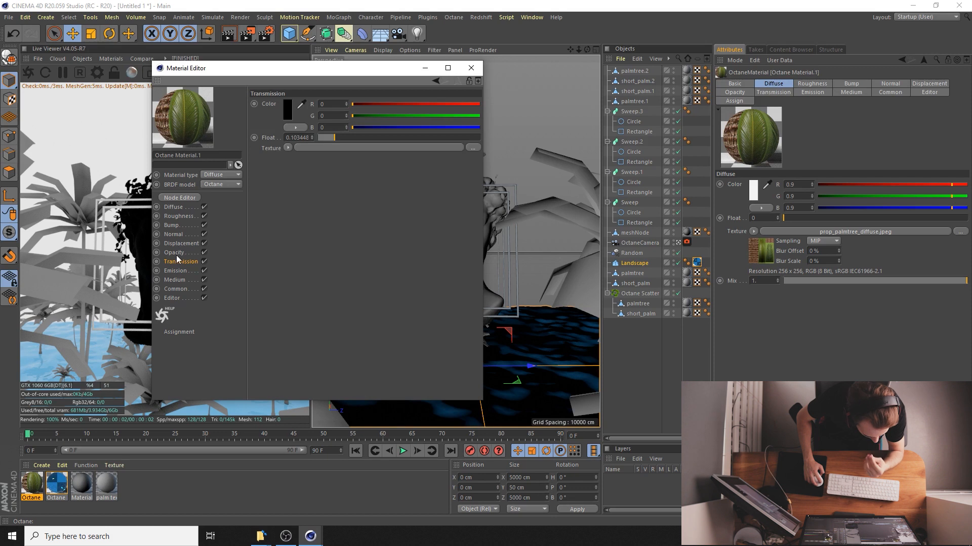
Load prop_palmtree_opacity as the palm material's Opacity texture, copy the image to the project location and close the material
left_click(474, 147)
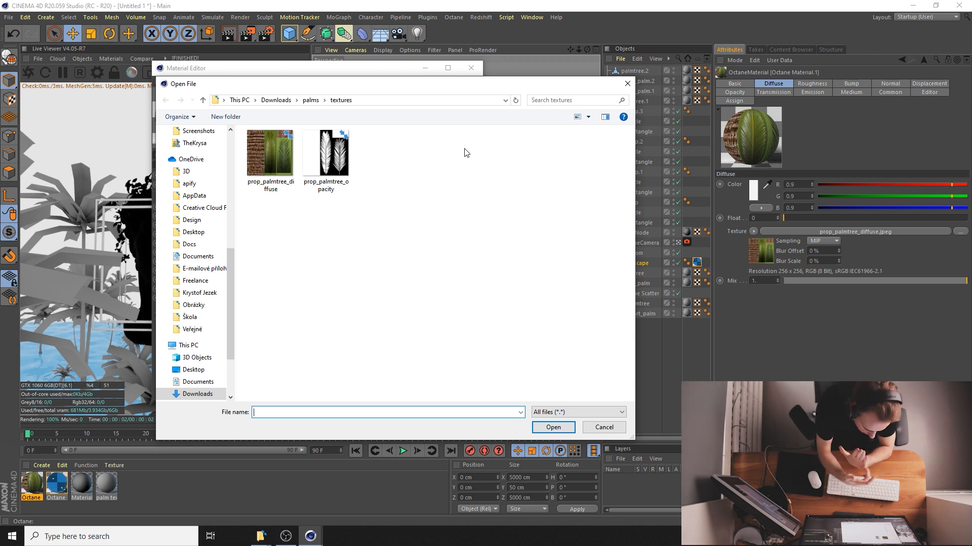
left_click(326, 157)
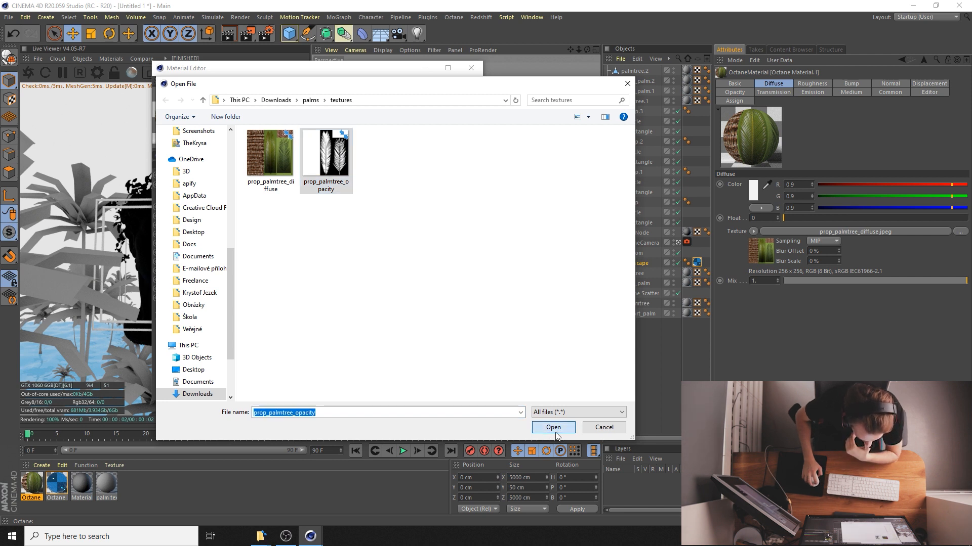
left_click(553, 428)
left_click(497, 303)
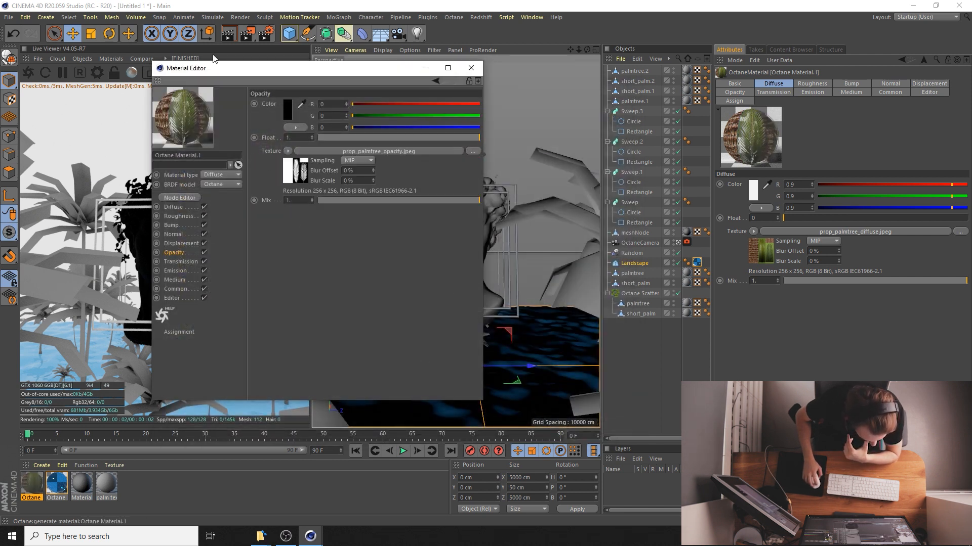
left_click(471, 68)
Apply the textured palm material to palmtree.2, short_palm.2, short_palm.1 and palmtree.1, replacing their grey materials
left_click_drag(37, 492, 704, 126)
left_click_drag(688, 75, 687, 72)
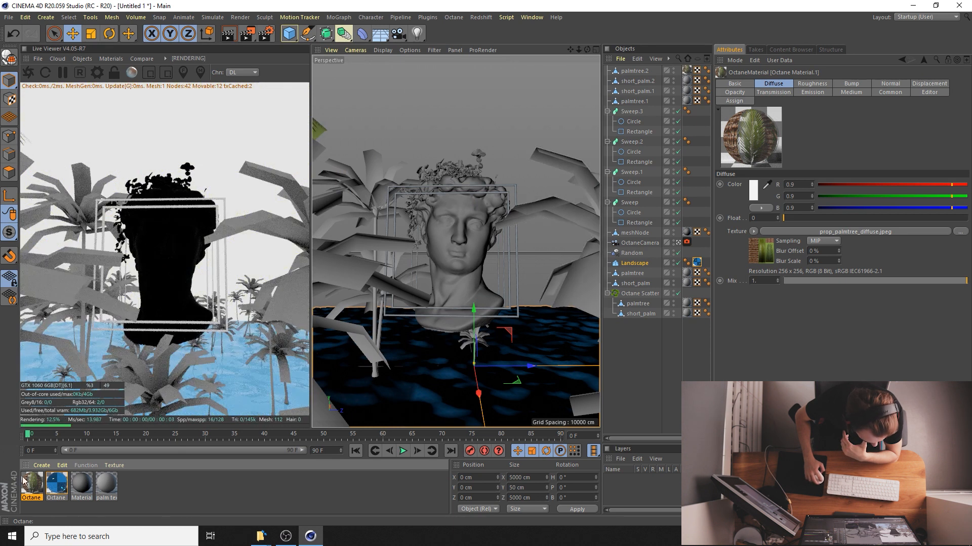
left_click_drag(687, 82, 686, 81)
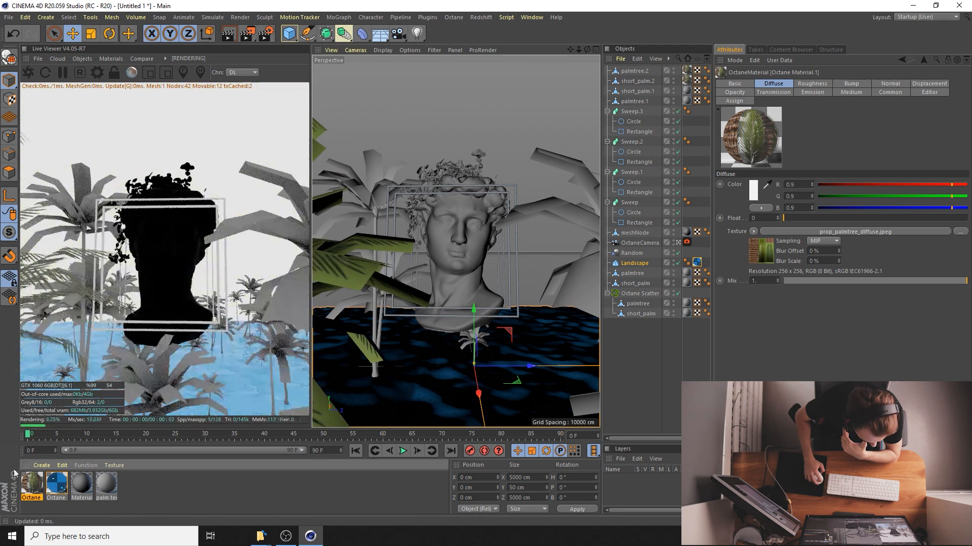
left_click_drag(35, 492, 685, 101)
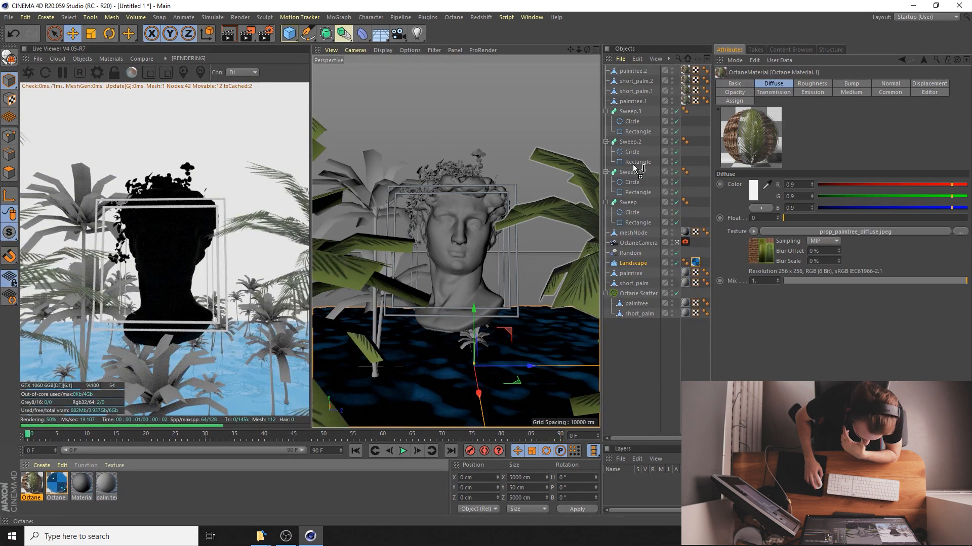
Apply the textured palm material to palmtree, short_palm and the two palms inside the Octane Scatter
left_click_drag(689, 275, 686, 275)
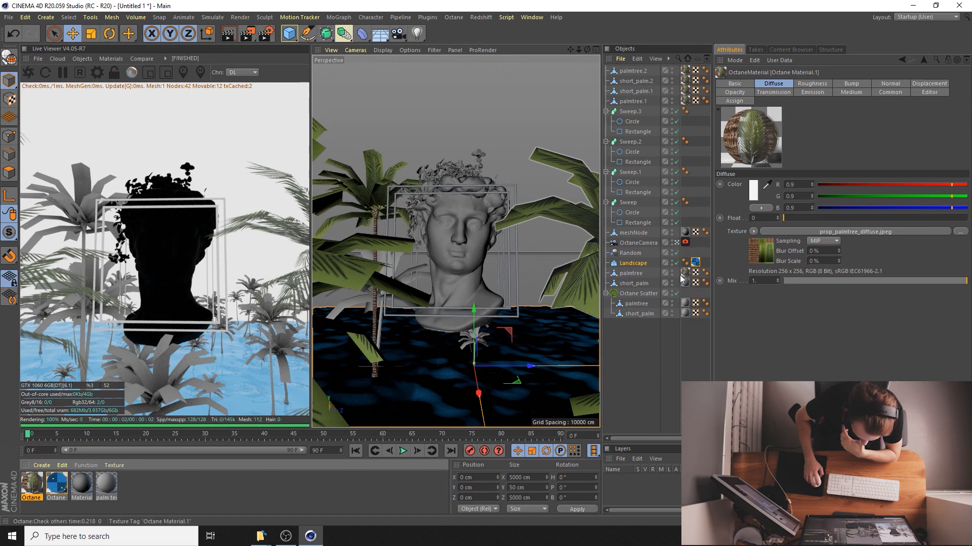
left_click_drag(31, 484, 626, 267)
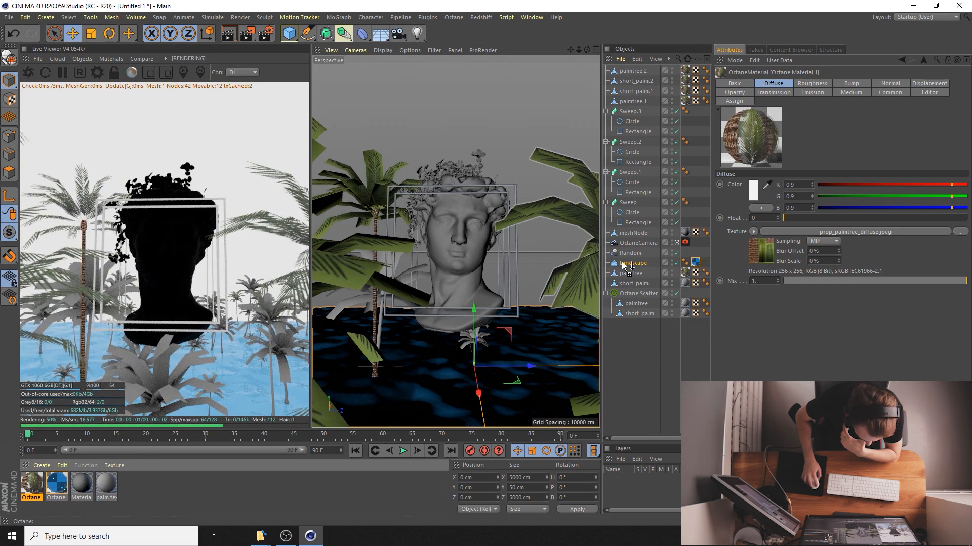
left_click_drag(682, 284, 685, 284)
left_click_drag(33, 484, 686, 314)
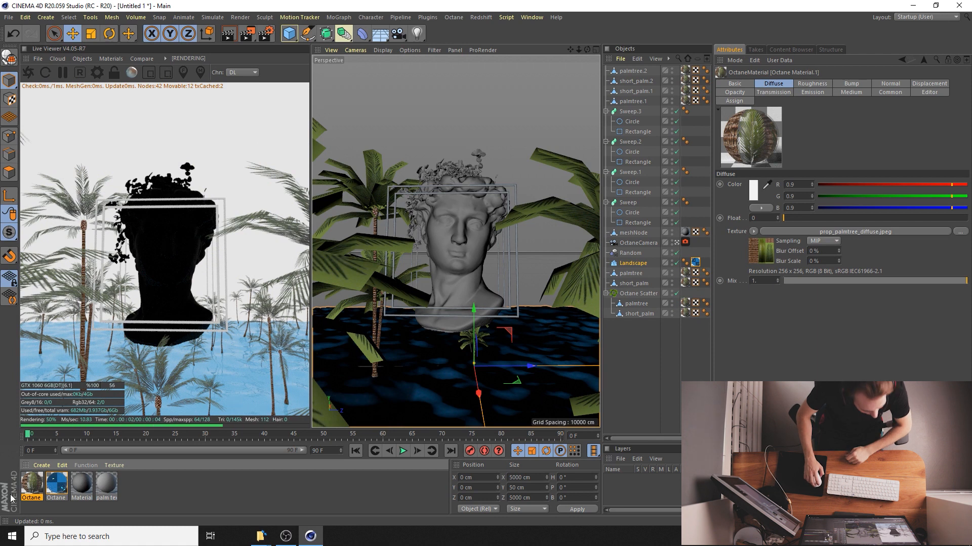
Create an Octane Mix Material and another plain Octane Material
left_click(42, 465)
mouse_move(77, 358)
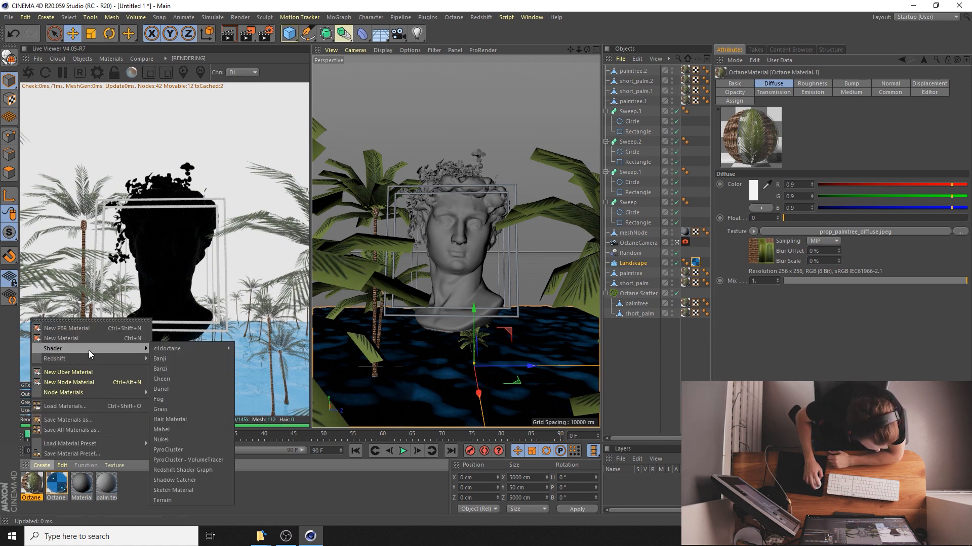
left_click(252, 366)
left_click(42, 465)
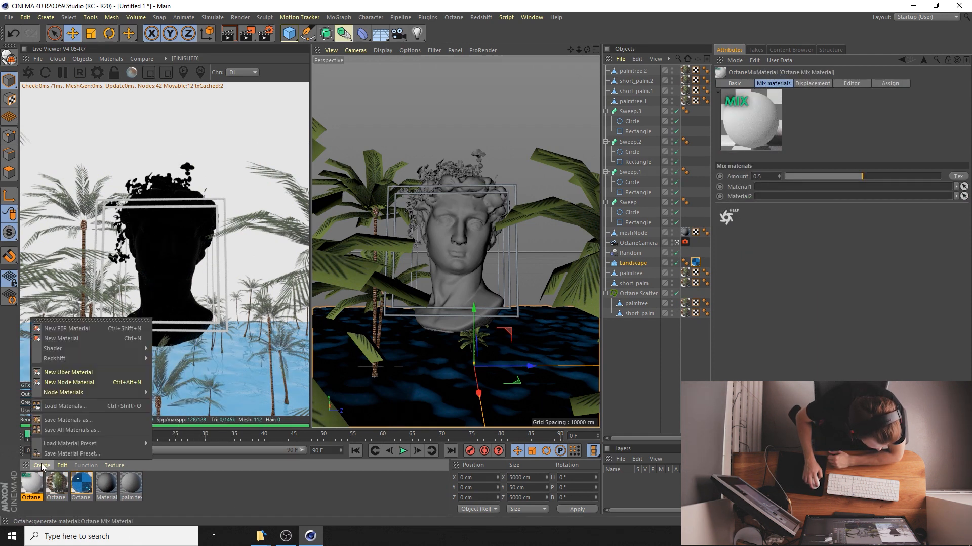
mouse_move(76, 348)
mouse_move(172, 348)
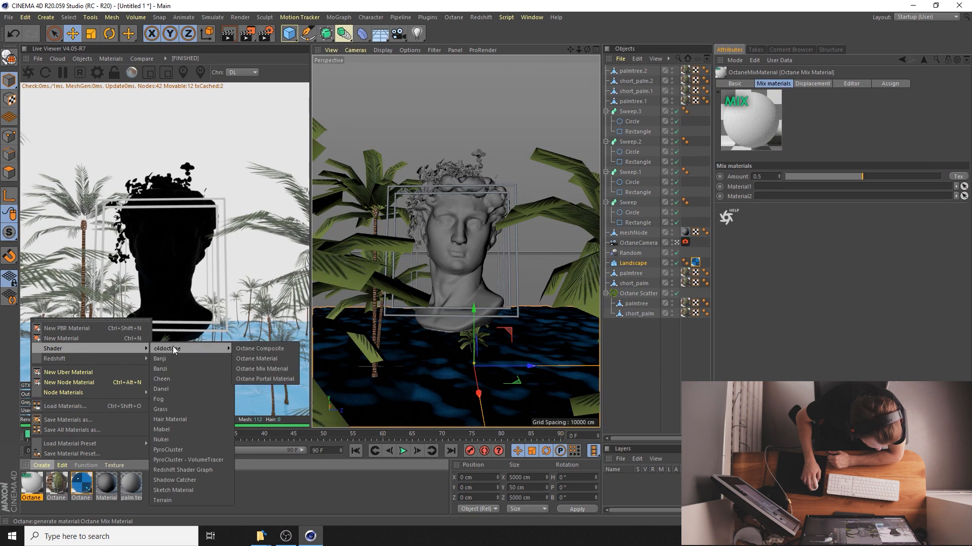
left_click(272, 359)
Set the mix material's Material1 to the textured Octane Material.1 and Material2 to the new Octane Material.2
left_click(65, 487)
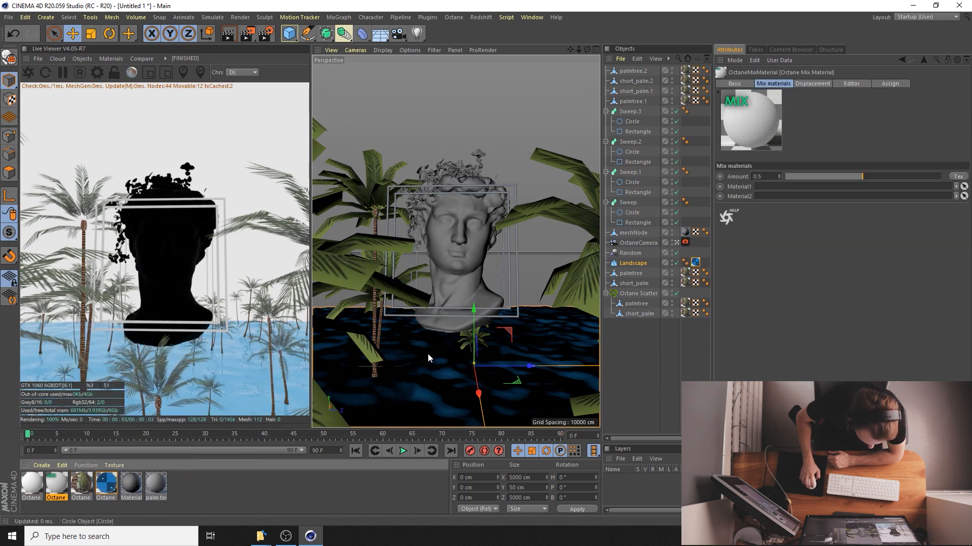
left_click_drag(76, 484, 773, 185)
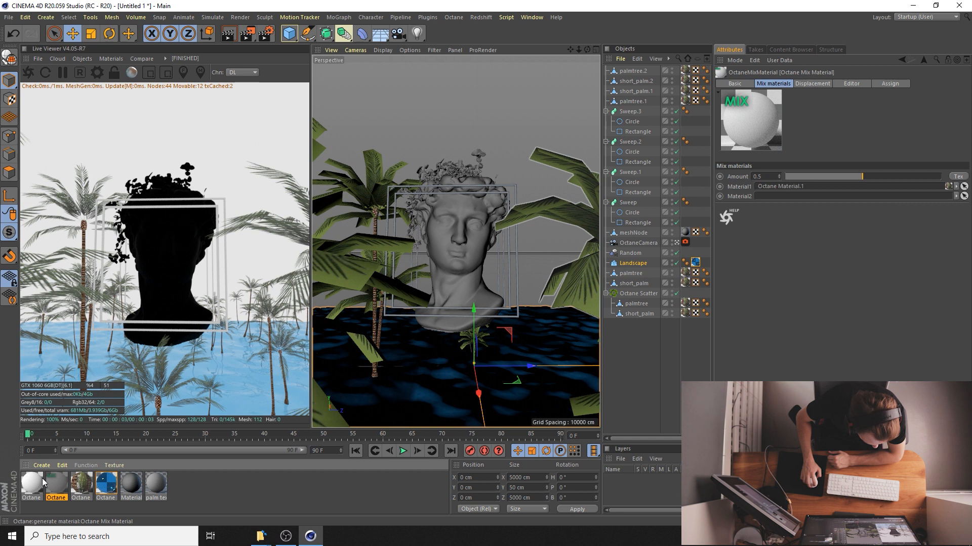
left_click_drag(43, 488, 782, 197)
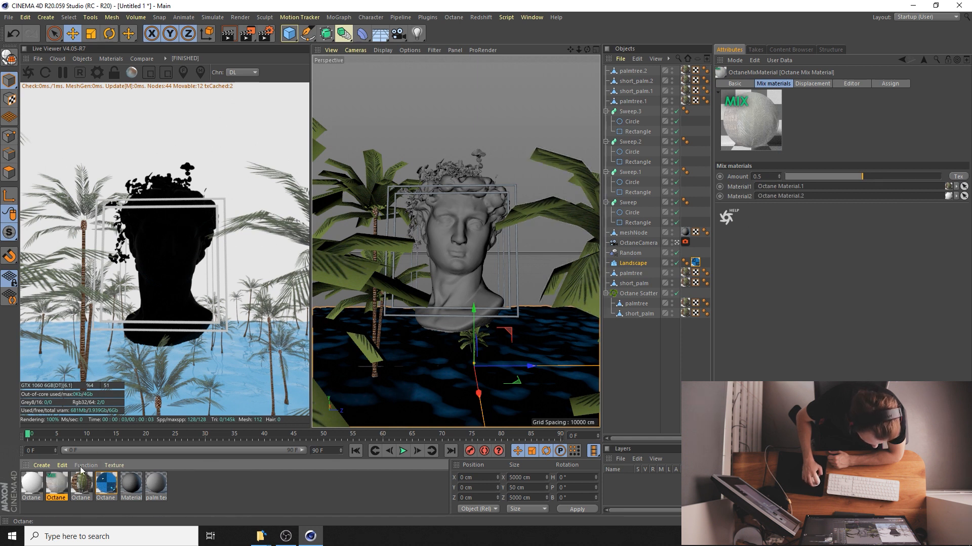
Replace the material on all palms, including those inside the Octane Scatter, with the Octane Mix Material
left_click_drag(414, 363, 678, 314)
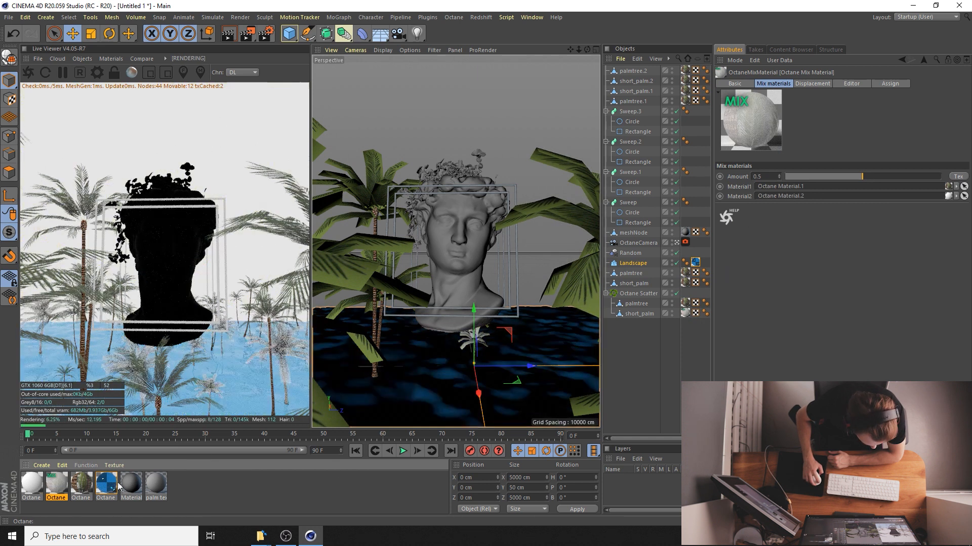
mouse_move(60, 487)
left_mouse_down()
mouse_move(648, 323)
mouse_move(687, 304)
mouse_move(687, 283)
left_mouse_up()
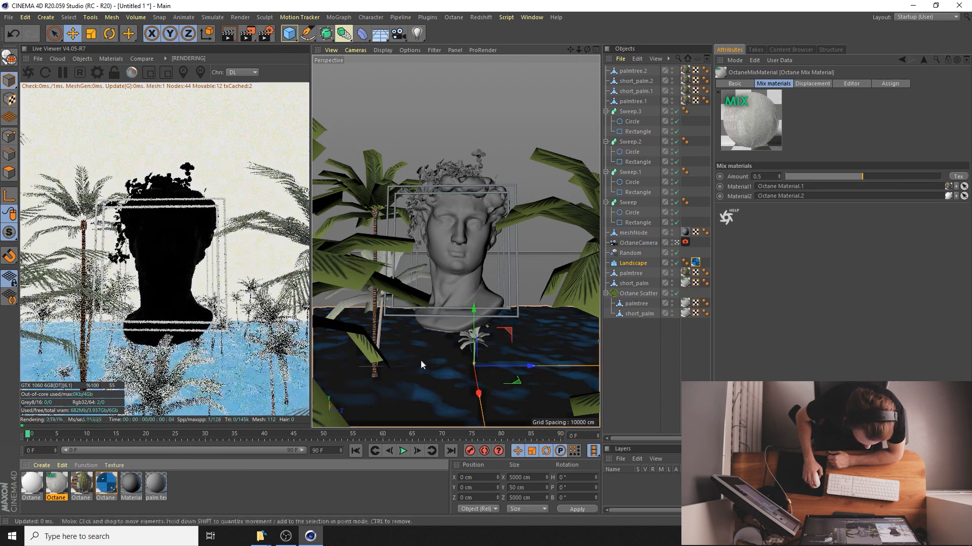
left_click_drag(62, 488, 687, 274)
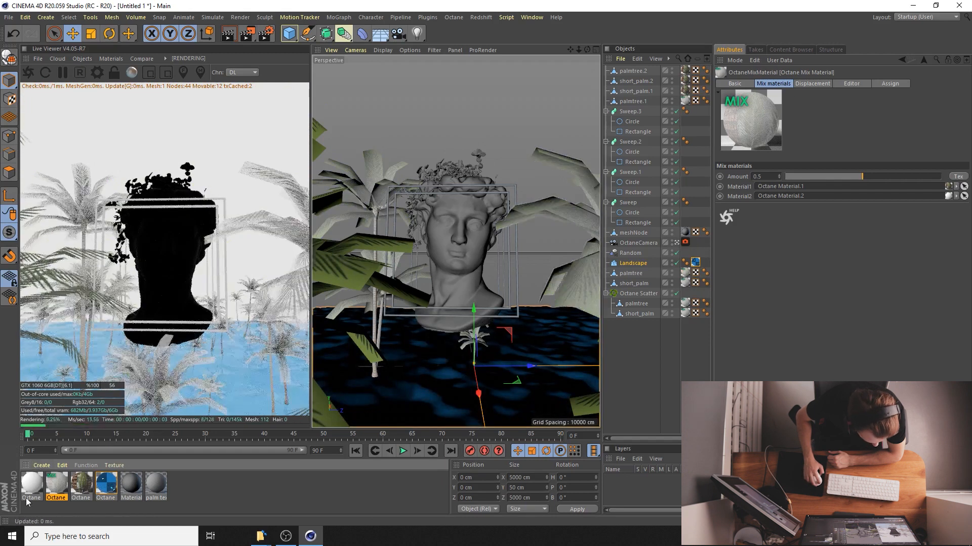
left_click_drag(53, 487, 685, 81)
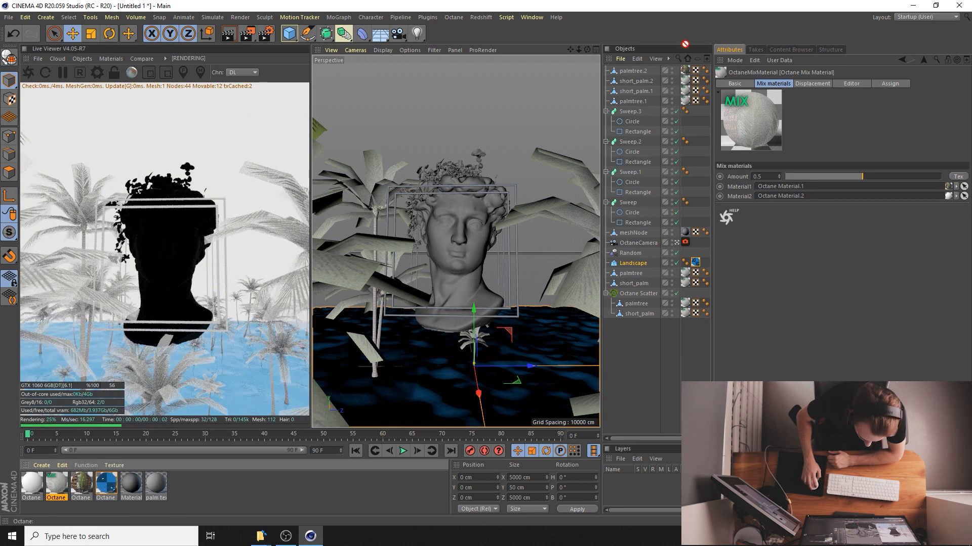
Change Octane Material.2 to Glossy and load prop_palmtree_diffuse as its Diffuse texture, copying the image to the project location
double_click(32, 483)
left_click(223, 175)
left_click(220, 190)
left_click(474, 151)
double_click(282, 158)
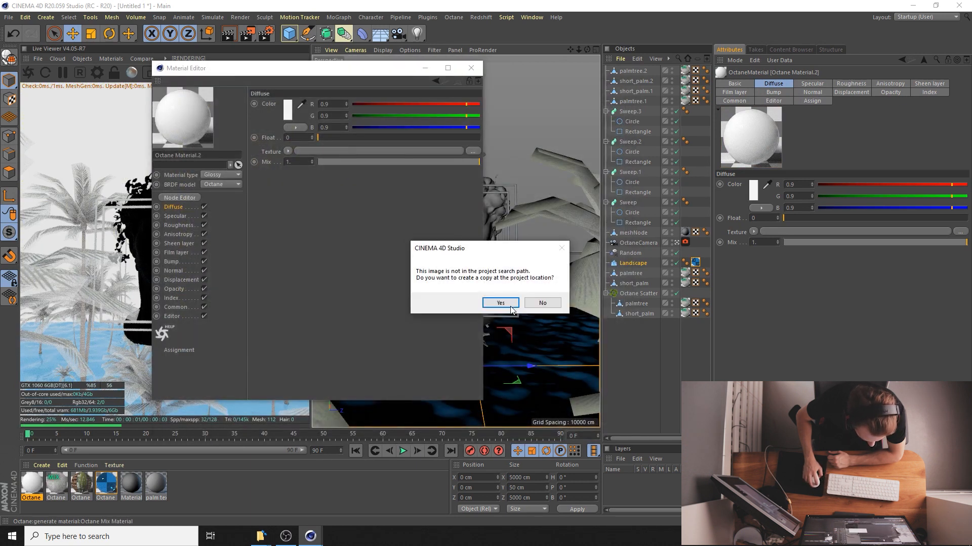
key("Return")
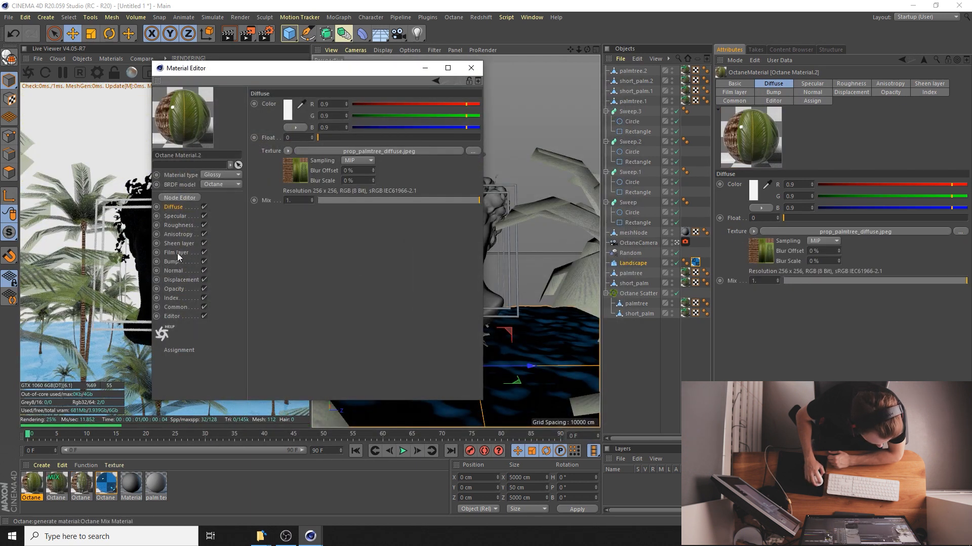
Load prop_palmtree_opacity as the glossy palm material's Opacity texture, copy the image to the project location and close the material
left_click(175, 290)
left_click(476, 150)
left_click(324, 165)
left_click(553, 427)
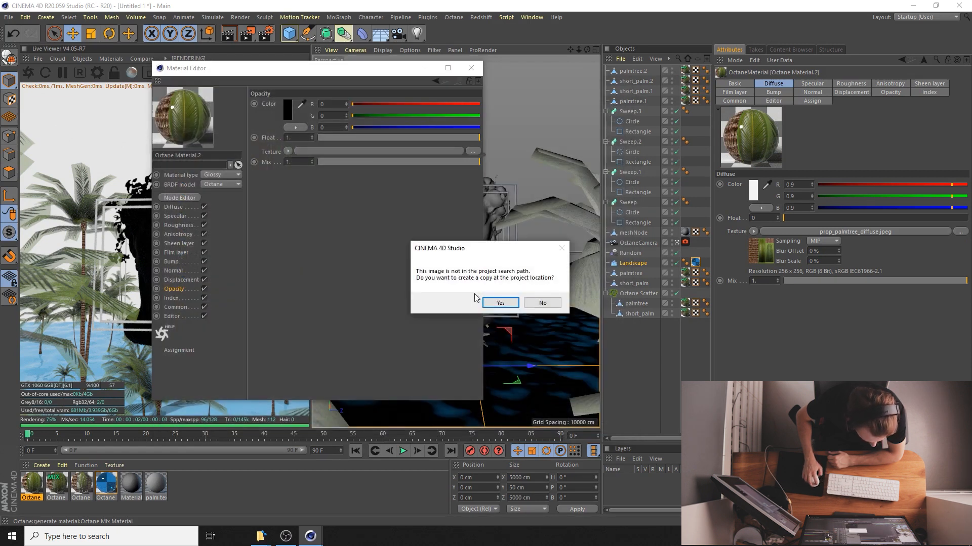
left_click(497, 303)
left_click(173, 216)
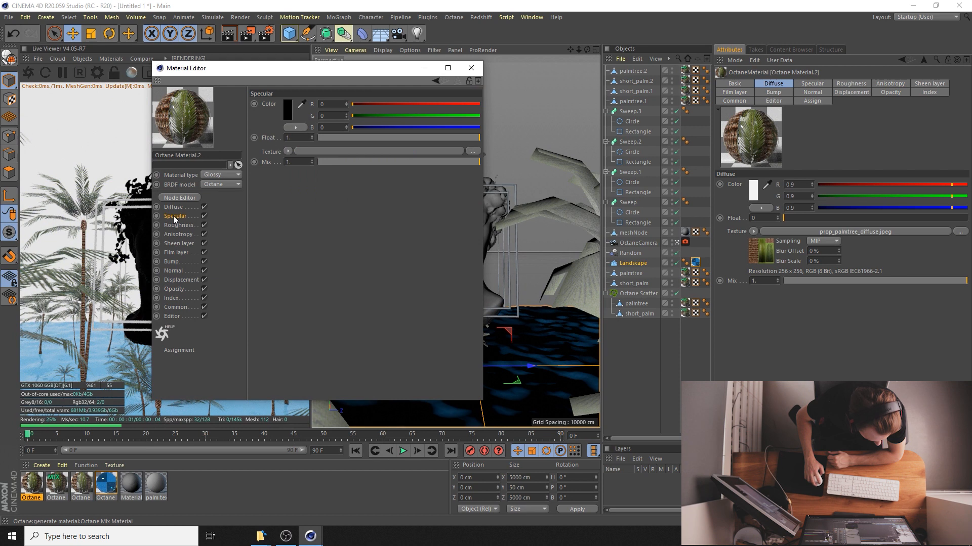
left_click(471, 68)
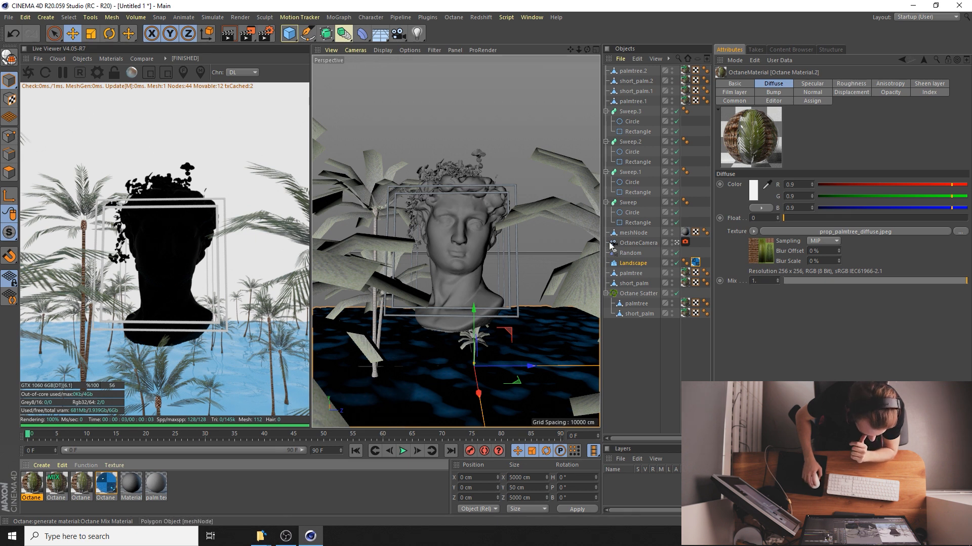
Create another Octane Material for the bust and set its material type to Glossy
left_click(41, 465)
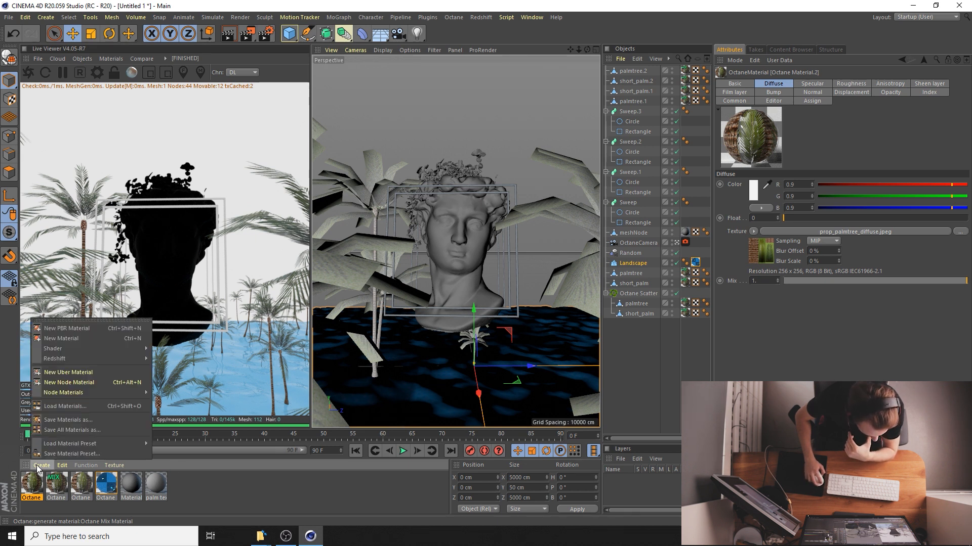
mouse_move(149, 350)
mouse_move(194, 351)
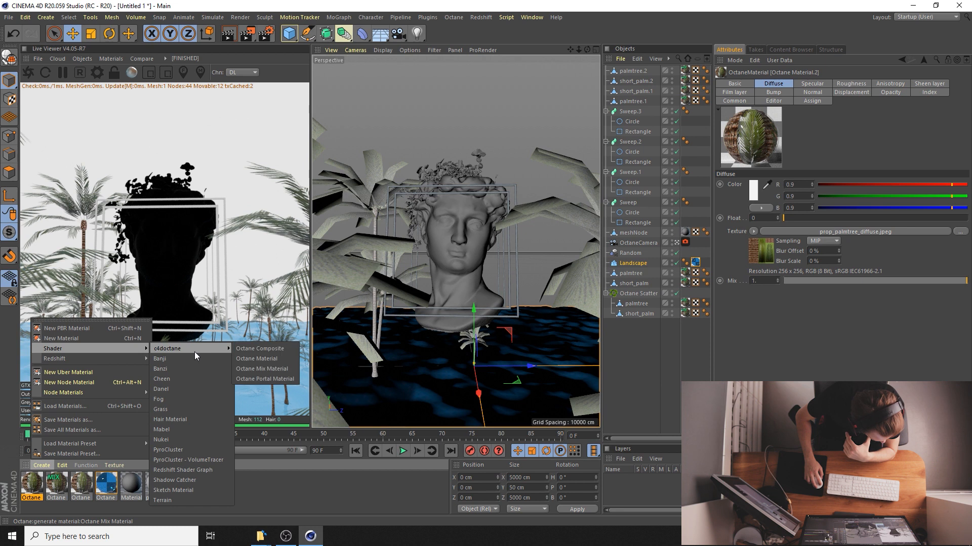
left_click(262, 359)
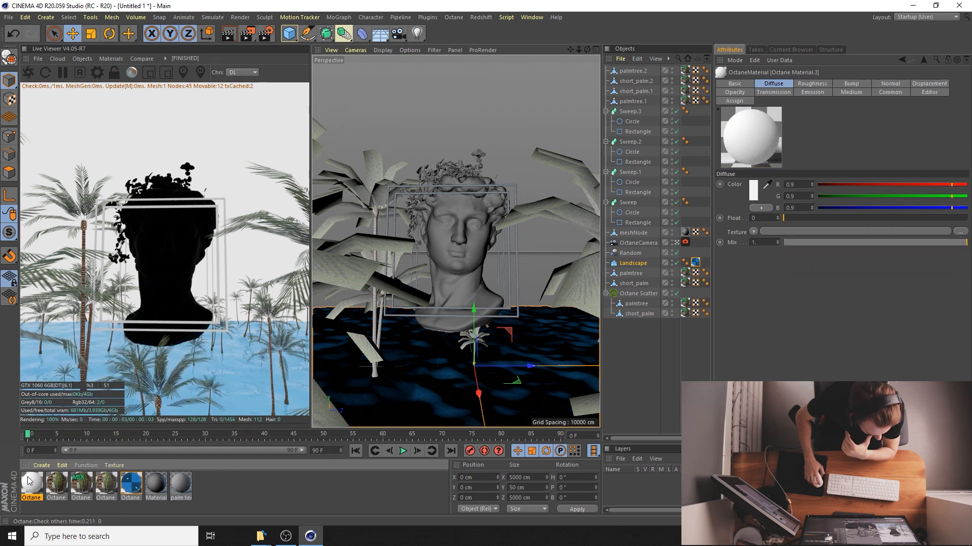
double_click(32, 484)
left_click(217, 175)
left_click(207, 196)
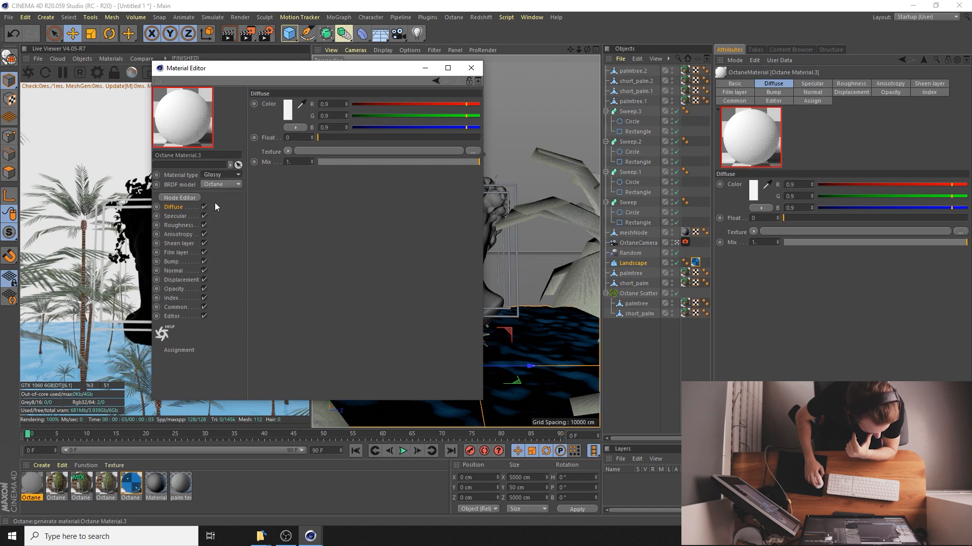
Load siano_na_glowie_u1_v1.png from the head-of-david-but-with-hay folder as the glossy material's Diffuse texture, copying it to the project location
left_click(474, 151)
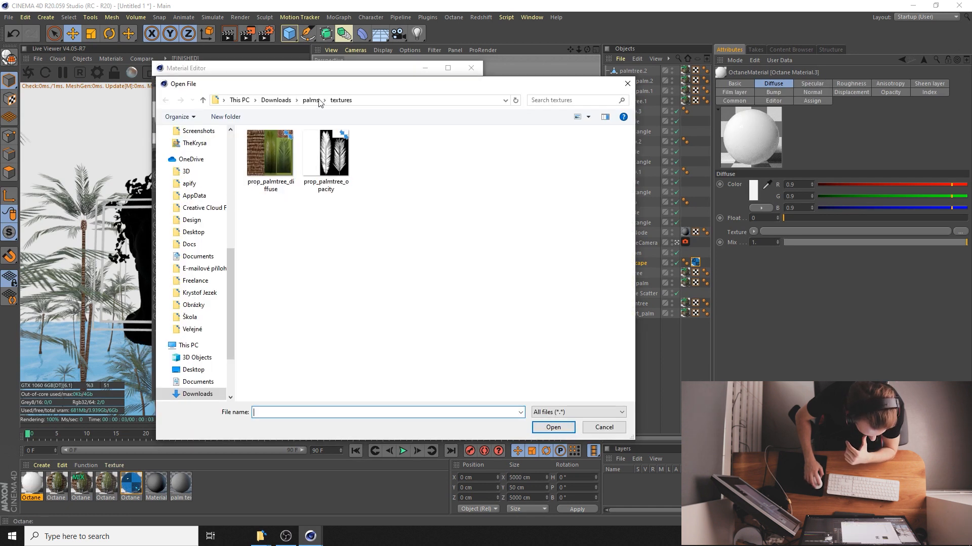
left_click(275, 100)
left_click(271, 173)
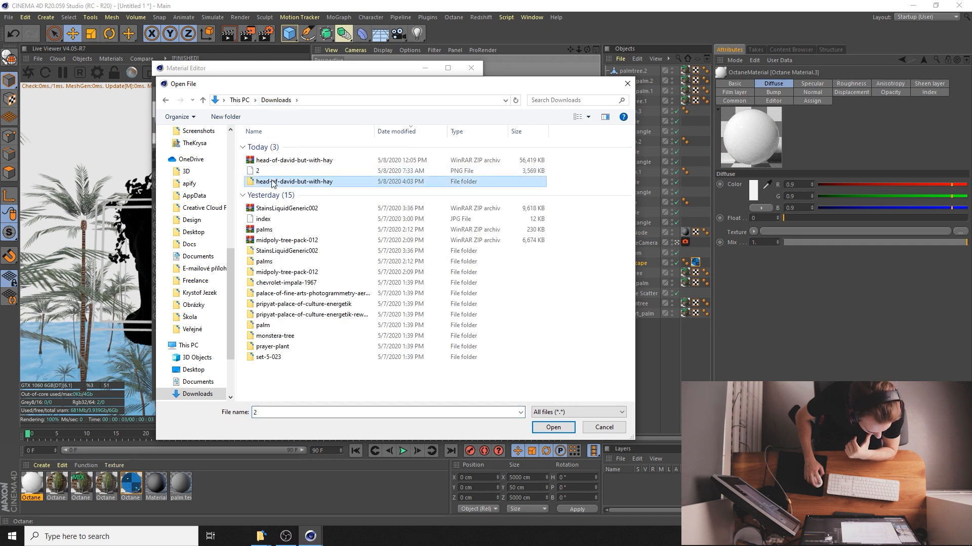
double_click(272, 181)
double_click(274, 161)
double_click(263, 150)
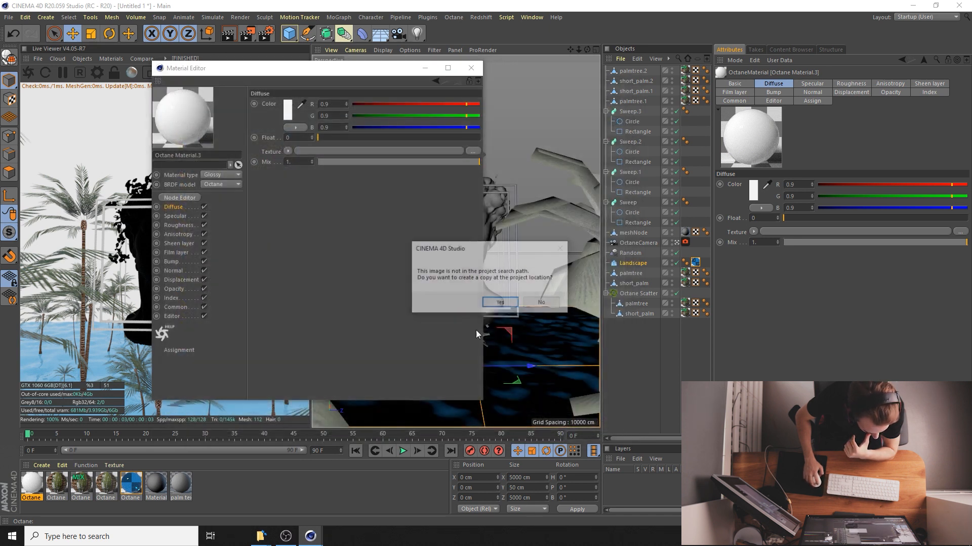
left_click(500, 302)
Replace the material on the meshNode bust with the new glossy textured material
left_click_drag(45, 490, 716, 330)
left_click_drag(686, 229, 687, 230)
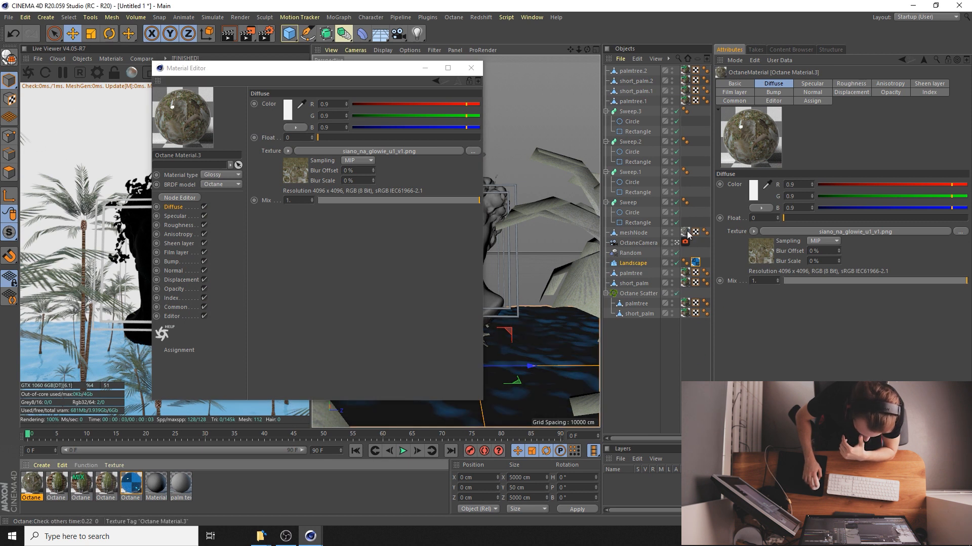
Set the bust material's Roughness float to about 0.54 and close the material
left_click_drag(328, 71, 734, 109)
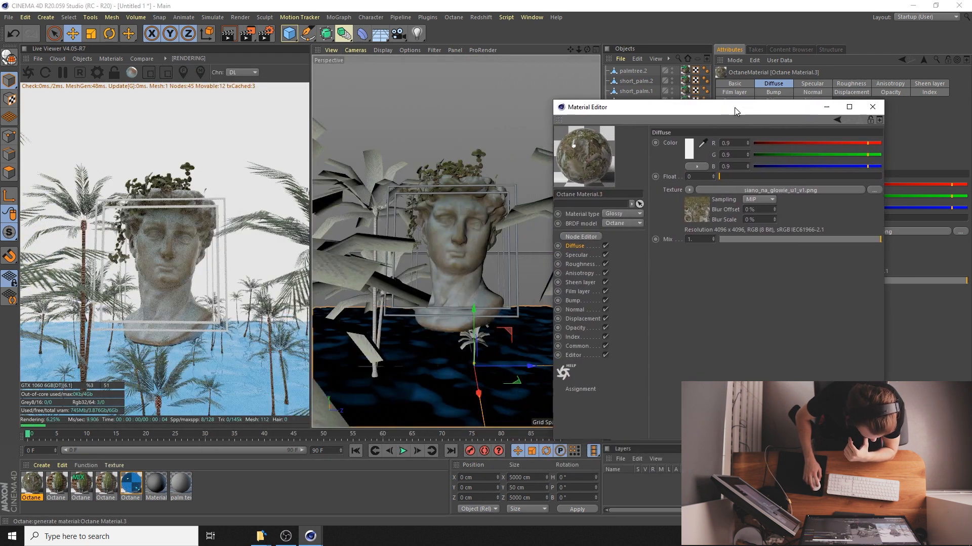
left_click(577, 256)
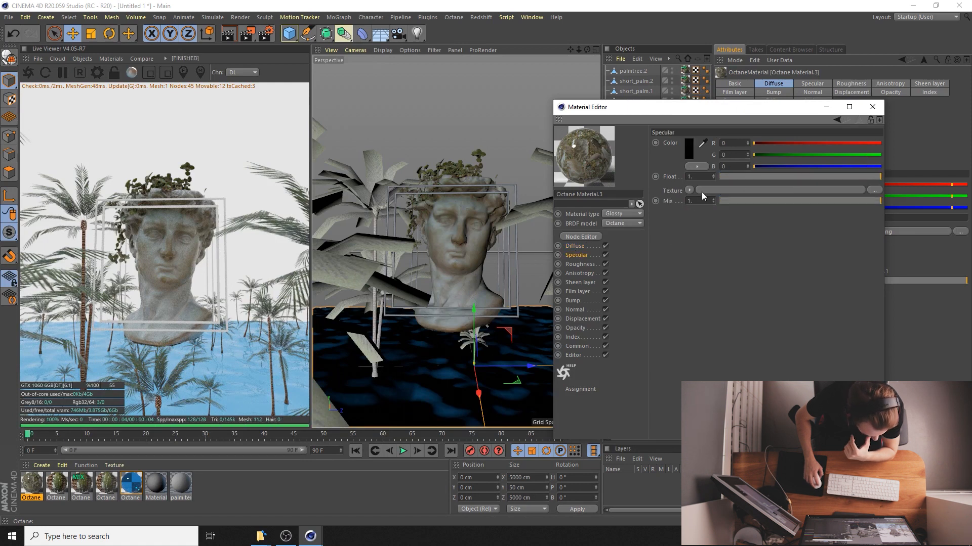
left_click(580, 264)
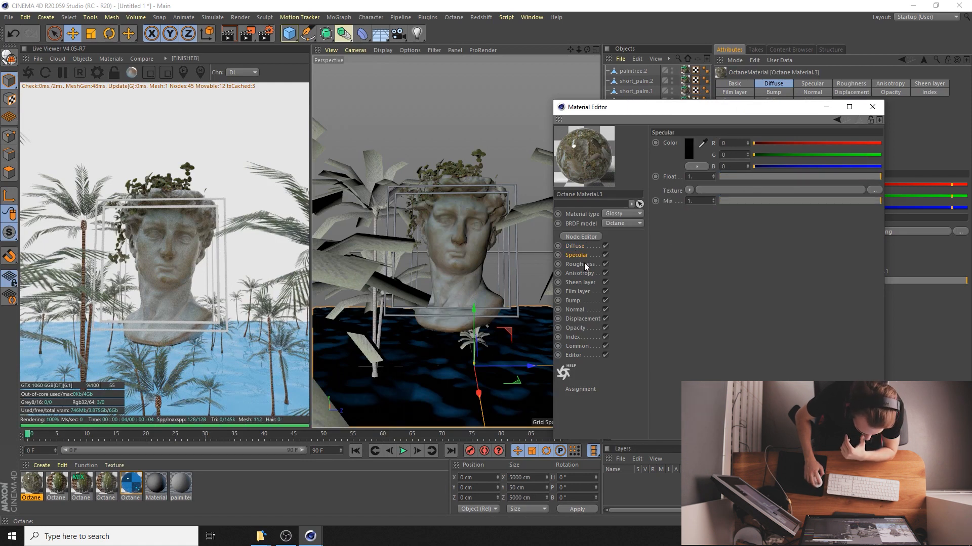
left_click(806, 177)
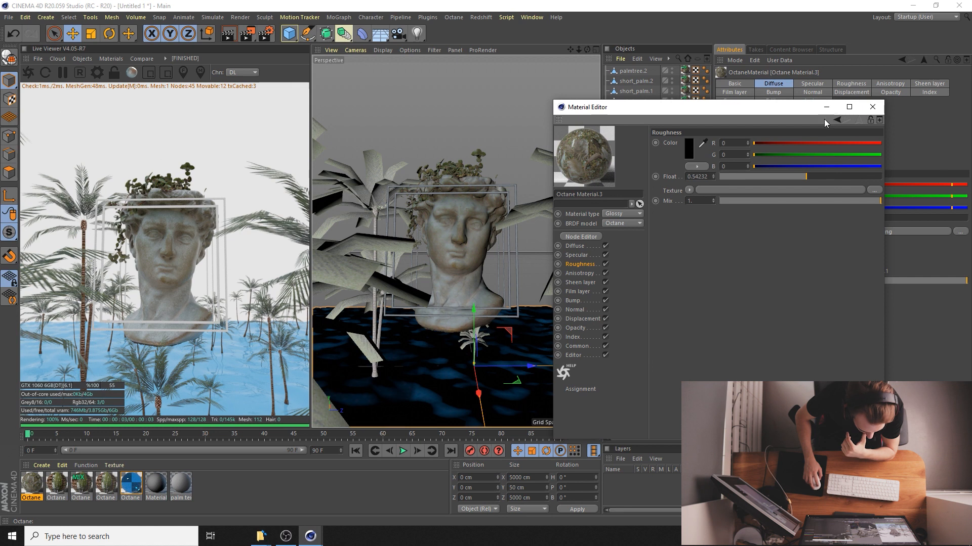
left_click(872, 107)
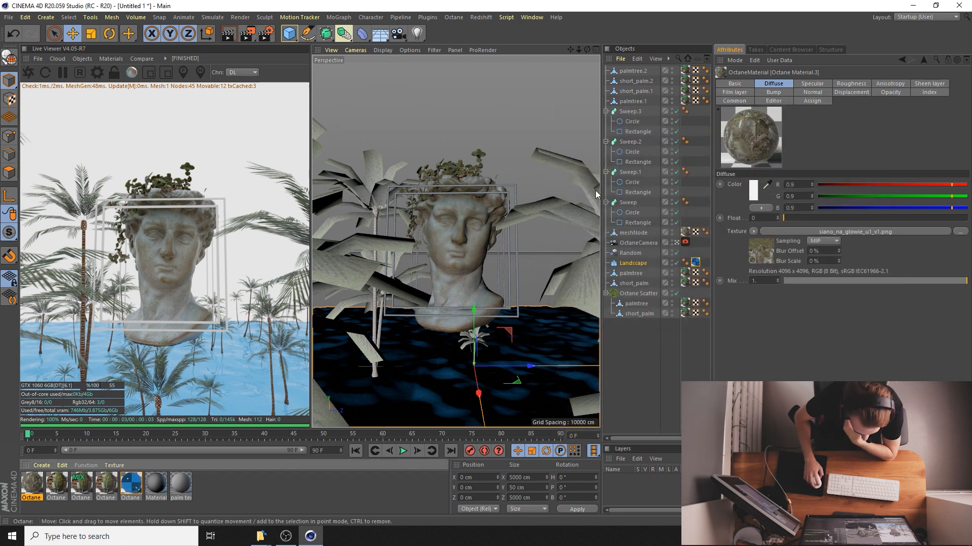
Parent Sweep, Sweep.1, Sweep.2 and Sweep.3, with their circles and rectangles, under OctaneCamera
left_click(636, 160)
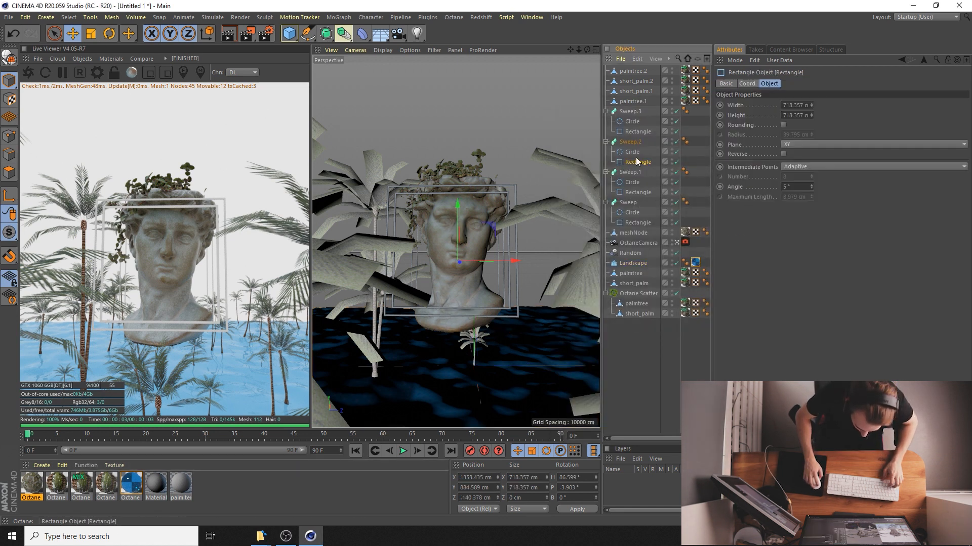
left_click(631, 112)
left_click(628, 203, "shift")
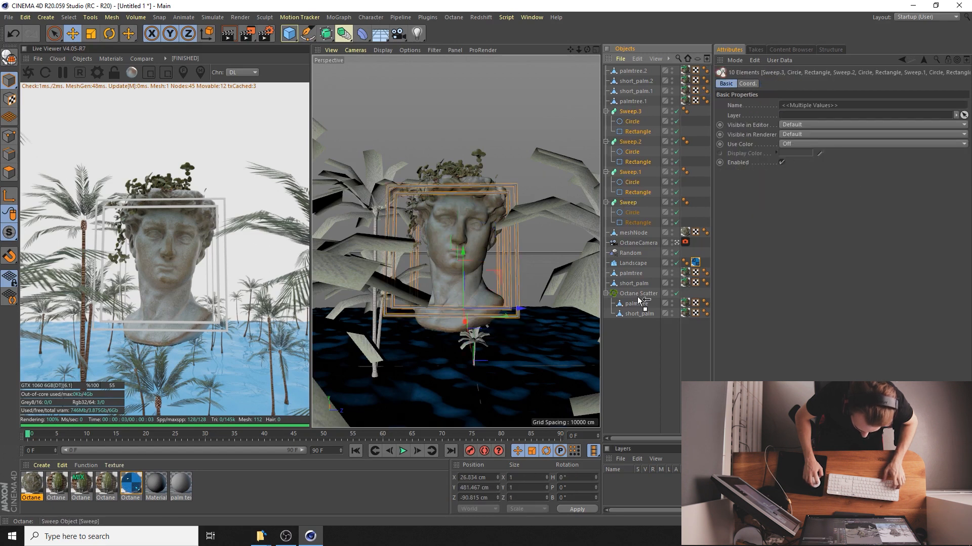
left_click_drag(630, 245, 630, 244)
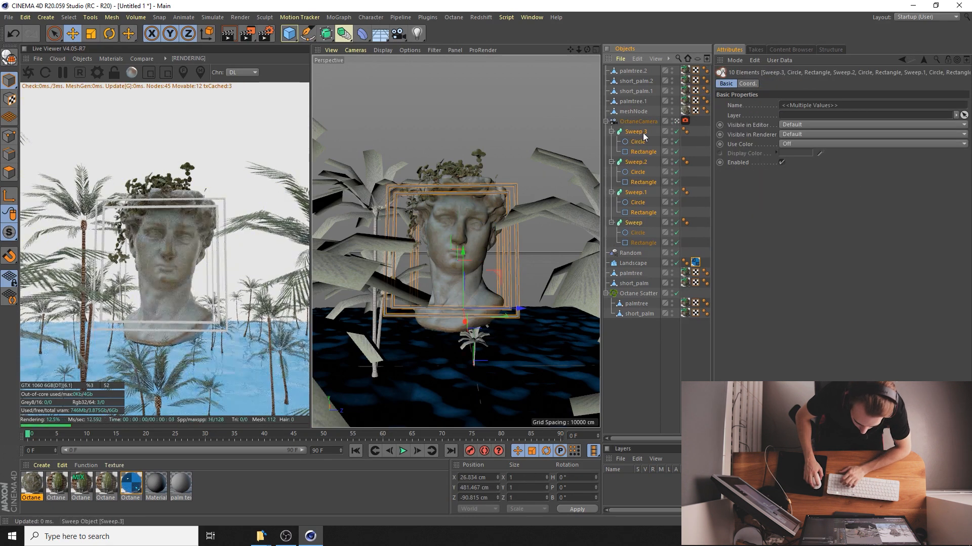
Try to centre Sweep.3 on the camera by setting its X and Y positions to 0 cm, and undo the change
left_click(635, 132)
left_click(759, 84)
left_click(751, 85)
double_click(755, 105)
type("0")
double_click(754, 115)
type("0")
key("Return")
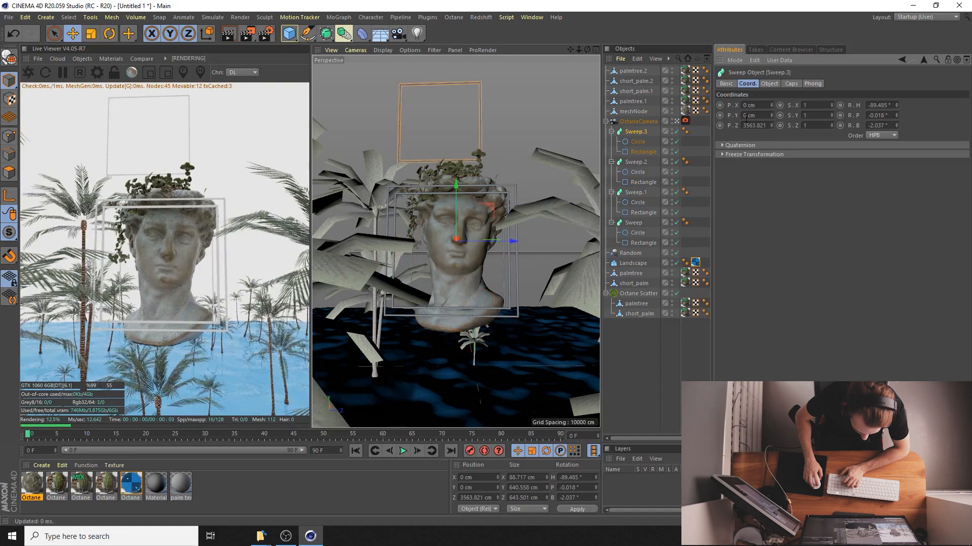
key("ctrl+z")
key("ctrl+z")
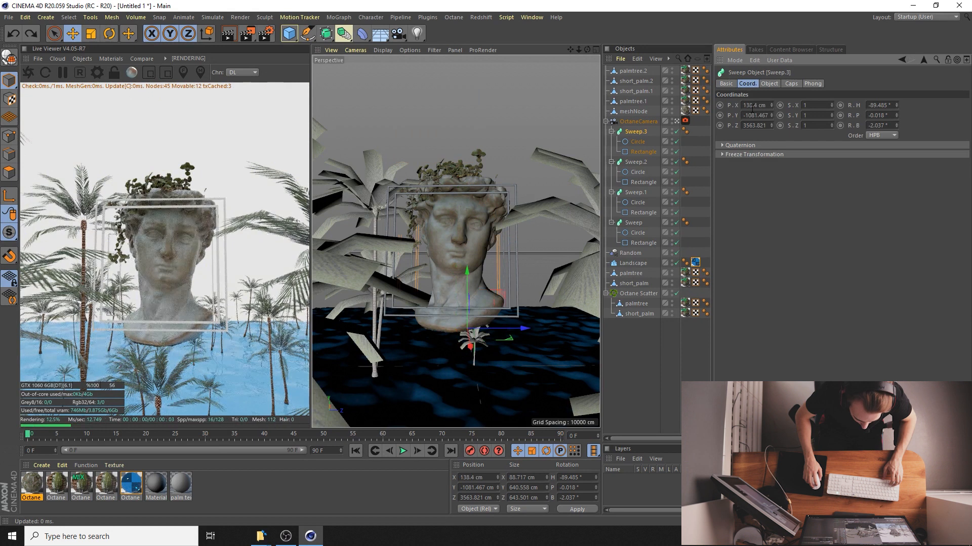
Try setting the X and Y positions of Sweep.3's rectangle to 0 cm, and undo the change
left_click(640, 151)
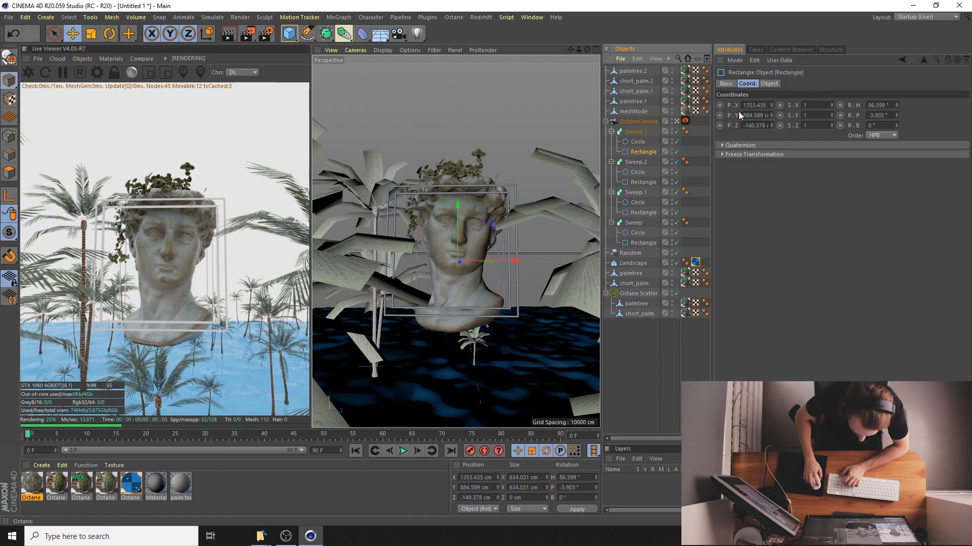
double_click(747, 105)
type("0")
double_click(748, 116)
type("0")
key("Return")
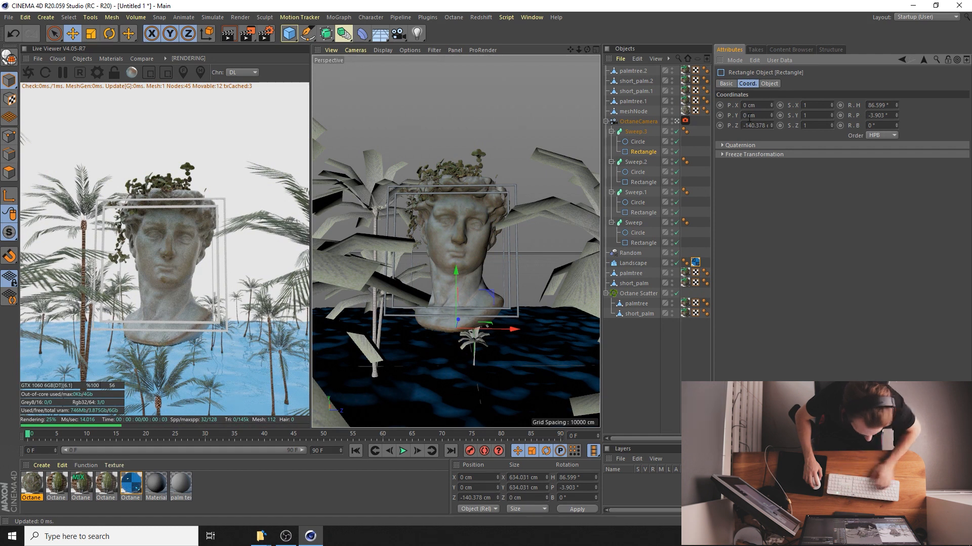
key("ctrl+z")
key("ctrl+z")
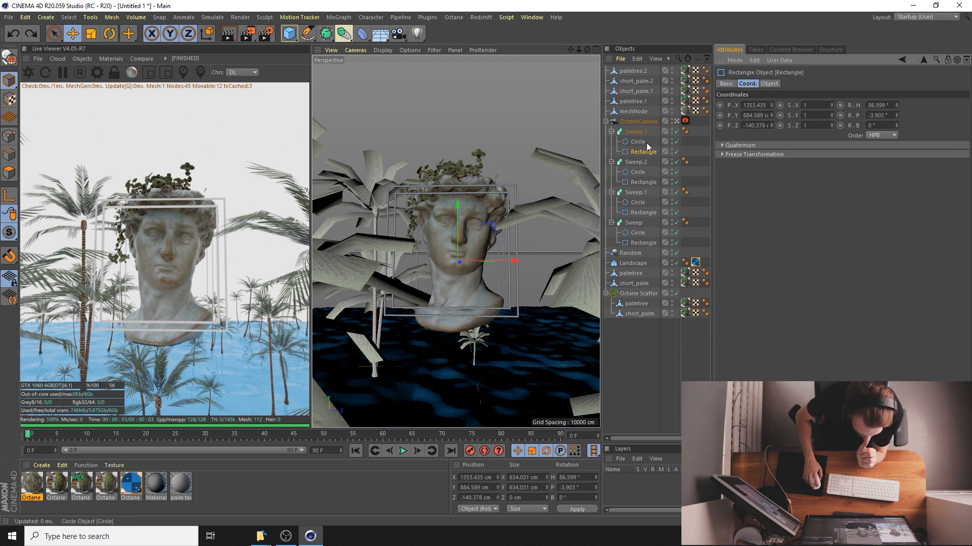
Disable the four generators Sweep.3, Sweep.2, Sweep.1 and Sweep
left_click(633, 132)
left_click(676, 132)
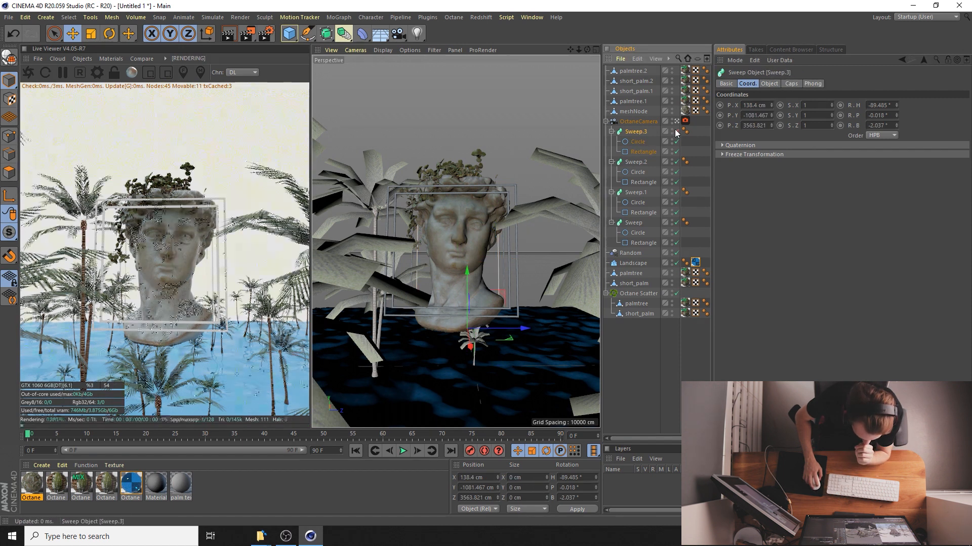
left_click(677, 162)
left_click(676, 192)
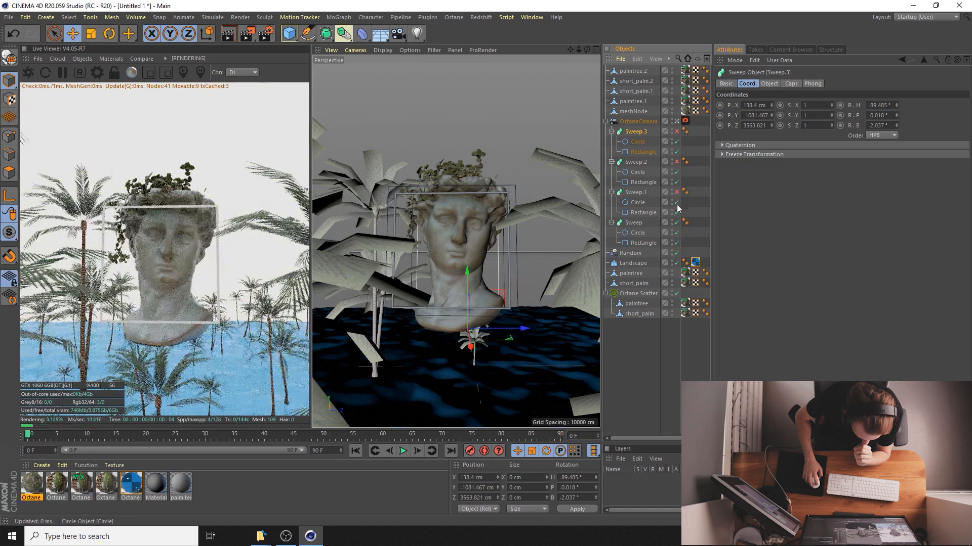
left_click(676, 223)
Try changing the Z position of the rectangle inside Sweep, and undo the change
left_click(643, 241)
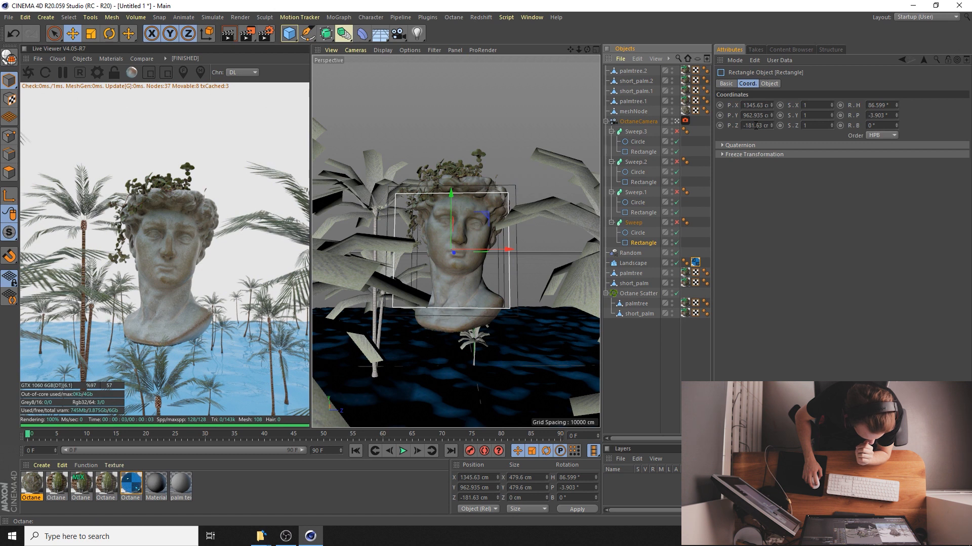
left_click(755, 126)
key("Return")
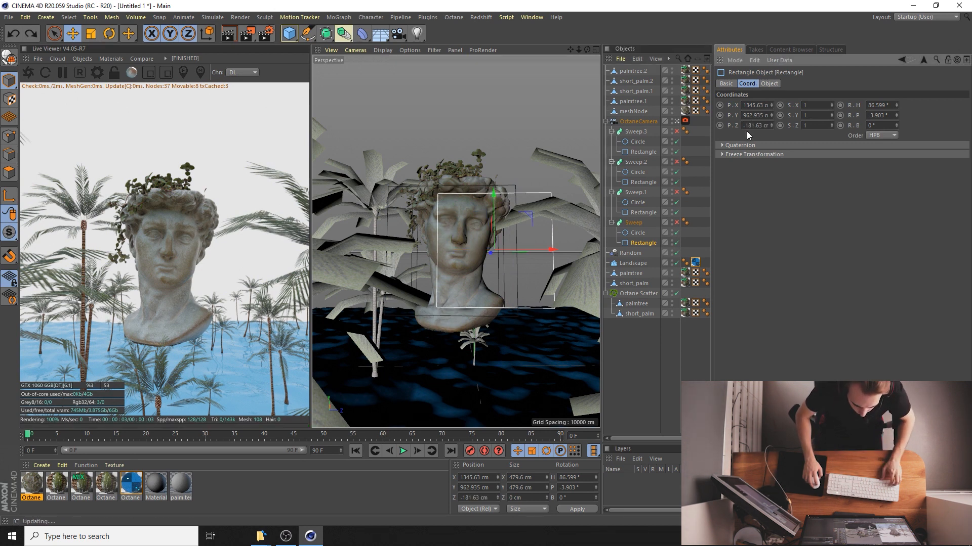
key("ctrl+z")
Centre Sweep's rectangle on the camera by parenting it to OctaneCamera with X and Y positions of 0 cm, and return it below Sweep's circle
left_click_drag(646, 245, 639, 128)
double_click(754, 105)
type("0")
double_click(752, 114)
type("0")
key("Return")
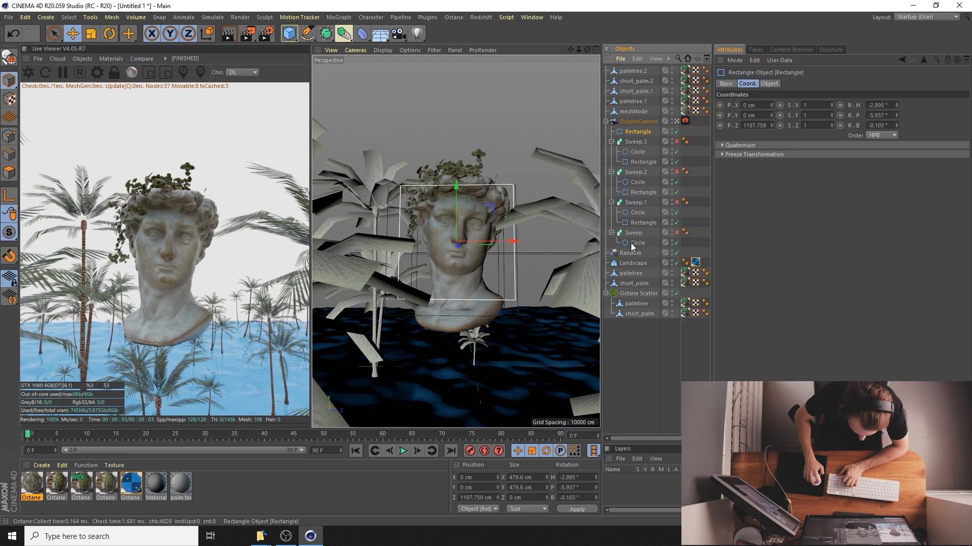
left_click_drag(631, 243, 633, 243)
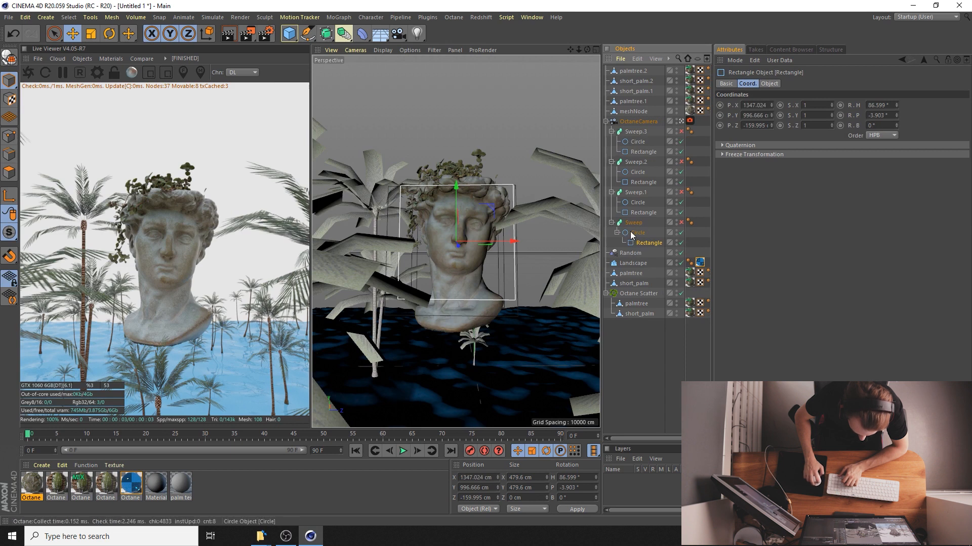
mouse_move(639, 241)
left_mouse_down()
mouse_move(651, 240)
mouse_move(635, 248)
left_mouse_up()
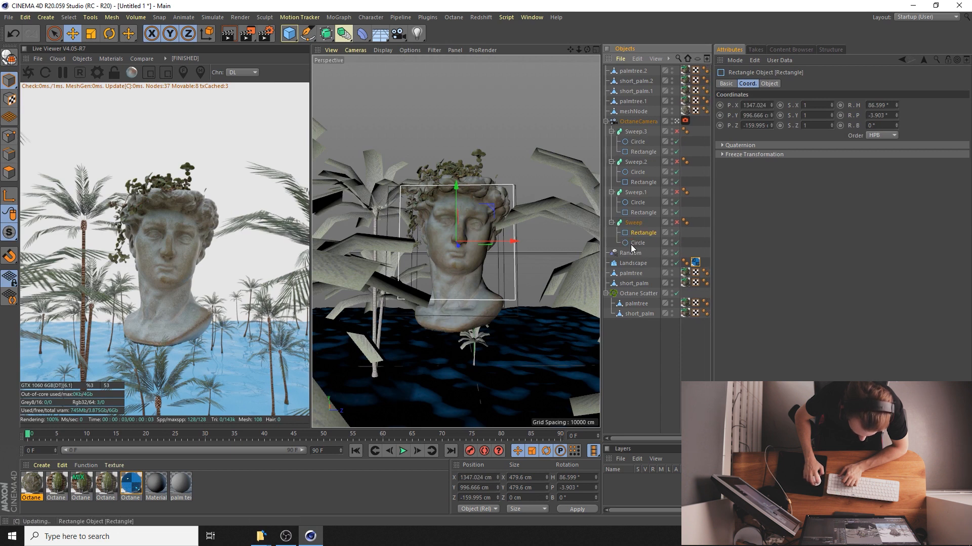
Centre Sweep.1's rectangle at X and Y 0 cm relative to OctaneCamera and return it to Sweep.1
left_click_drag(640, 118, 641, 122)
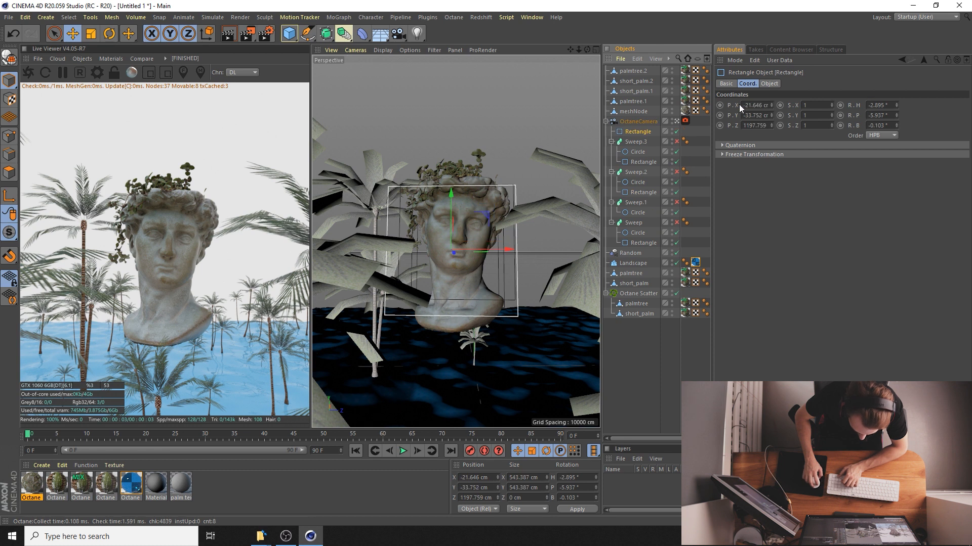
key("Tab")
type("0")
key("Return")
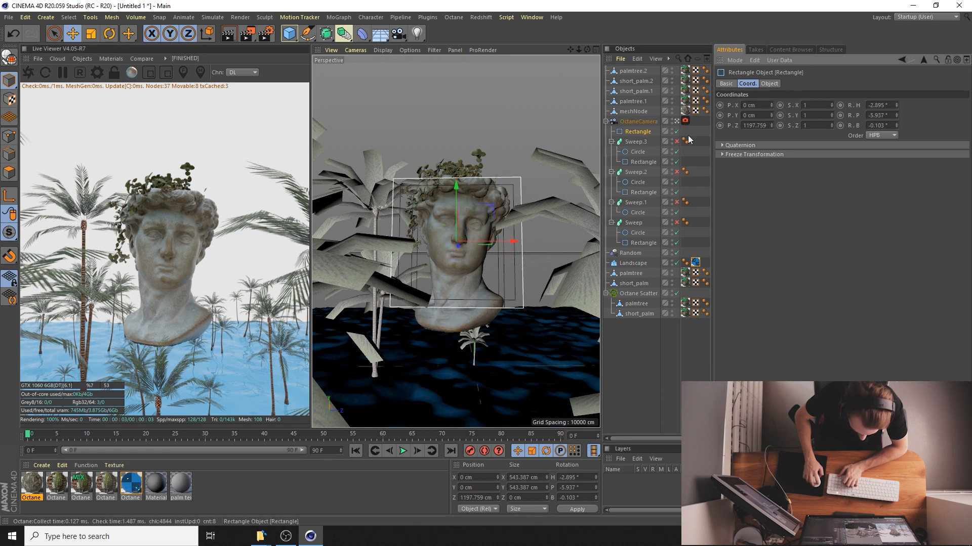
left_click_drag(643, 137, 638, 218)
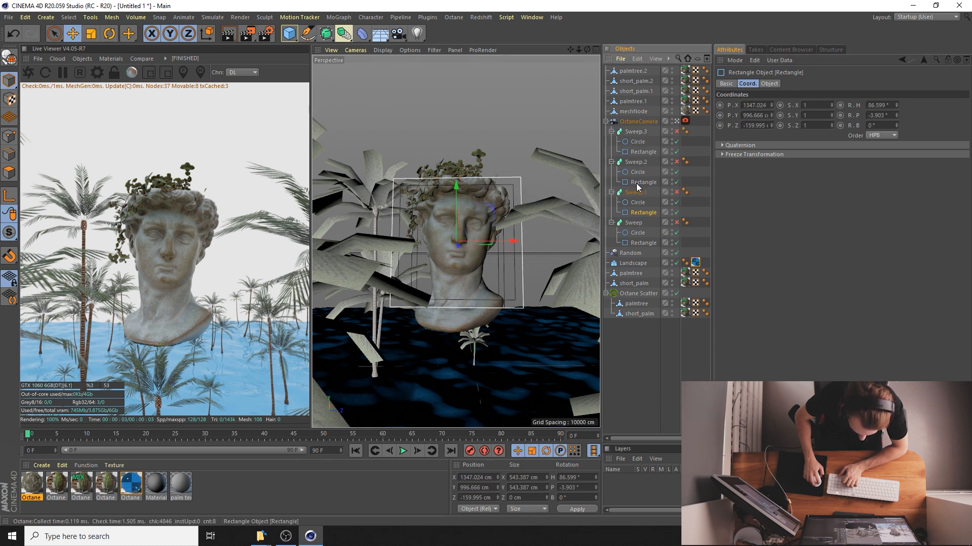
Centre the rectangles of Sweep.2 and Sweep.3 at X and Y 0 cm relative to OctaneCamera and return each to its sweep
left_click_drag(643, 129, 640, 122)
type("0")
key("Tab")
type("0")
key("Return")
left_click_drag(638, 131, 639, 186)
left_click_drag(636, 136, 634, 156)
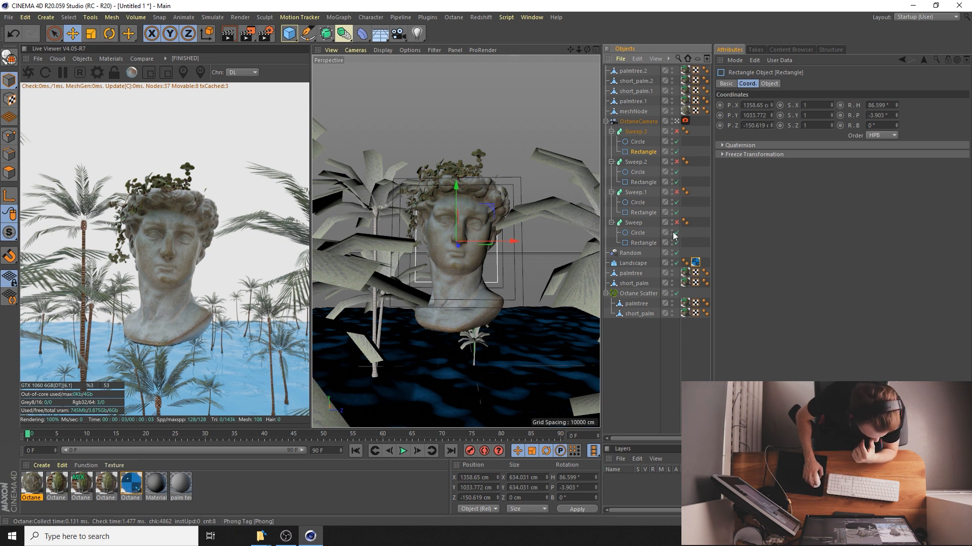
Re-enable all four sweep frames around the bust
left_click(676, 132)
left_click(677, 162)
left_click(677, 192)
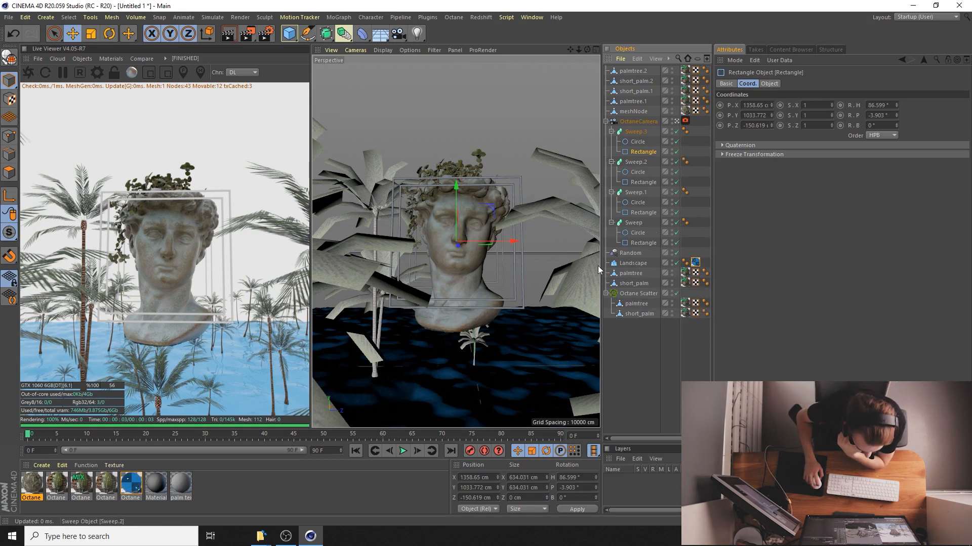
Scale the meshNode bust down to about 550 x 632 x 840 cm and move it to about -26.7 cm in Z
left_click(633, 112)
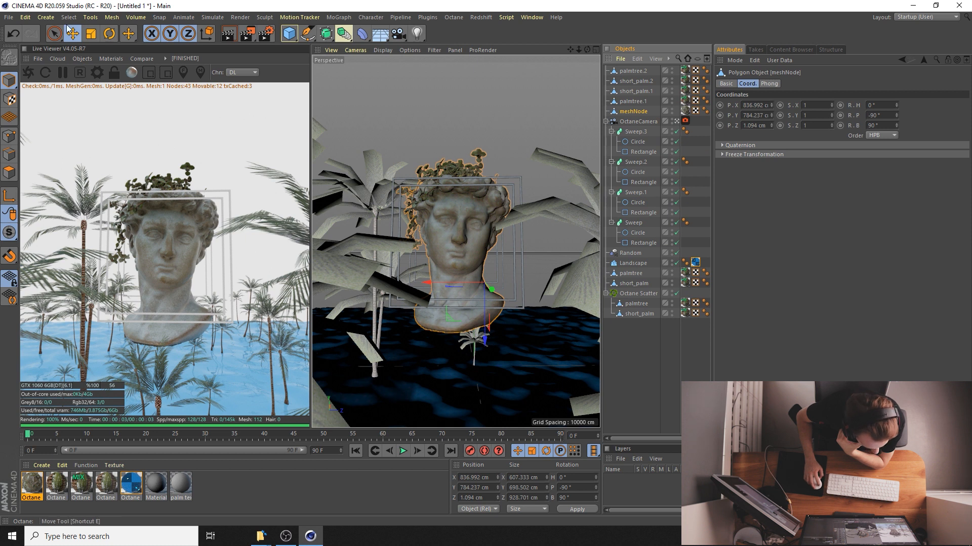
left_click(91, 34)
left_click_drag(539, 163, 515, 191)
left_click(73, 33)
left_click_drag(440, 280, 431, 282)
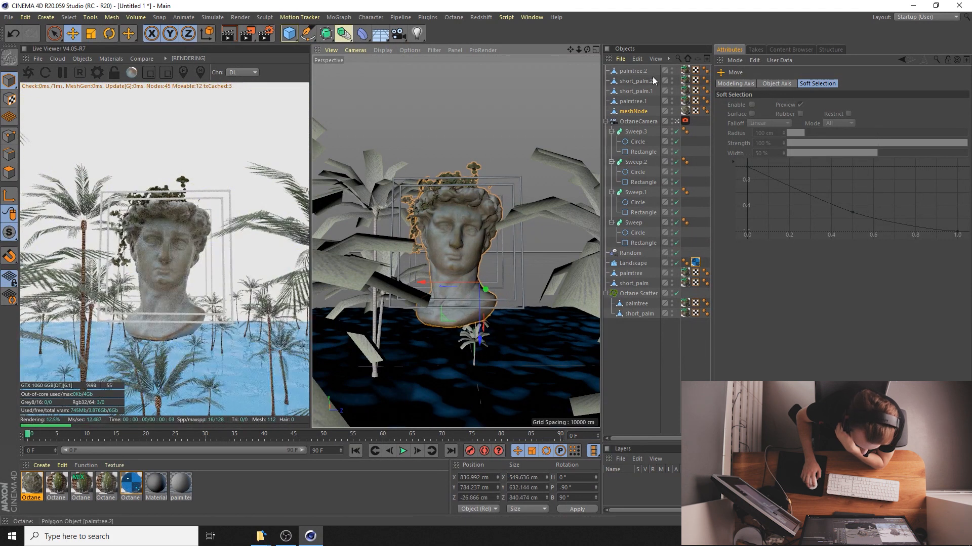
Scale down the standalone palmtree and short_palm objects together
left_click(630, 273)
left_click(632, 283, "ctrl")
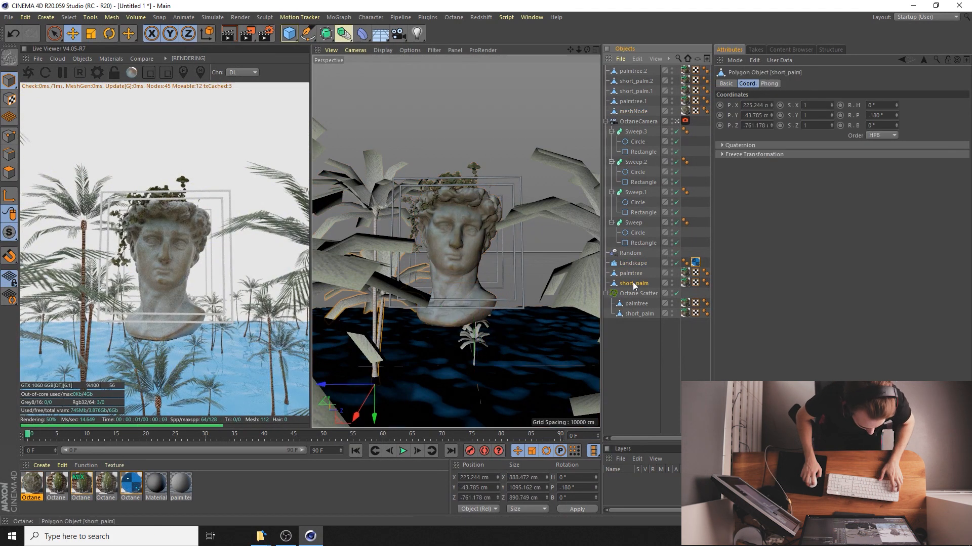
left_click(94, 36)
left_click_drag(486, 142, 456, 180)
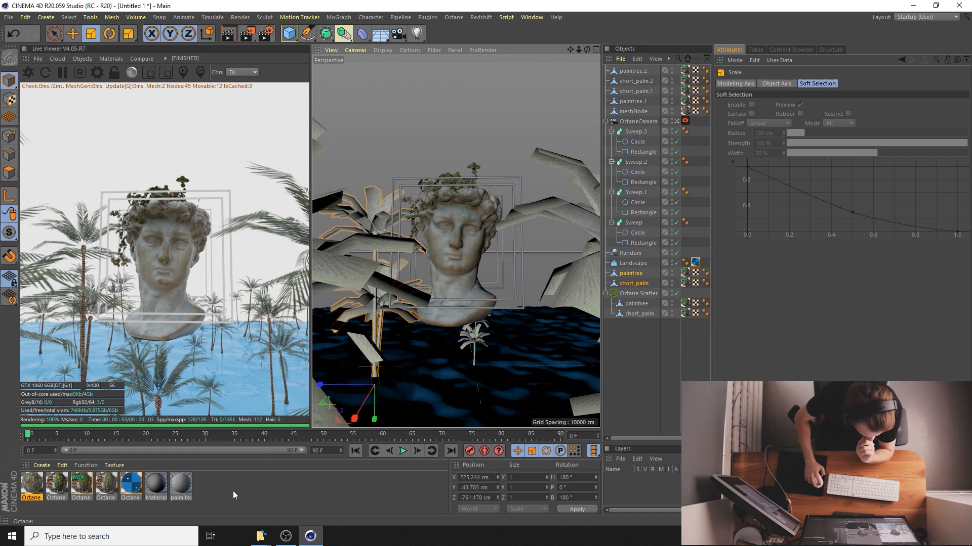
Change the radius of Sweep.3's circle and set the radius of Sweep.2's circle to 6 cm
left_click(637, 233)
left_click(631, 173)
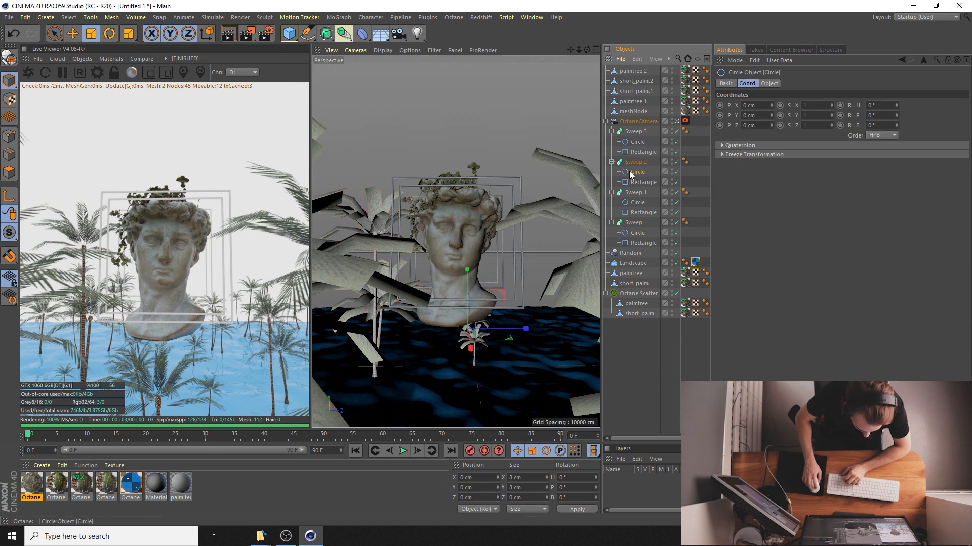
left_click(637, 142)
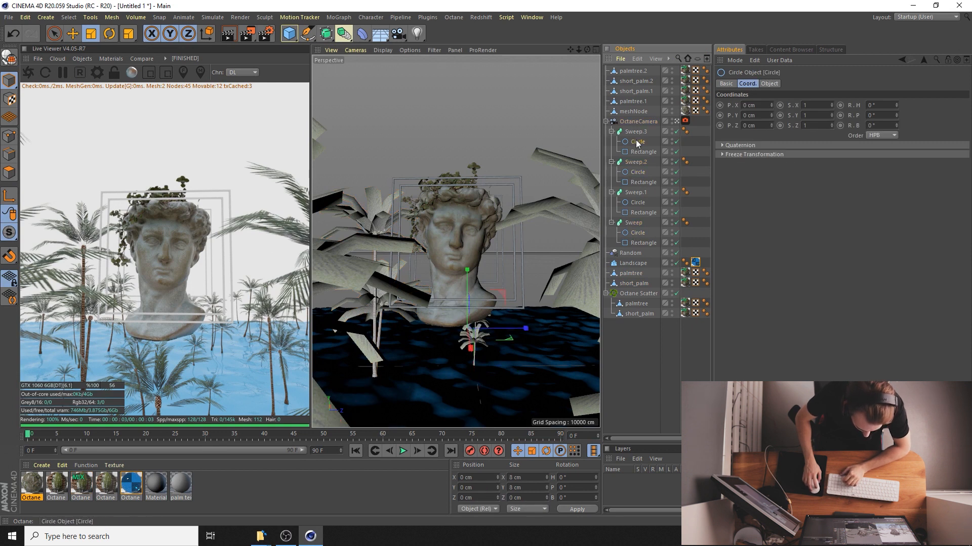
left_click(768, 84)
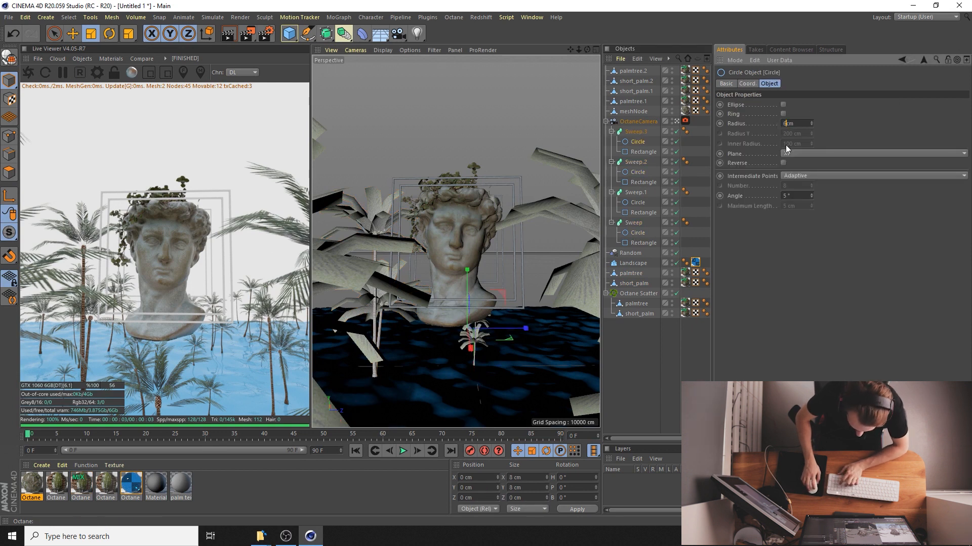
key("Return")
left_click(637, 173)
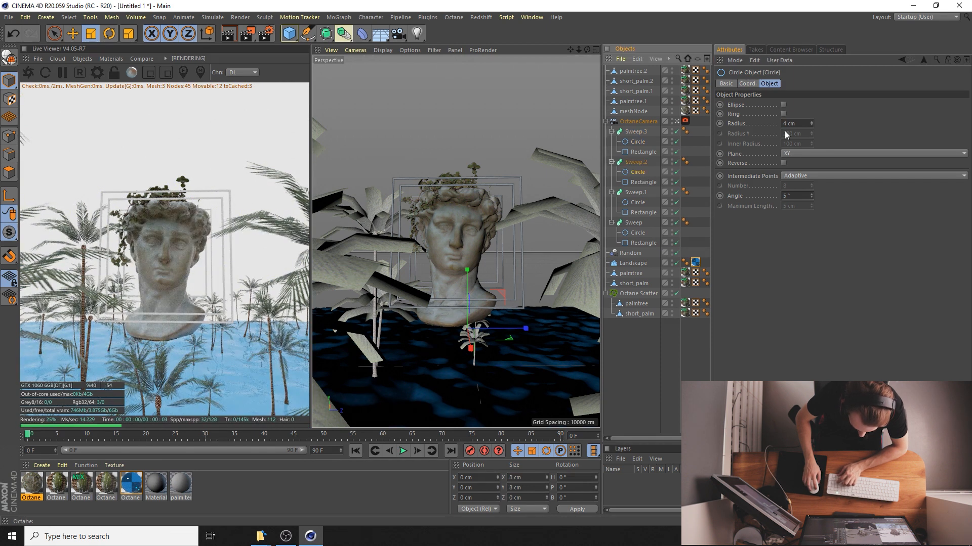
left_click_drag(788, 124, 770, 123)
type("5")
key("Return")
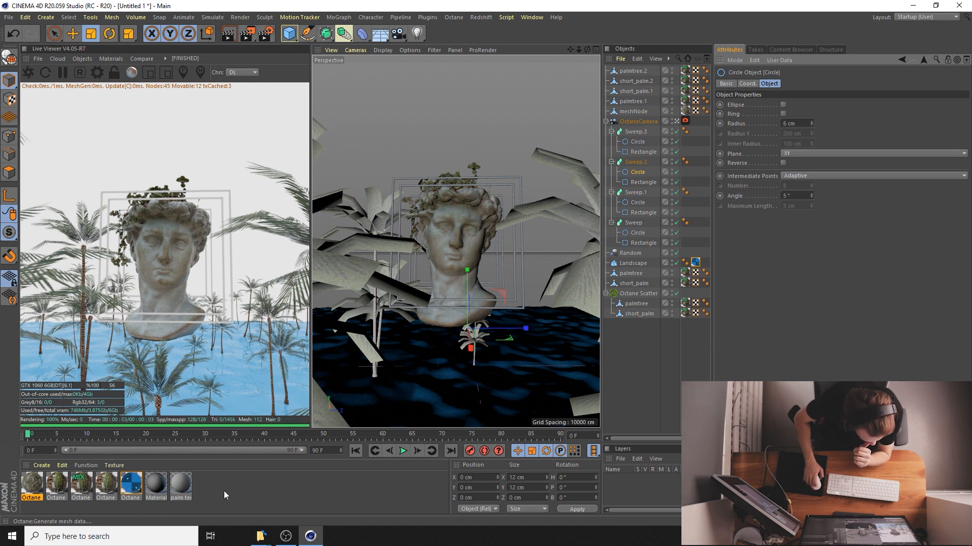
double_click(207, 489)
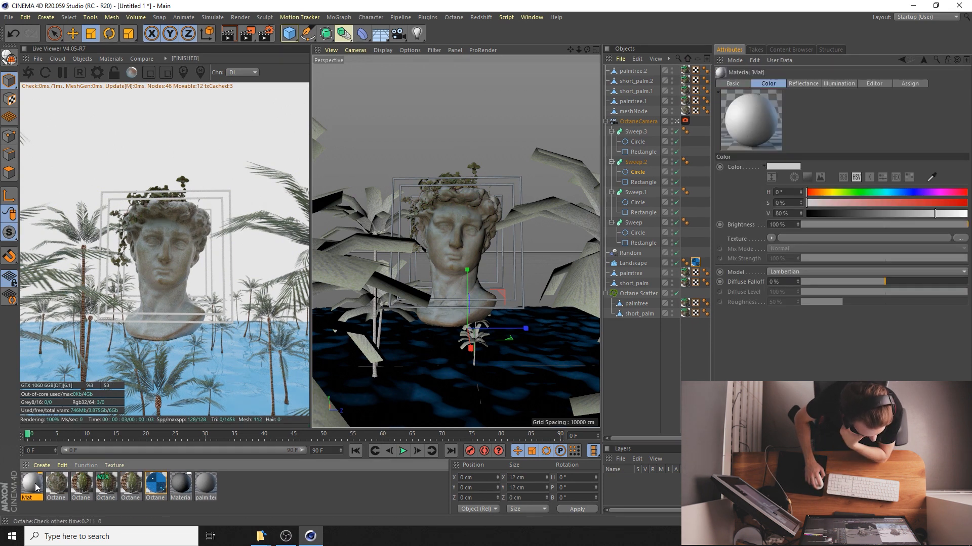
double_click(35, 486)
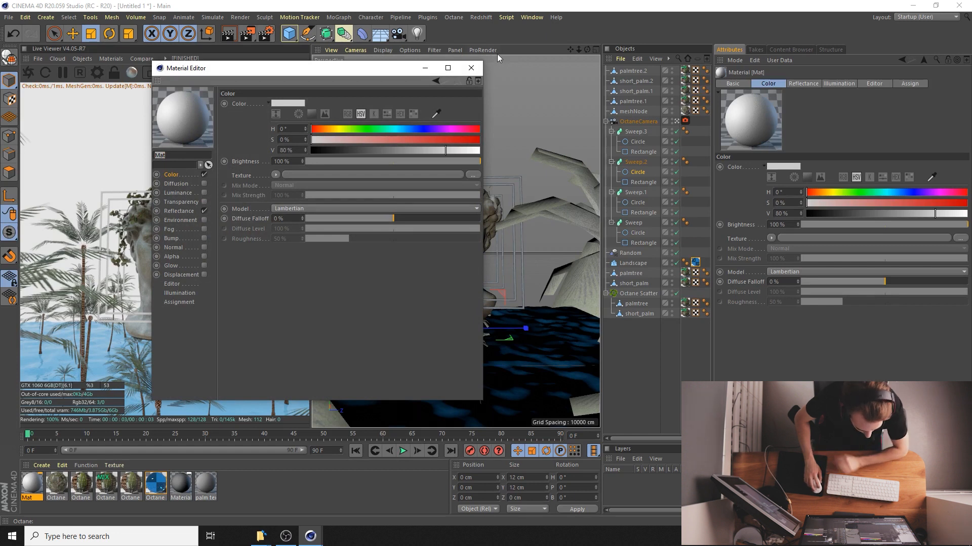
left_click(470, 67)
key("Delete")
Create a new Octane material and add a Blackbody Emission to its emission channel
left_click(42, 465)
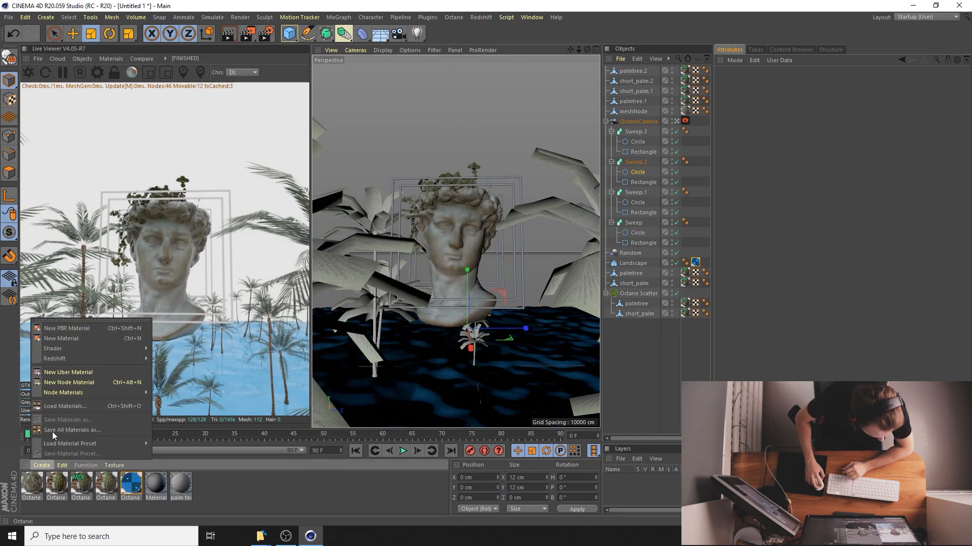
mouse_move(112, 349)
mouse_move(172, 348)
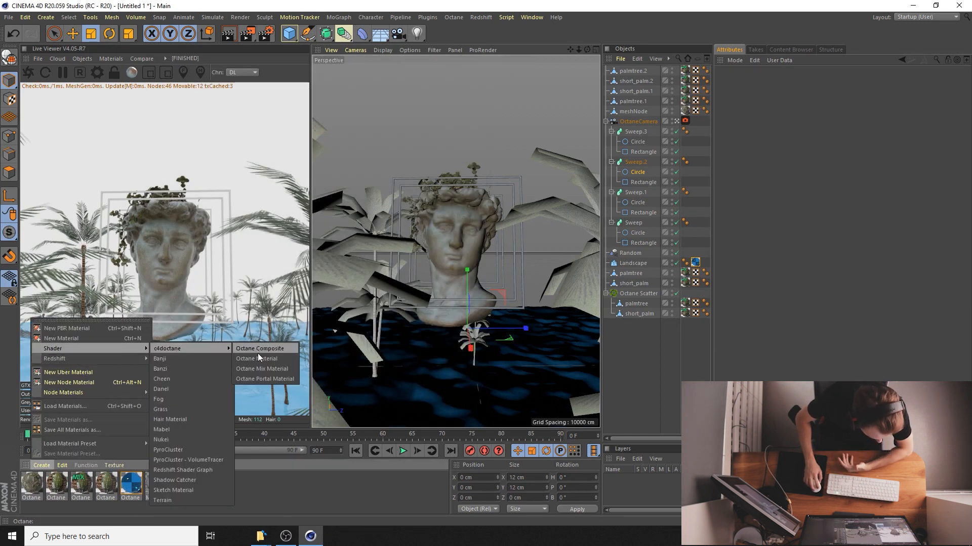
left_click(259, 363)
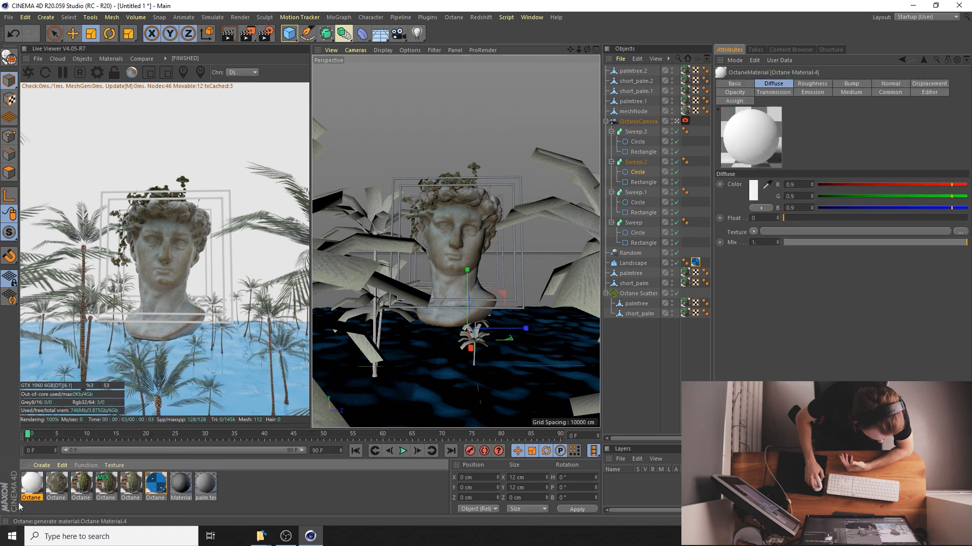
double_click(31, 484)
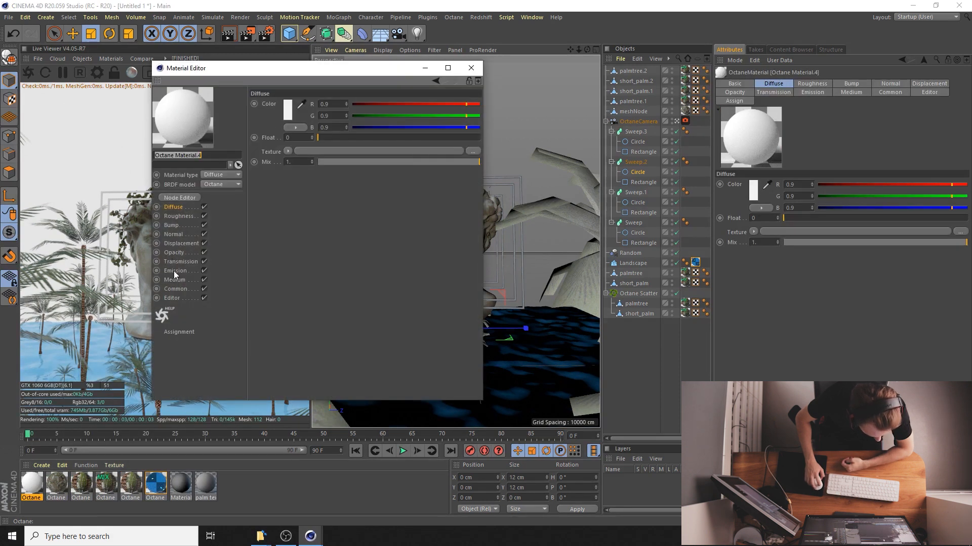
left_click(174, 271)
left_click(302, 104)
left_click(300, 140)
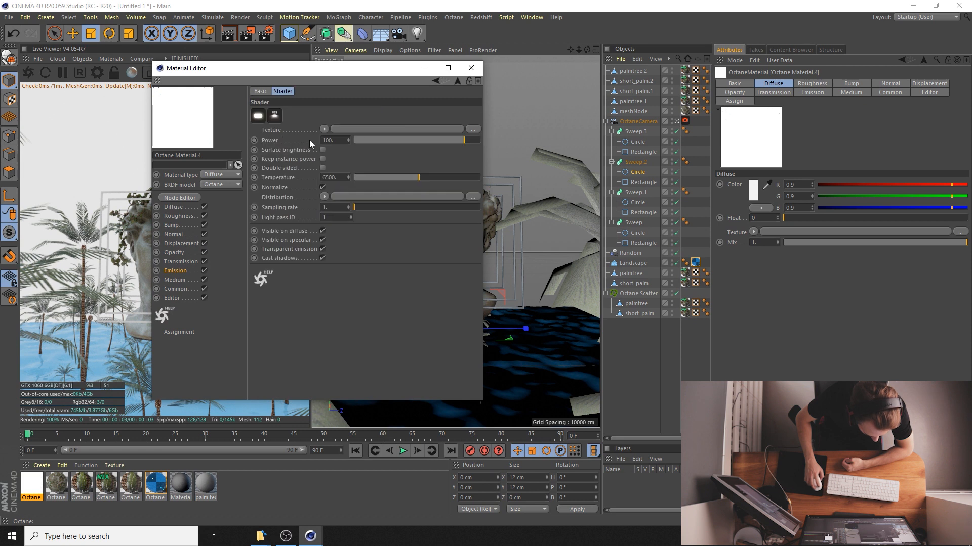
Add an RgbSpectrum texture to the new material's blackbody emission and colour it saturated magenta with a hue of about 304°
left_click(325, 130)
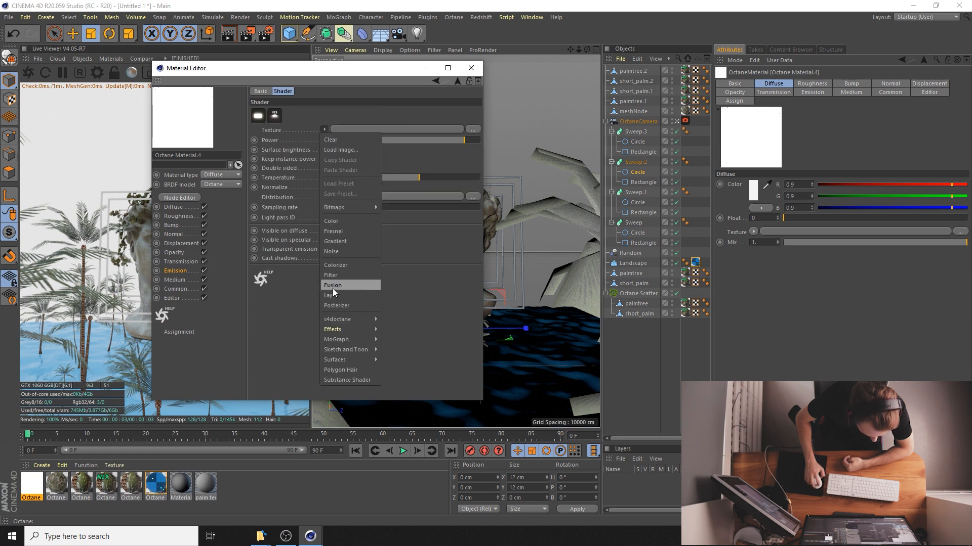
mouse_move(360, 319)
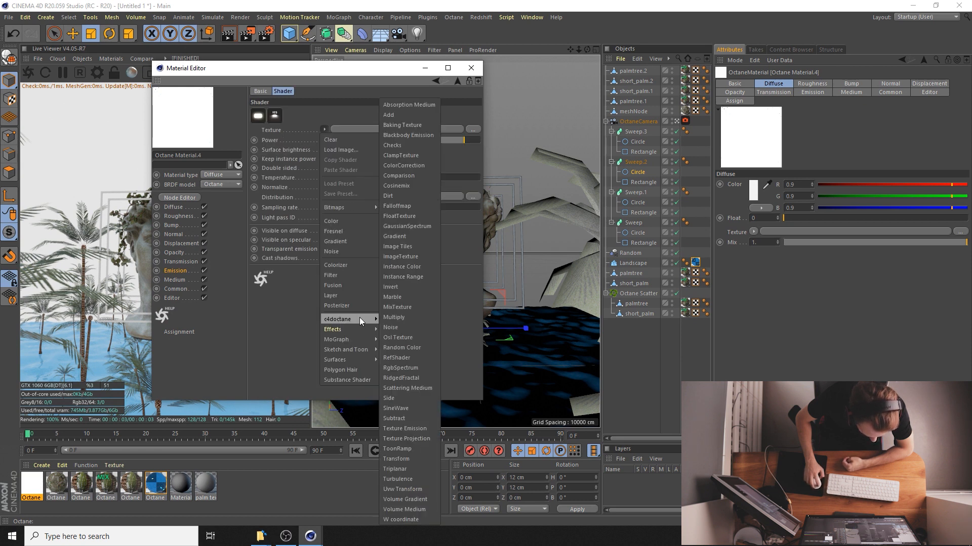
left_click(399, 369)
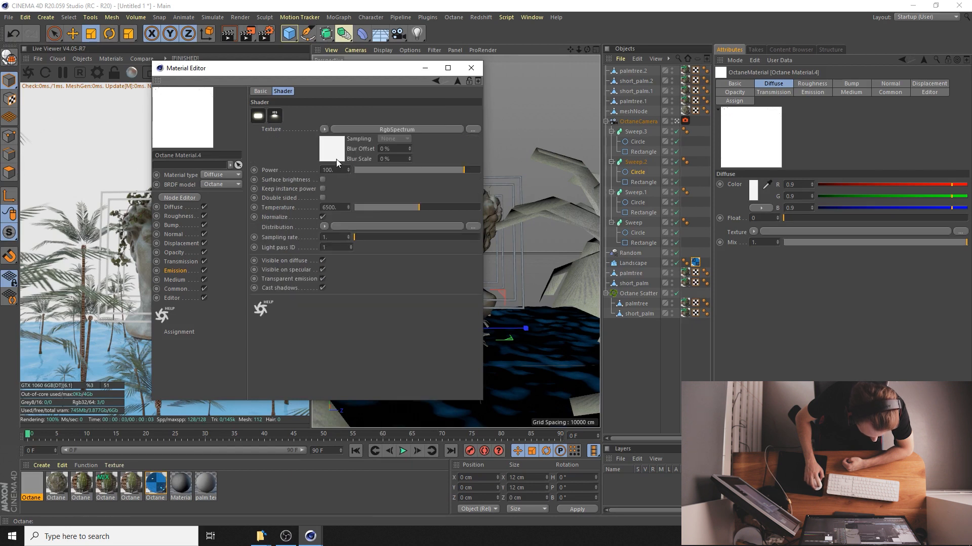
left_click(336, 159)
left_click(283, 124)
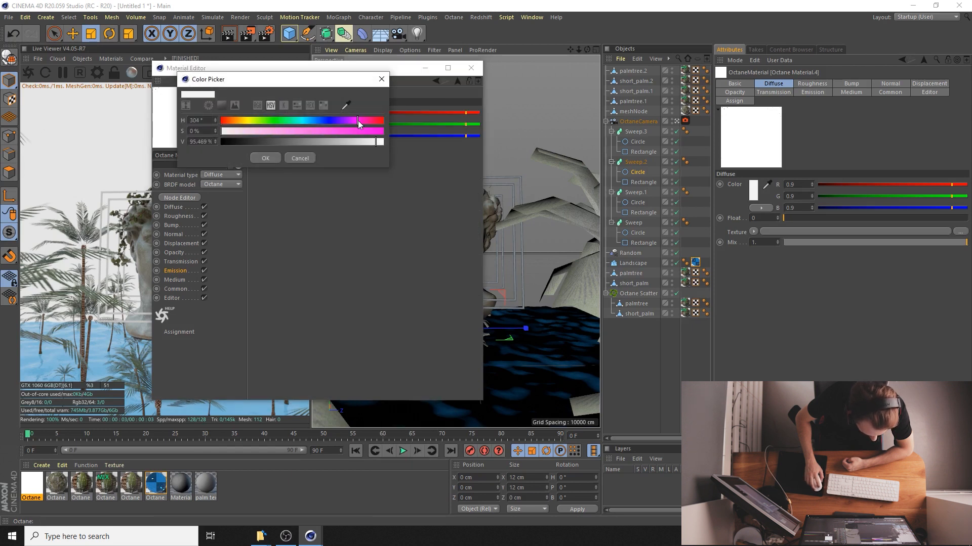
left_click(366, 131)
left_click(280, 157)
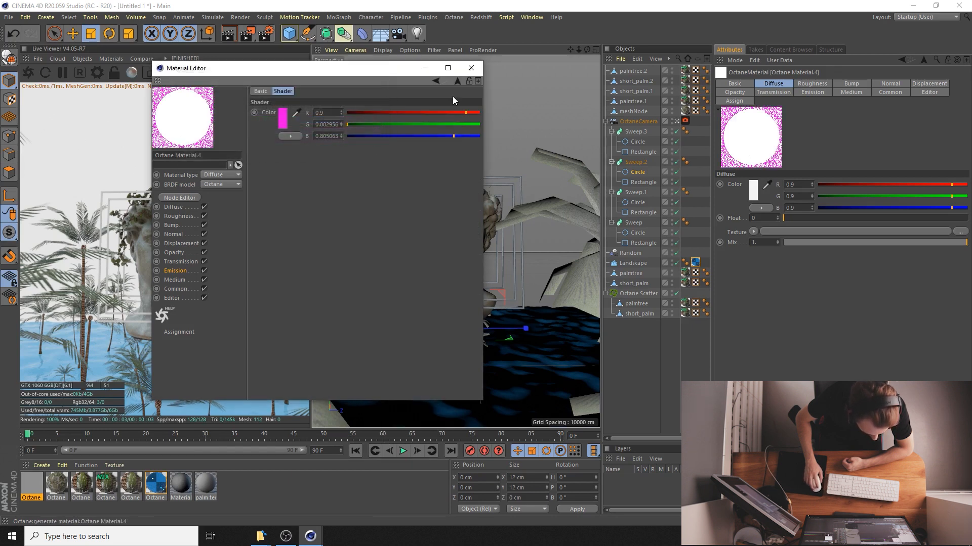
left_click(471, 68)
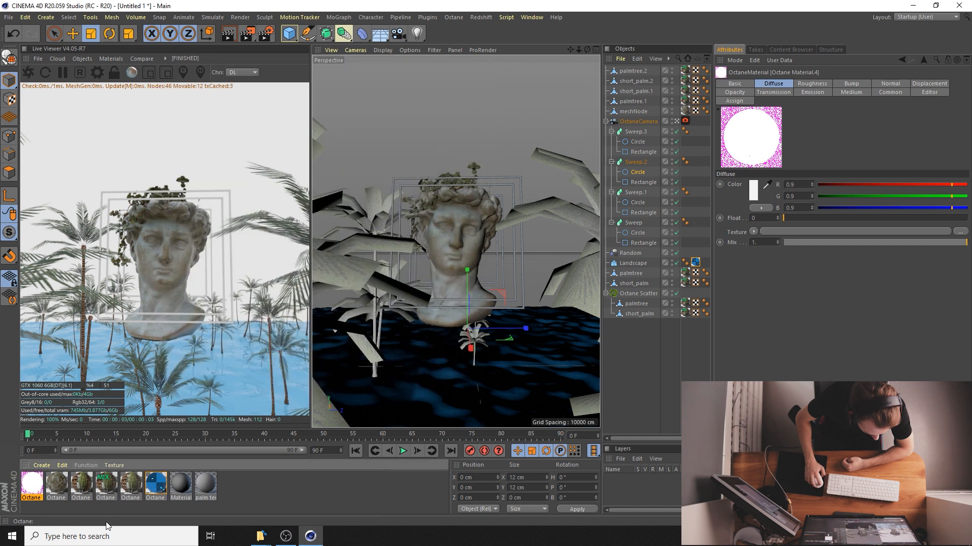
Enable surface brightness for the magenta material's blackbody emission and lower its power
double_click(40, 487)
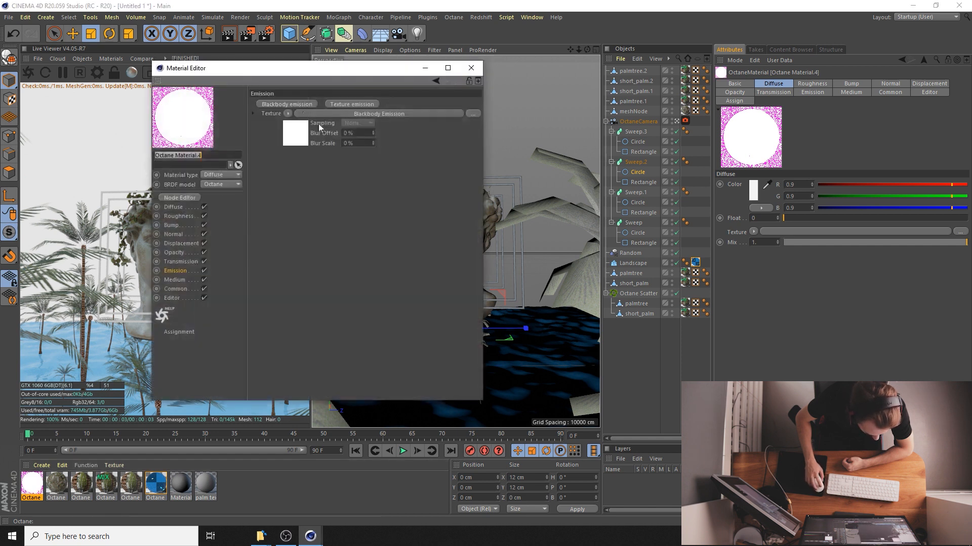
left_click(299, 143)
left_click(322, 180)
left_click_drag(463, 170, 448, 170)
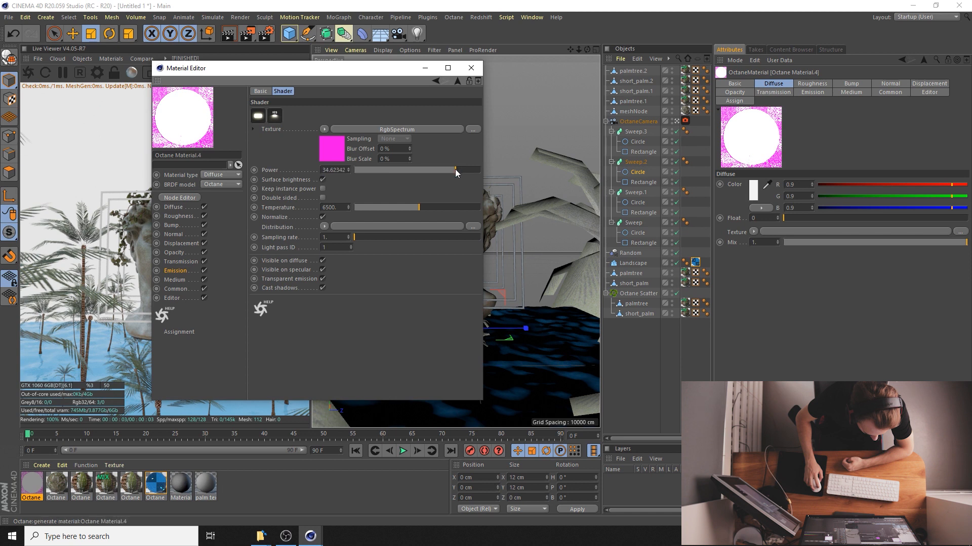
left_click(471, 68)
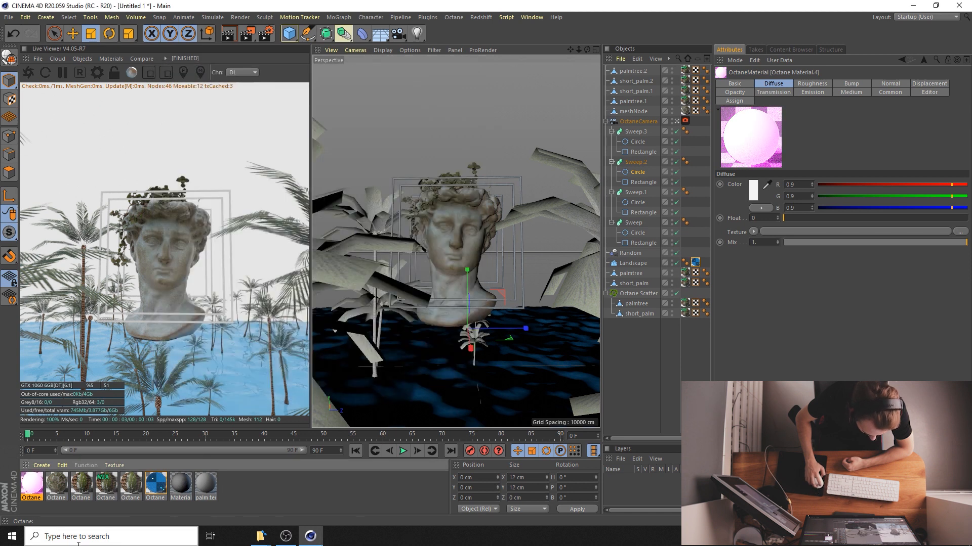
Apply the magenta emission material to all four sweep frames
left_click_drag(636, 224, 636, 224)
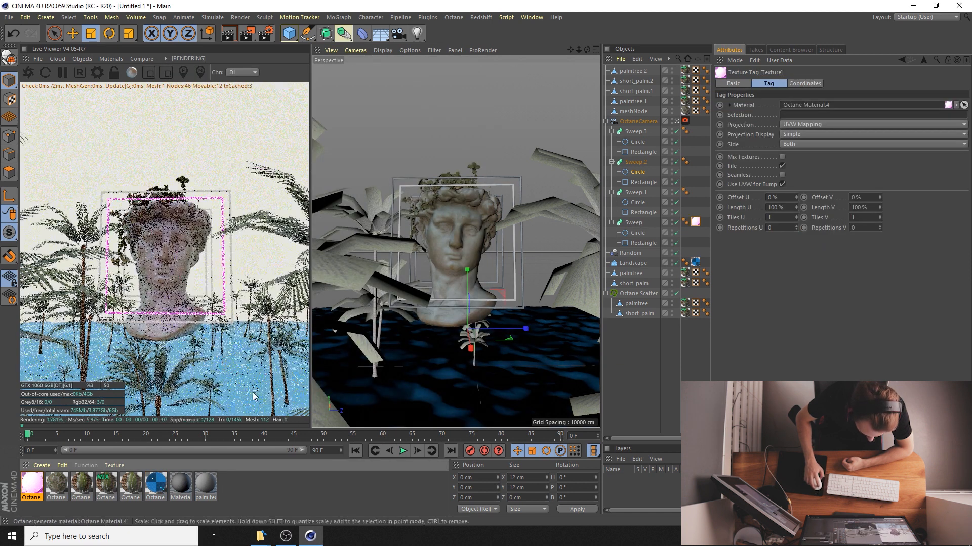
left_click_drag(639, 194, 639, 194)
left_click_drag(31, 483, 637, 133)
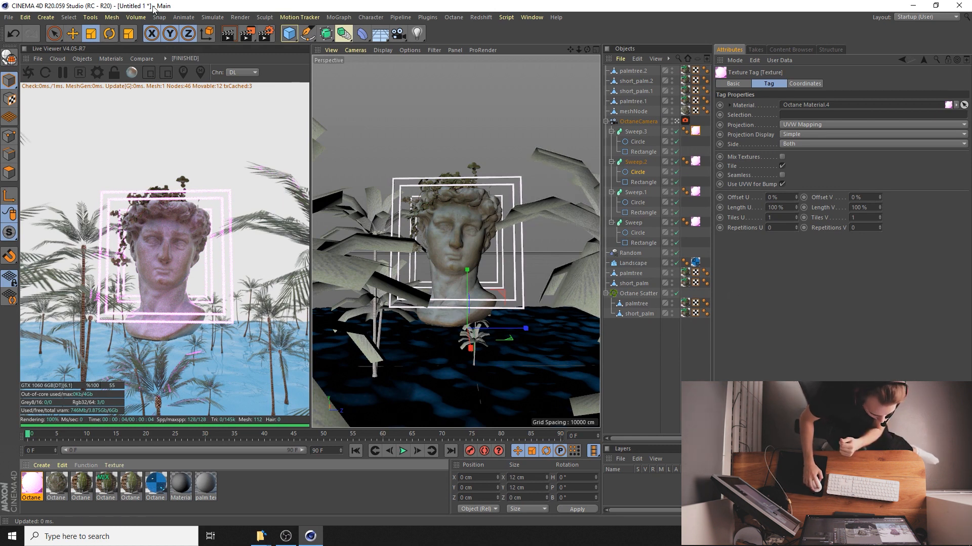
Add an HDRI environment and an Octane area light to the scene
left_click(81, 59)
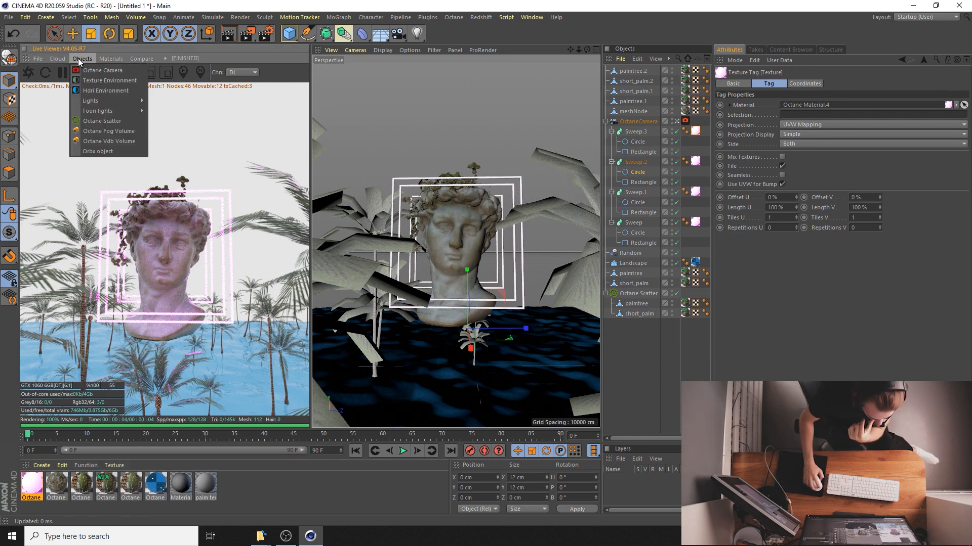
left_click(99, 90)
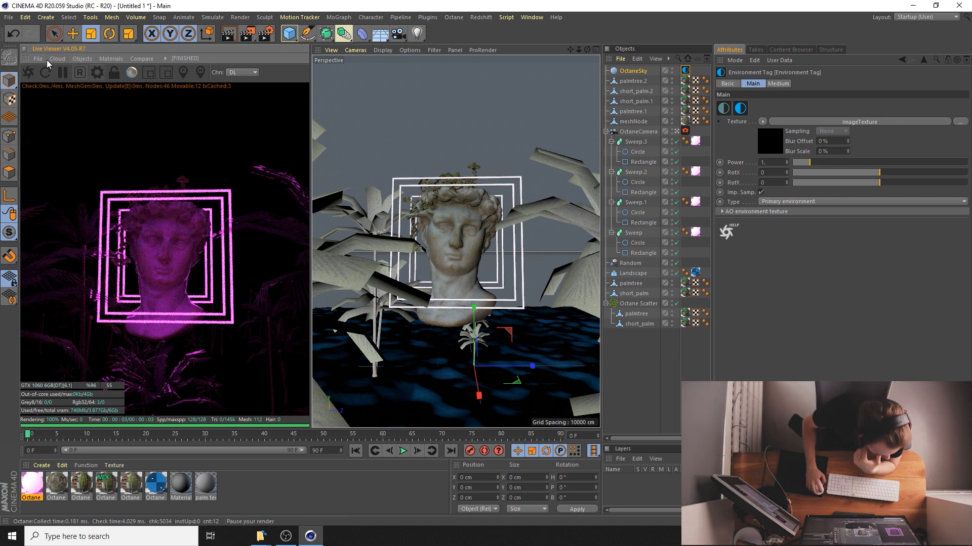
left_click(83, 58)
mouse_move(95, 101)
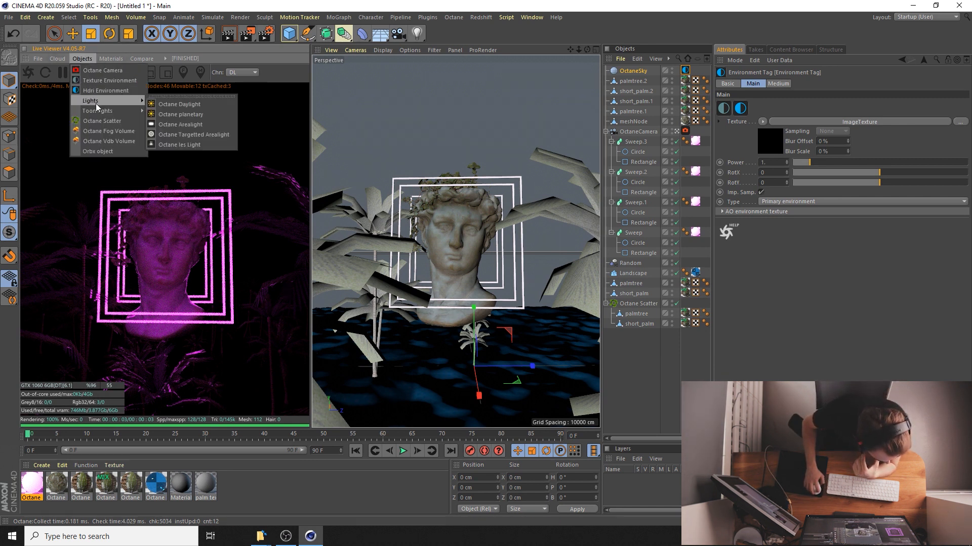
left_click(165, 124)
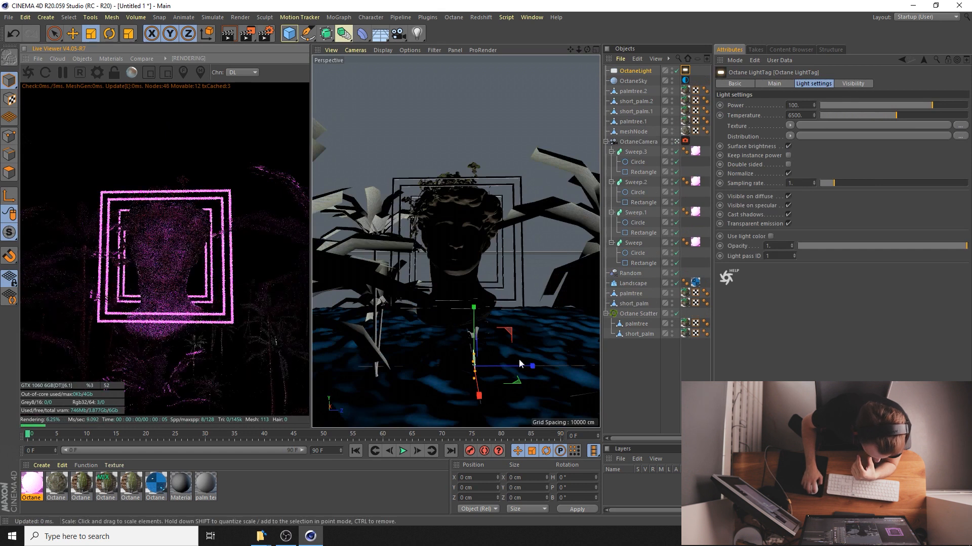
Raise the area light to about 1951 cm in Y and rotate its heading to -90°
left_click(72, 34)
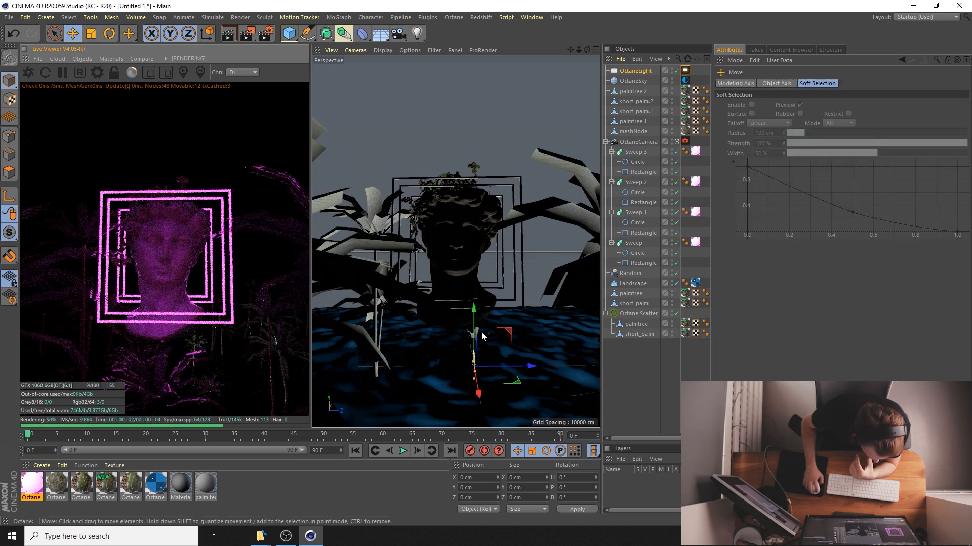
left_click_drag(475, 334, 487, 99)
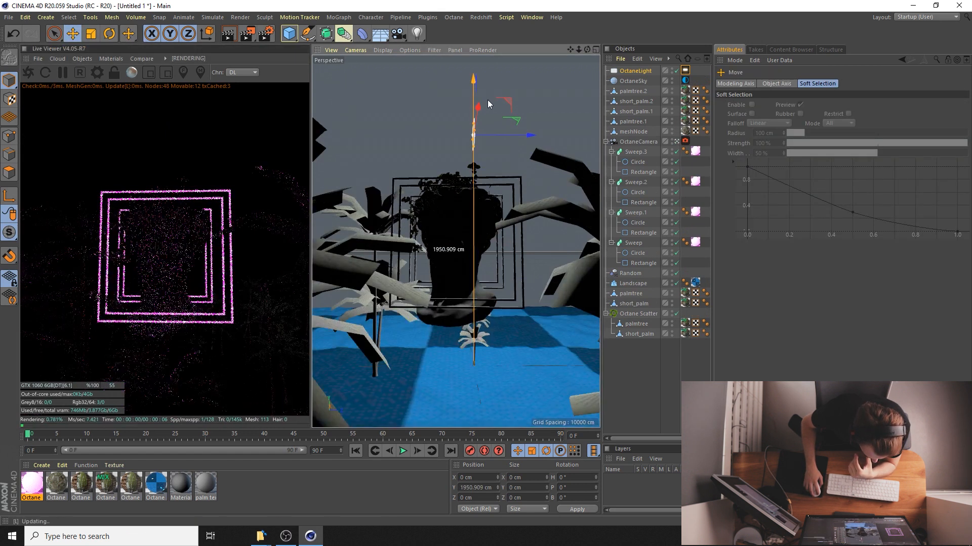
left_click(109, 34)
left_click_drag(491, 127, 431, 120)
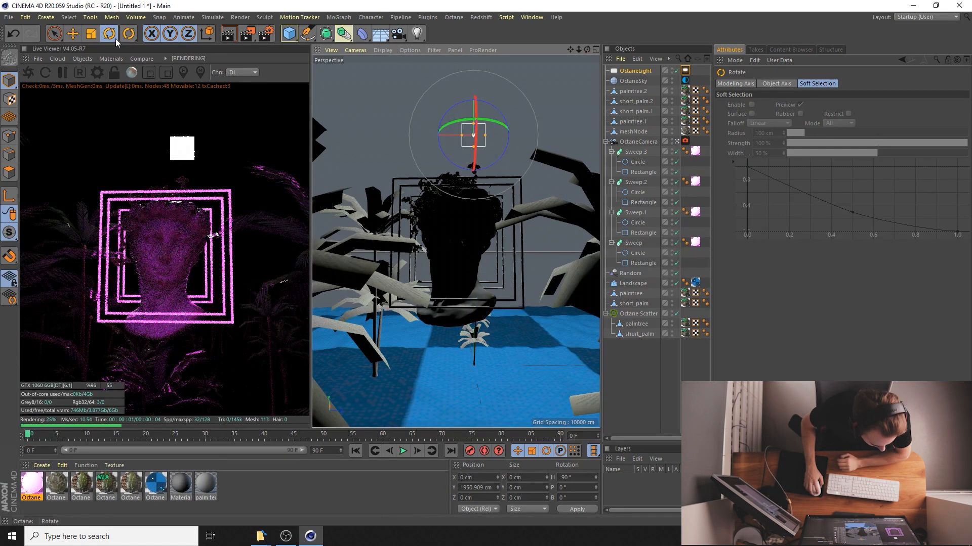
Enlarge the area light into a wide rectangle and move it behind the bust, to about 1204 cm in Y and -129 cm in Z
left_click(73, 35)
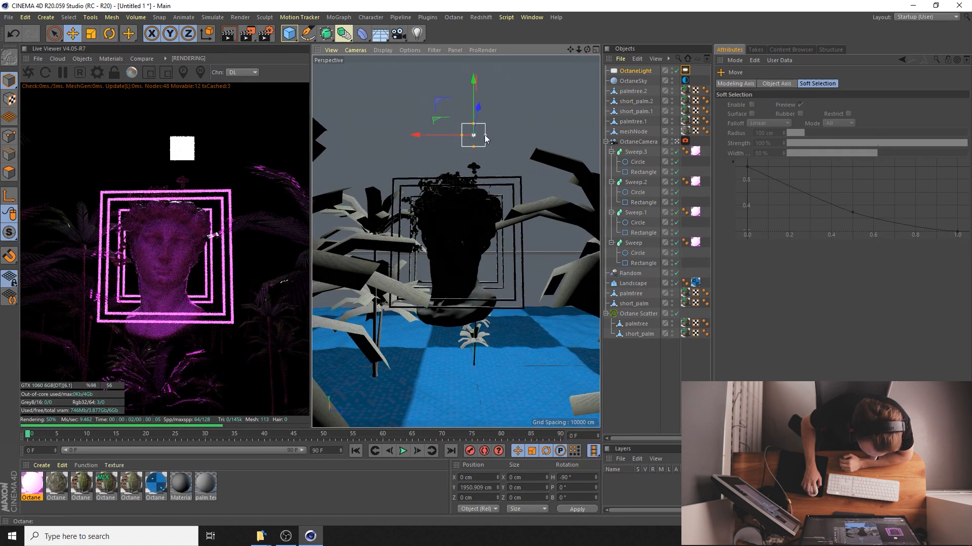
left_click_drag(484, 138, 546, 136)
left_click_drag(473, 147, 475, 192)
left_click_drag(401, 137, 372, 136)
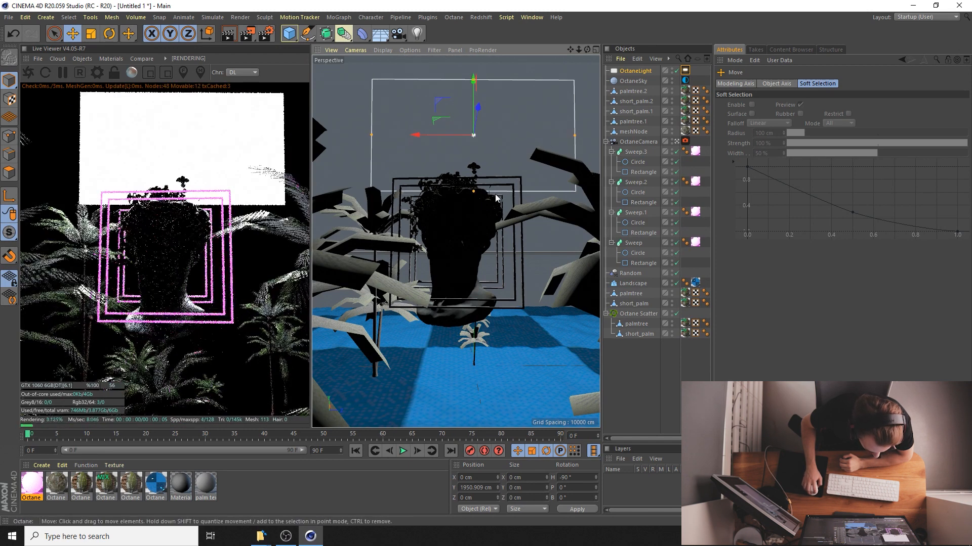
left_click_drag(470, 114, 404, 223)
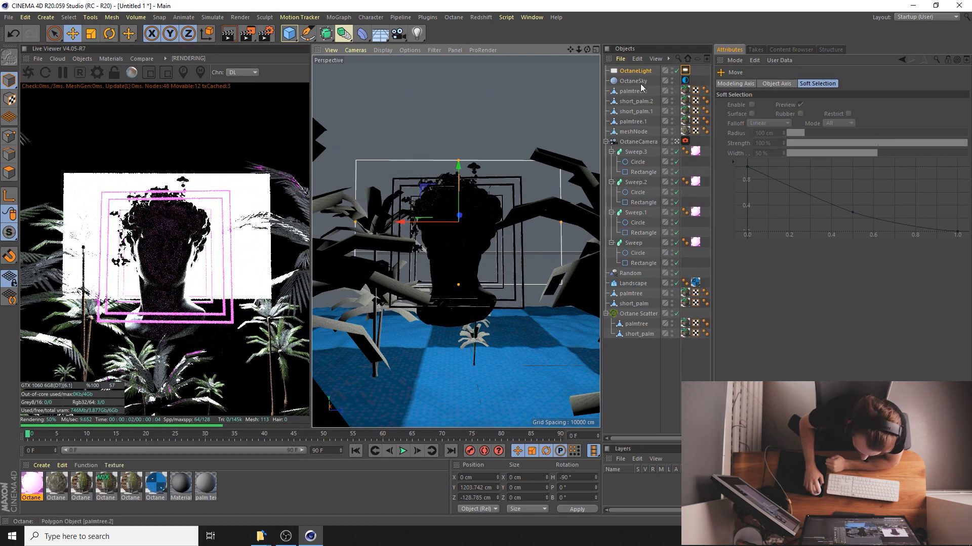
Lower the area light's power to about 4.57 and turn off its camera and shadow visibility
left_click(687, 71)
left_click(906, 104)
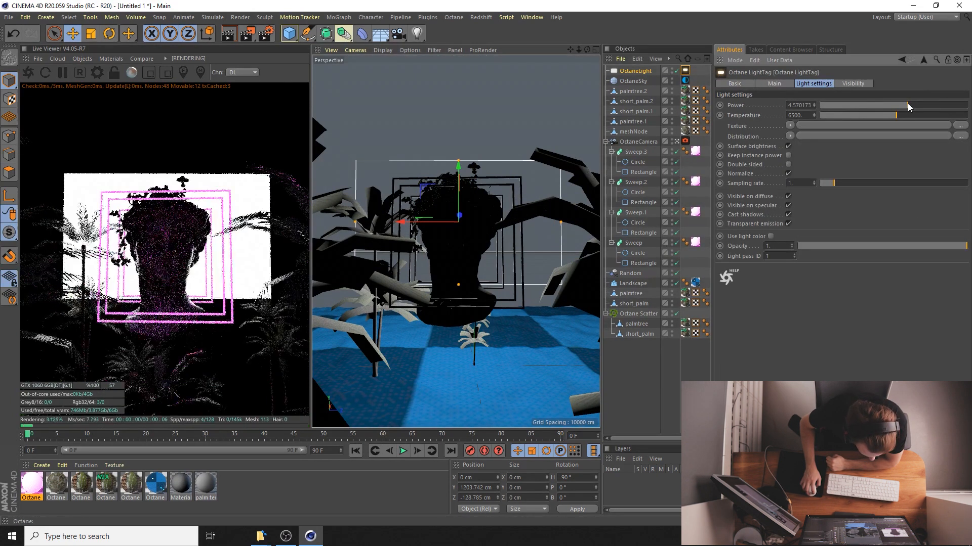
left_click(861, 84)
left_click(776, 105)
left_click(775, 113)
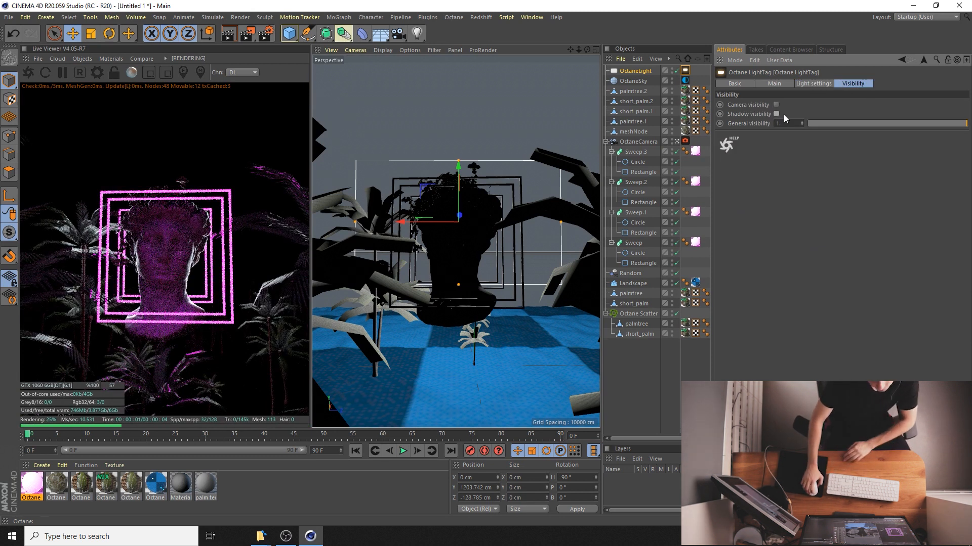
Set the specular float of the palm leaf material, Octane Material.2, to about 0.12
double_click(81, 487)
left_click(175, 216)
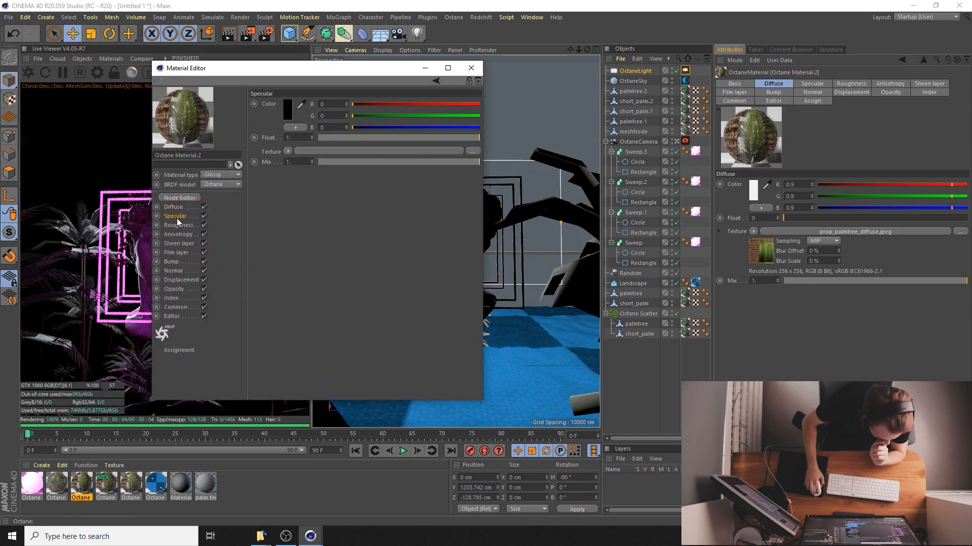
left_click_drag(345, 138, 317, 139)
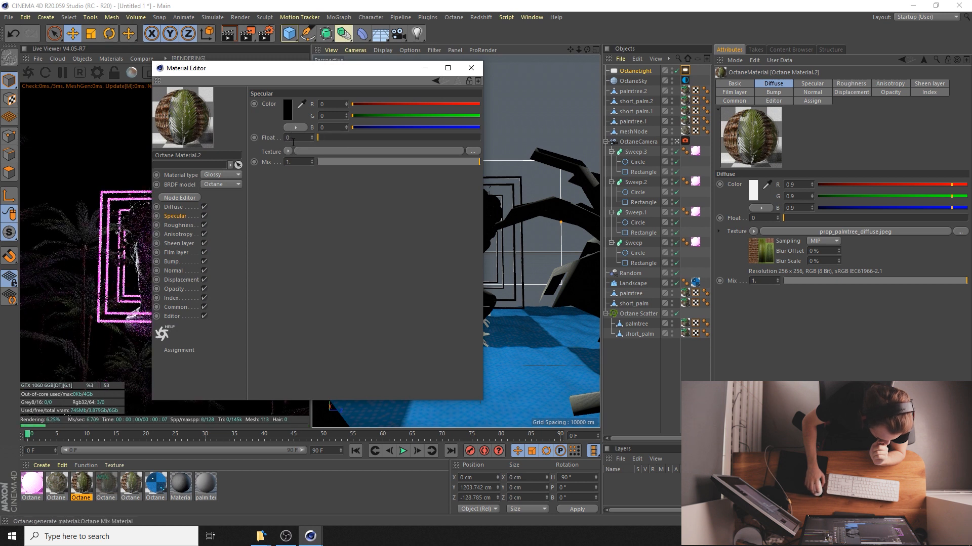
left_click(329, 138)
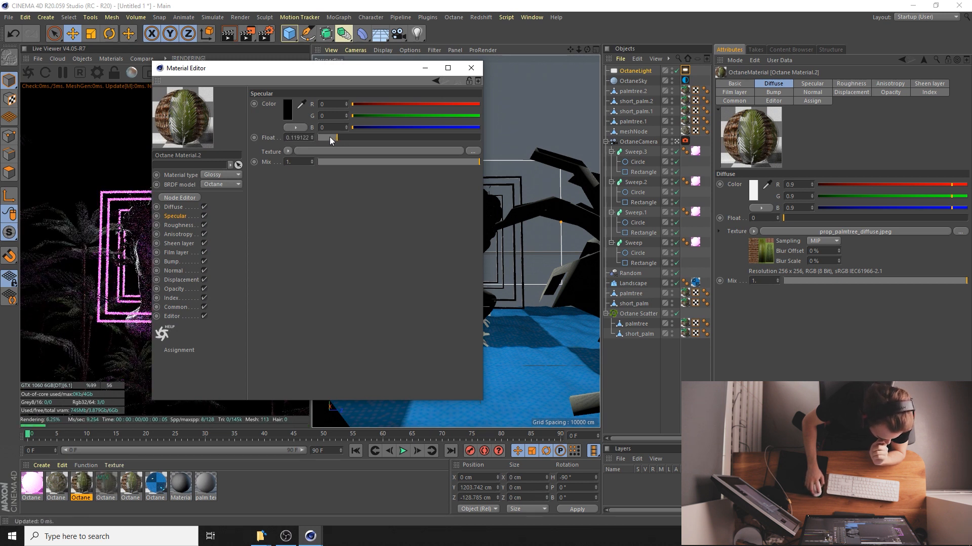
Set the palm leaf material's roughness float to 1 and its blue roughness component to about 0.77
left_click(175, 225)
left_click(451, 127)
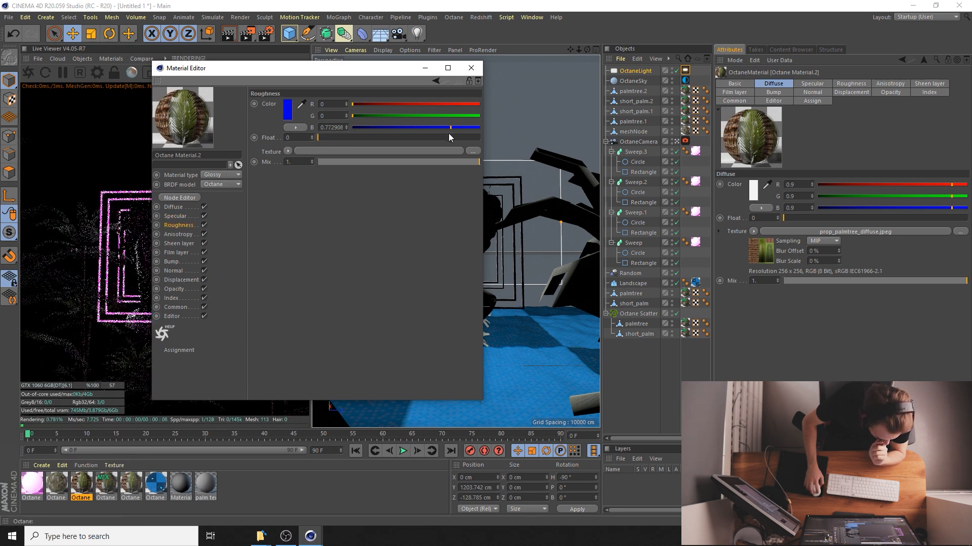
left_click_drag(456, 138, 481, 138)
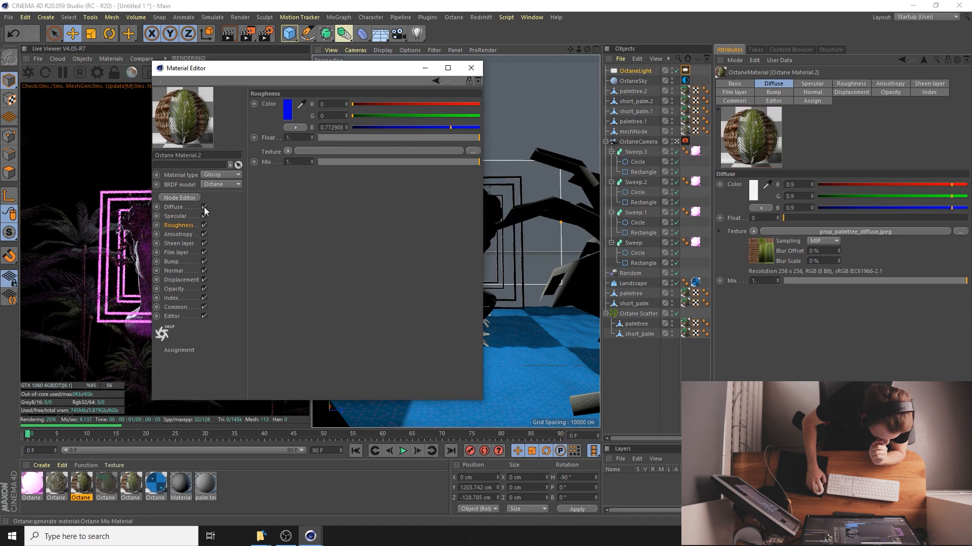
Set the palm leaf material's blue roughness component to 0 and its specular float to about 0.17
left_click_drag(387, 128, 335, 129)
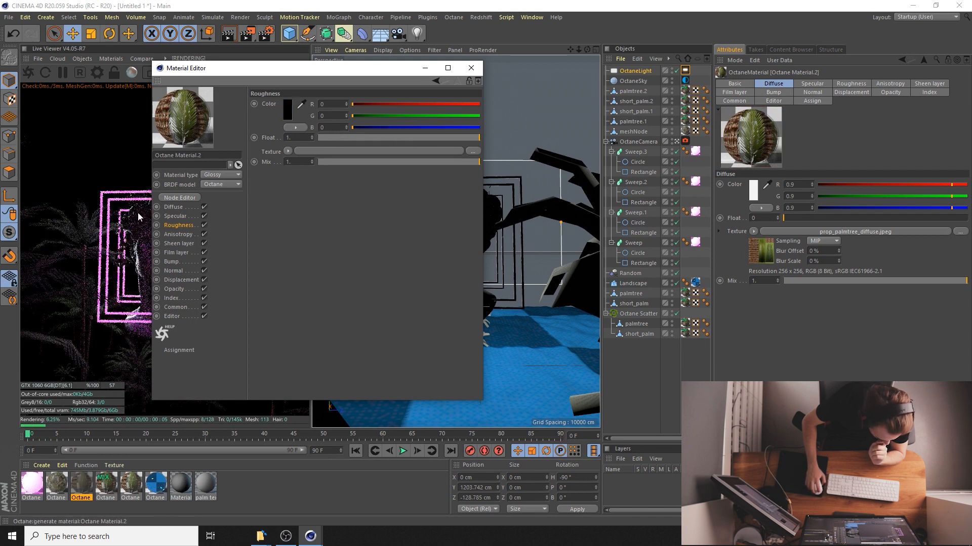
left_click(167, 216)
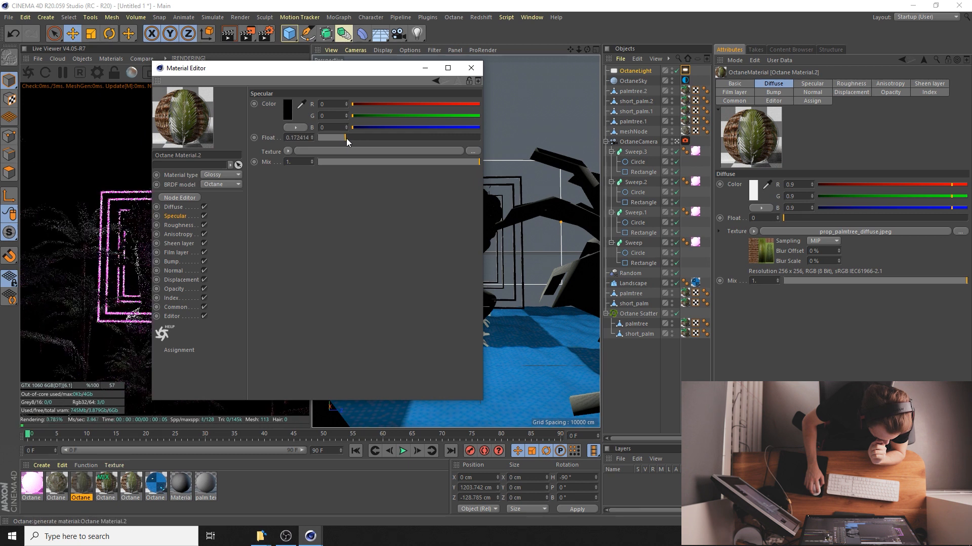
left_click(471, 68)
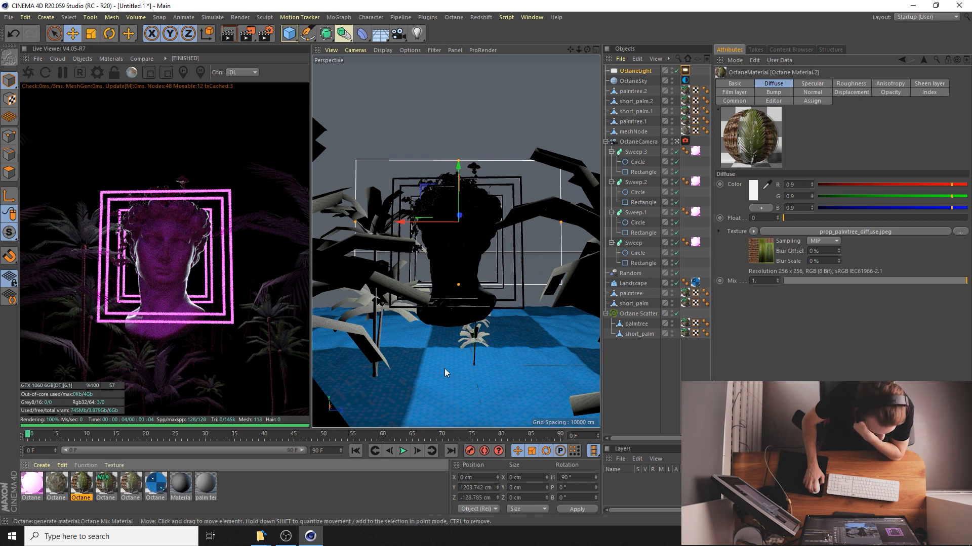
Try raising the water landscape to about 652 cm in Y and undo the move
left_click(460, 367)
left_click_drag(474, 325, 481, 258)
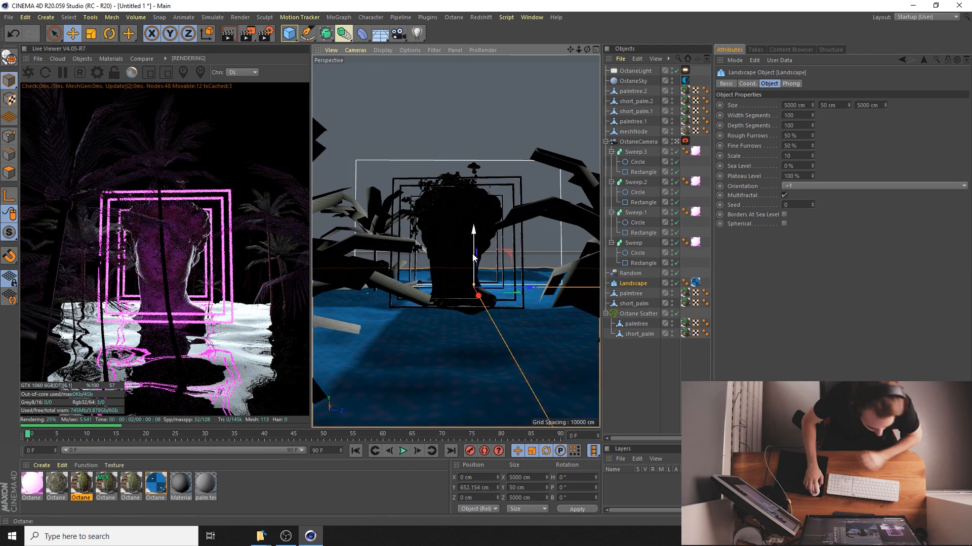
key("ctrl+z")
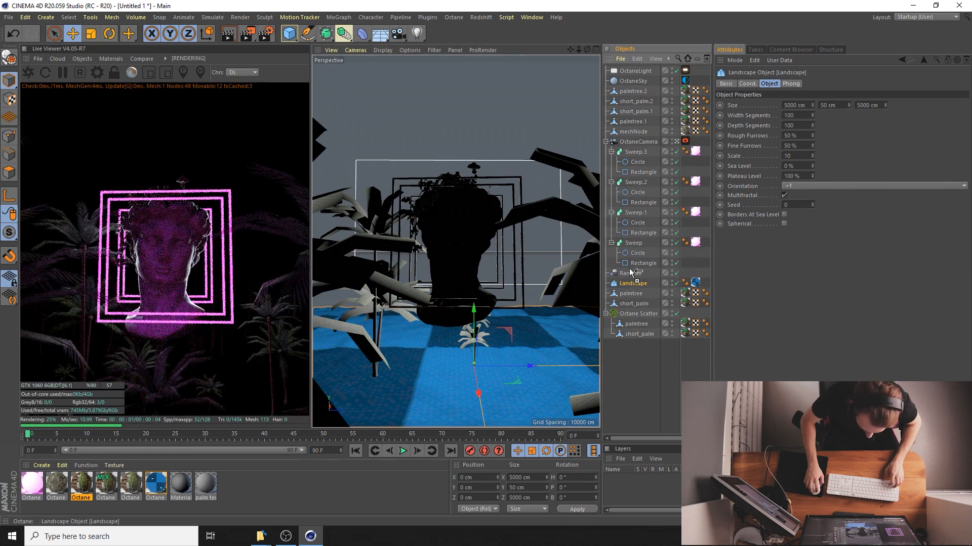
Duplicate the water landscape and move the copy to about 577 cm in Y and -625 cm in X
left_click_drag(631, 273, 631, 273, "ctrl")
left_click_drag(475, 314, 488, 251)
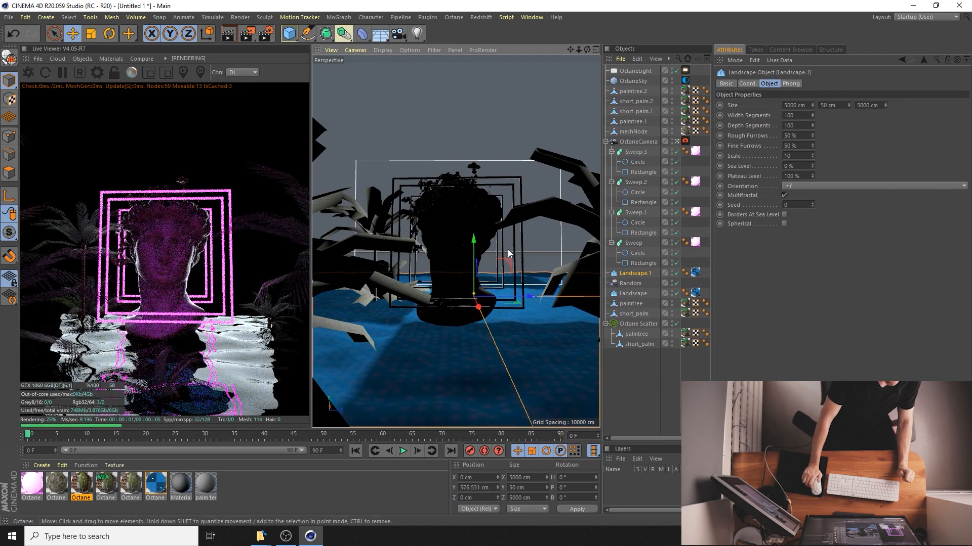
left_click_drag(475, 312, 477, 297)
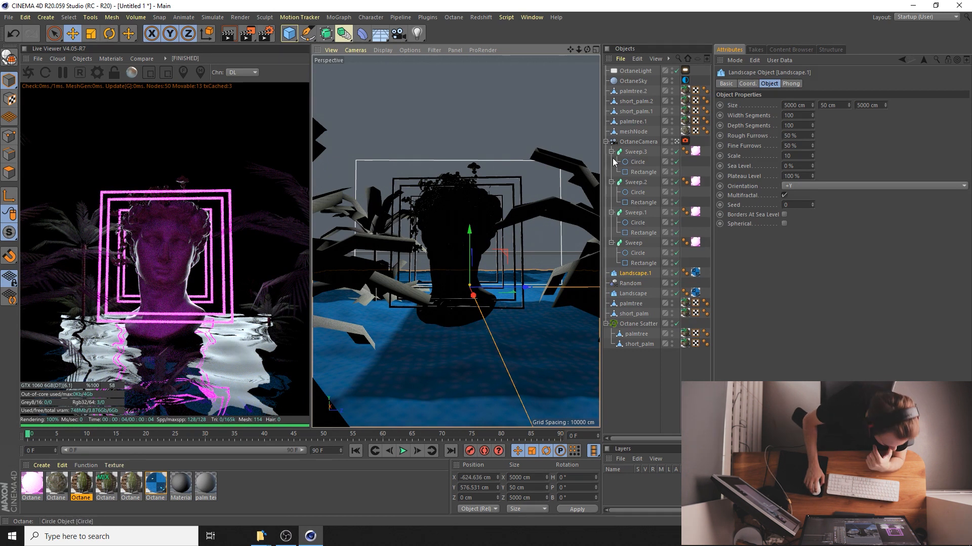
Disable all four neon sweeps under the Octane camera
left_click(641, 262)
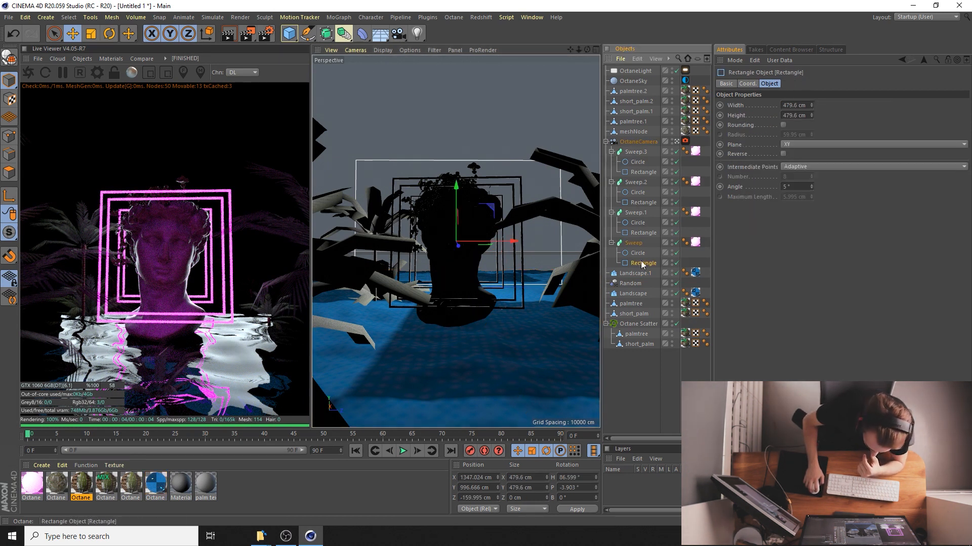
left_click(677, 243)
left_click(677, 213)
left_click(676, 182)
left_click(677, 151)
Parent the Sweep rectangle directly to the Octane camera, set its heading, pitch and bank to 0, and return it to Sweep
left_click_drag(641, 263, 642, 238)
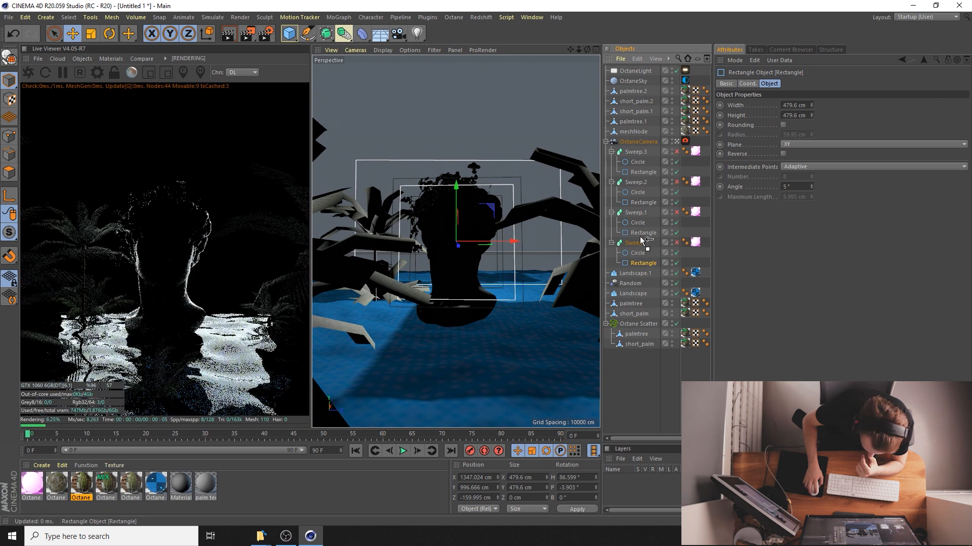
left_click(748, 84)
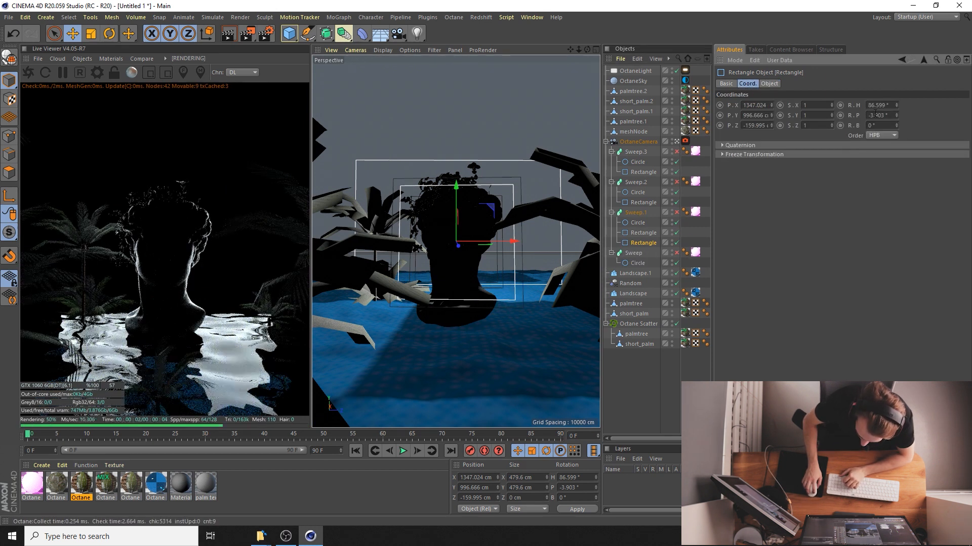
left_click_drag(644, 243, 646, 236)
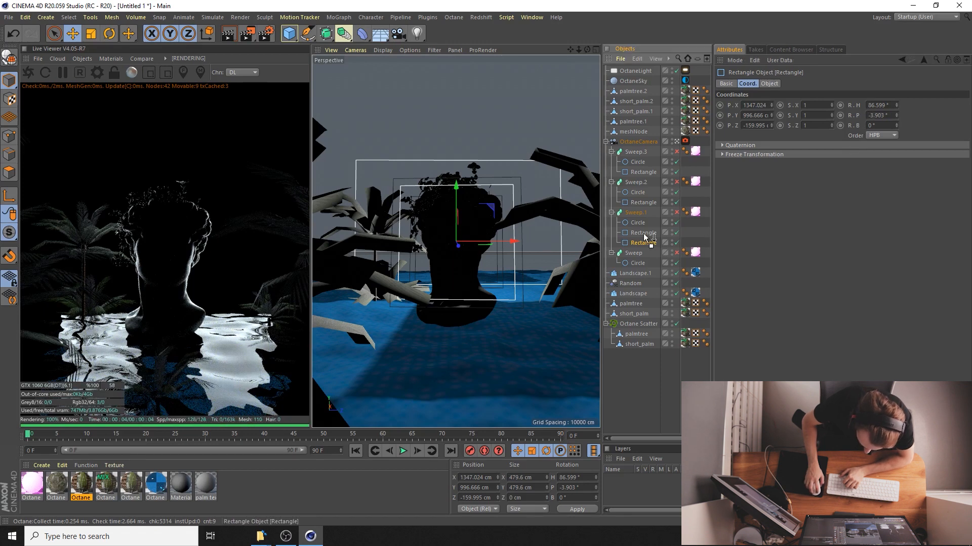
left_click_drag(642, 149, 639, 148)
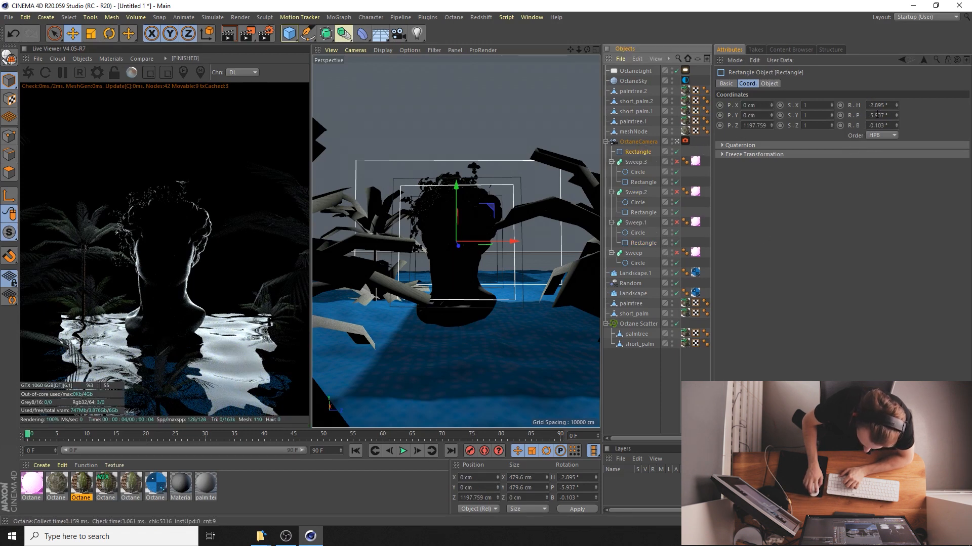
left_click(878, 125)
type("0")
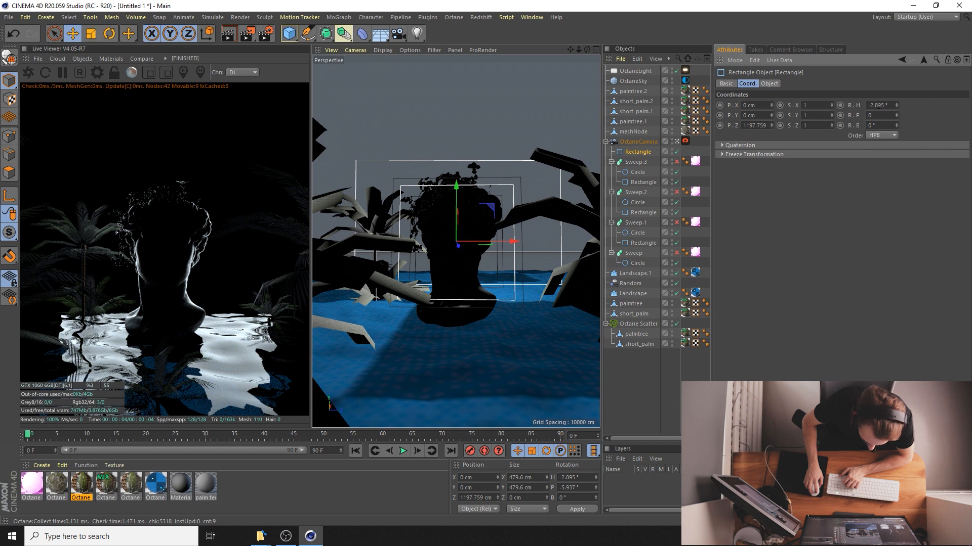
left_click(878, 104)
type("0")
key("Return")
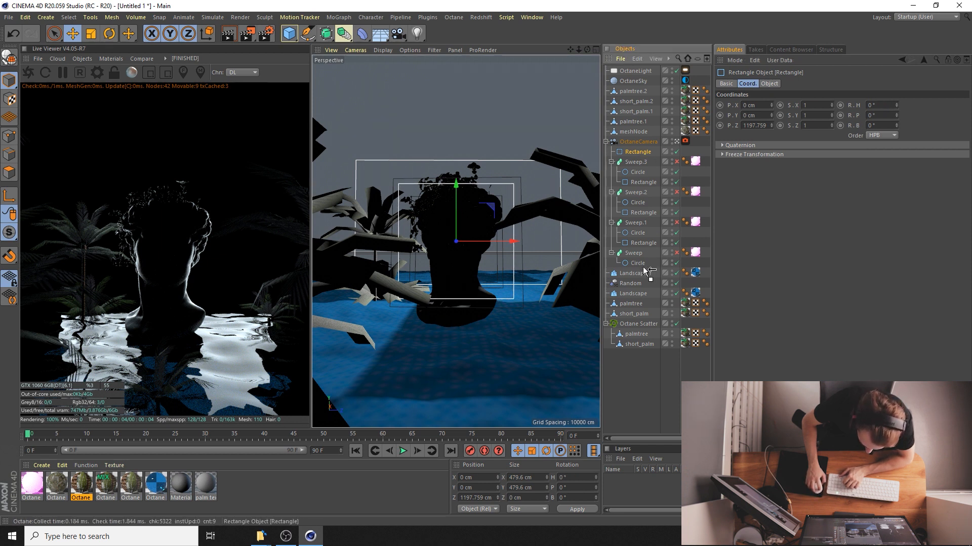
left_click_drag(638, 268, 639, 269)
Parent the Sweep.1 rectangle directly to the camera, set all three rotations to 0, and return it to Sweep.1
left_click_drag(636, 152, 636, 151)
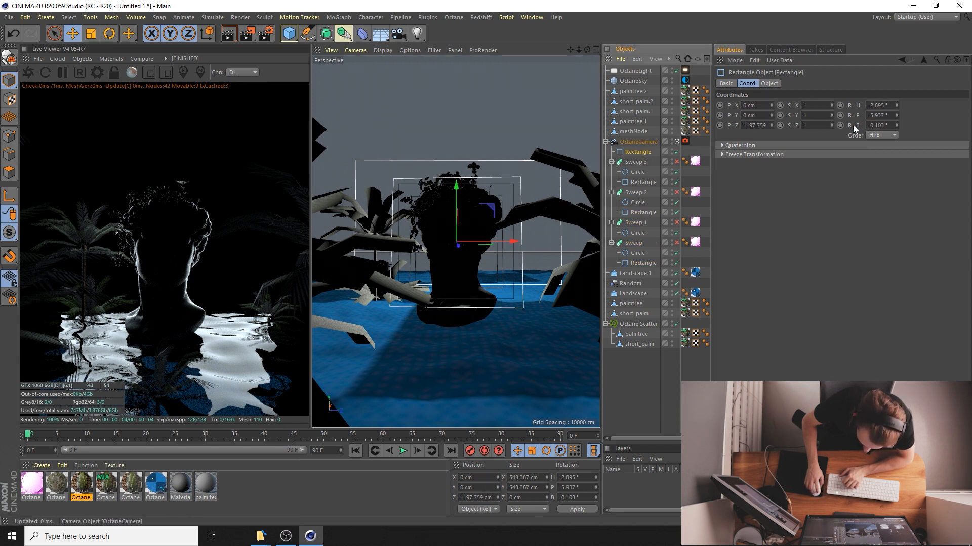
left_click(878, 105)
type("0")
left_click(871, 115)
type("0")
left_click(874, 125)
type("0")
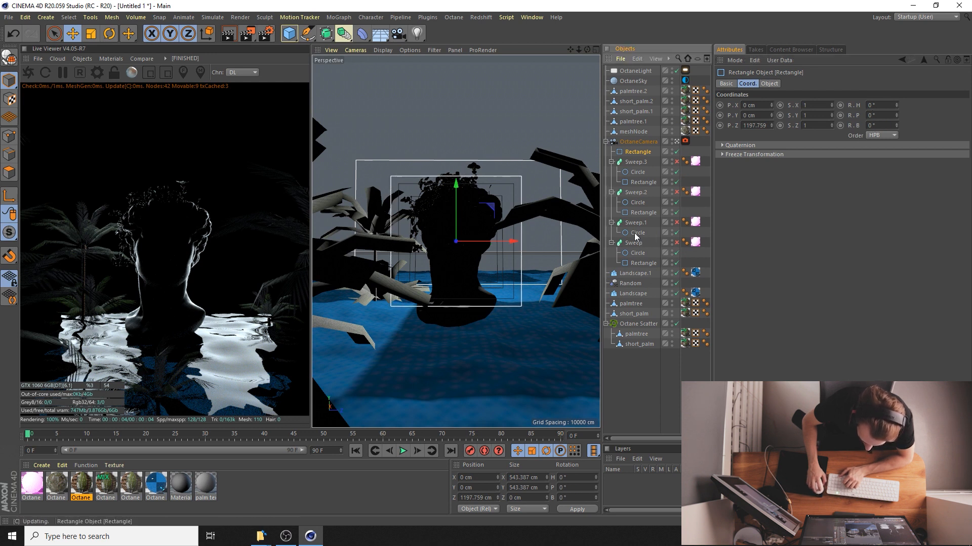
left_click_drag(635, 233, 634, 237)
Parent the Sweep.2 rectangle directly to the camera, set all three rotations to 0, and return it to Sweep.2
left_click_drag(633, 148, 634, 144)
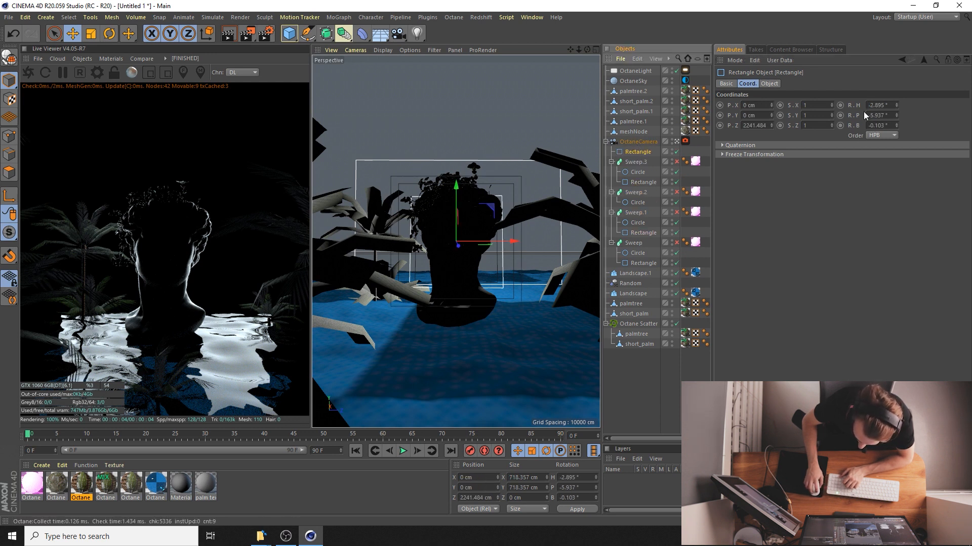
left_click(876, 105)
double_click(873, 116)
type("0")
double_click(873, 126)
type("0")
left_click_drag(643, 153, 638, 205)
Zero the Sweep.3 rectangle's rotation relative to the camera, return it to Sweep.3, and re-enable the four neon sweeps
left_click_drag(639, 148, 638, 147)
left_click(868, 105)
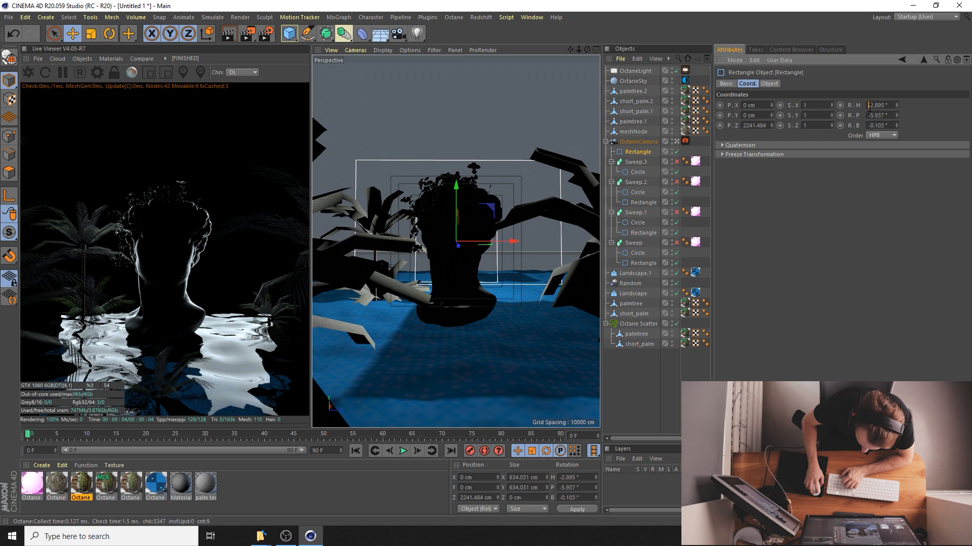
type("0")
key("Return")
left_click_drag(648, 153, 643, 178)
left_click(676, 182)
left_click(677, 212)
left_click(677, 242)
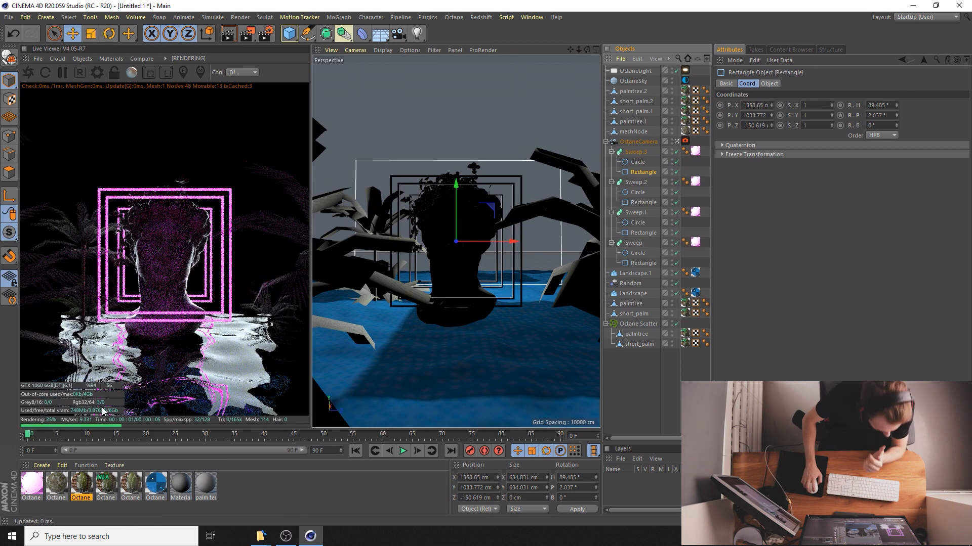
Darken the water material's transmission color from blue to near-black
double_click(157, 484)
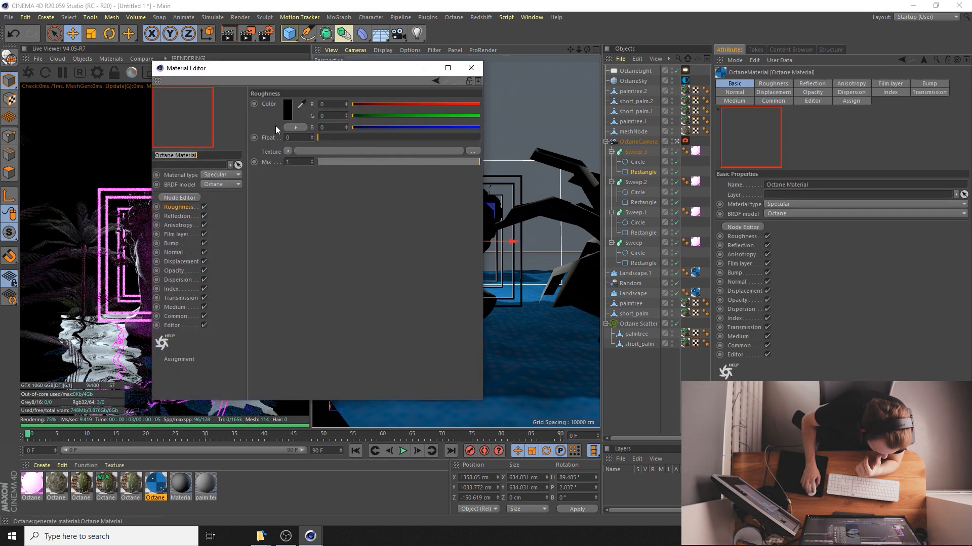
left_click(178, 298)
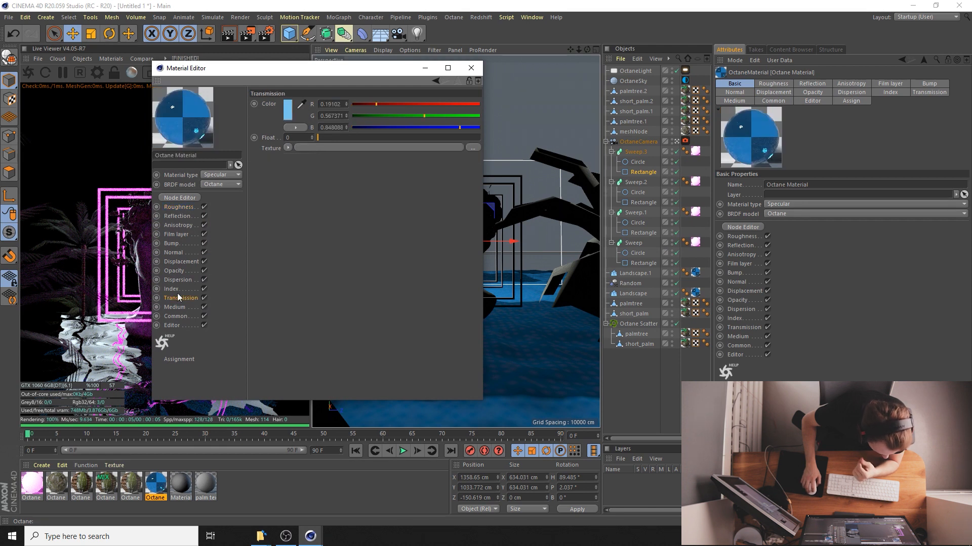
left_click(288, 111)
left_click_drag(354, 132, 271, 132)
left_click(273, 148)
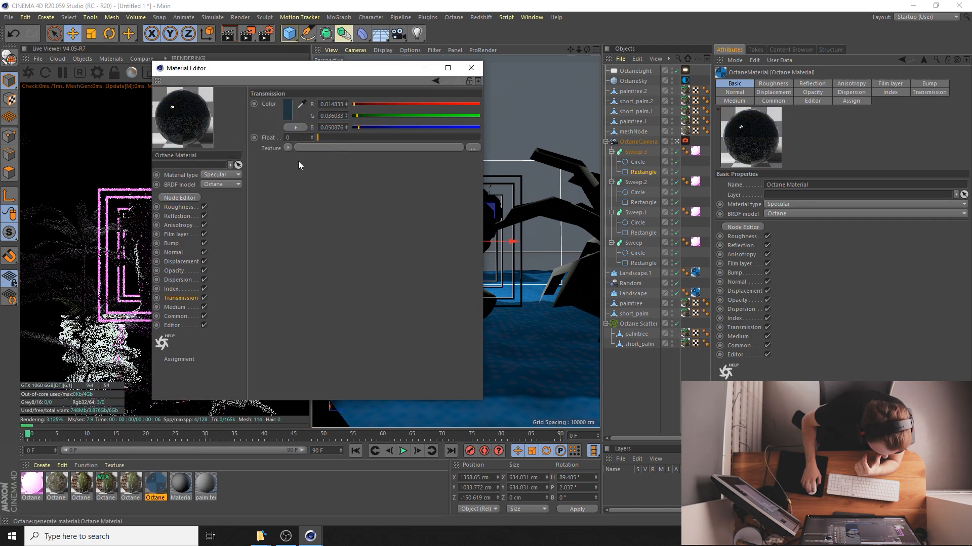
left_click(471, 68)
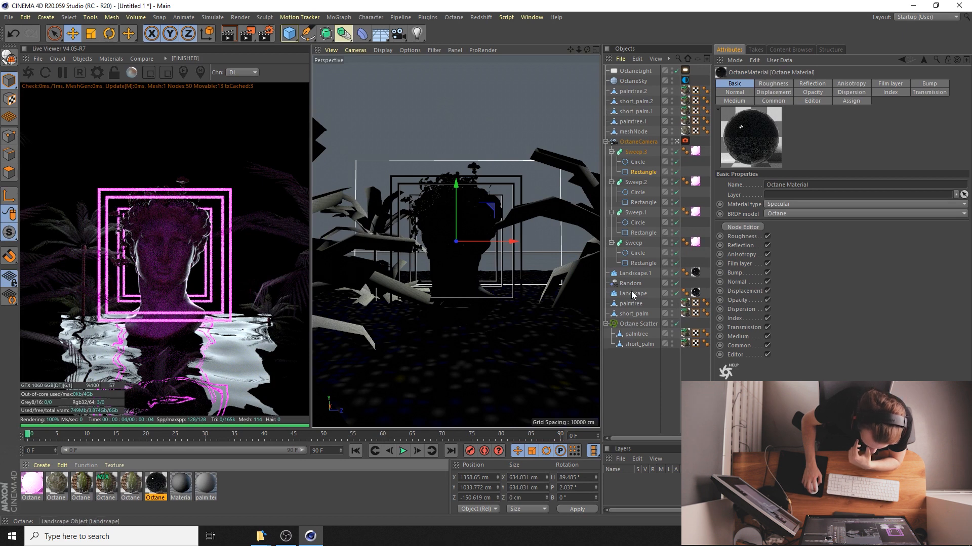
Raise the original water landscape to about 67 cm in Y
left_click(635, 273)
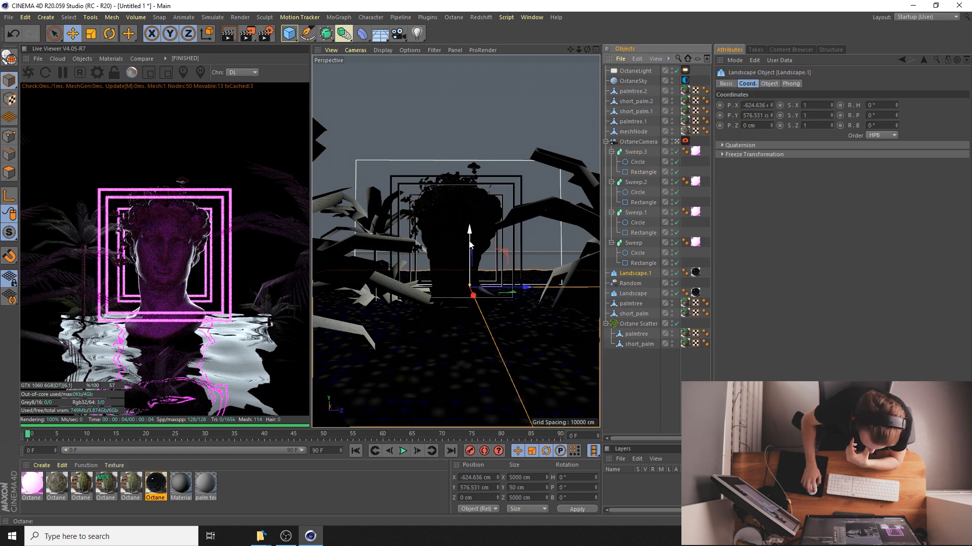
left_click(632, 293)
mouse_move(471, 335)
left_mouse_down()
mouse_move(476, 306)
mouse_move(472, 322)
left_mouse_up()
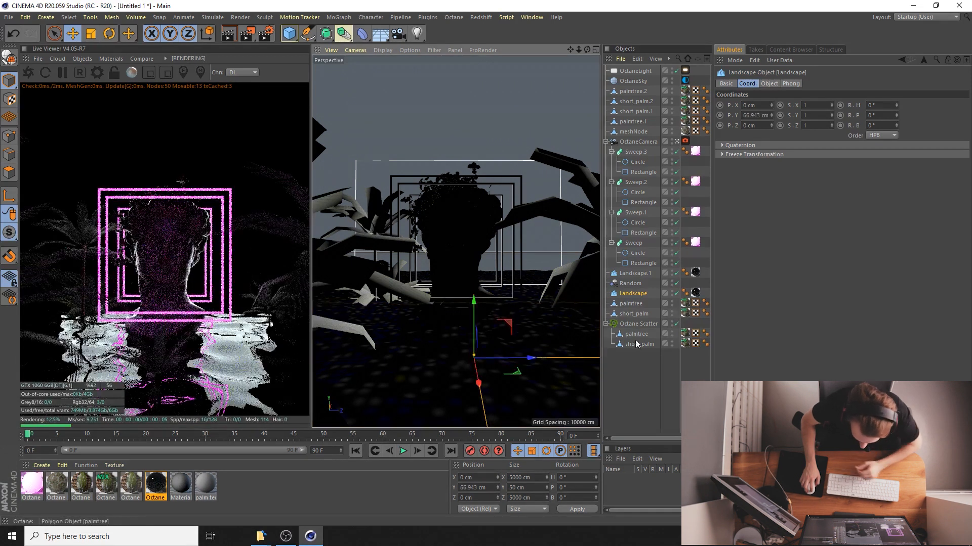
Select the six standalone palmtree and short_palm objects and raise them together above the water
left_click(633, 314)
left_click(630, 305, "shift")
left_click(632, 121, "shift")
left_click(635, 111, "shift")
left_click(634, 103, "shift")
left_click(633, 92, "shift")
left_click_drag(436, 388, 431, 320)
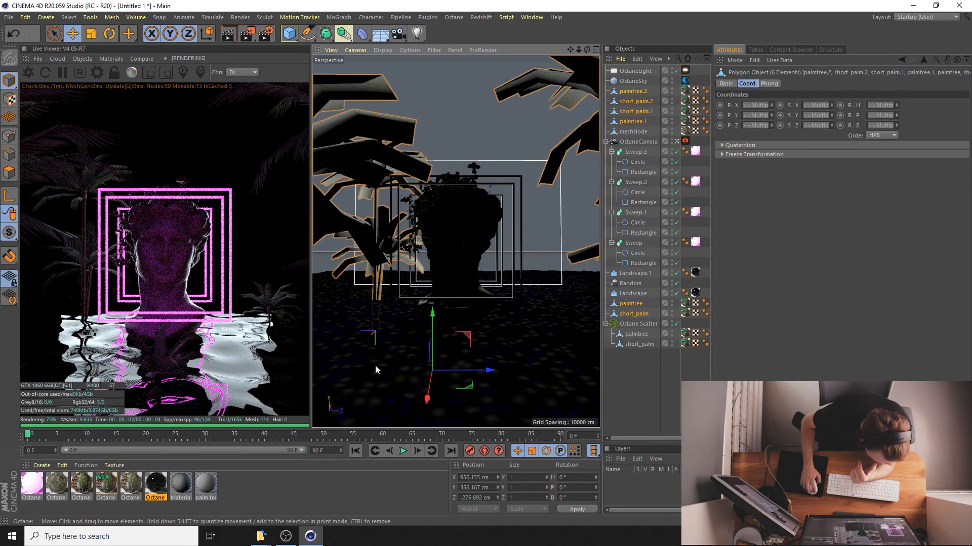
Push the area light back to about -6301 cm in X, enlarge it, and raise it to about 1344 cm in Y
left_click(634, 72)
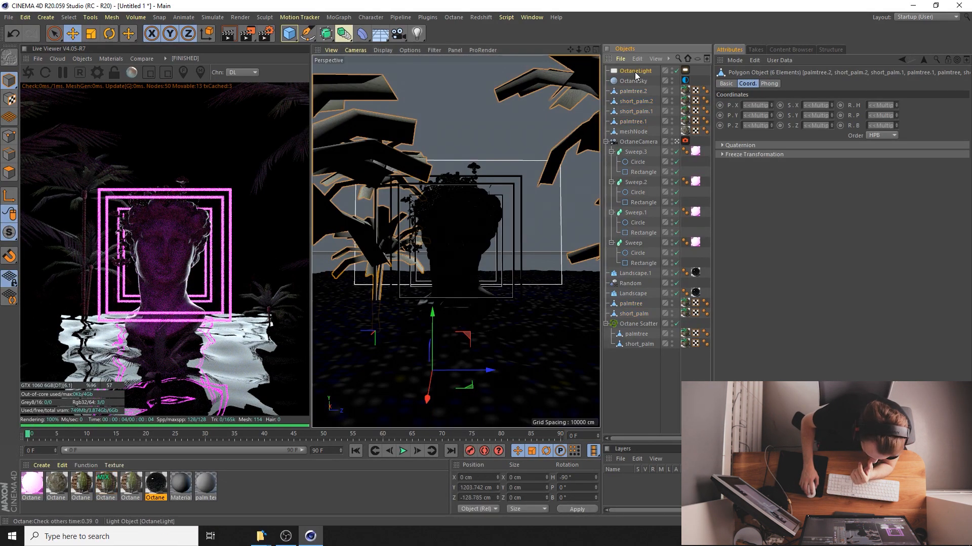
left_click_drag(455, 222, 448, 241)
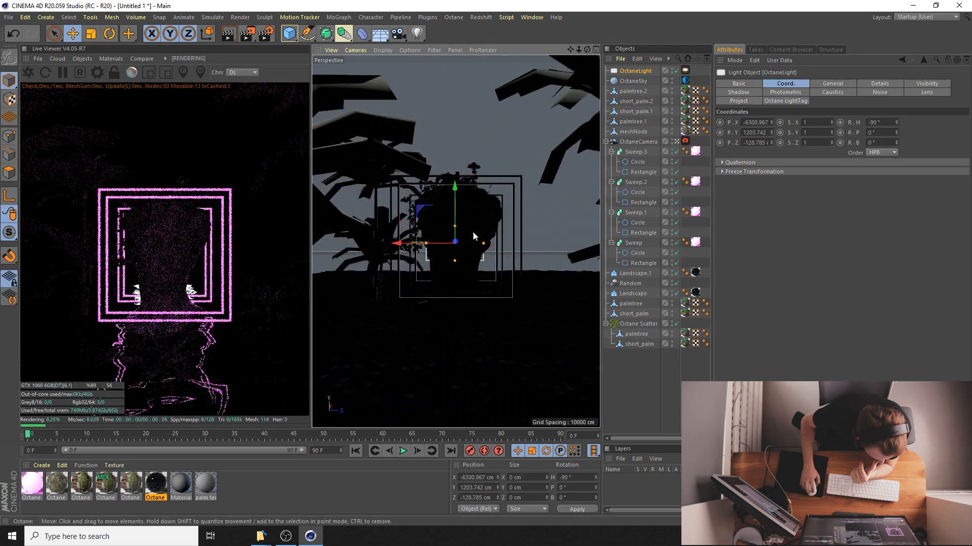
left_click_drag(484, 244, 522, 243)
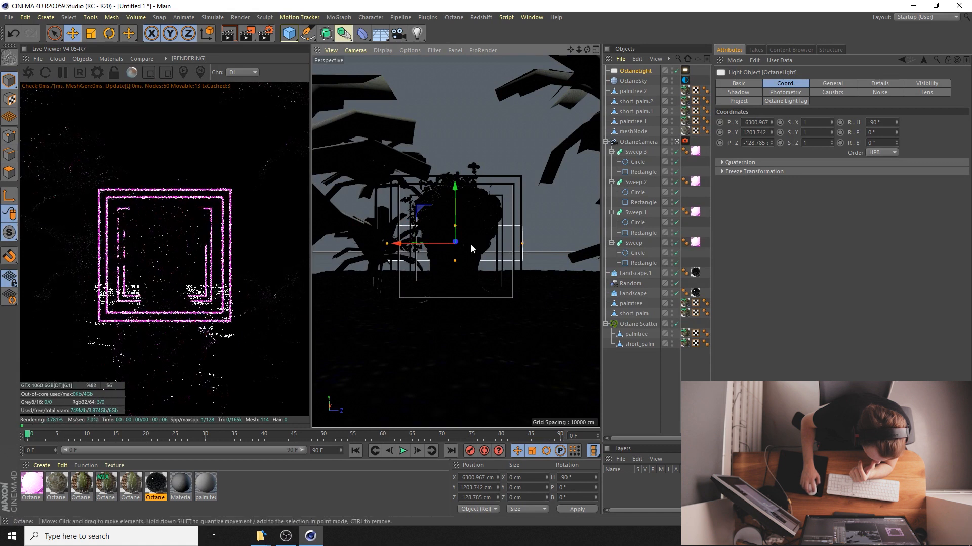
left_click_drag(455, 262, 453, 289)
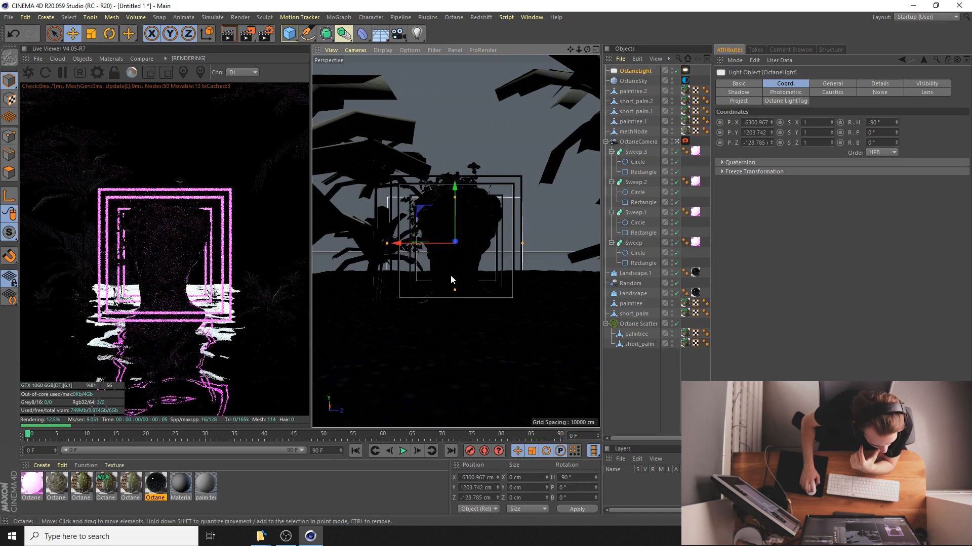
left_click_drag(453, 190, 455, 190)
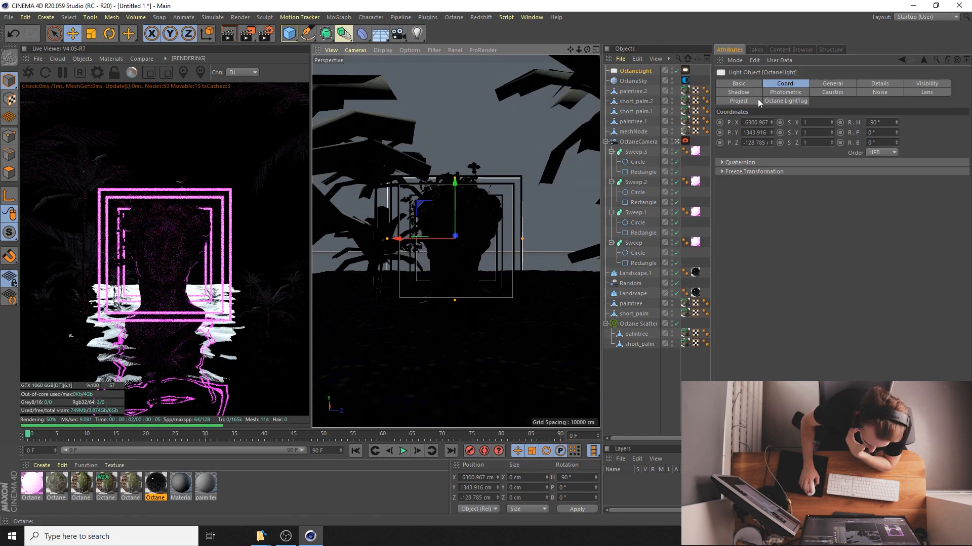
Reduce the water material's reflection float to about 0.41
double_click(157, 485)
left_click(178, 216)
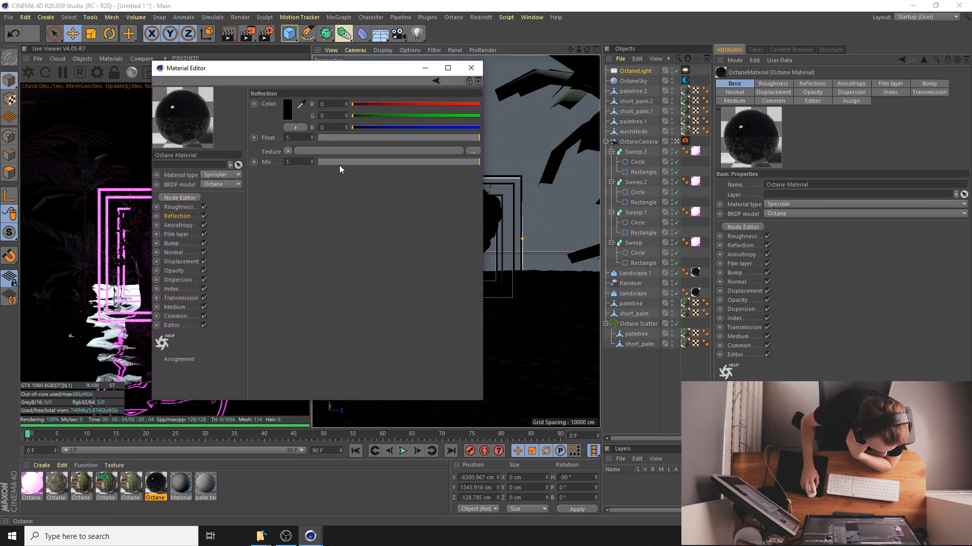
left_click_drag(390, 138, 365, 140)
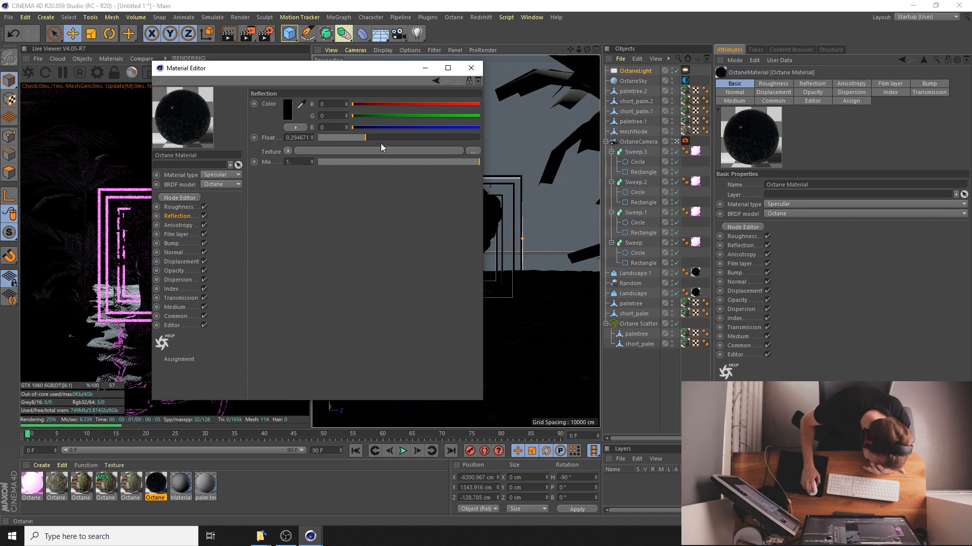
left_click_drag(398, 136, 384, 141)
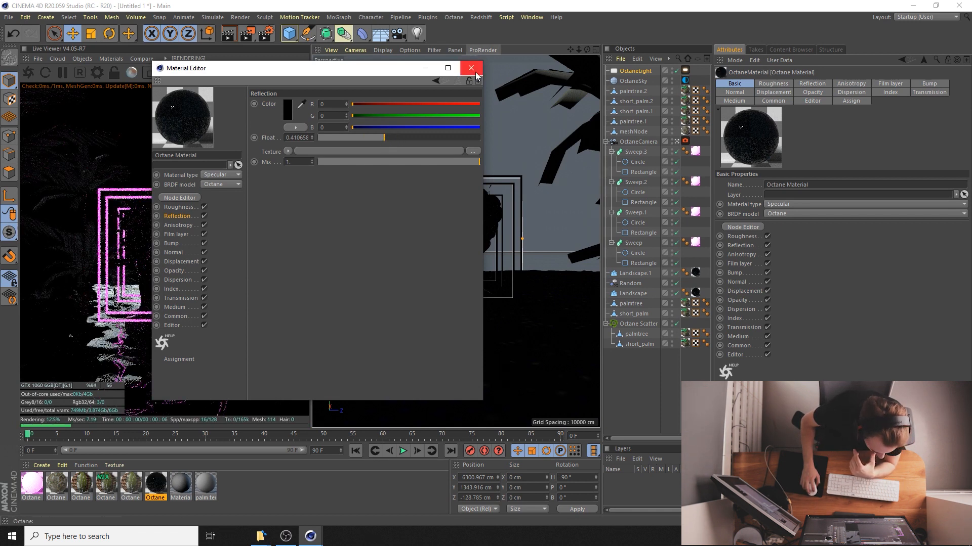
left_click(476, 74)
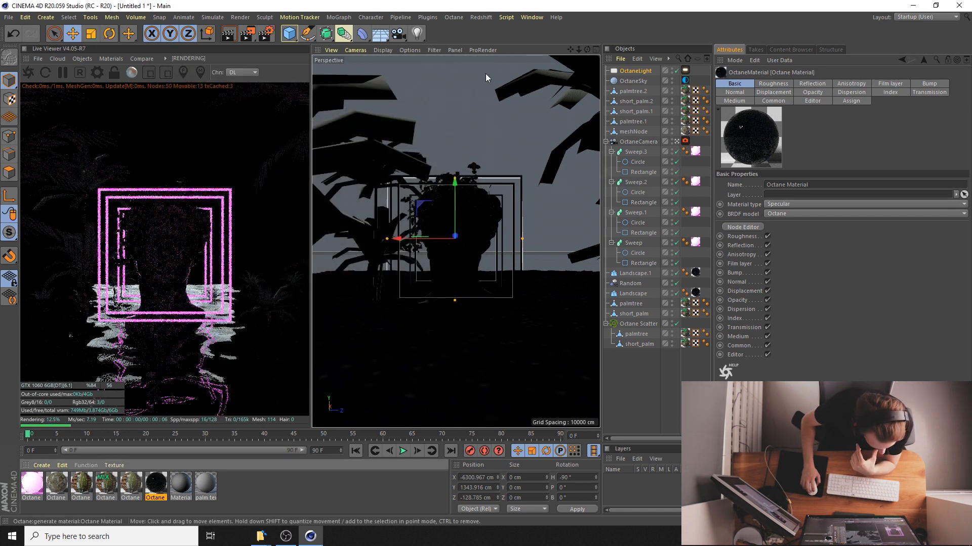
Try raising the area light's power to about 130 in its Octane light settings, and undo the change
left_click(684, 72)
left_click(774, 85)
left_click(730, 84)
left_click(812, 85)
left_click_drag(915, 106, 934, 102)
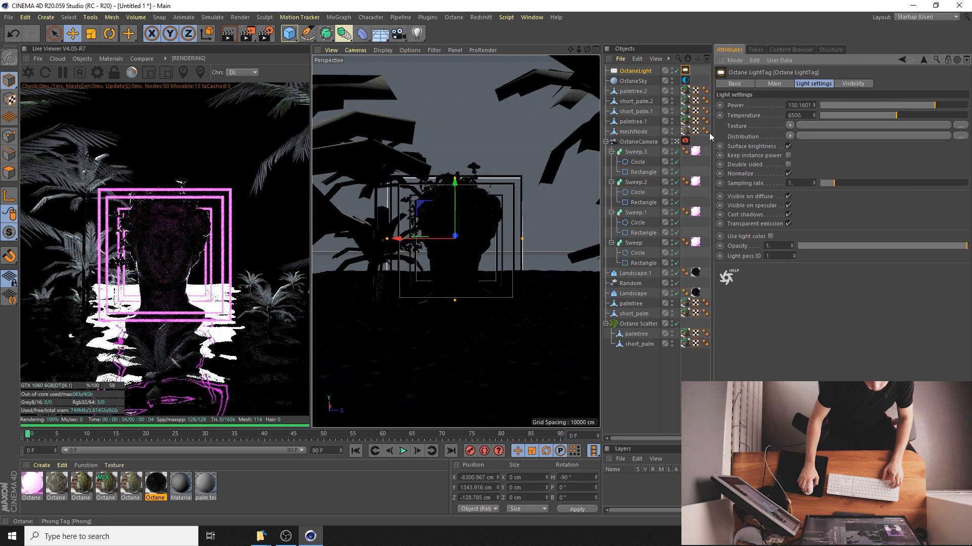
key("ctrl+z")
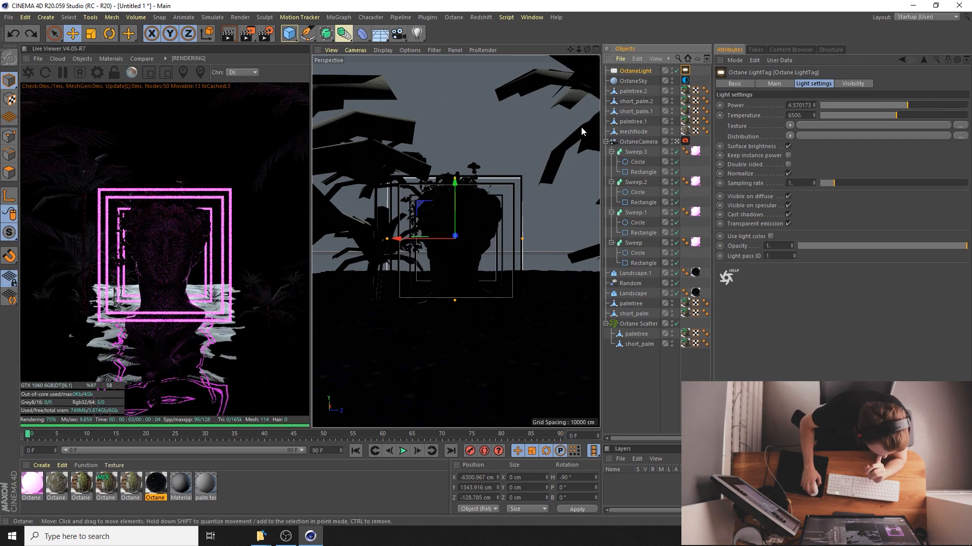
Push the area light farther back to about -15235 cm in X and adjust its height
left_click_drag(443, 237, 515, 246)
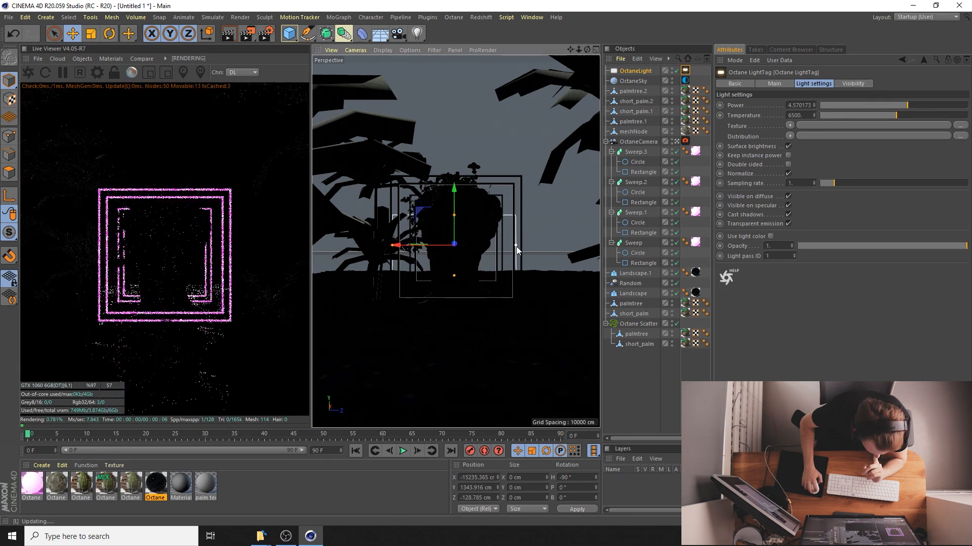
left_click_drag(455, 218, 456, 201)
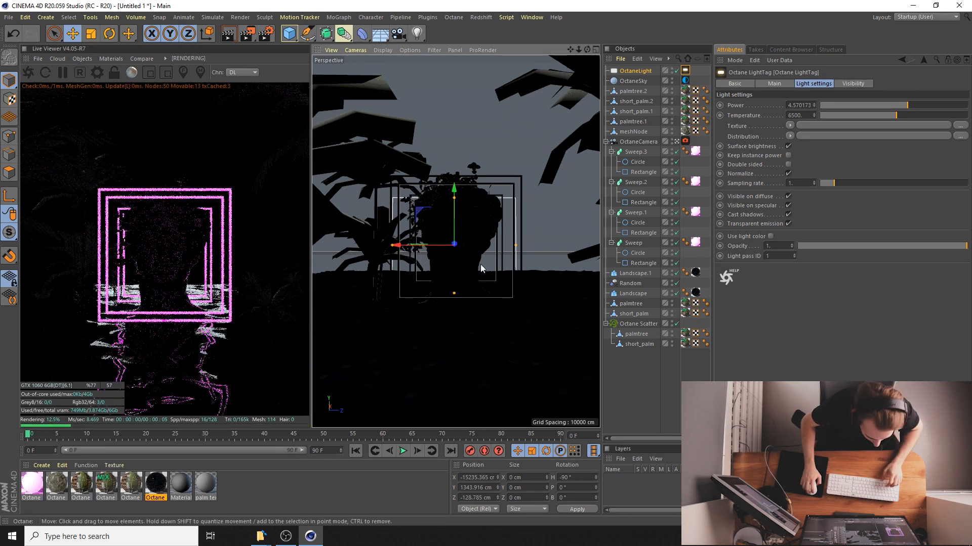
Duplicate the area light forward to about -5798 cm in X and narrow the copy
left_click_drag(456, 248, 468, 262, "ctrl")
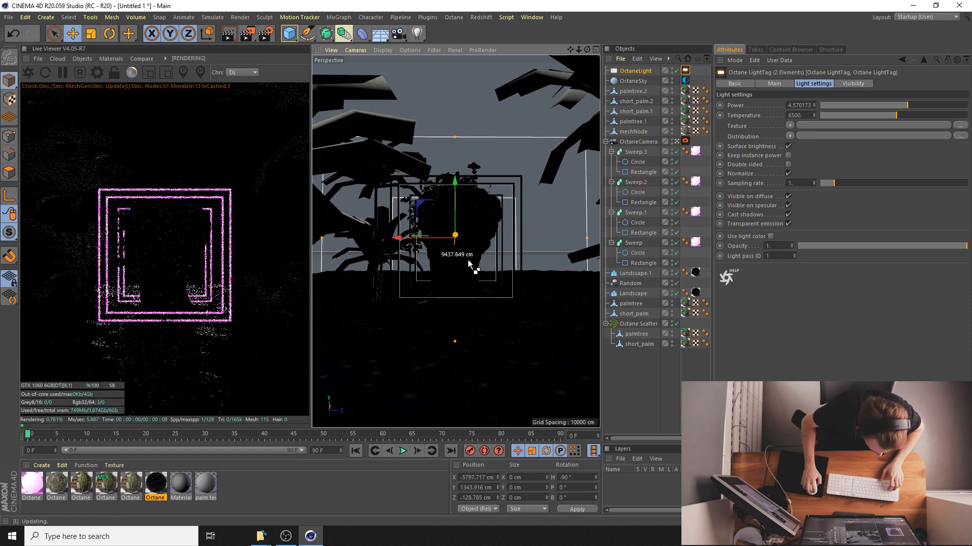
left_click_drag(585, 237, 536, 236)
left_click_drag(454, 138, 454, 164)
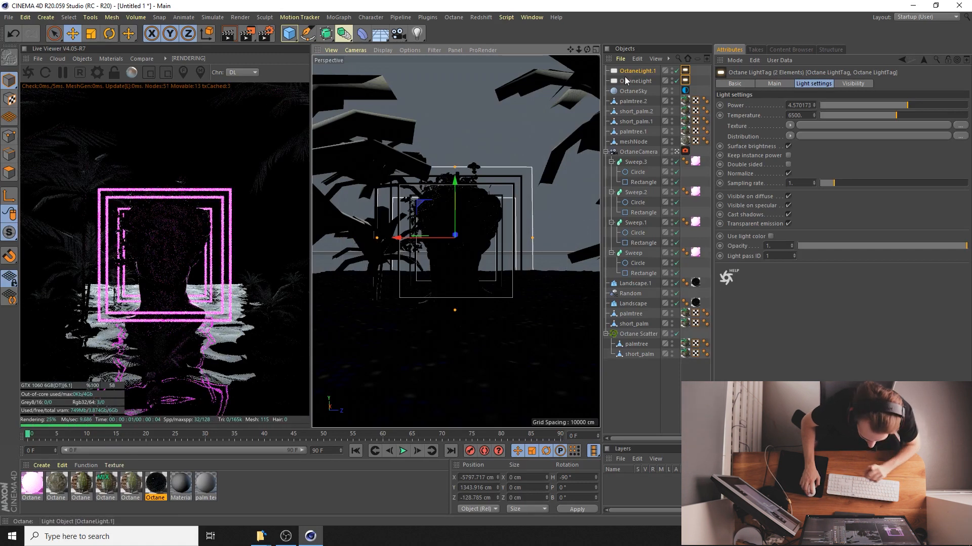
Disable and re-enable the duplicate area light to compare its effect on the live render
left_click(685, 72)
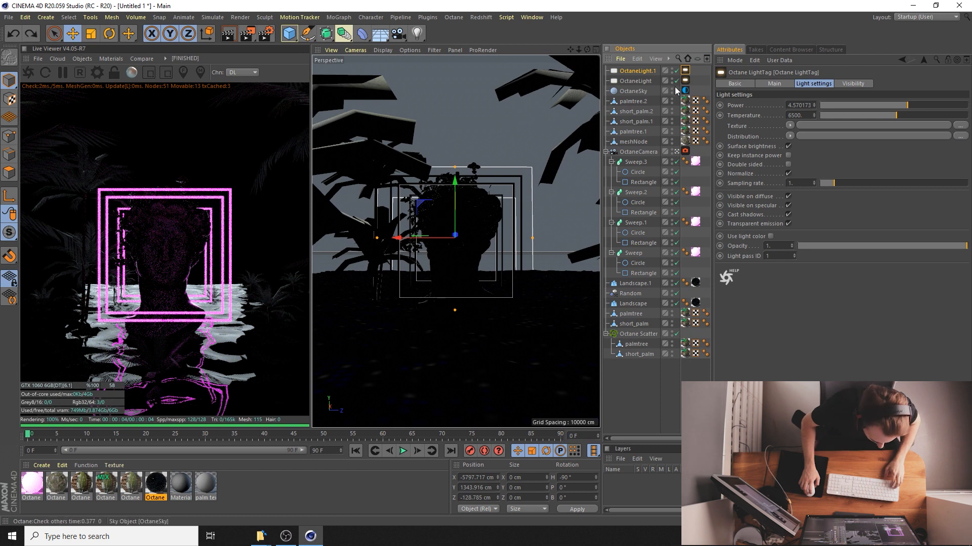
left_click(686, 81, "ctrl")
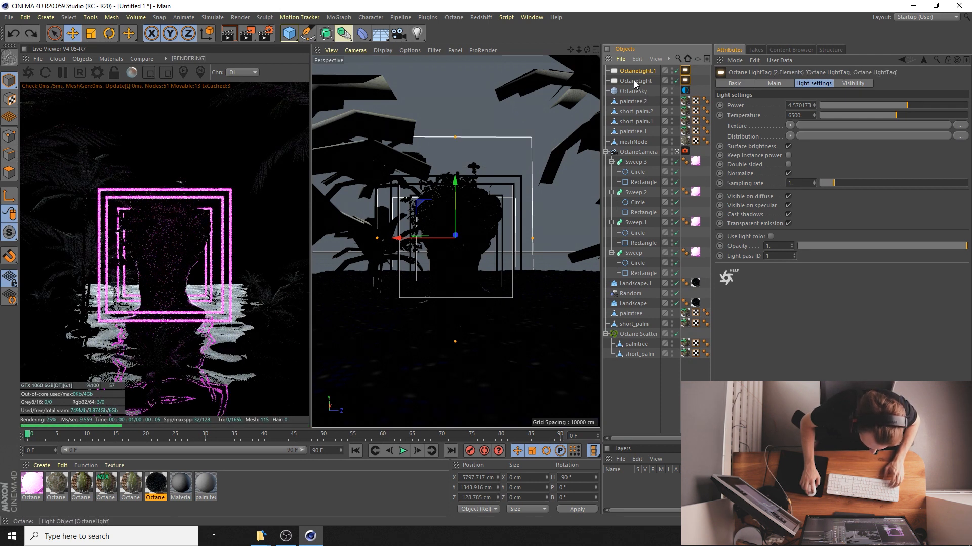
left_click(631, 72)
left_click(633, 81)
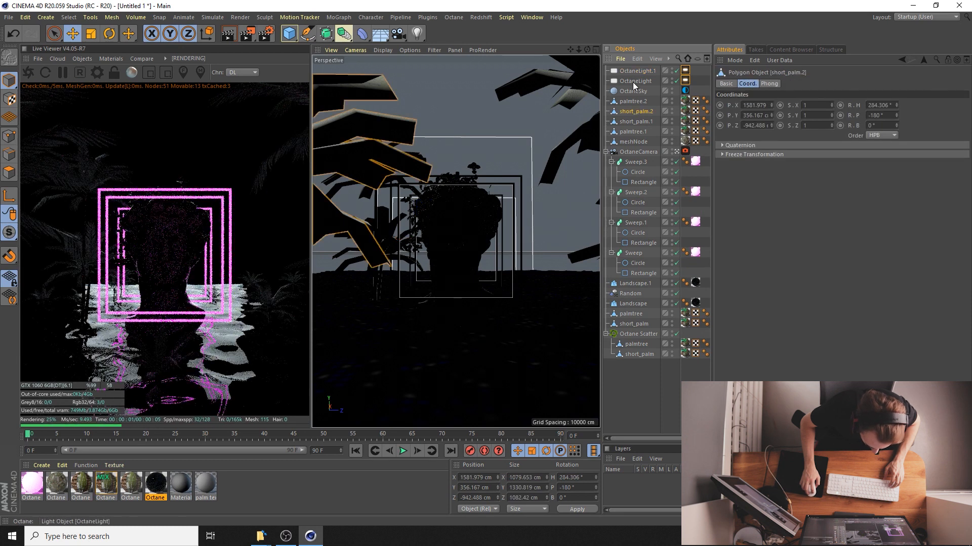
left_click(636, 72)
left_click(676, 71)
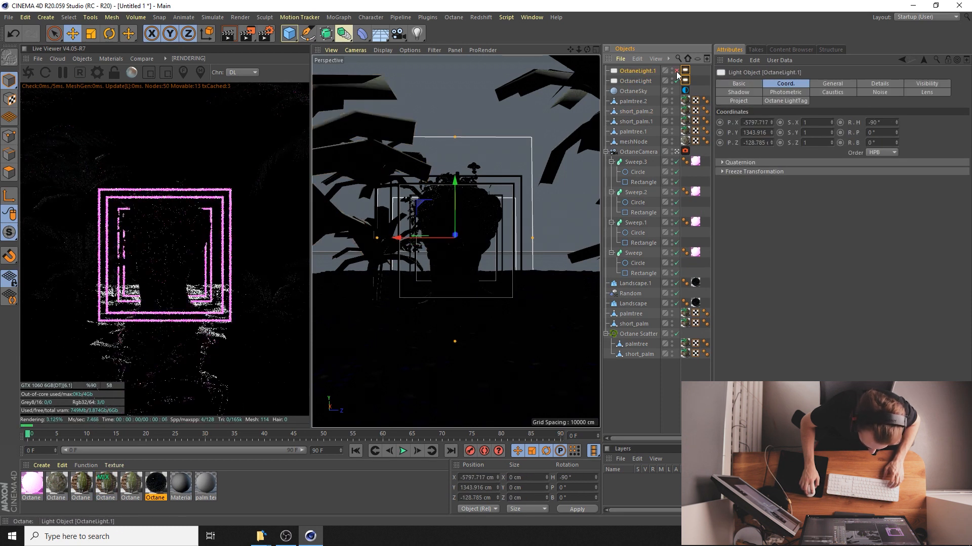
left_click(677, 71)
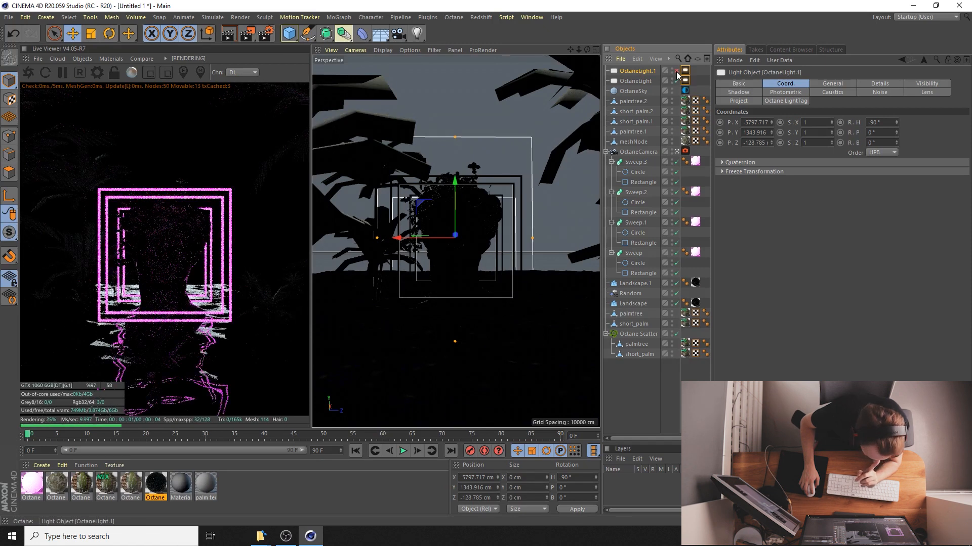
Outside the camera view, shorten the duplicate area light and move it to about -641 cm in X, then restore the camera view
left_click(677, 151)
left_click_drag(570, 49, 612, 139)
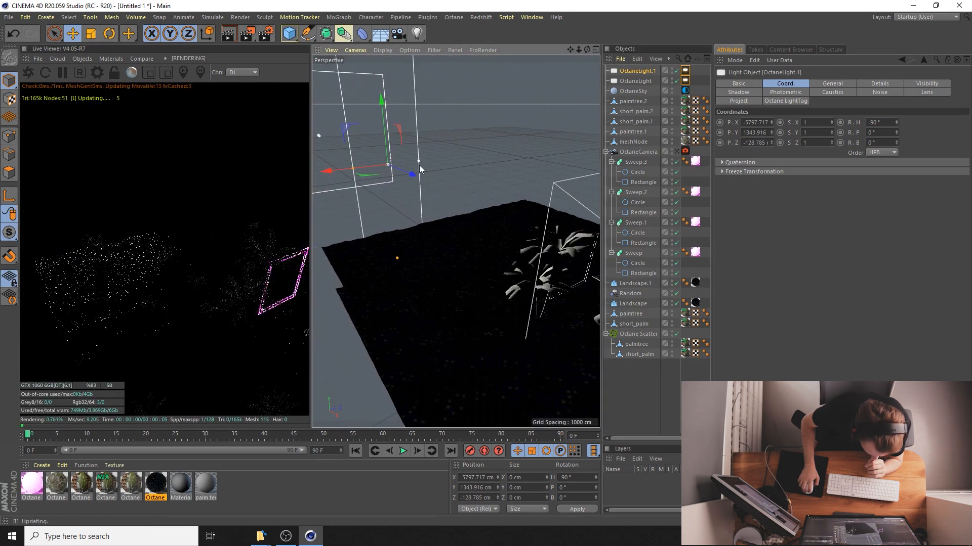
left_click_drag(435, 163, 425, 105, "alt")
left_click_drag(398, 60, 404, 130)
left_click_drag(443, 155, 531, 202)
left_click(677, 151)
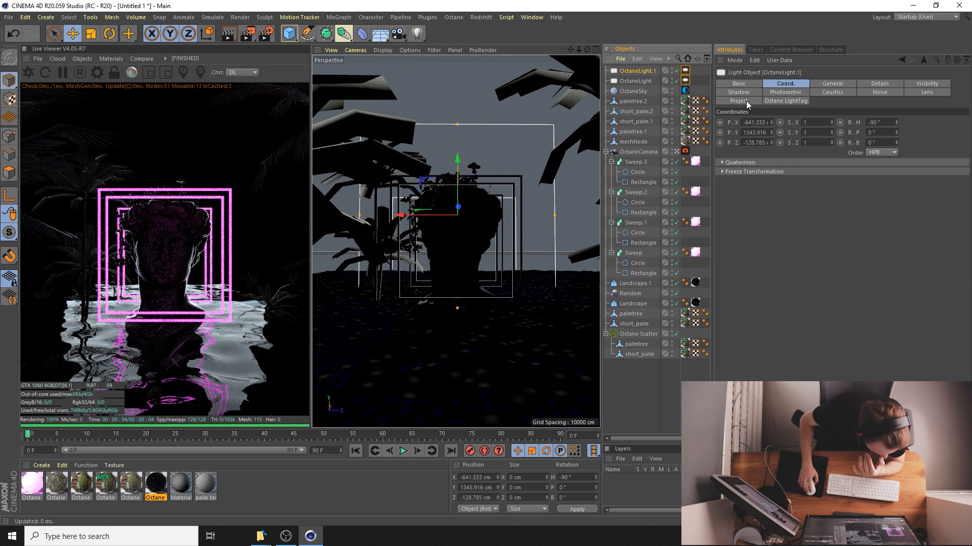
Move the selected area light to about X -833 cm and disable Specular in its general settings
left_click_drag(461, 210, 552, 220)
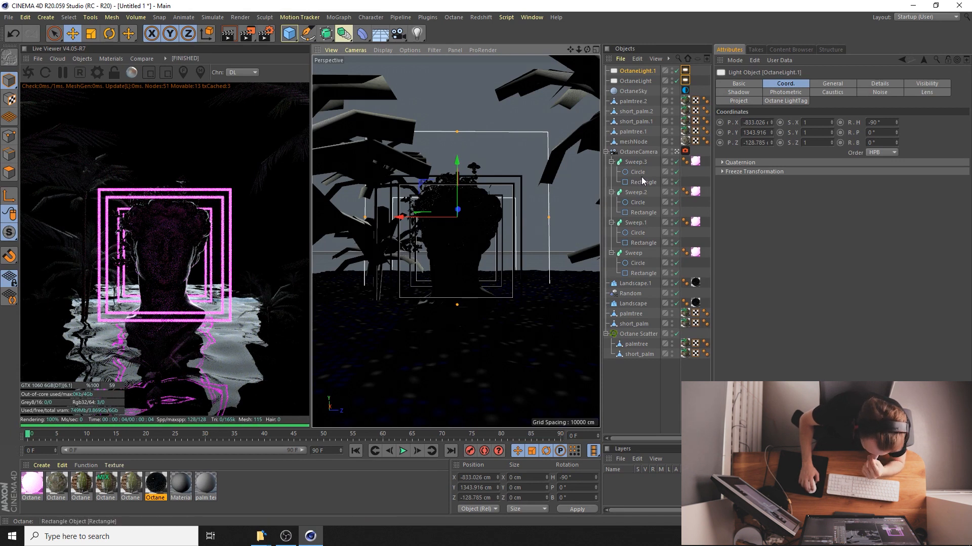
left_click(833, 84)
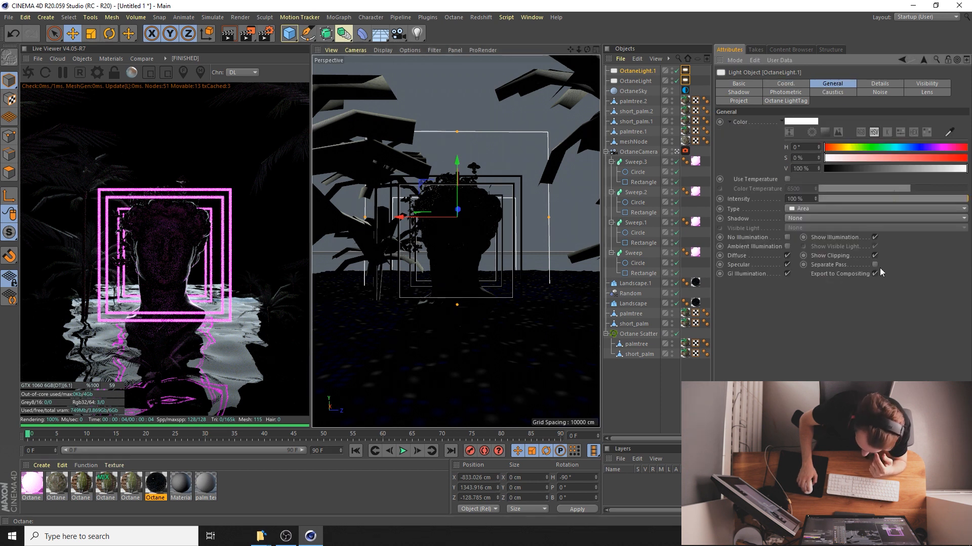
left_click(786, 265)
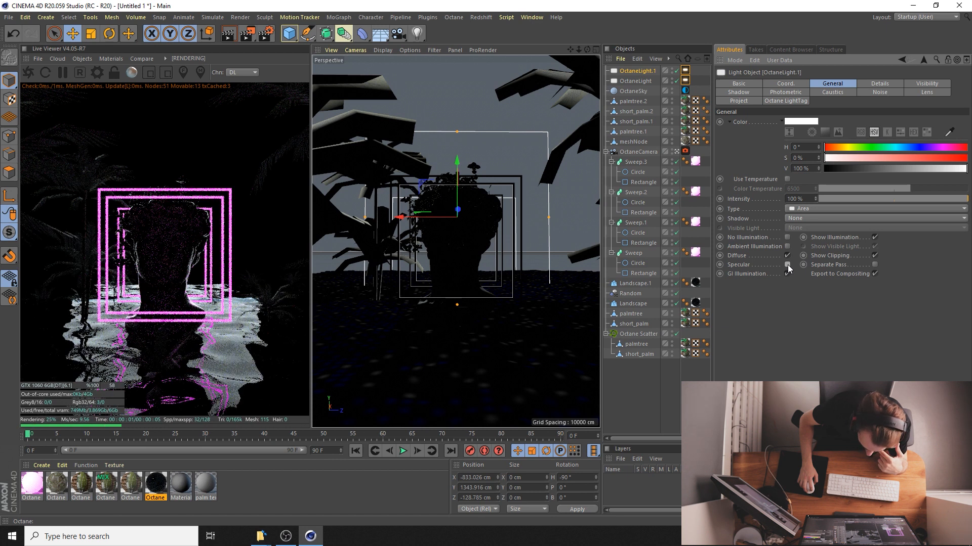
Try turning off specular and diffuse visibility in the light's Octane tag, and re-enable both options
left_click(686, 83)
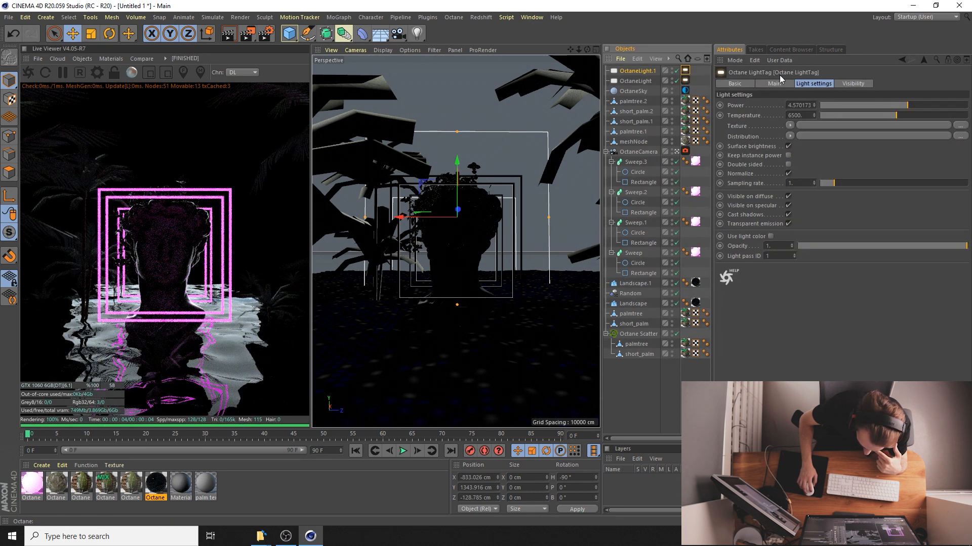
left_click(789, 206)
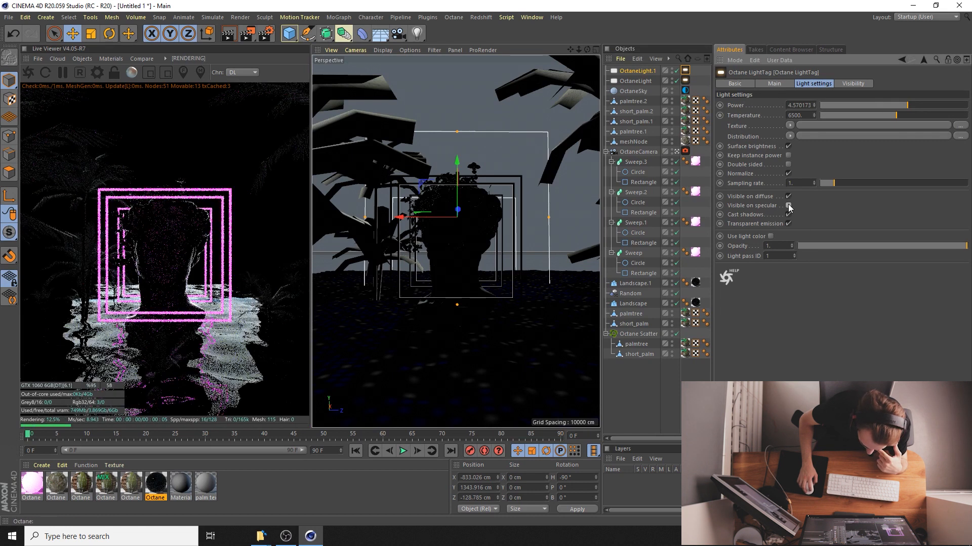
left_click(846, 84)
left_click(774, 85)
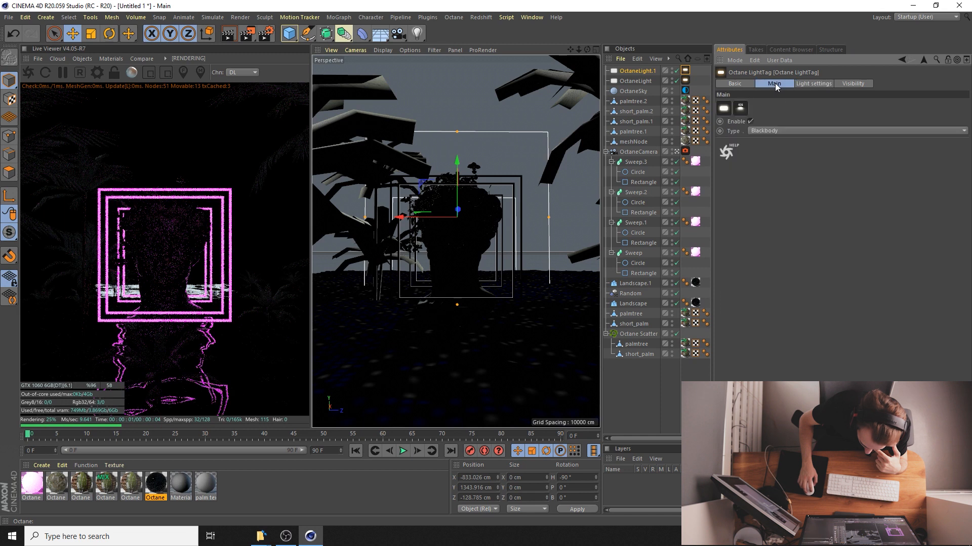
left_click(810, 85)
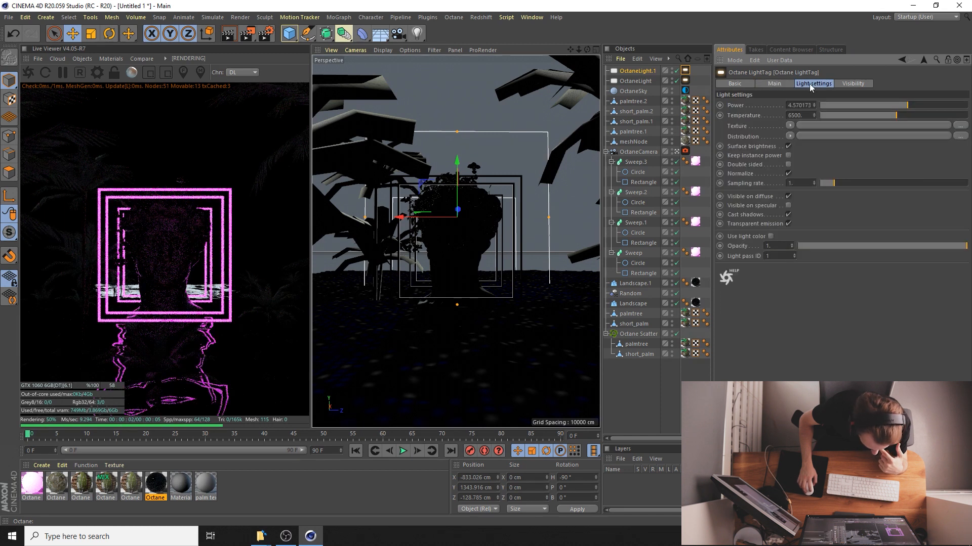
left_click(786, 197)
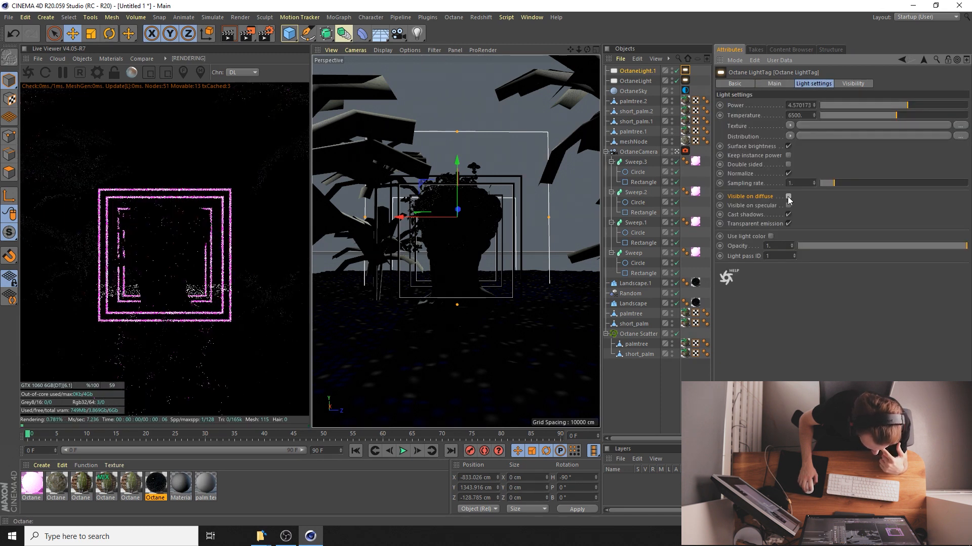
left_click(786, 197)
left_click(788, 206)
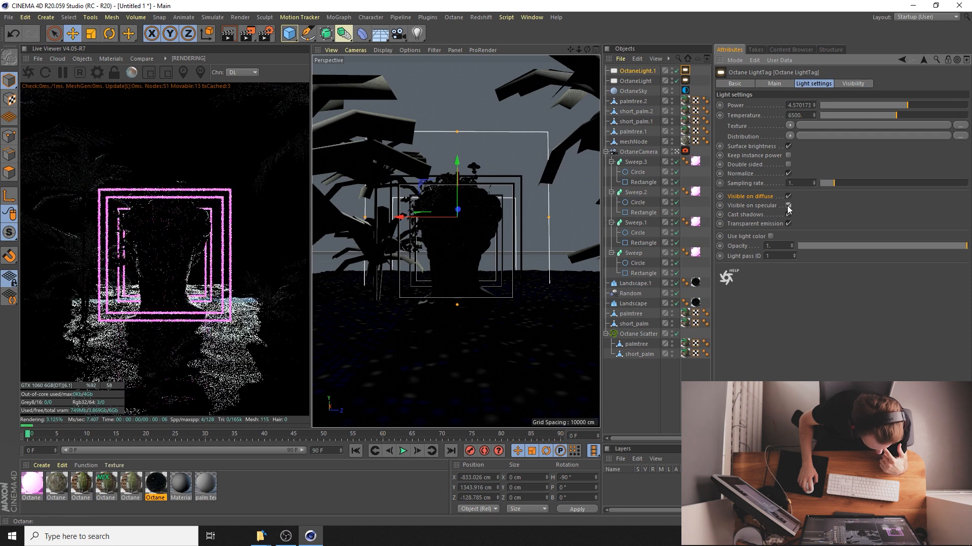
Shrink the area light in width and height around the bust and move it to about X -480 cm
left_click_drag(545, 218, 531, 218)
left_click_drag(454, 306, 453, 295)
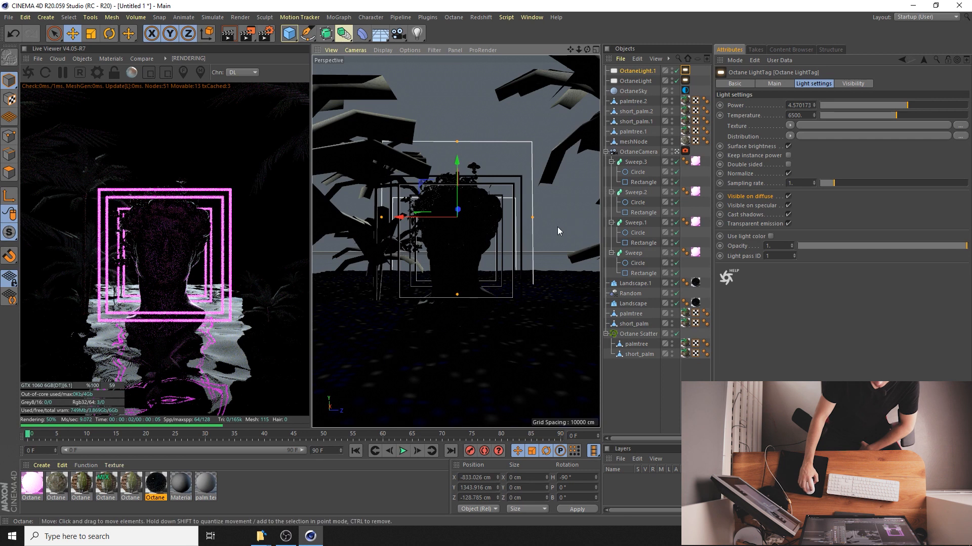
left_click_drag(530, 217, 525, 224)
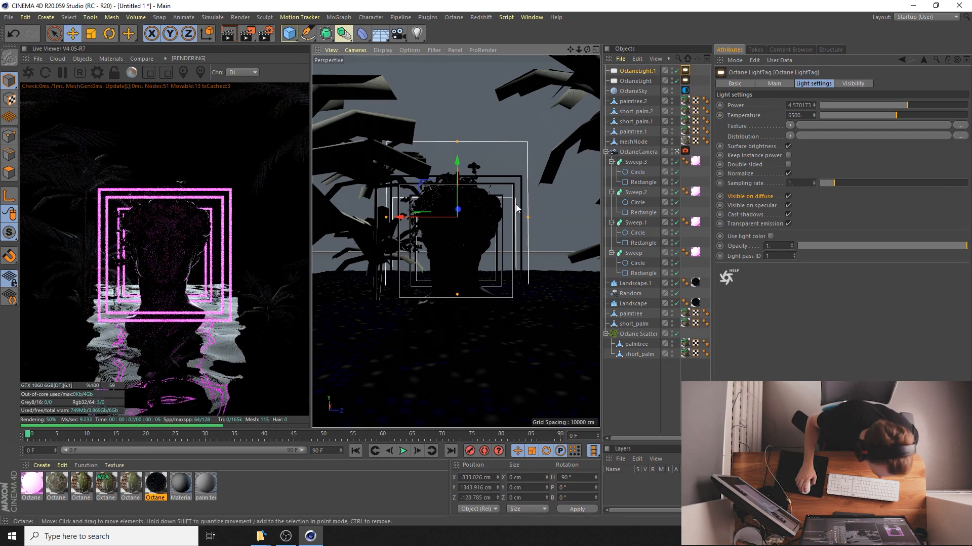
left_click_drag(527, 216, 520, 217)
left_click_drag(457, 142, 458, 150)
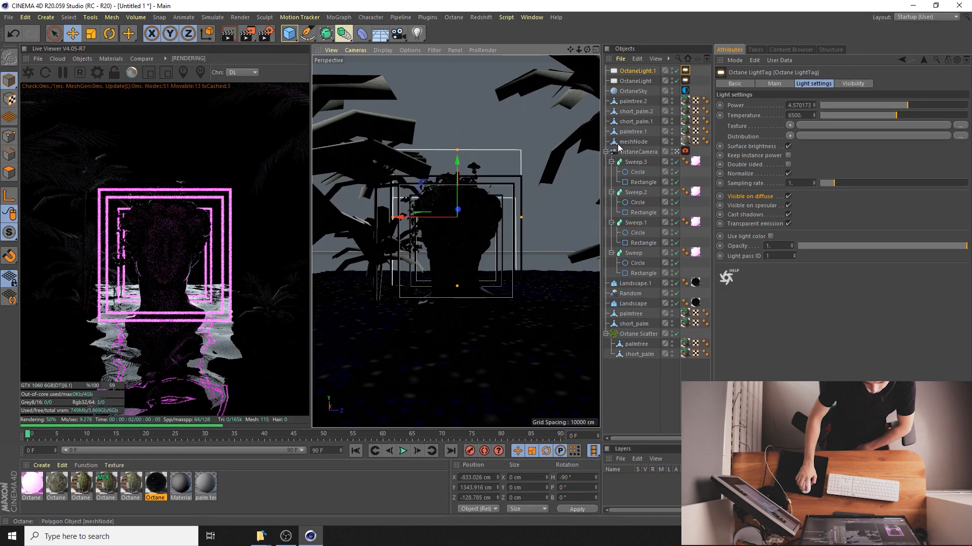
left_click_drag(459, 212, 458, 212)
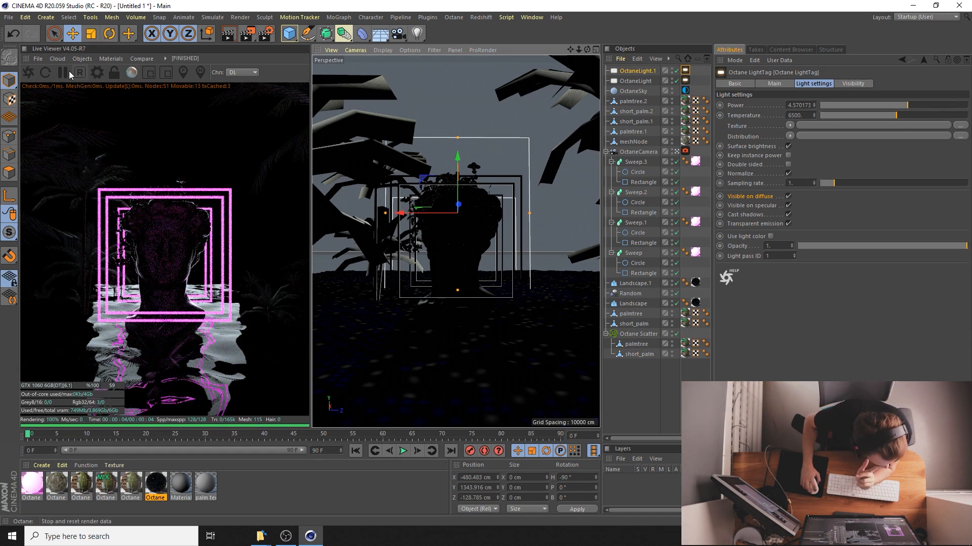
Add an Octane volume object, raise it to about Y 773 cm and shift it to about Z -111 cm
left_click(94, 60)
left_click(105, 133)
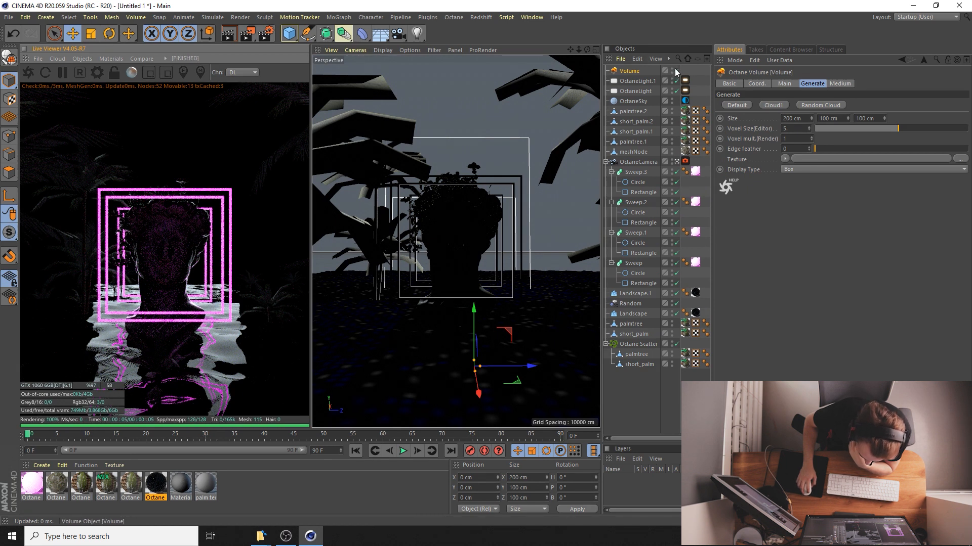
left_click(673, 70)
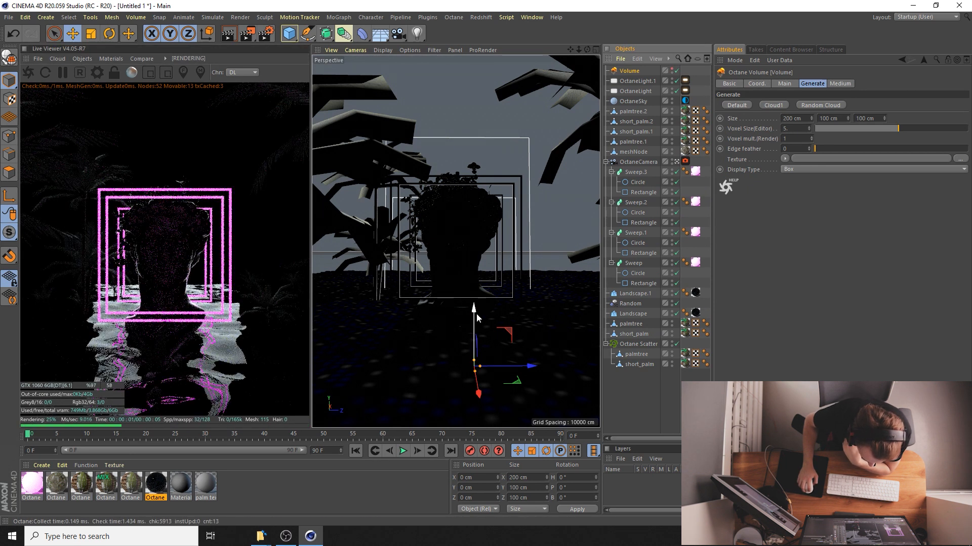
left_click_drag(477, 317, 476, 231)
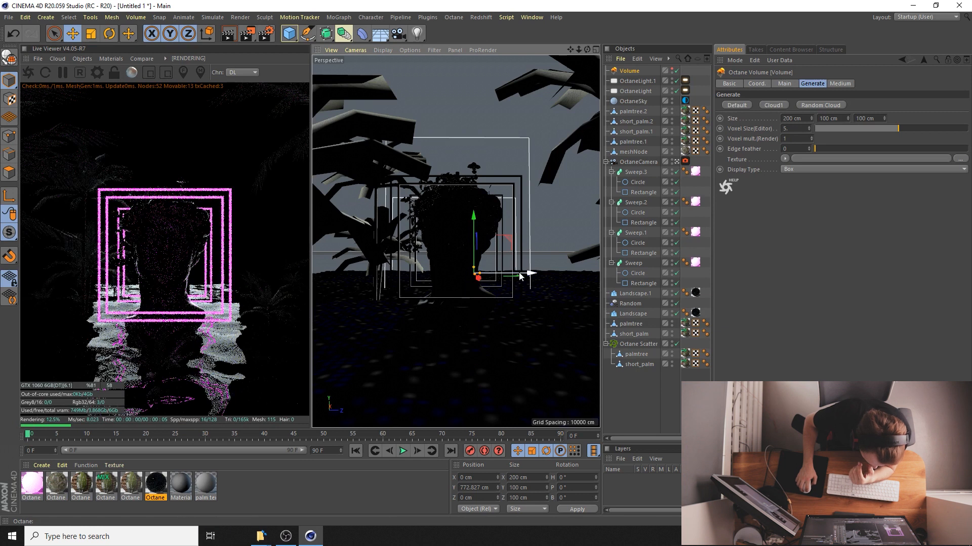
left_click_drag(527, 273, 516, 275)
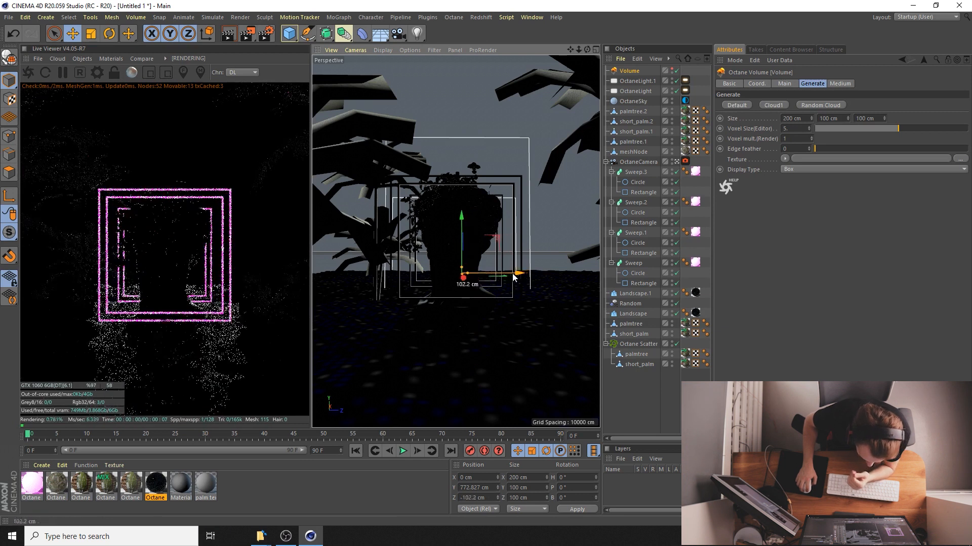
Rotate the volume to a -90° heading and move it to about X 1804, Y 848, Z -169 cm
left_click(109, 34)
left_click_drag(476, 278, 360, 282)
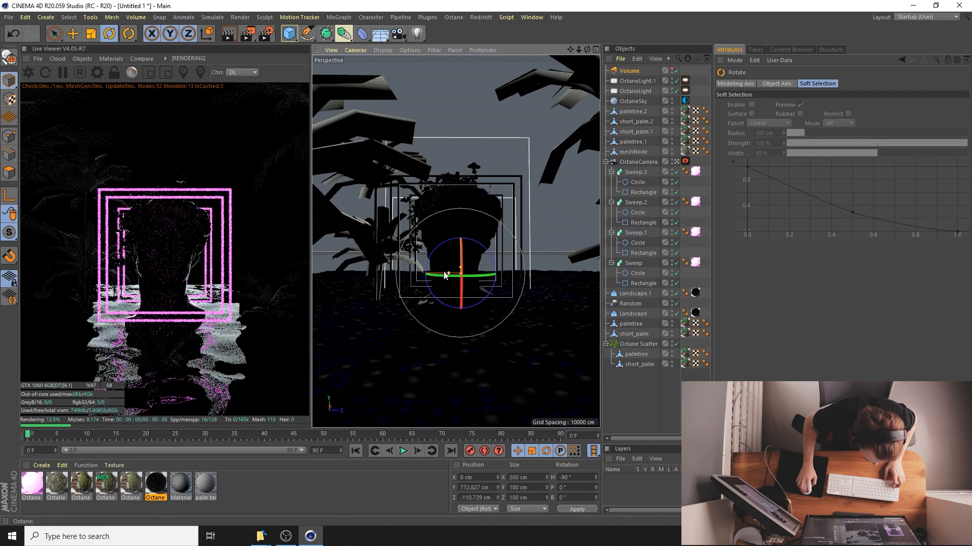
key("e")
mouse_move(467, 283)
left_mouse_down()
mouse_move(491, 355)
mouse_move(463, 338)
mouse_move(473, 334)
mouse_move(485, 279)
left_mouse_up()
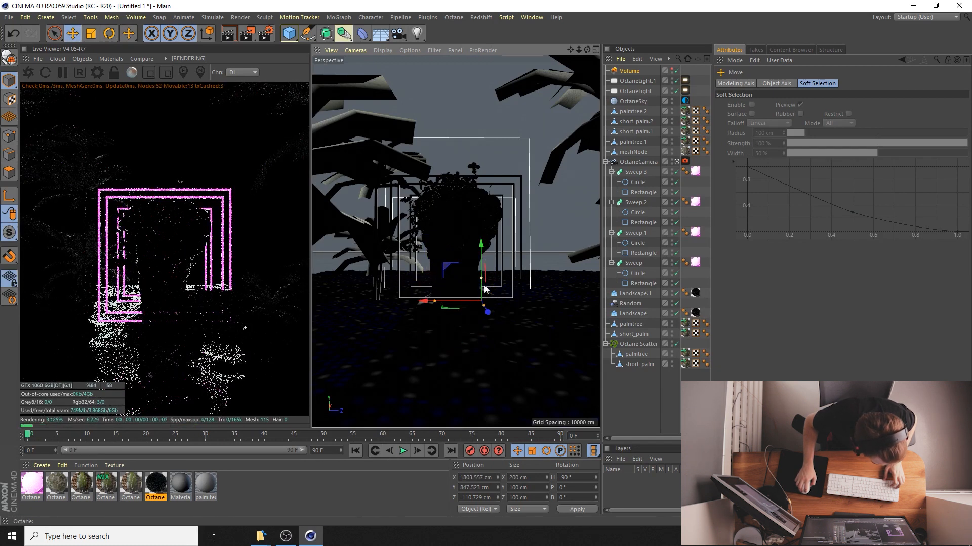
left_click_drag(425, 301, 399, 303)
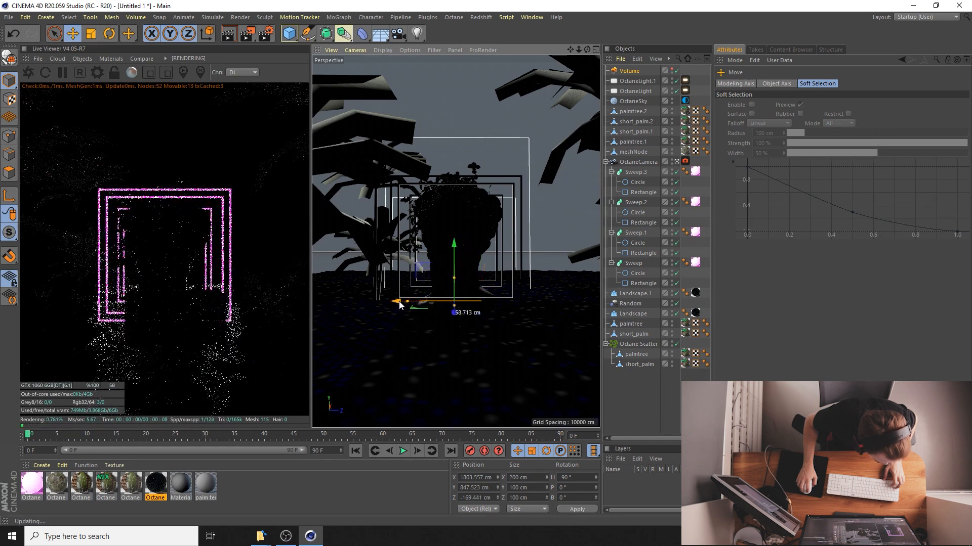
Set the volume's generated size to 1000 cm in both X and Z
left_click(639, 70)
left_click(795, 118)
type("1000")
key("Return")
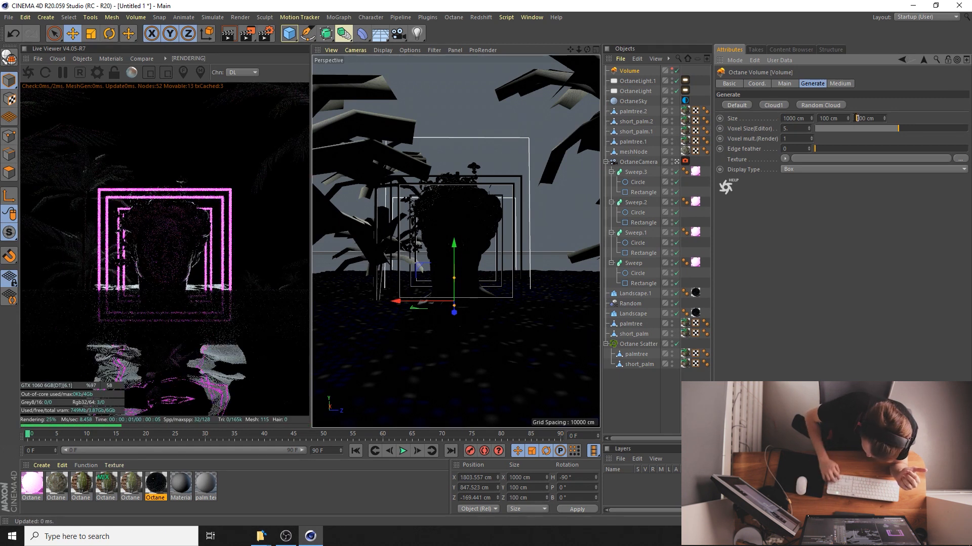
key("Return")
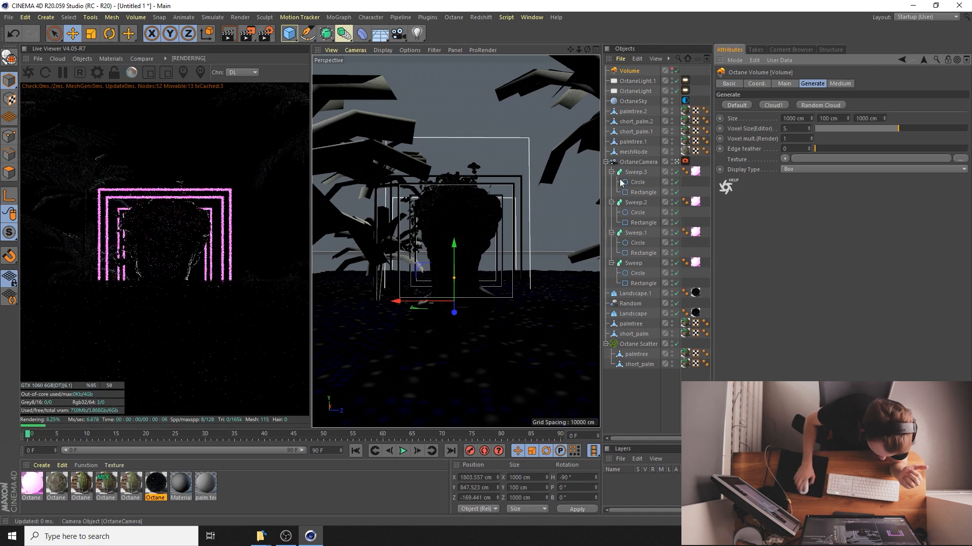
Increase the volume's Z size to 3000 cm and raise it to about Y 971 cm
left_click_drag(458, 256, 458, 141)
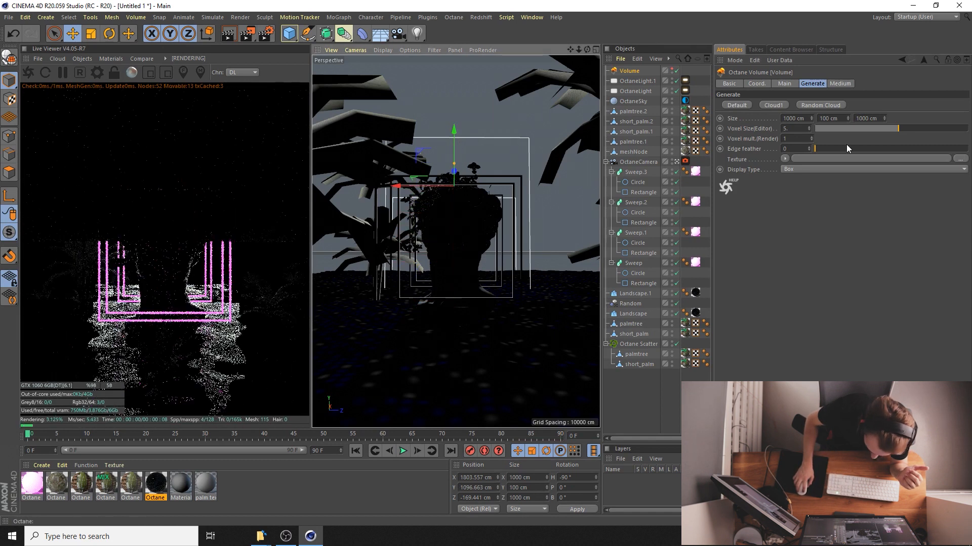
left_click_drag(859, 119, 835, 121)
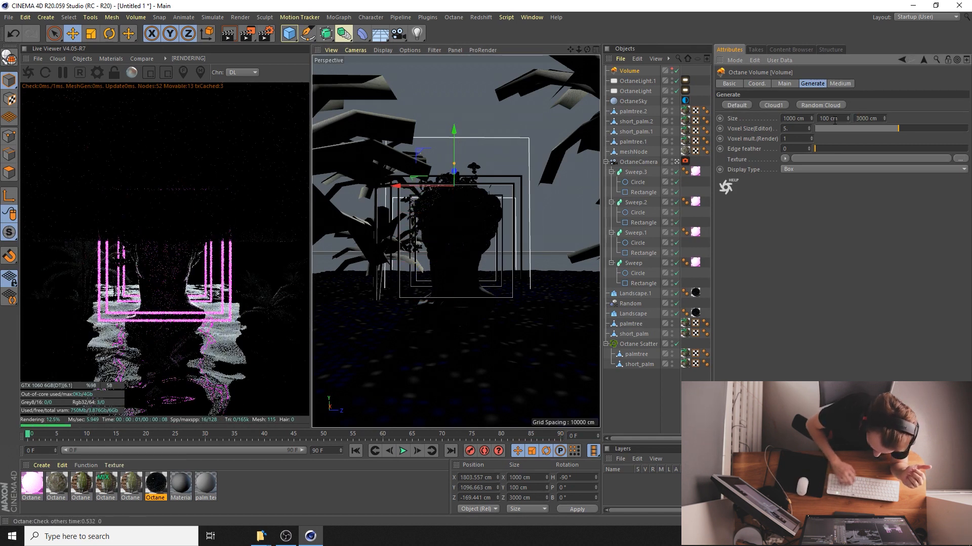
left_click_drag(459, 169, 469, 207)
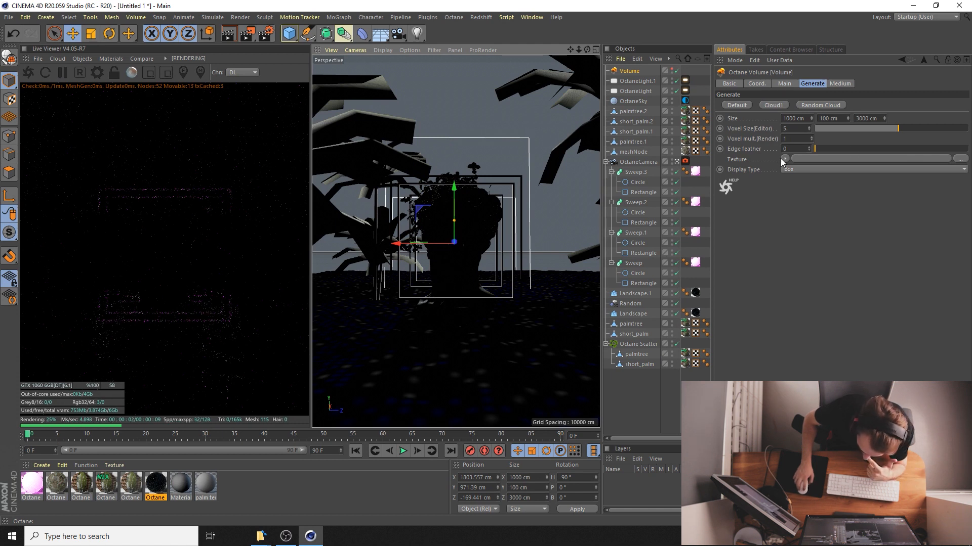
Set the absorption colour of the volume's medium to pure white
left_click(846, 83)
left_click(793, 137)
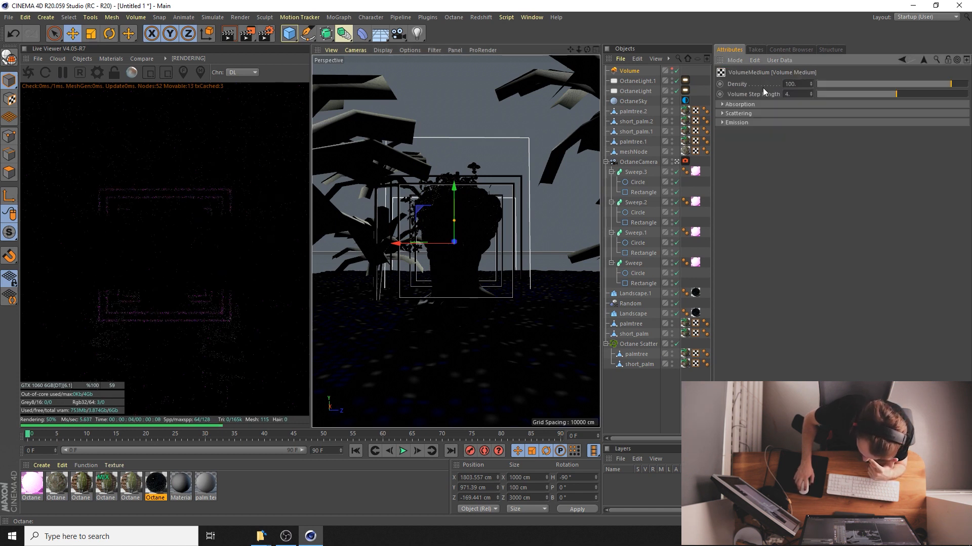
left_click(722, 104)
left_click(787, 134)
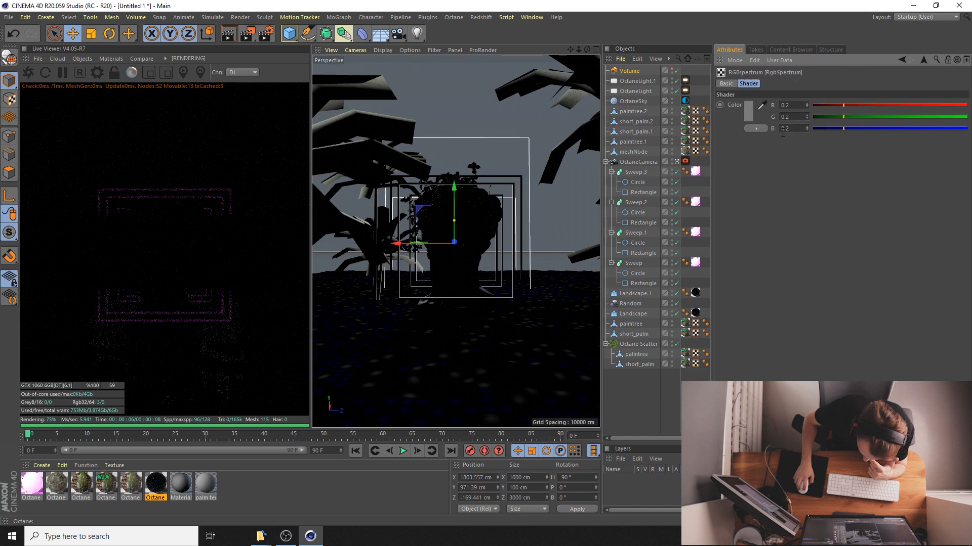
left_click(749, 110)
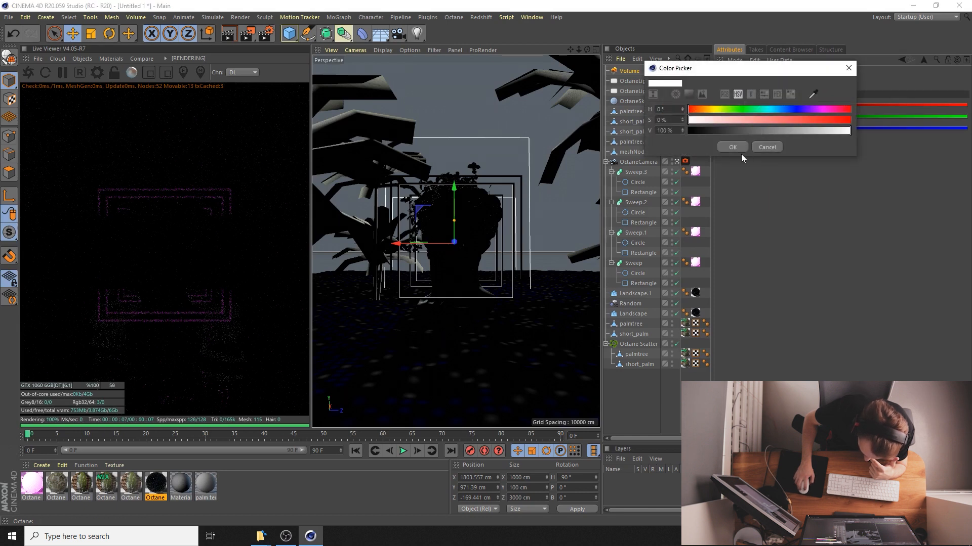
left_click(735, 146)
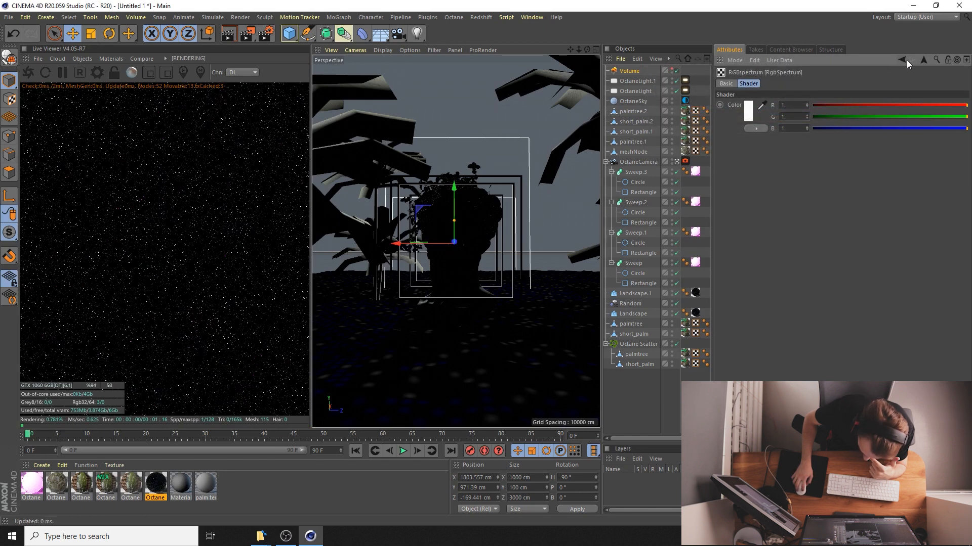
left_click(923, 59)
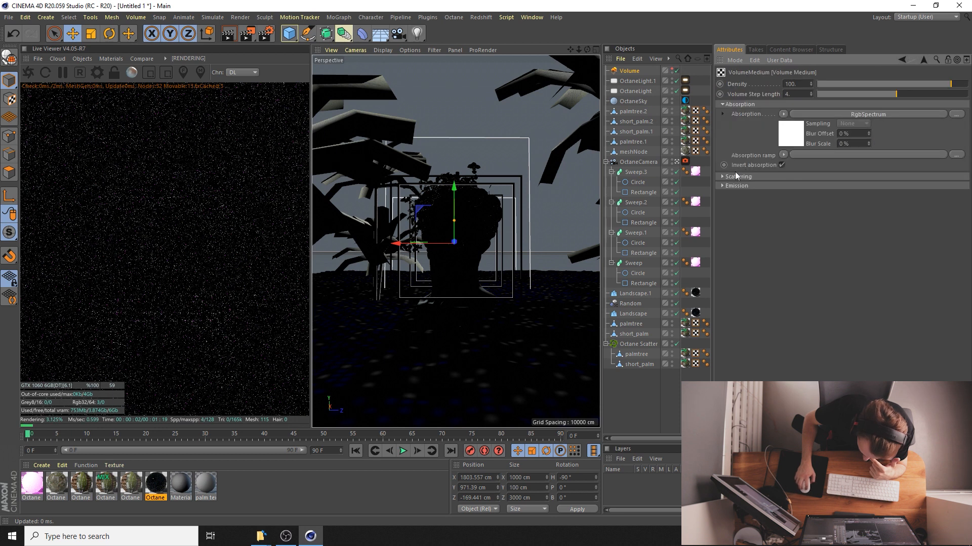
Try pure white as the volume medium's scattering colour and undo that colour change
left_click(722, 177)
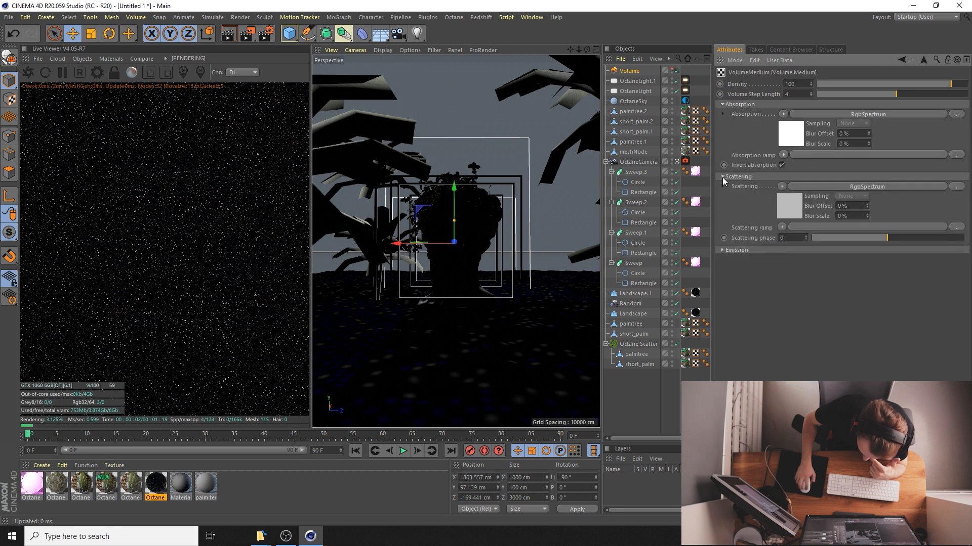
left_click(794, 206)
left_click(762, 98)
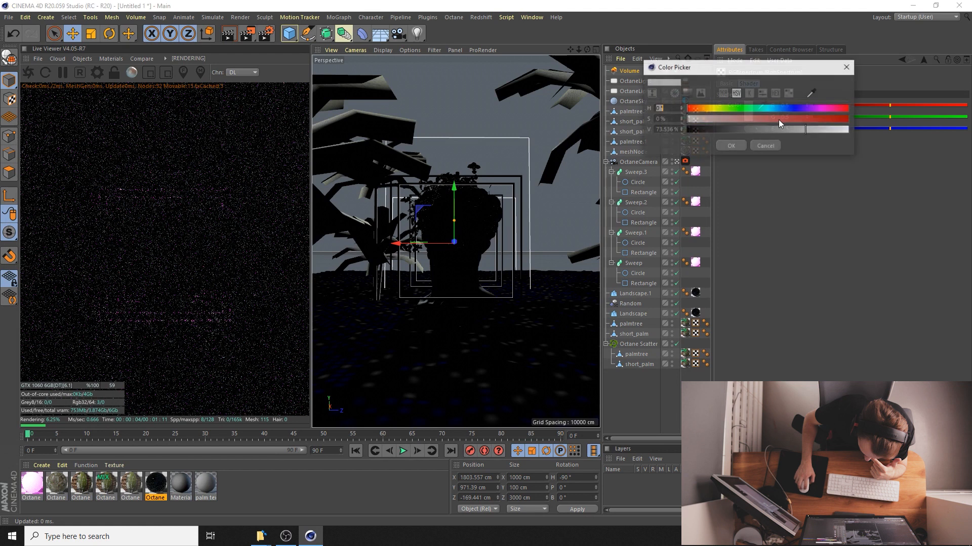
left_click(741, 148)
left_click(924, 59)
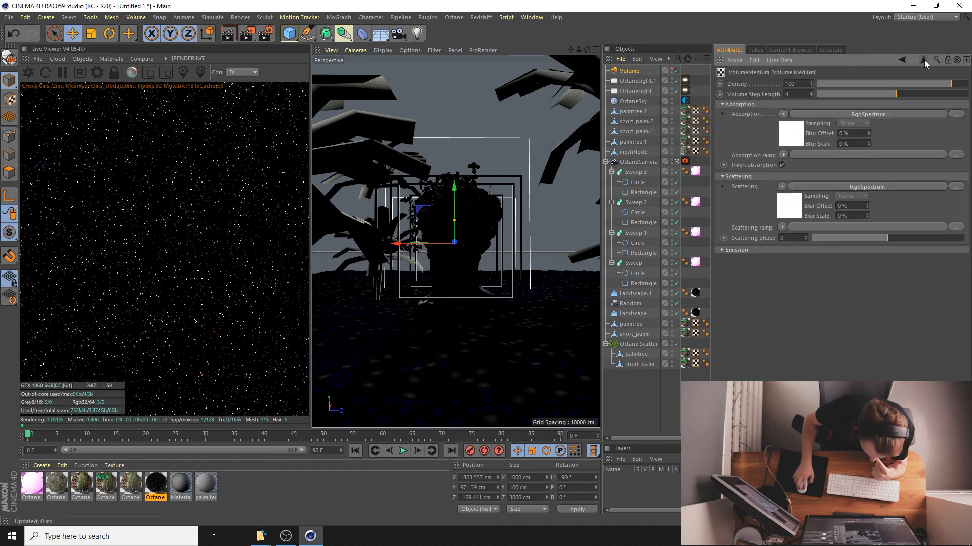
left_click(788, 216)
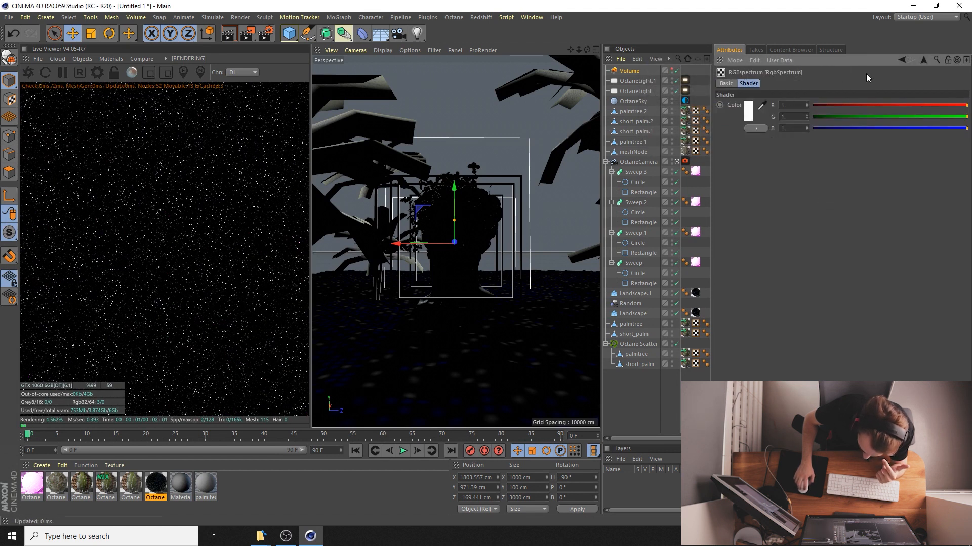
left_click(902, 60)
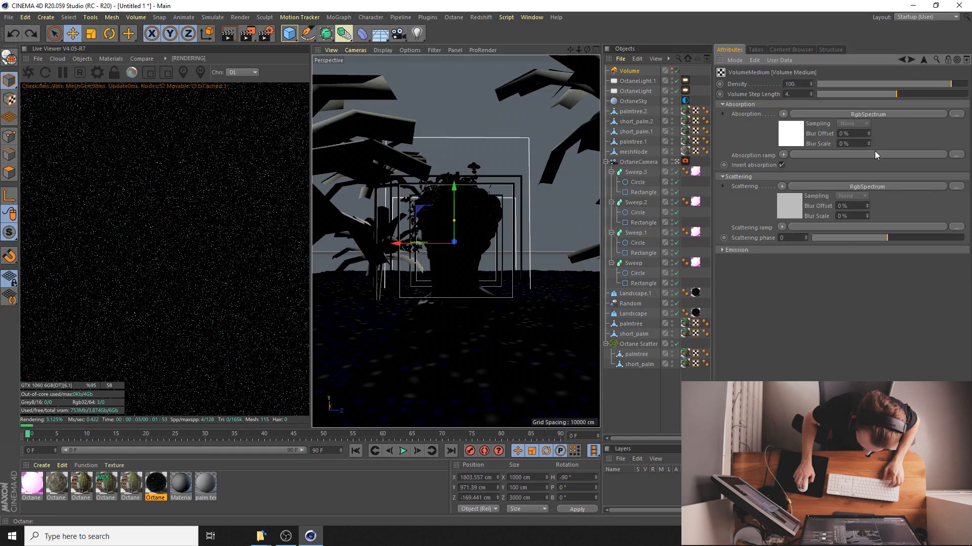
Lower the volume medium's density to about 7.27 and increase the volume's editor voxel size to about 41.27
left_click(929, 83)
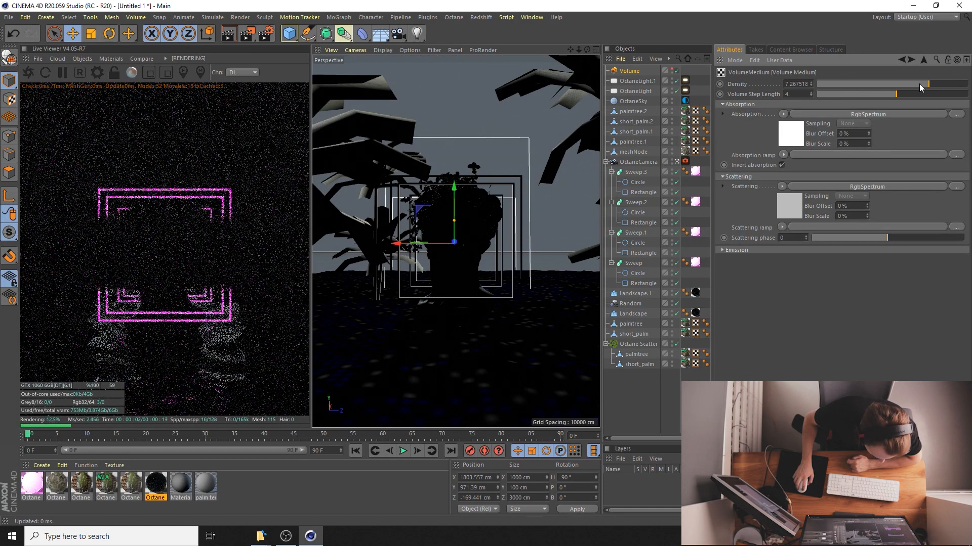
left_click(925, 60)
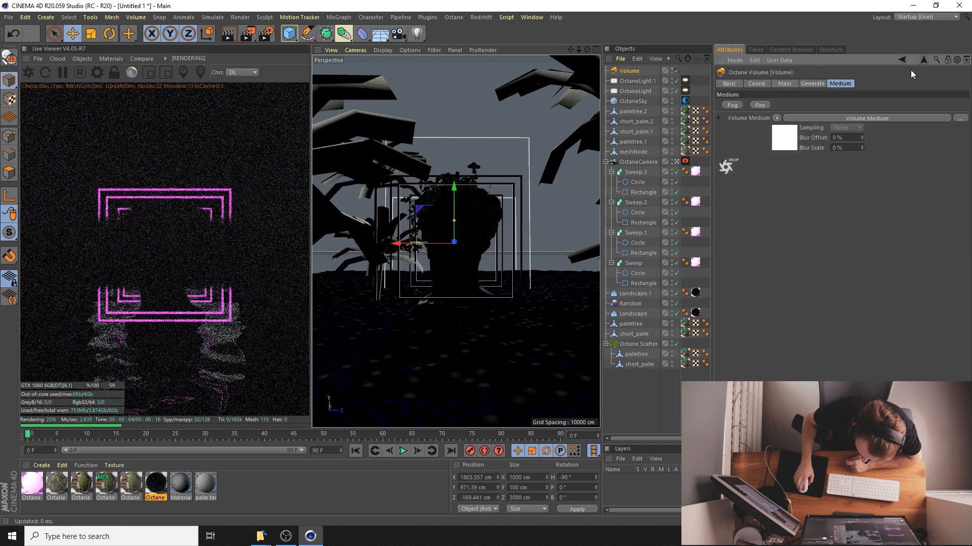
left_click(789, 84)
left_click(807, 84)
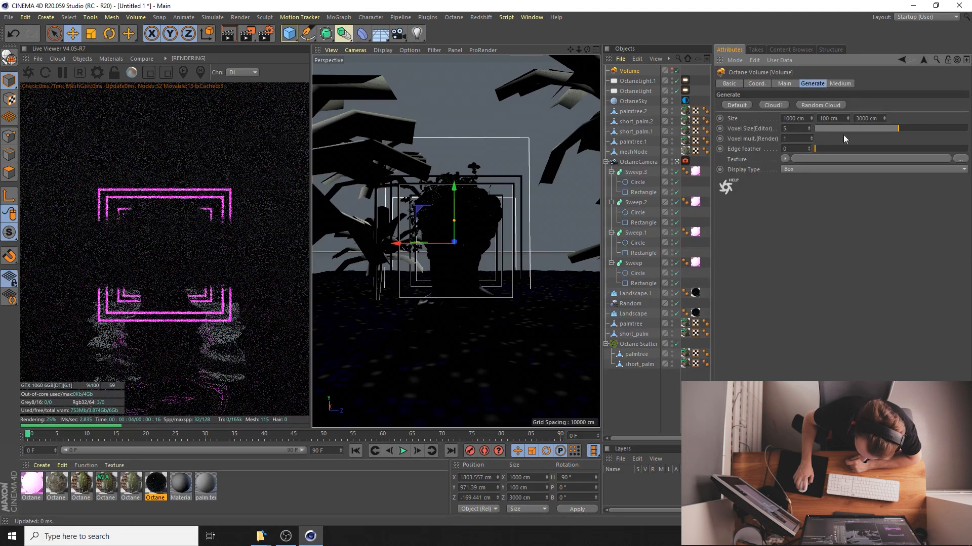
left_click(927, 129)
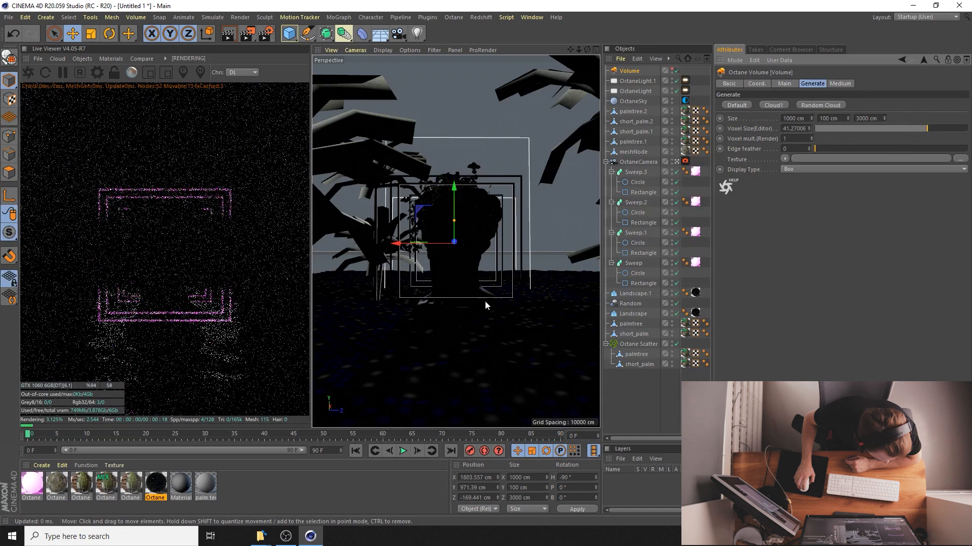
Add a Noise texture to the generated volume with 19% low clip, 8% brightness and 500% global scale
left_click(785, 159)
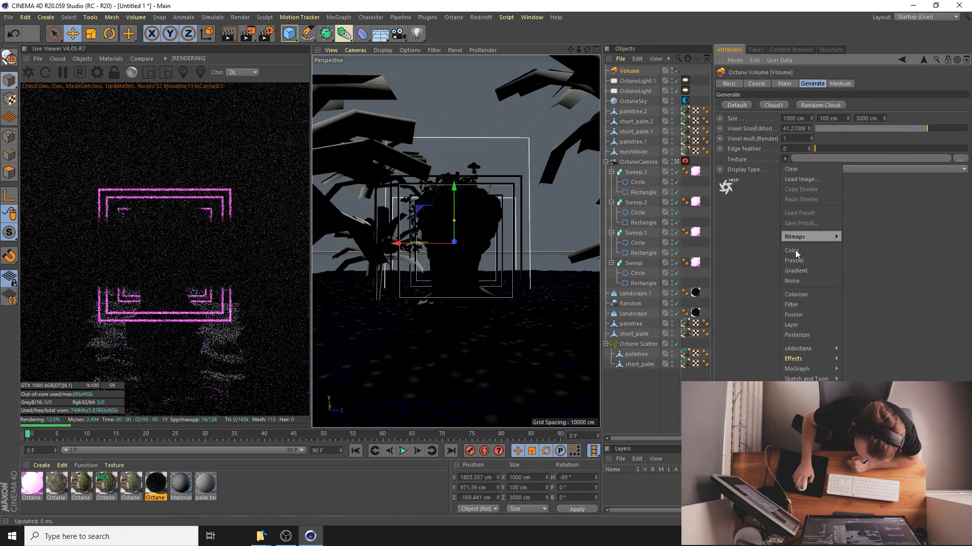
left_click(792, 281)
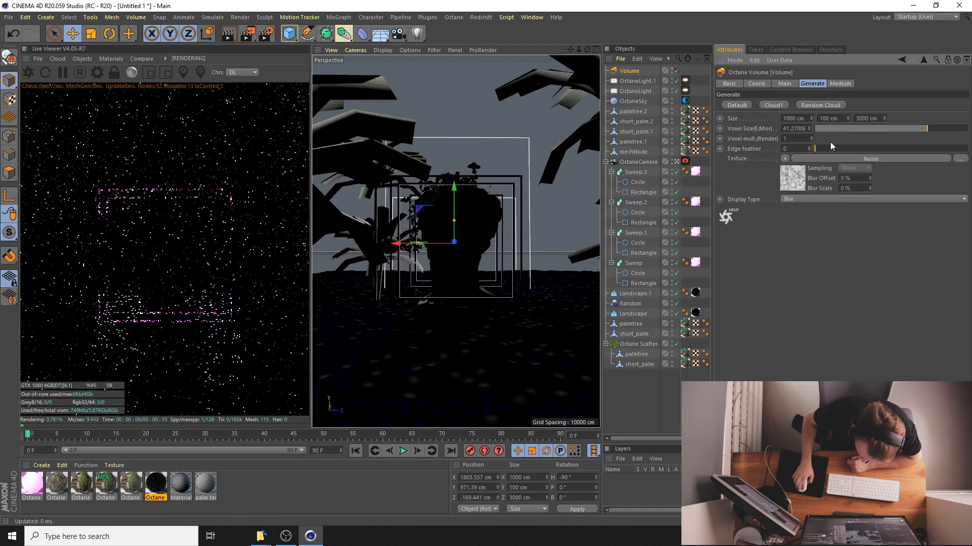
left_click(800, 181)
mouse_move(843, 333)
left_mouse_down()
mouse_move(854, 333)
mouse_move(846, 333)
left_mouse_up()
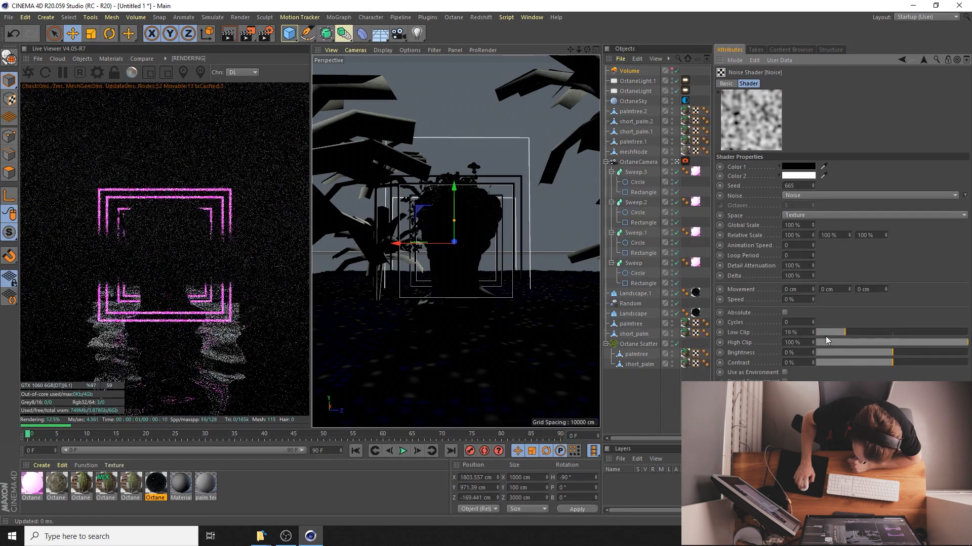
left_click_drag(892, 353, 900, 346)
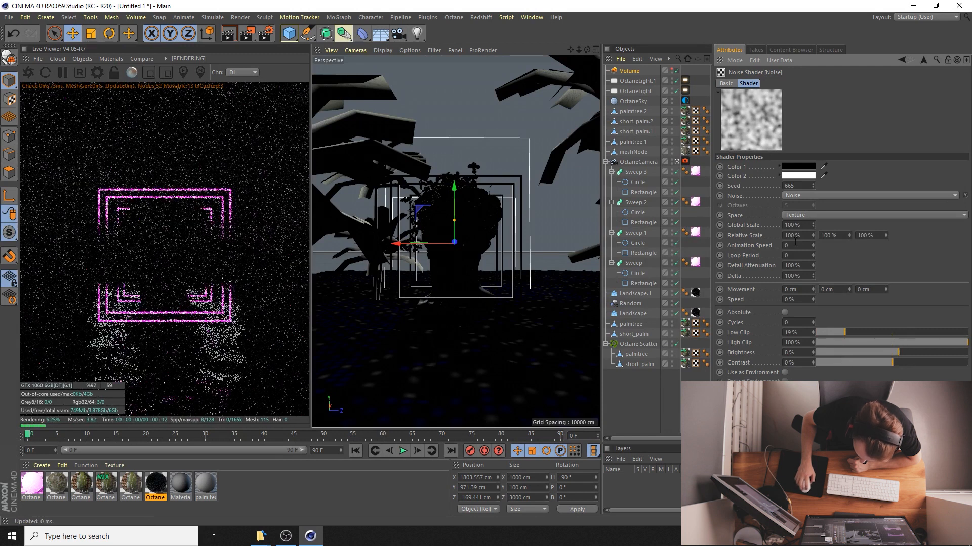
double_click(792, 225)
type("500")
key("Return")
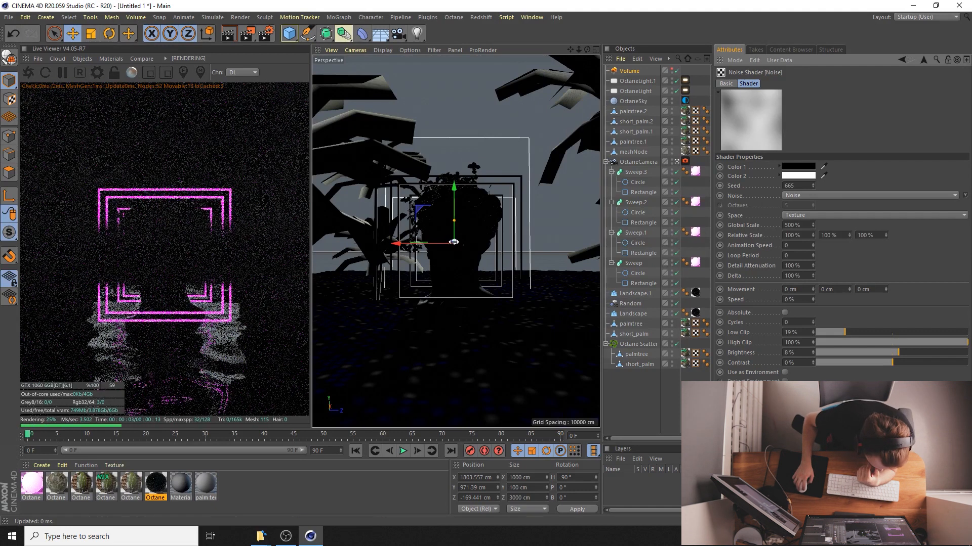
Shift the volume along X to about 1547 cm
left_click_drag(453, 242, 336, 254)
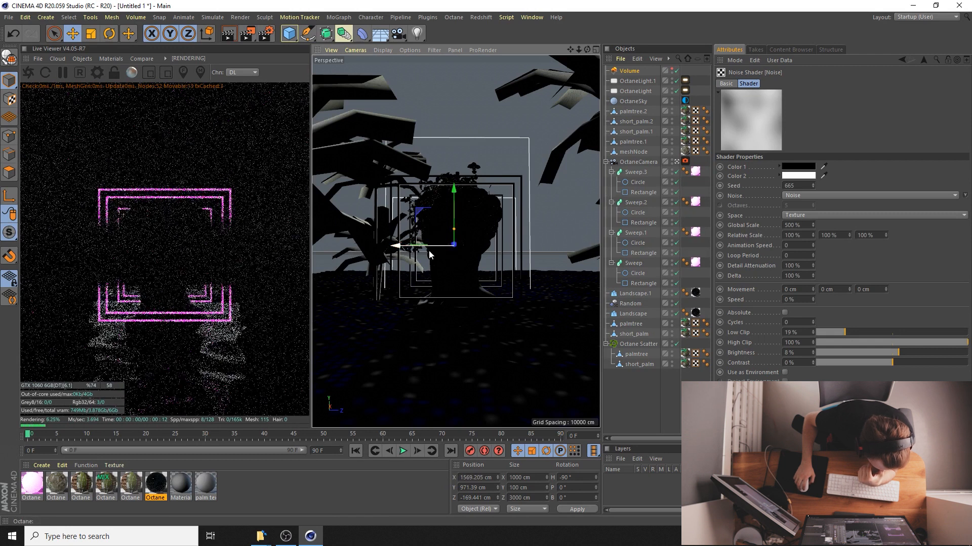
left_click_drag(451, 245, 447, 246)
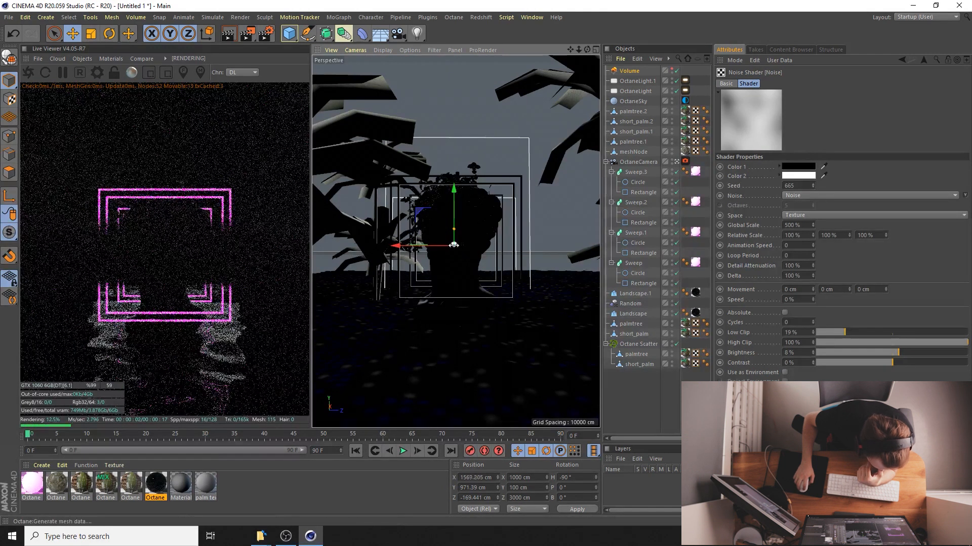
left_click(676, 345)
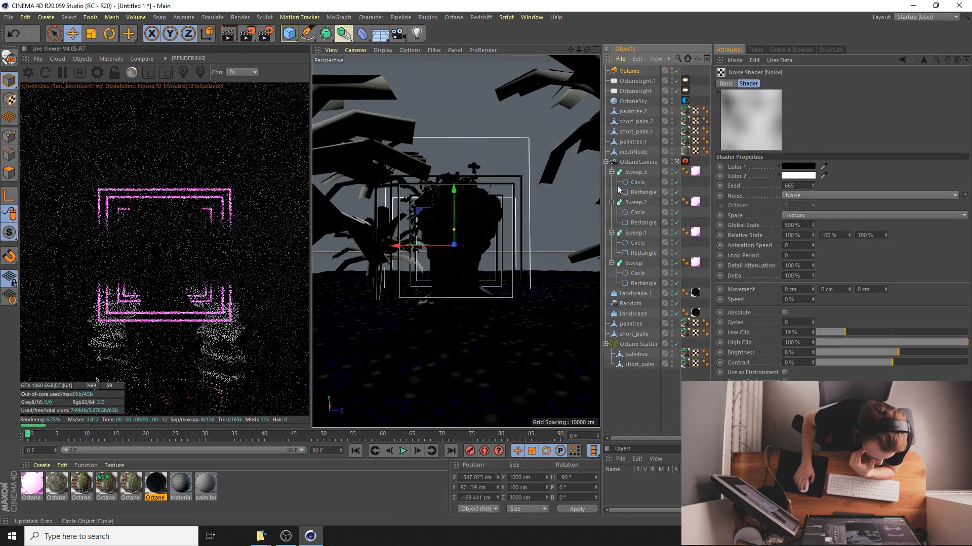
Adjust the volume medium's density to about 9.85
left_click(654, 73, "ctrl")
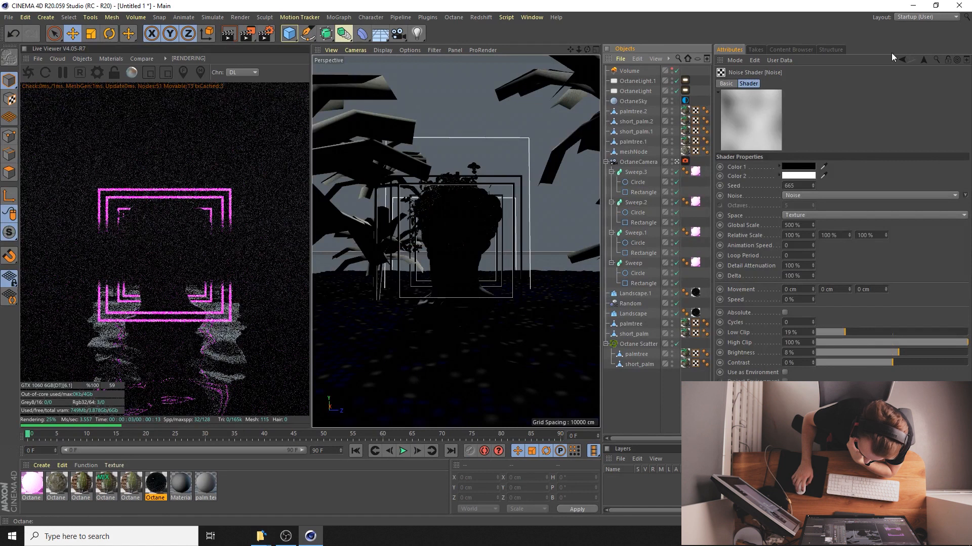
left_click(924, 59)
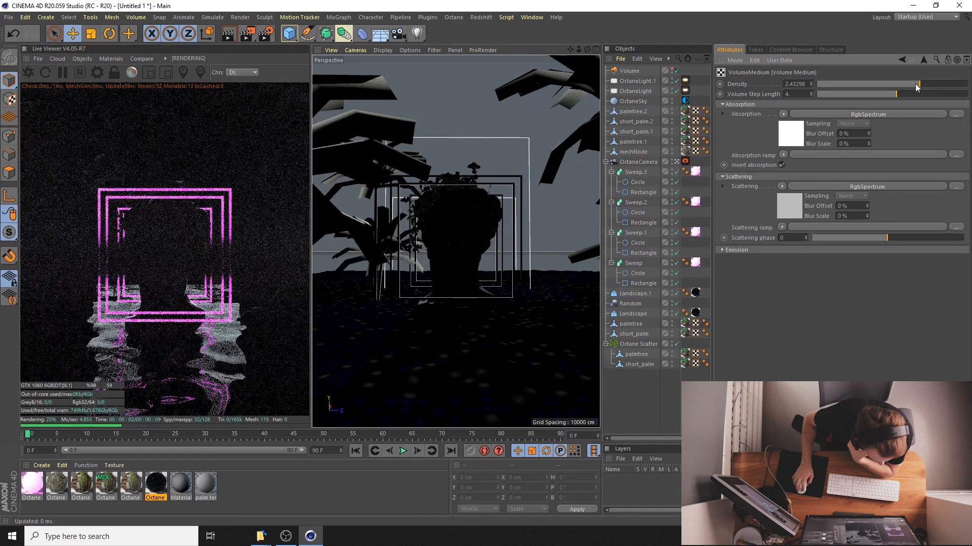
left_click(931, 83)
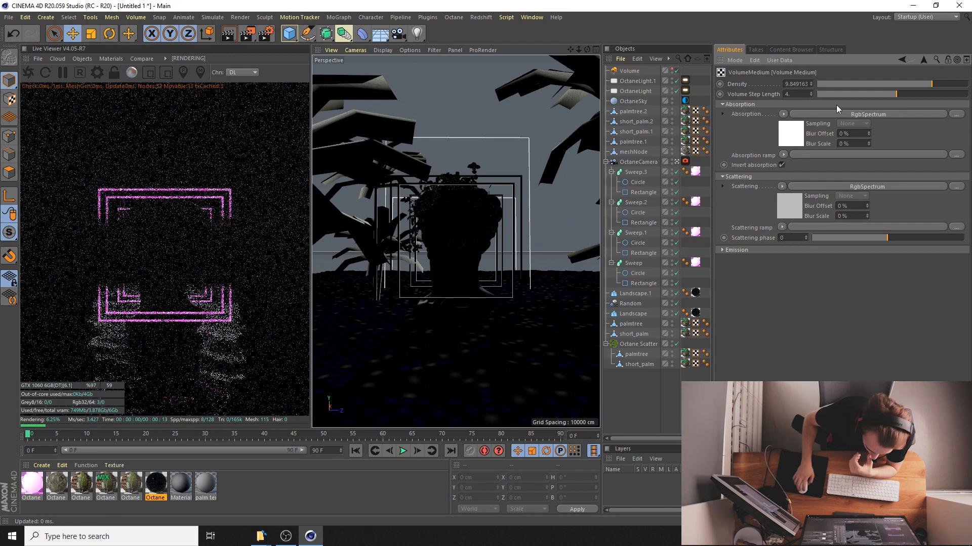
Outside the camera view, move the volume to about X -1748 cm and widen its X size to about 3551 cm, then restore the camera view
left_click(629, 71)
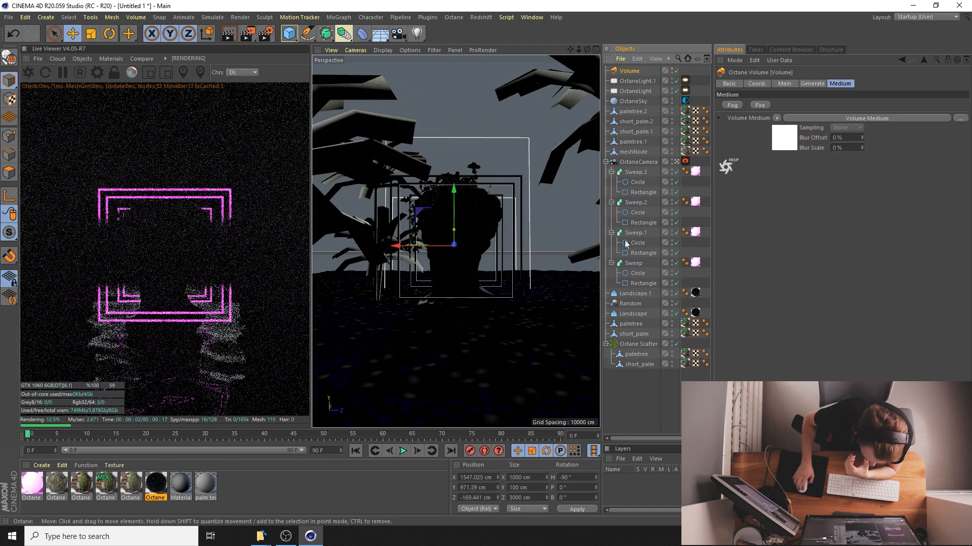
left_click(677, 162)
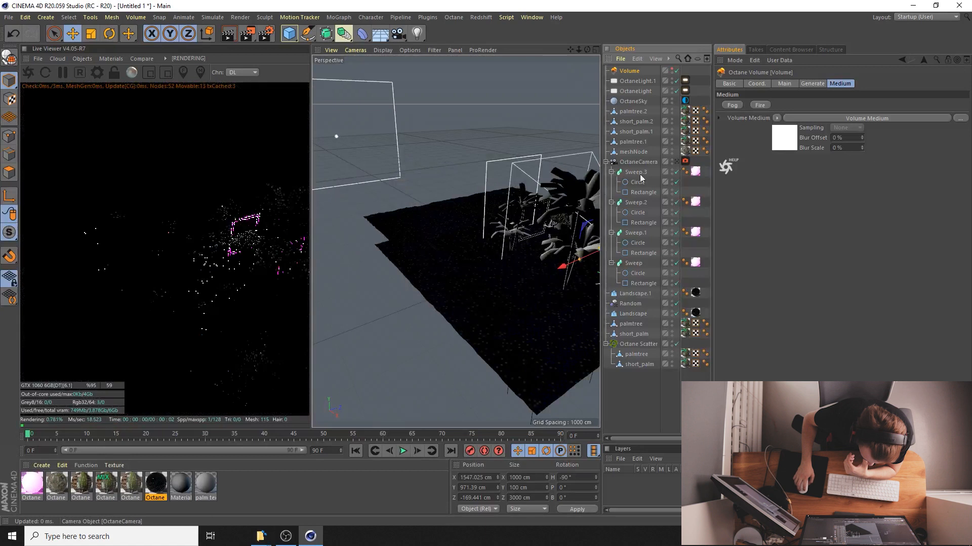
left_click_drag(563, 185, 442, 202, "alt")
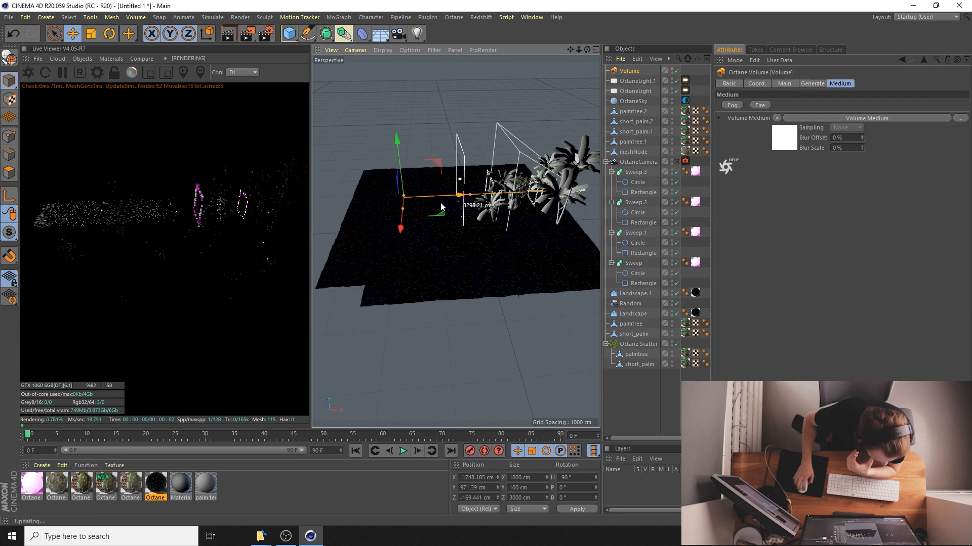
left_click_drag(402, 209, 399, 253)
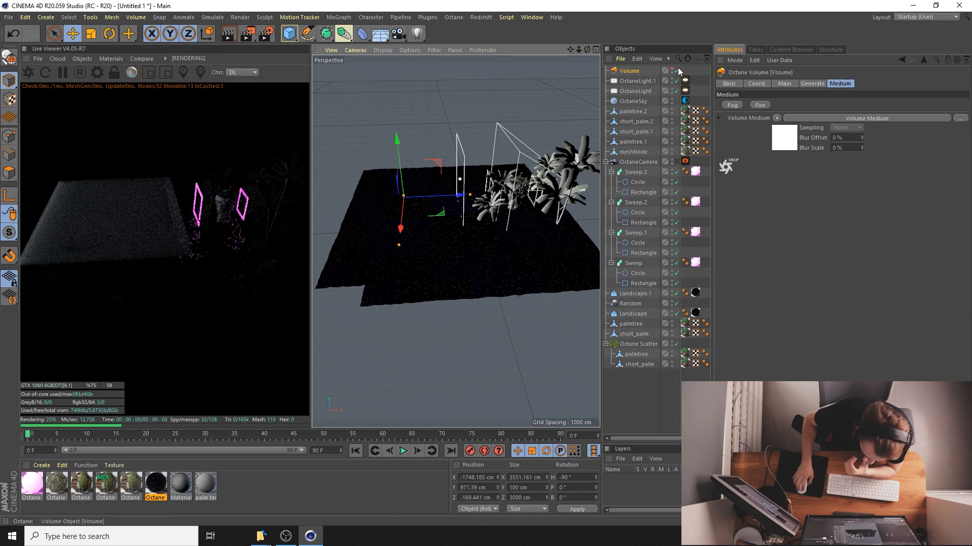
left_click(676, 161)
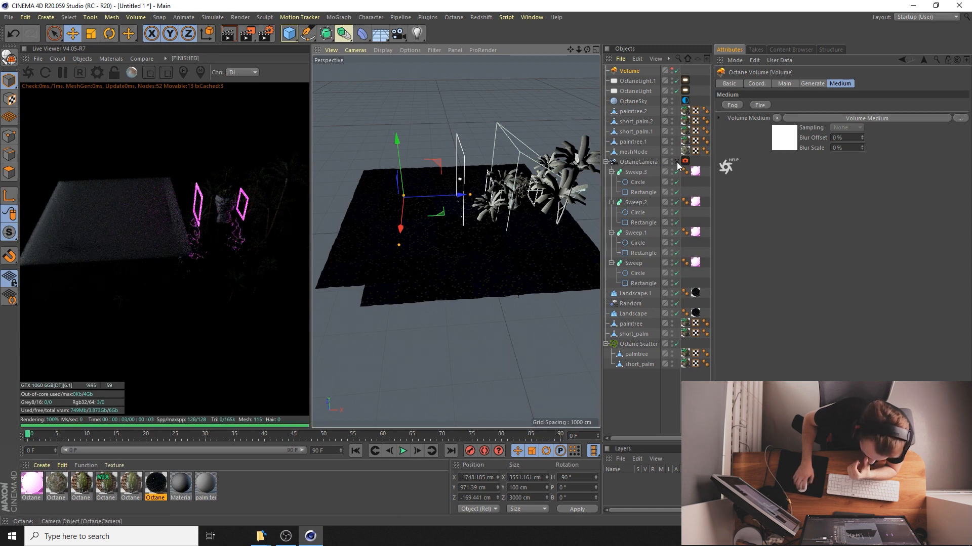
Set the volume's generated Y size to 3000 cm
left_click(812, 84)
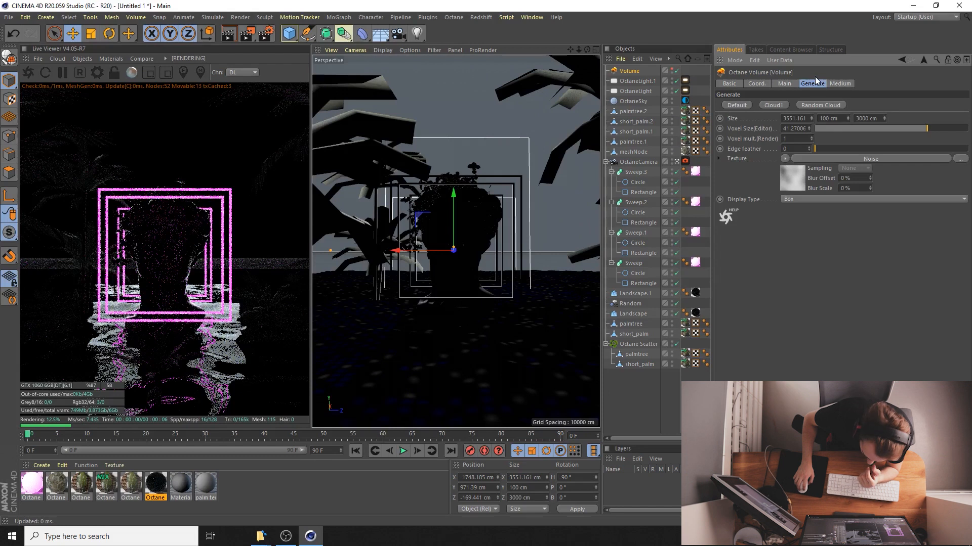
double_click(822, 118)
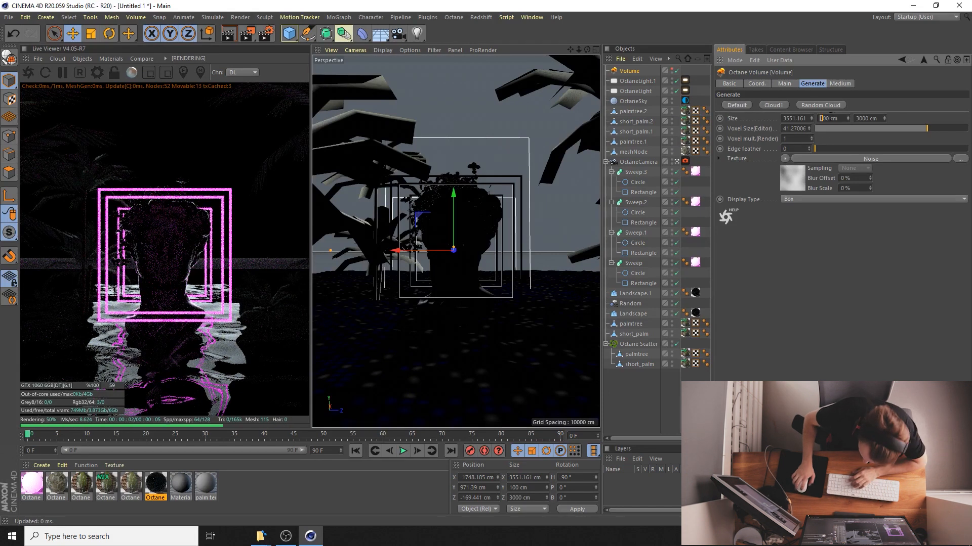
type("3000")
key("Return")
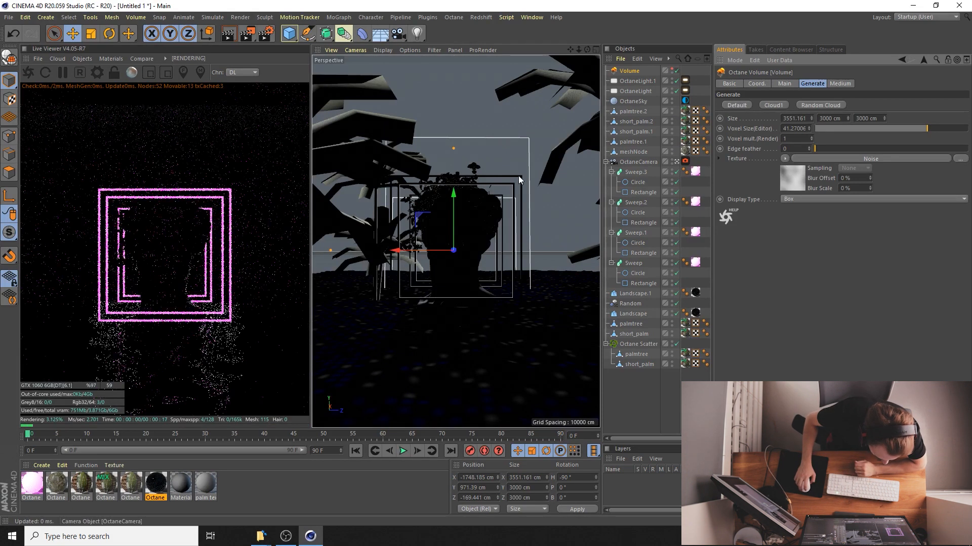
Raise the volume to about Y 1261 cm and reposition it along X at about -928 cm
left_click_drag(453, 194, 456, 164)
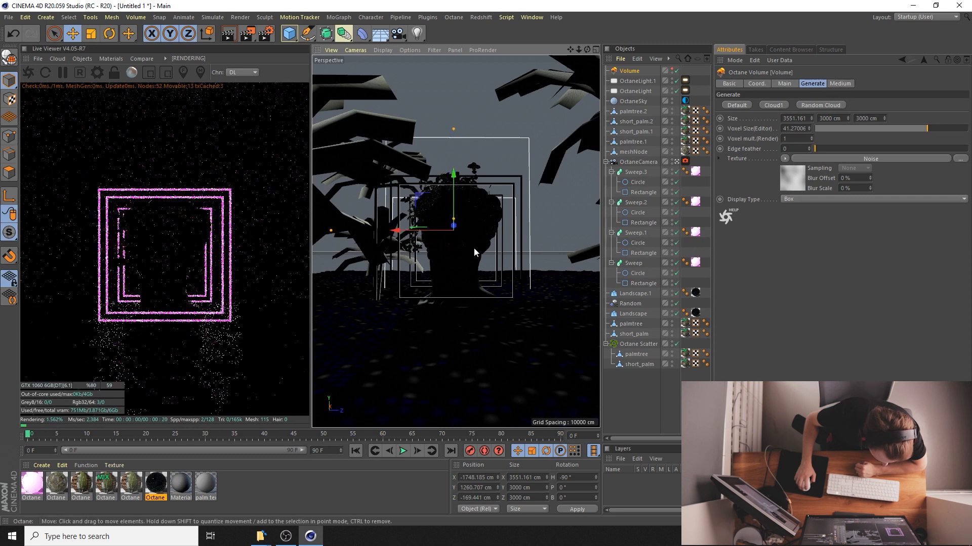
left_click_drag(454, 226, 454, 230)
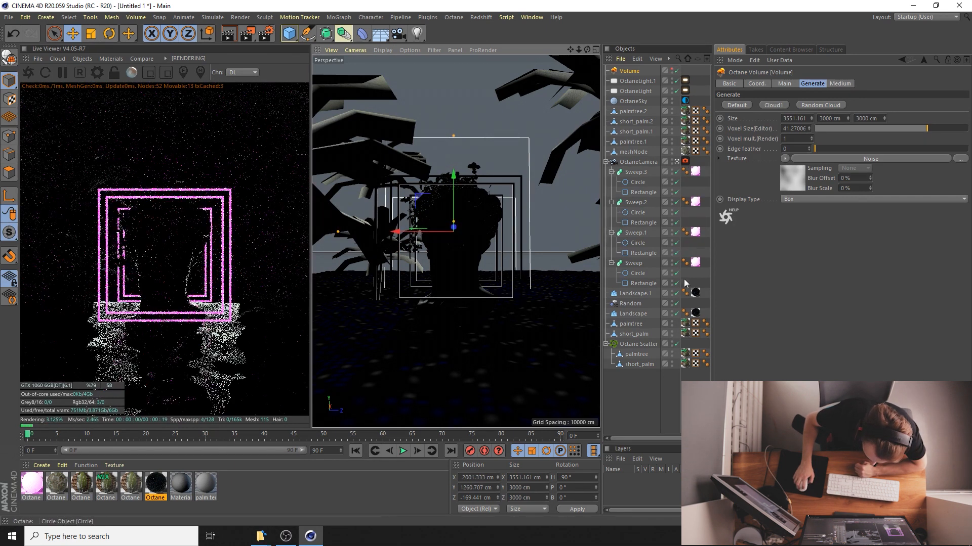
left_click(676, 162)
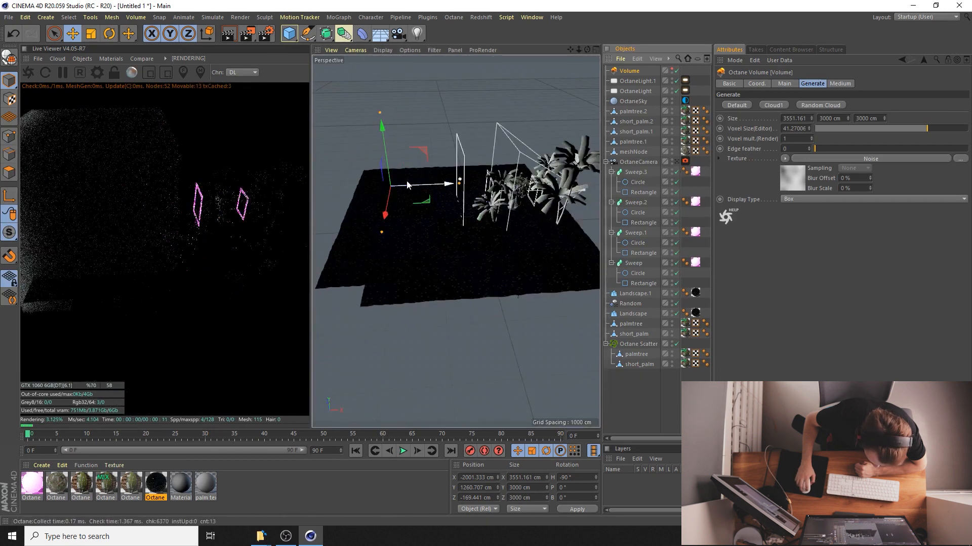
left_click_drag(447, 187, 497, 190)
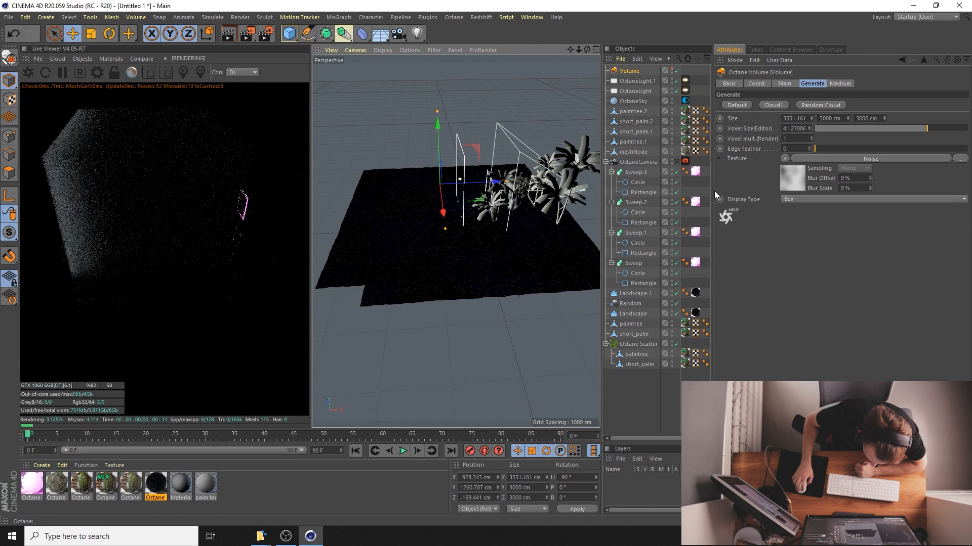
left_click(677, 163)
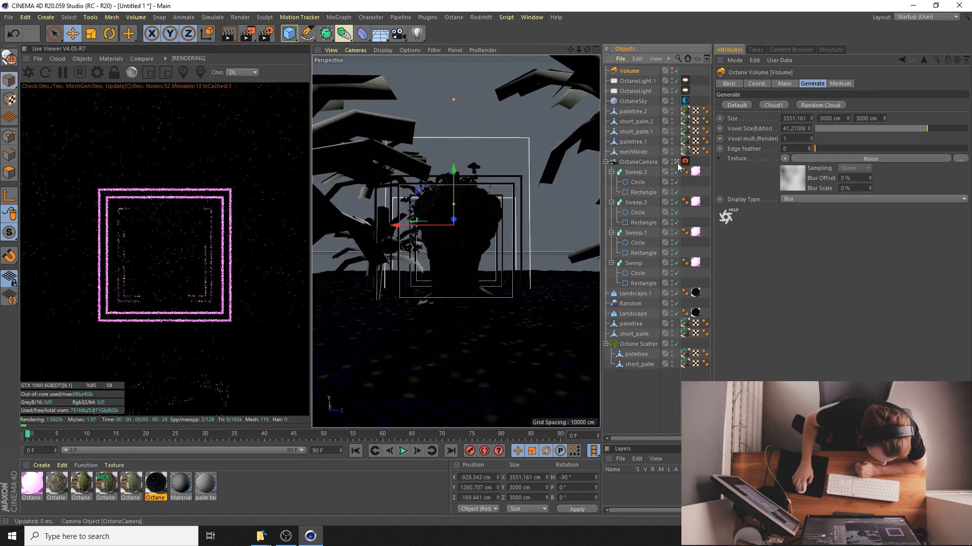
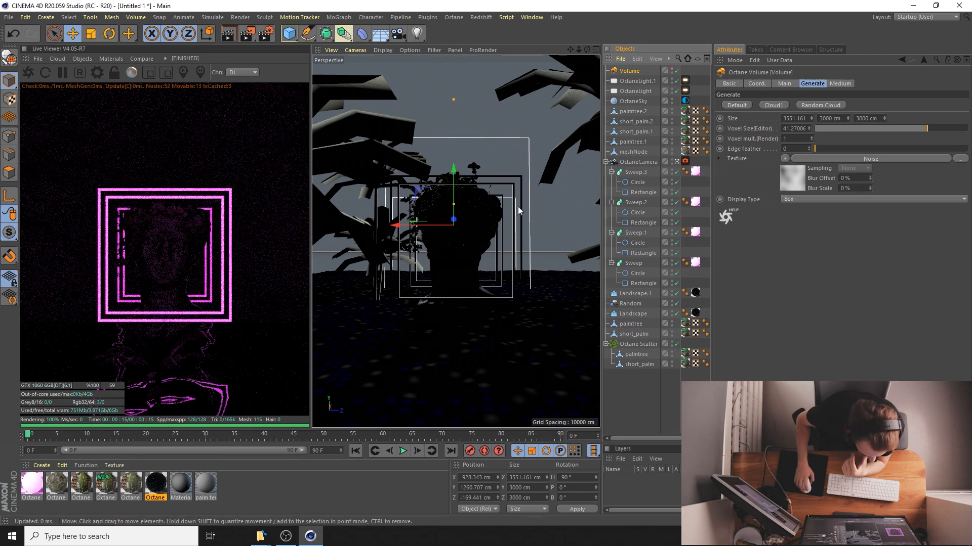
Set the density of the volume's medium to 2
left_click(836, 84)
left_click(779, 140)
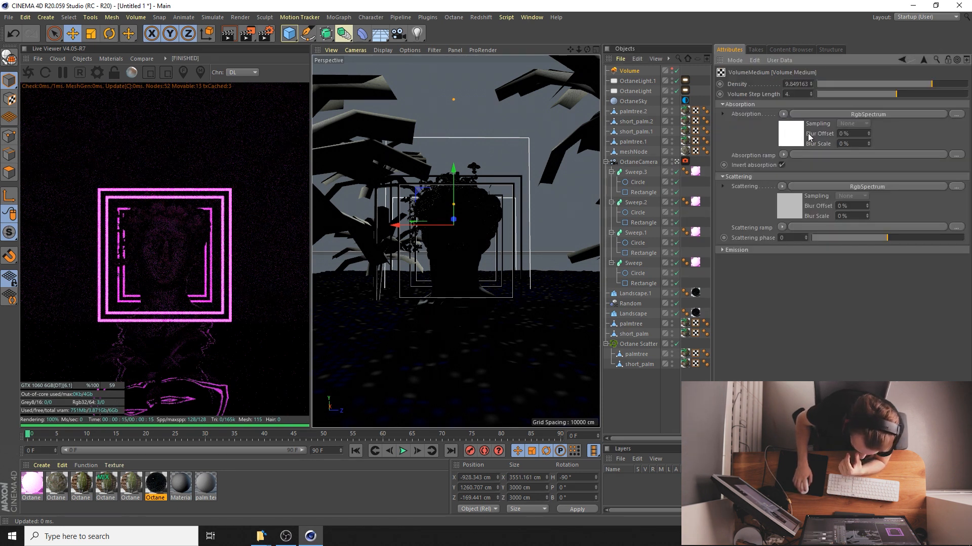
double_click(799, 84)
type("2")
key("Return")
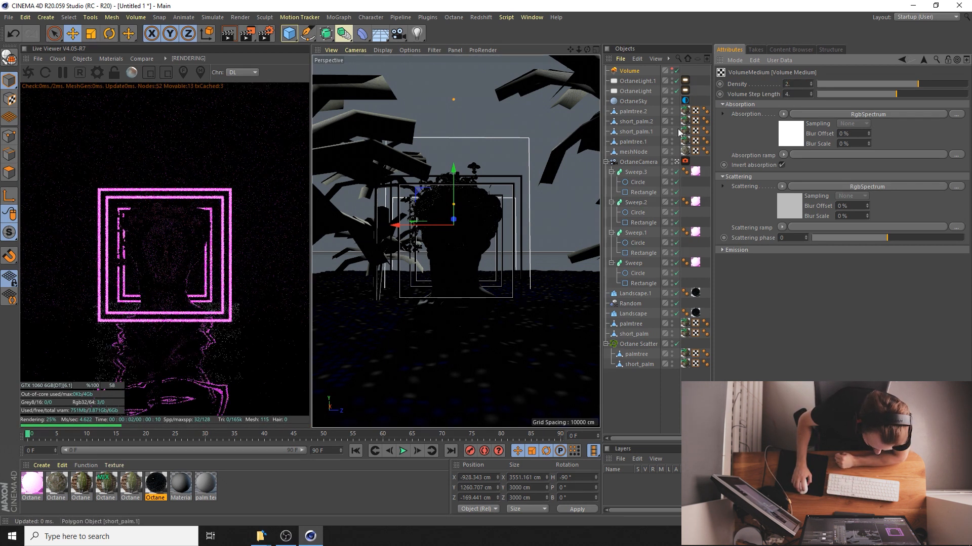
Increase the light power of OctaneLight.1 to about 89.7
left_click(636, 82)
left_click(638, 90, "ctrl")
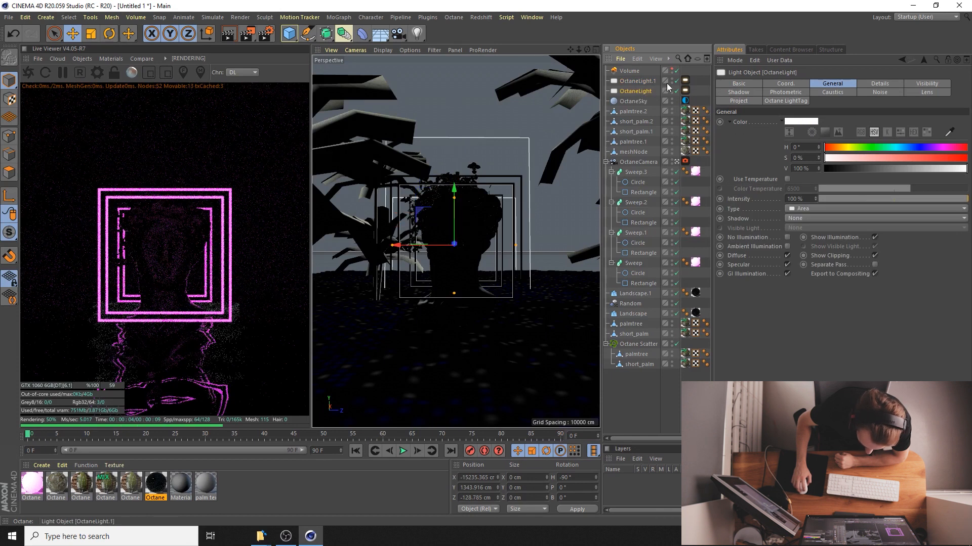
left_click(643, 83)
left_click(685, 80)
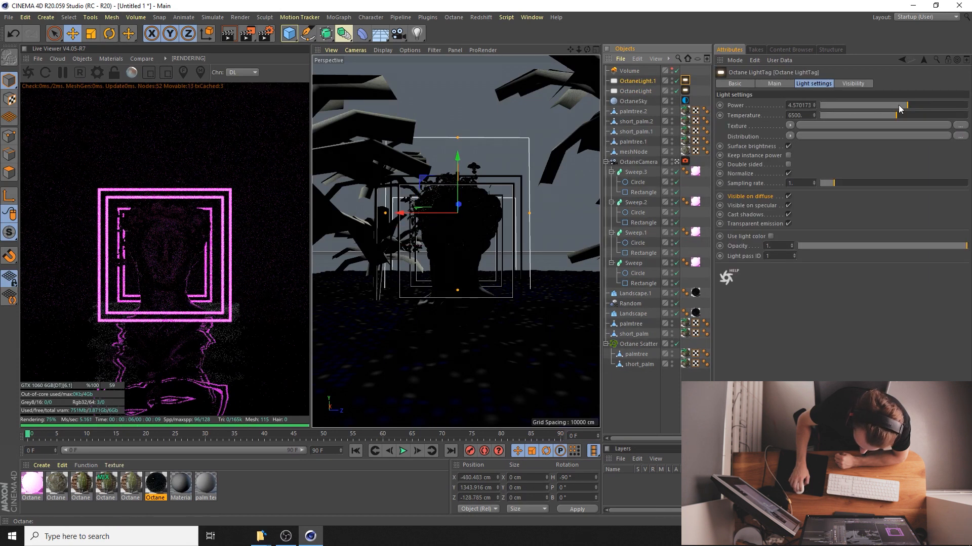
left_click_drag(891, 104, 925, 107)
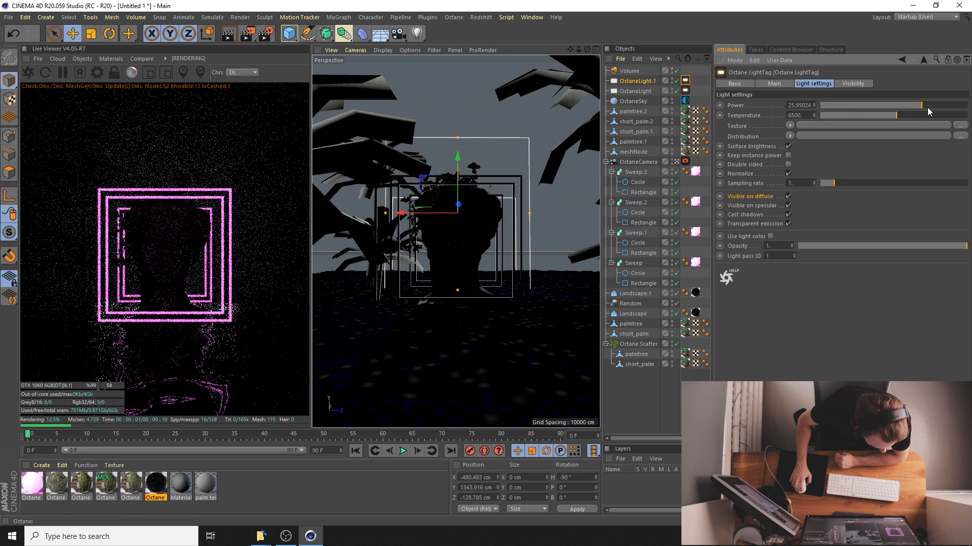
left_click(931, 105)
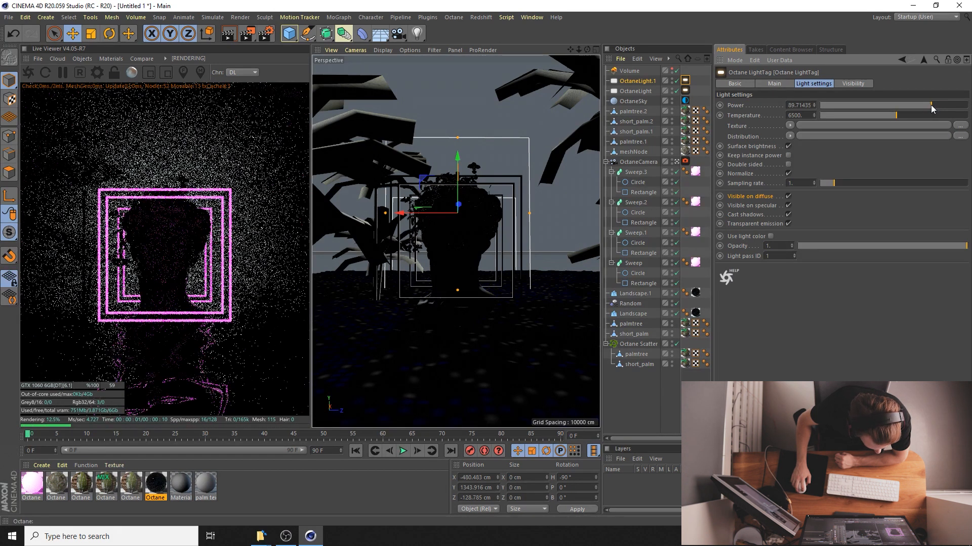
Try reducing OctaneLight.1's power to about 61.8 and 37.6, and undo the power changes
left_click(928, 104)
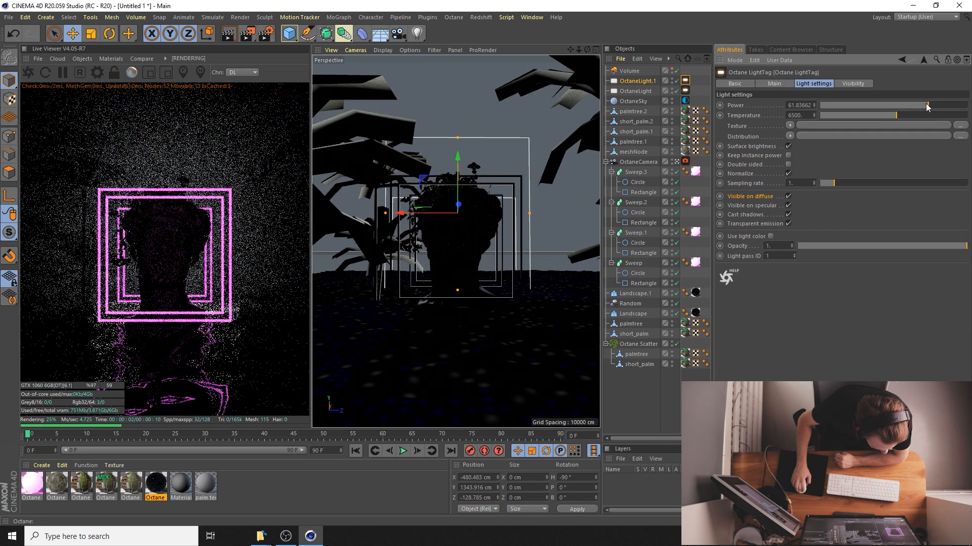
left_click(924, 104)
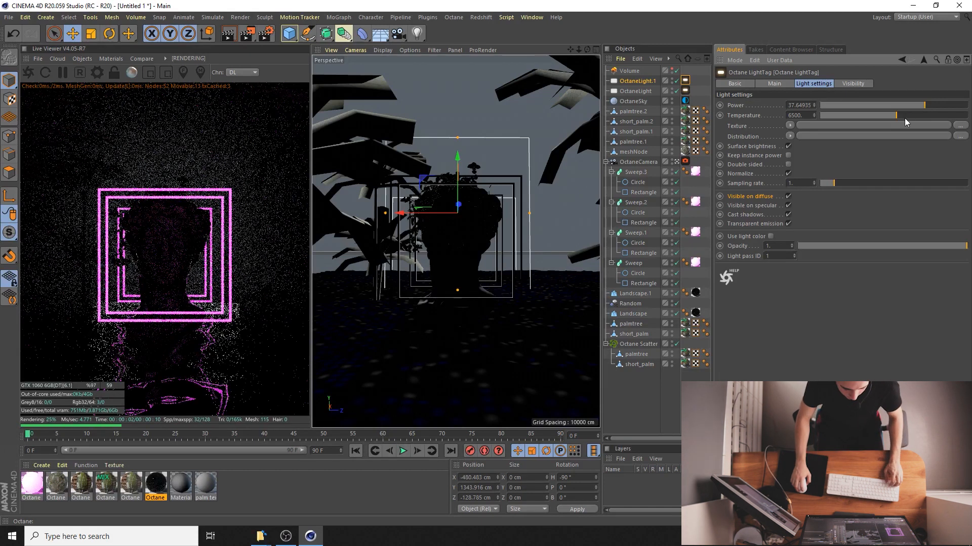
key("ctrl+z")
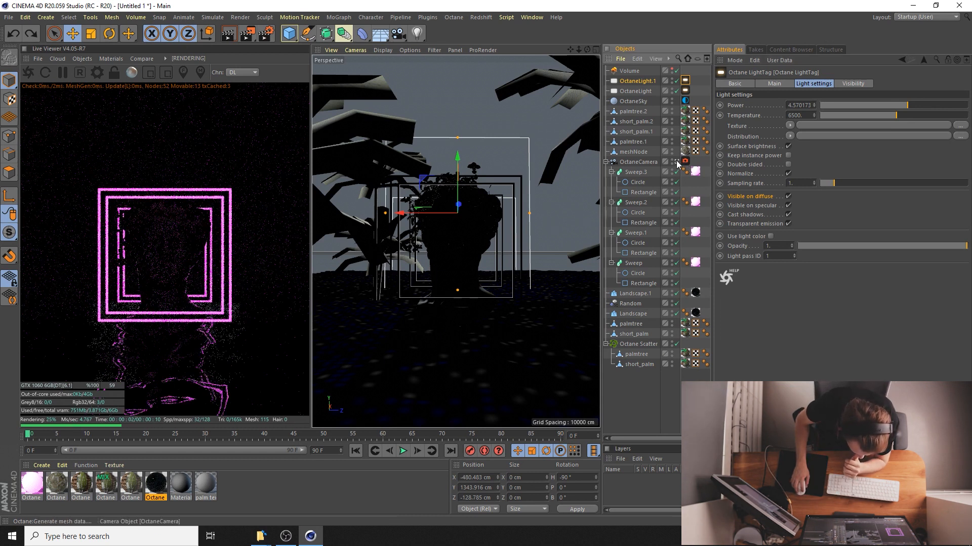
Try moving OctaneLight.1 along X to about -2923 cm outside the camera view and undo the move
left_click(676, 161)
left_click_drag(511, 178, 436, 177)
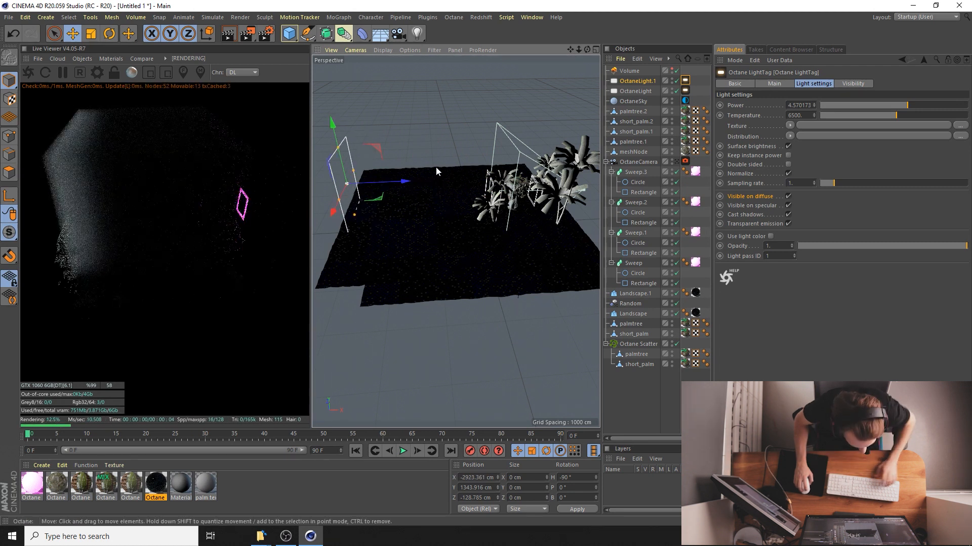
key("ctrl+z")
key("ctrl+z")
key("ctrl+z")
key("ctrl+z")
key("ctrl+z")
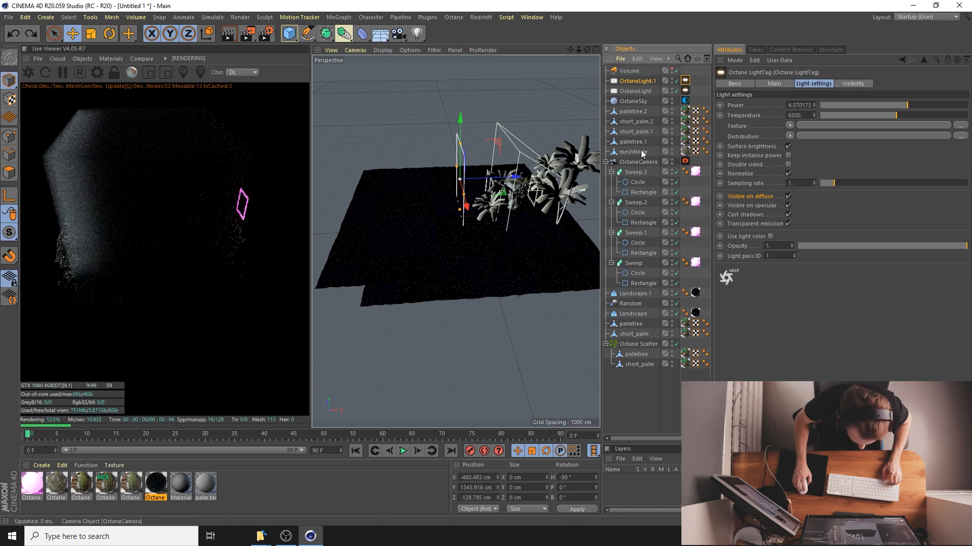
Move the volume along X to about -2286 cm and set its edge feather to 1
left_click(630, 71)
left_click_drag(499, 182, 437, 191)
left_click(677, 162)
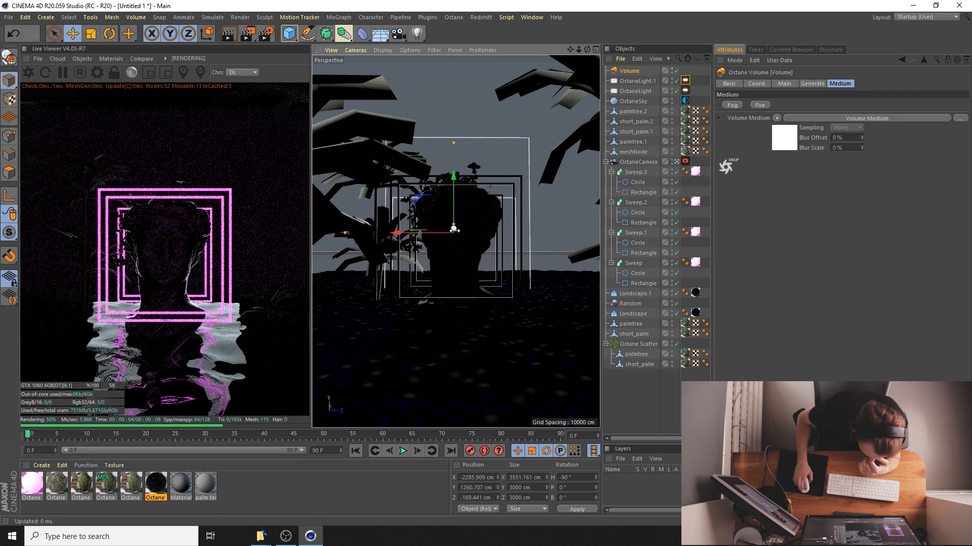
left_click(799, 83)
left_click_drag(833, 148, 966, 148)
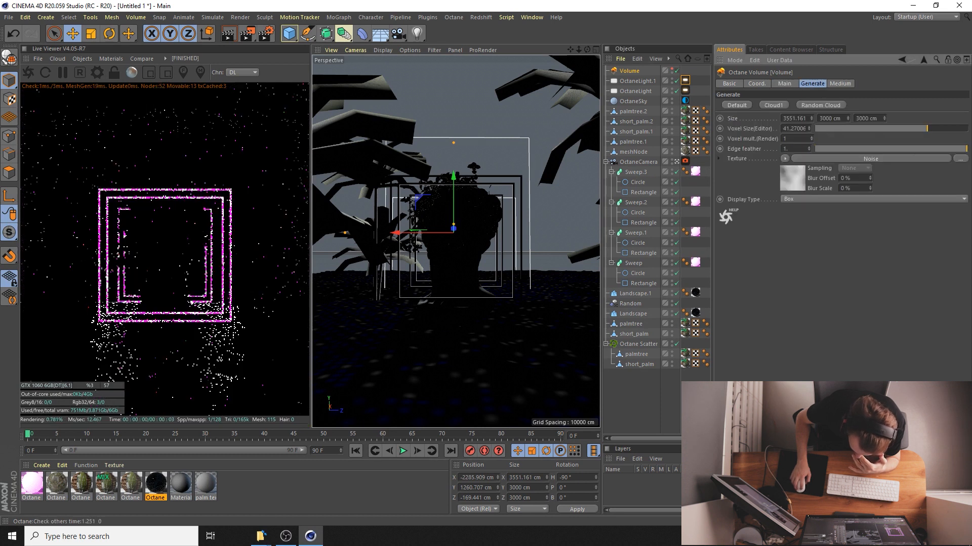
Reposition the volume along X to about -1905 cm and raise it to about Y 1981 cm
left_click_drag(456, 229, 442, 230)
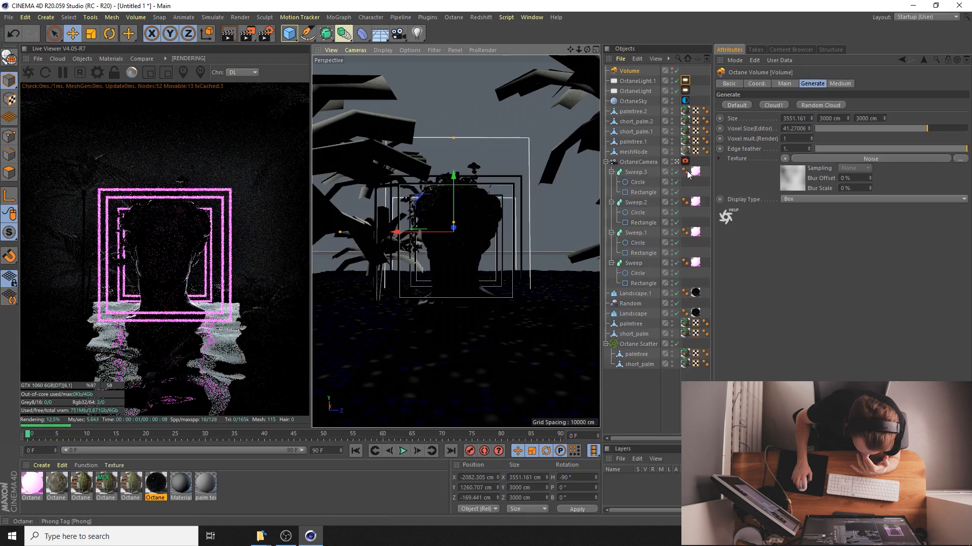
left_click(677, 162)
left_click_drag(443, 185, 451, 186)
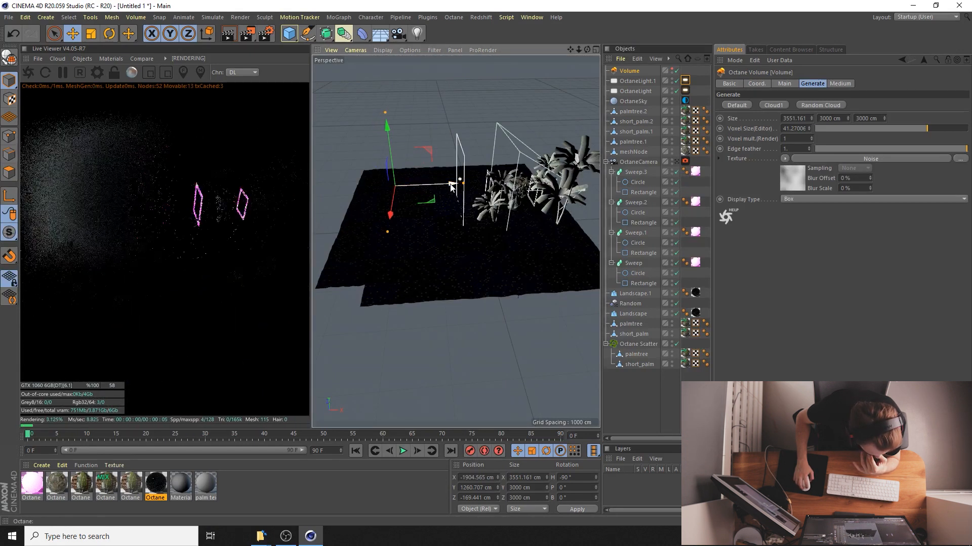
left_click(677, 162)
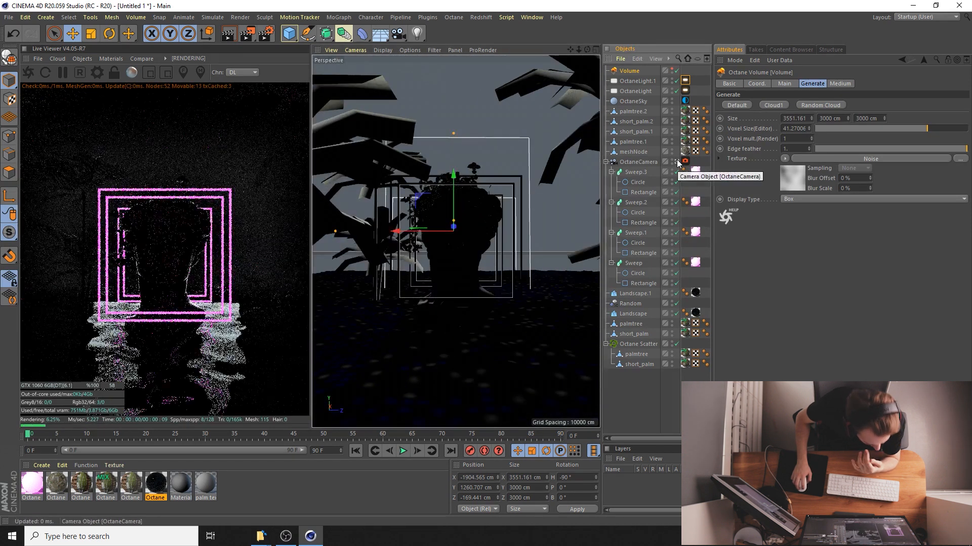
left_click_drag(455, 183, 456, 140)
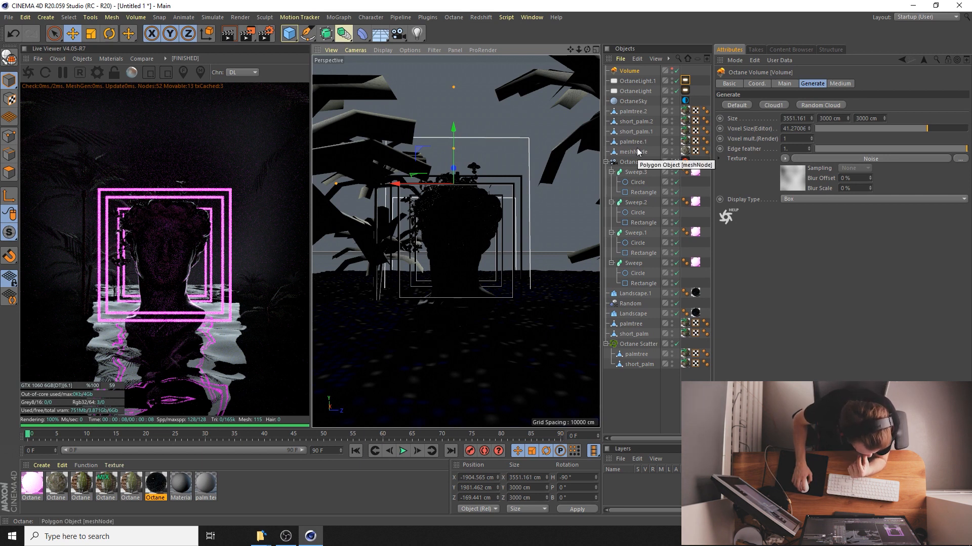
Replace the OctaneSky with an Octane daylight that uses the Nishita daylight model
left_click(633, 101)
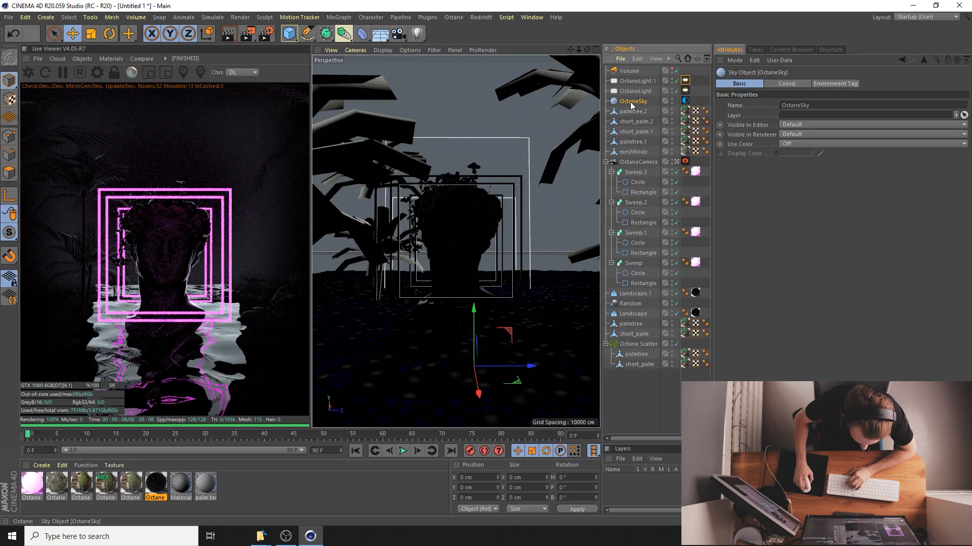
key("Delete")
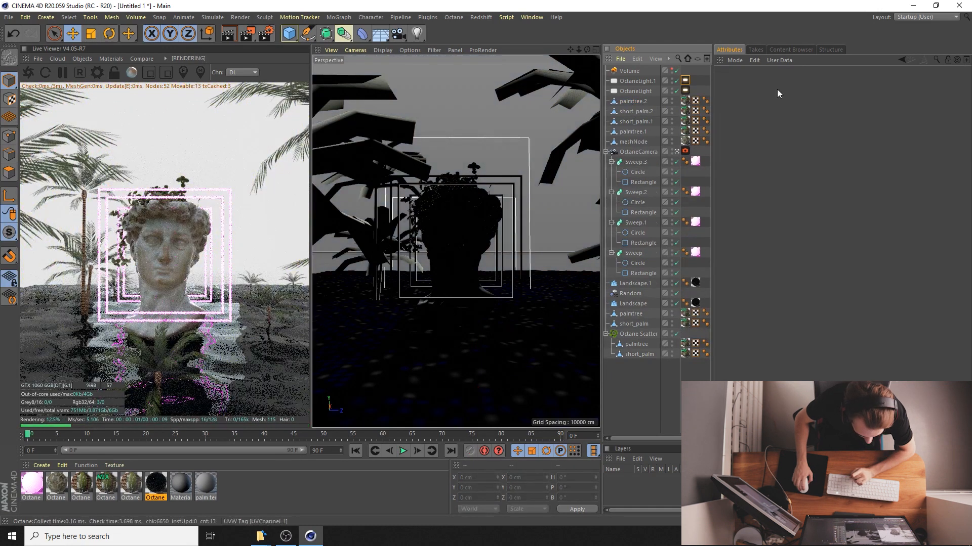
left_click(81, 59)
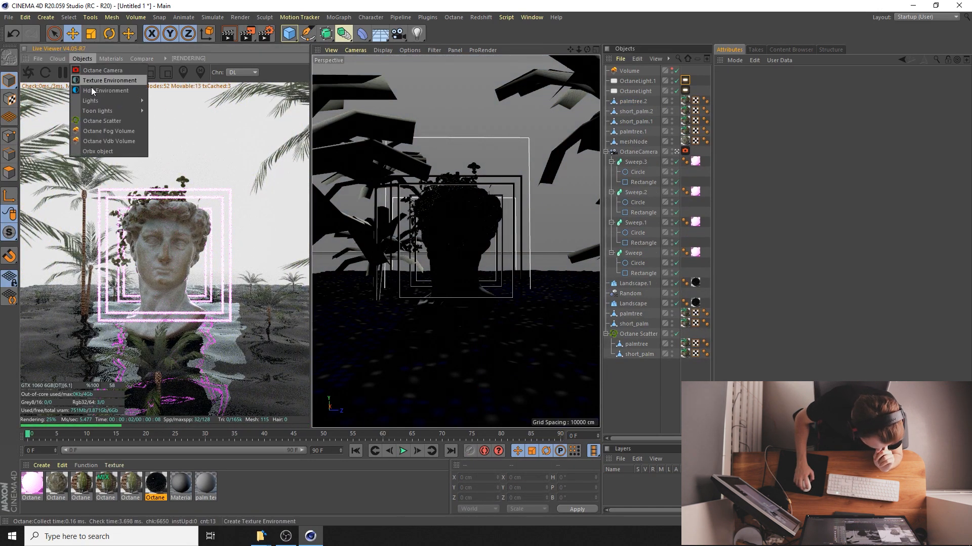
mouse_move(96, 100)
left_click(172, 105)
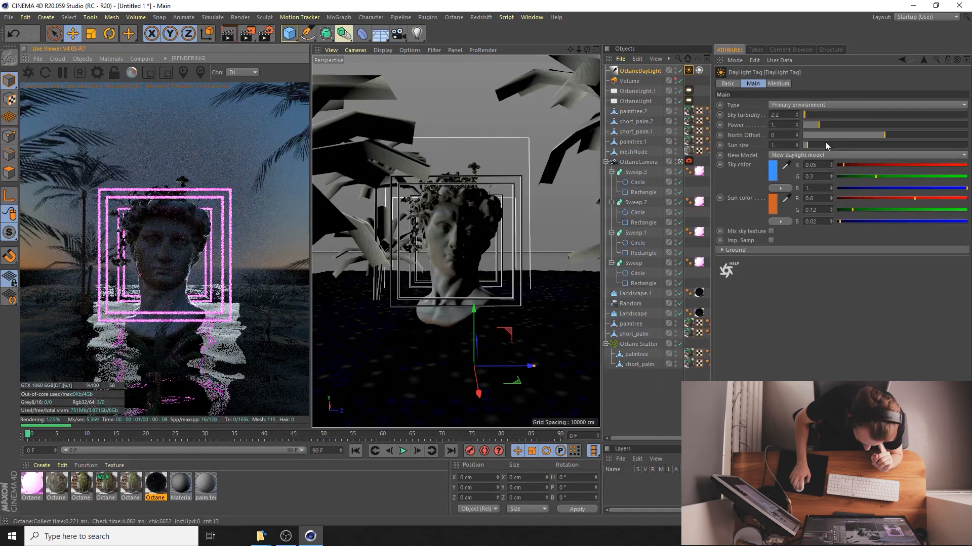
left_click(809, 155)
left_click(792, 183)
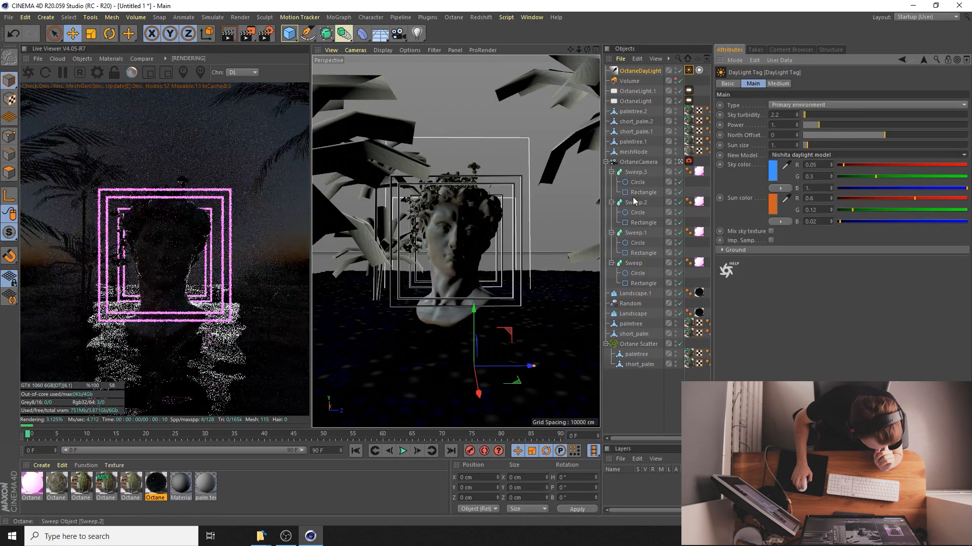
Rotate the OctaneDayLight to a heading of about -226°
left_click(110, 33)
mouse_move(498, 380)
left_mouse_down()
mouse_move(468, 382)
mouse_move(495, 383)
left_mouse_up()
mouse_move(479, 386)
left_mouse_down()
mouse_move(469, 382)
mouse_move(480, 382)
left_mouse_up()
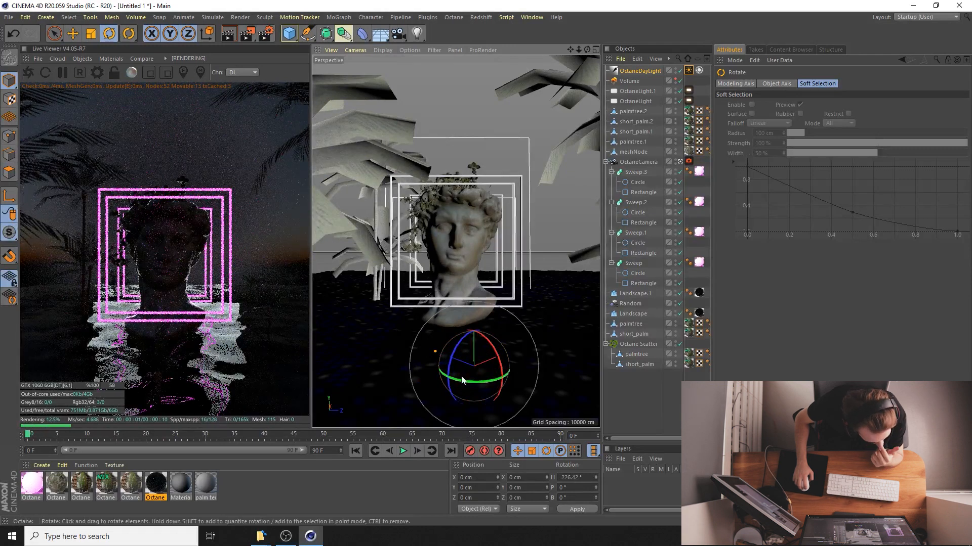
Enable the Sun expression on the OctaneDayLight and return to its DayLight tag settings
left_click(688, 71)
left_click(724, 84)
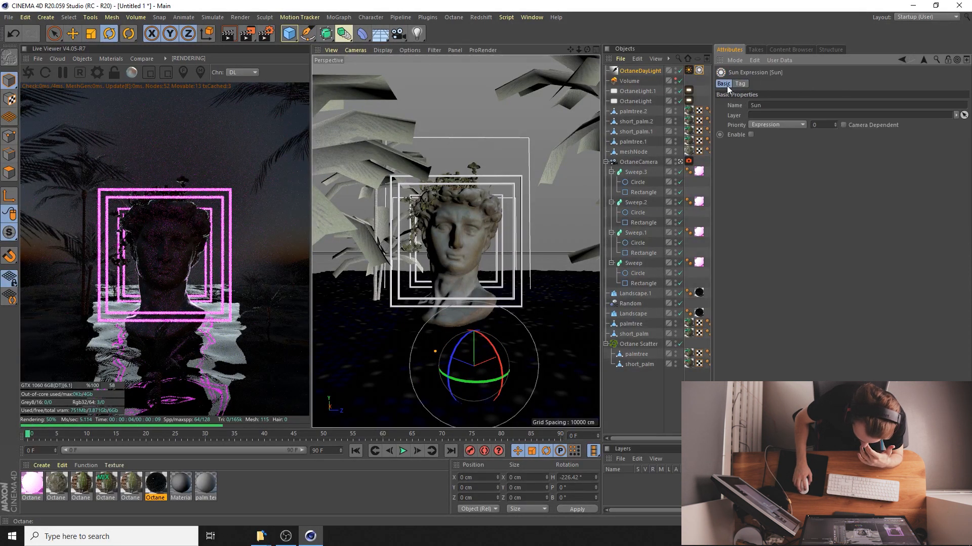
left_click(751, 134)
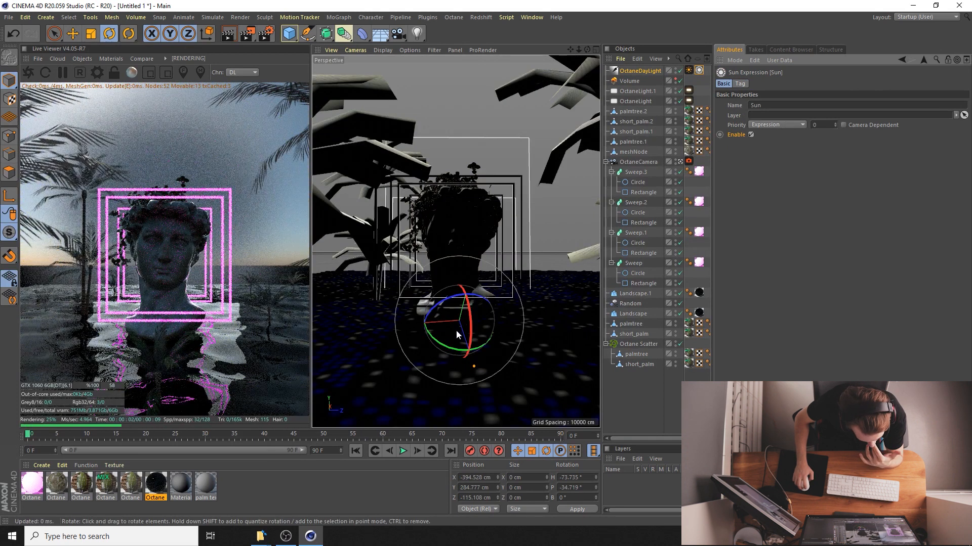
left_click(687, 71)
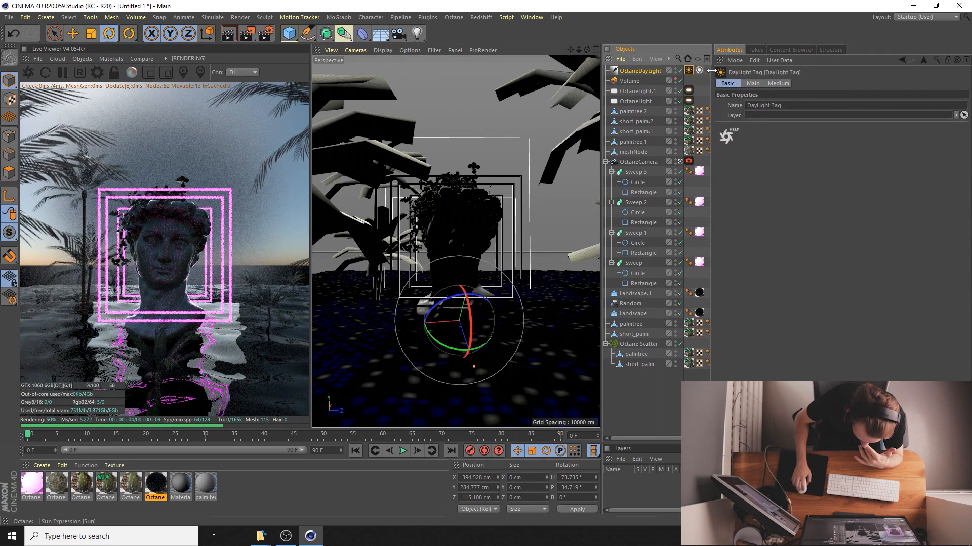
Try the volume's edge feather at 0 and set it to about 0.18
left_click(650, 80)
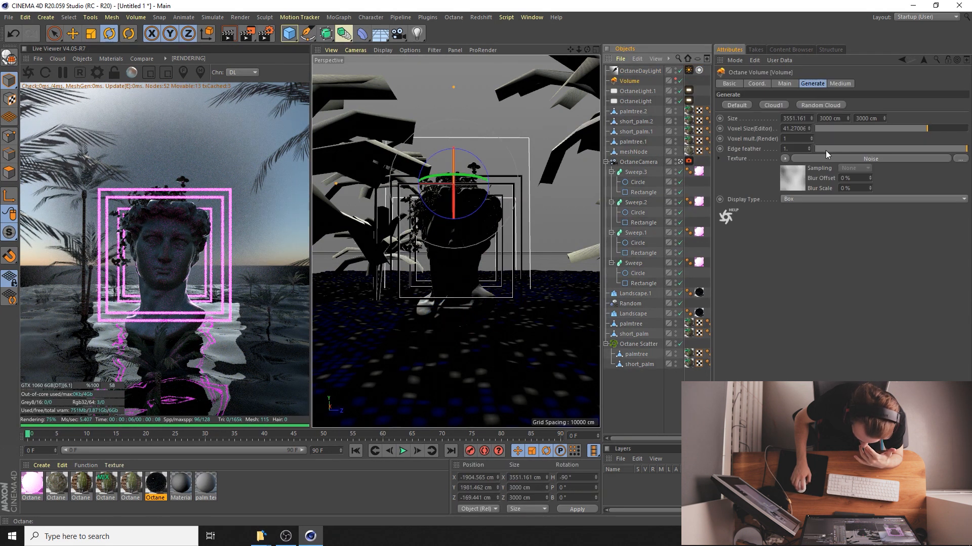
left_click_drag(827, 151, 784, 149)
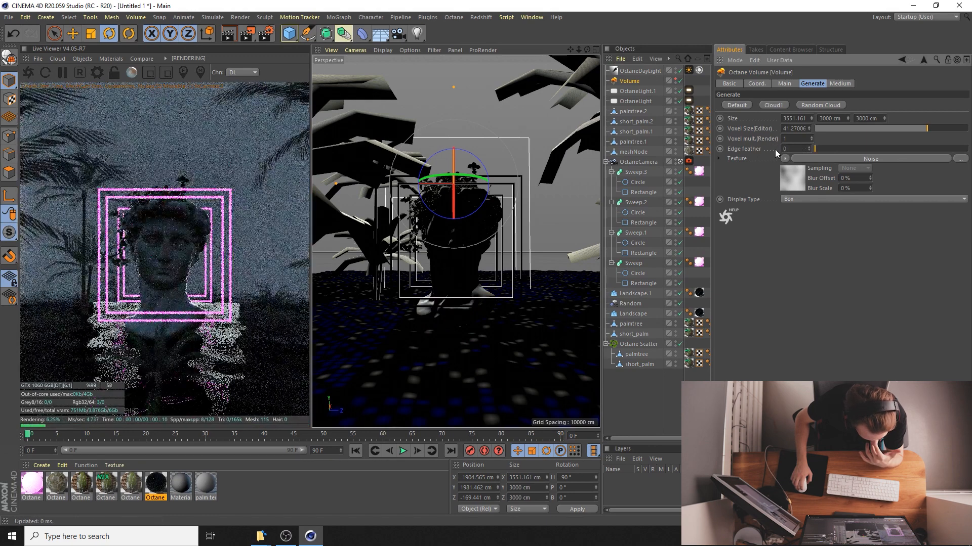
left_click_drag(820, 149, 843, 150)
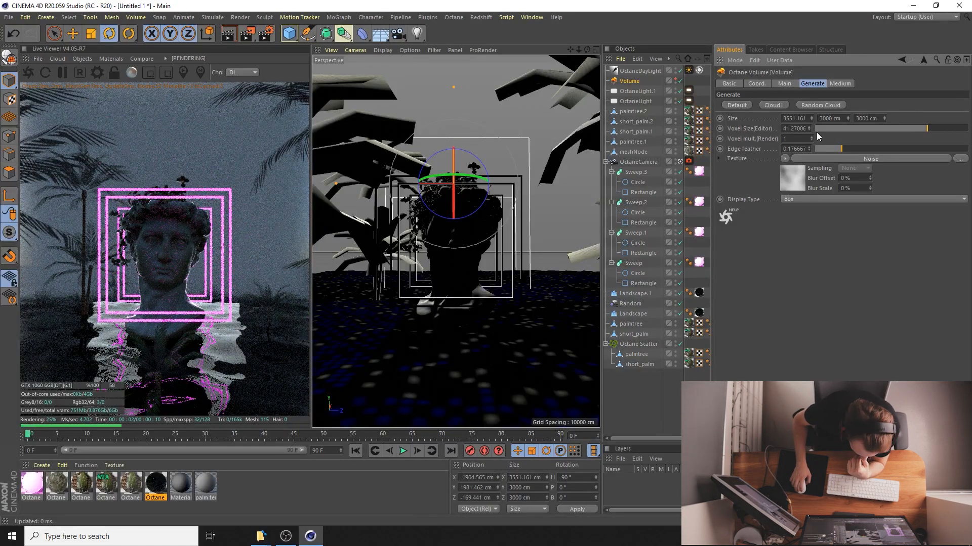
Assign an Octane Scattering Medium to the medium of the OctaneDayLight's DayLight tag
left_click(688, 71)
left_click(783, 84)
left_click(775, 124)
mouse_move(794, 312)
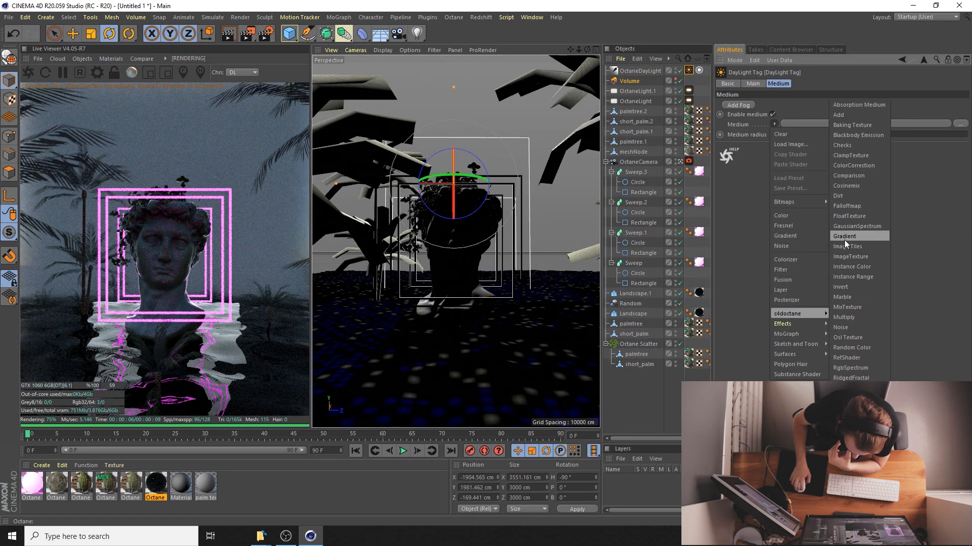
left_click(856, 388)
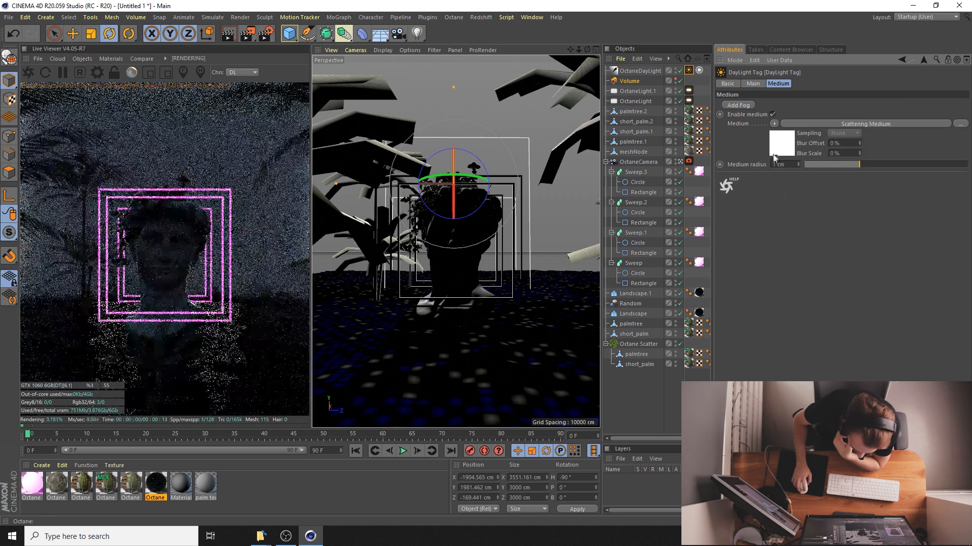
Give the daylight's scattering medium an Octane FloatTexture for absorption and check that texture's settings
left_click(782, 146)
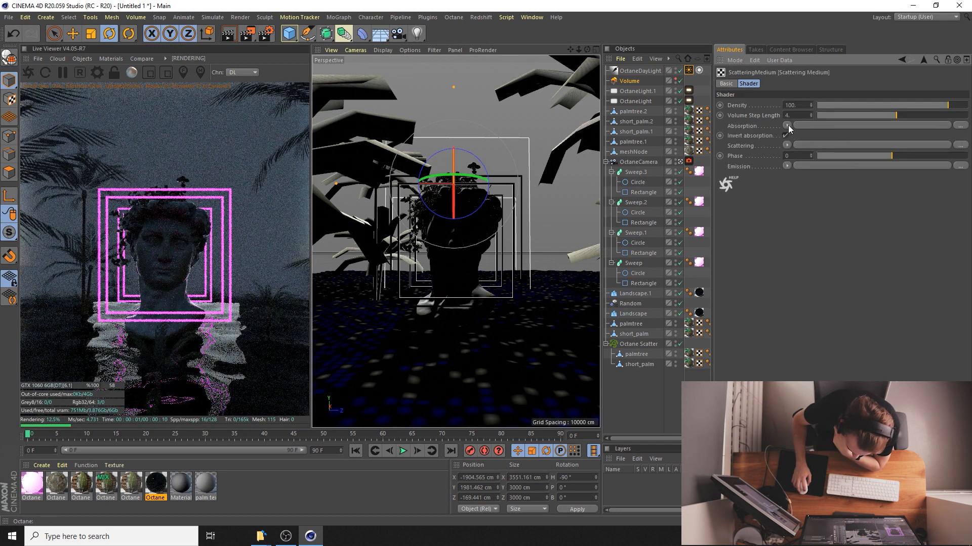
left_click(786, 125)
mouse_move(804, 316)
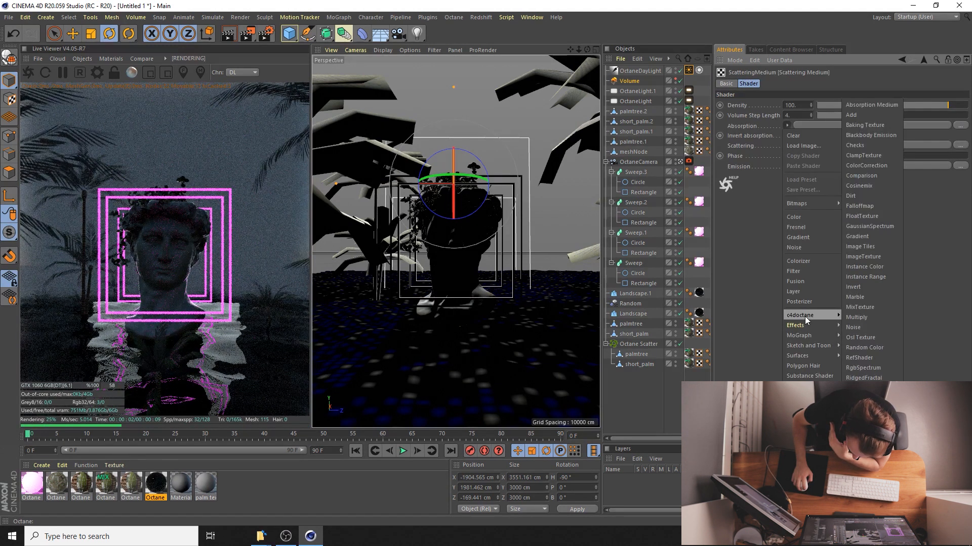
left_click(863, 215)
left_click(807, 141)
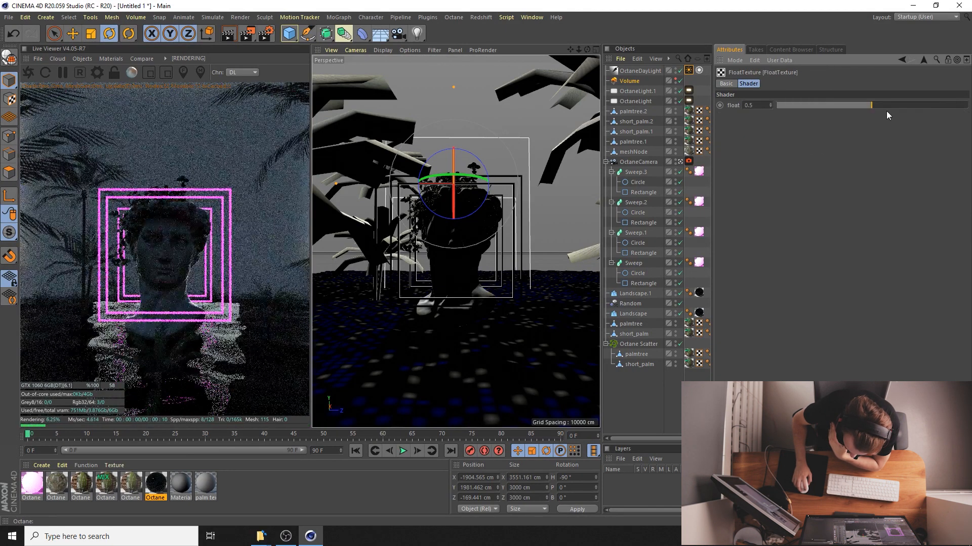
left_click(901, 60)
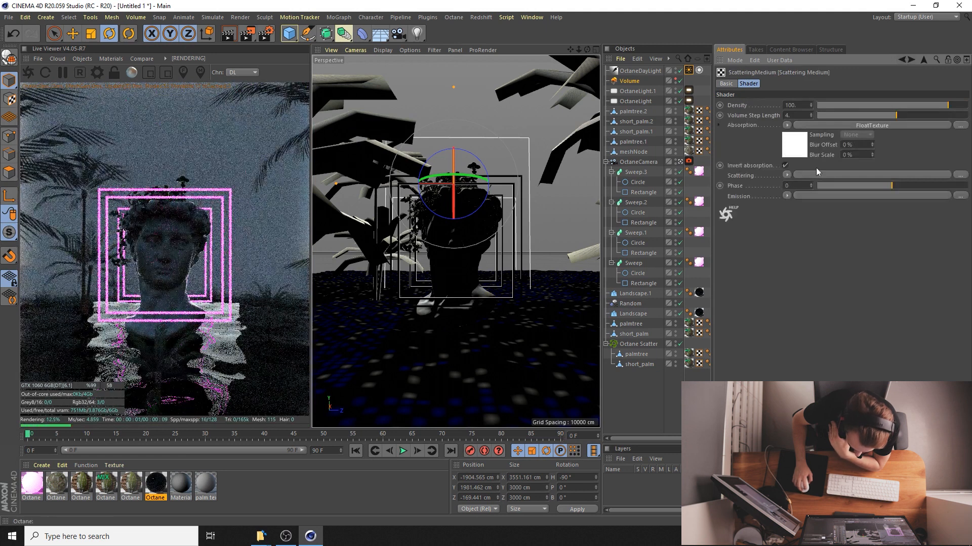
Assign a FloatTexture to the medium's scattering and lower its density to about 19.5
left_click(787, 175)
mouse_move(809, 364)
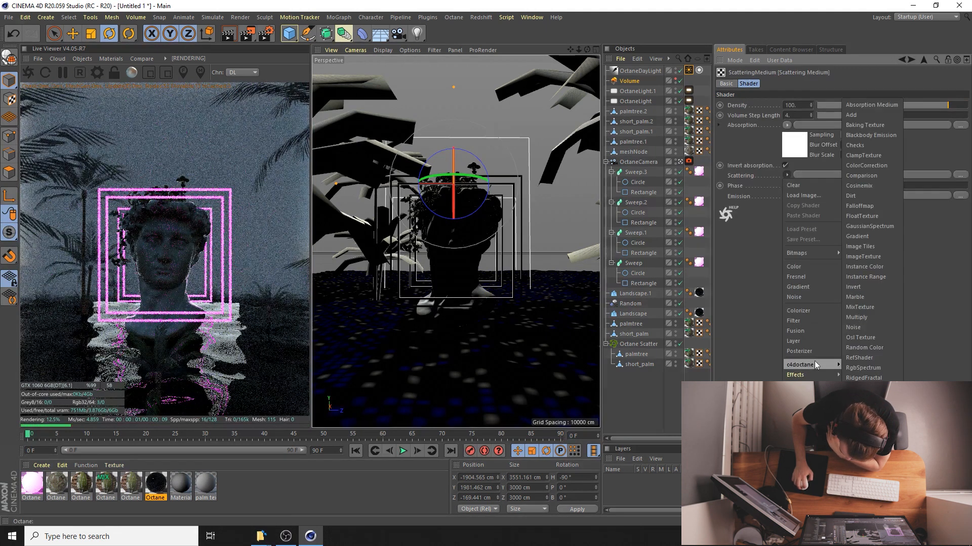
left_click(868, 215)
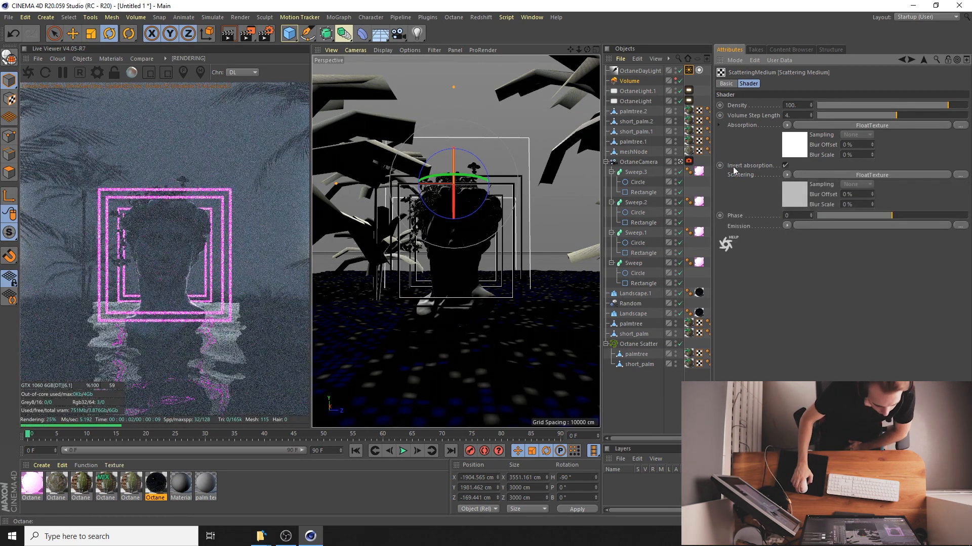
left_click(931, 105)
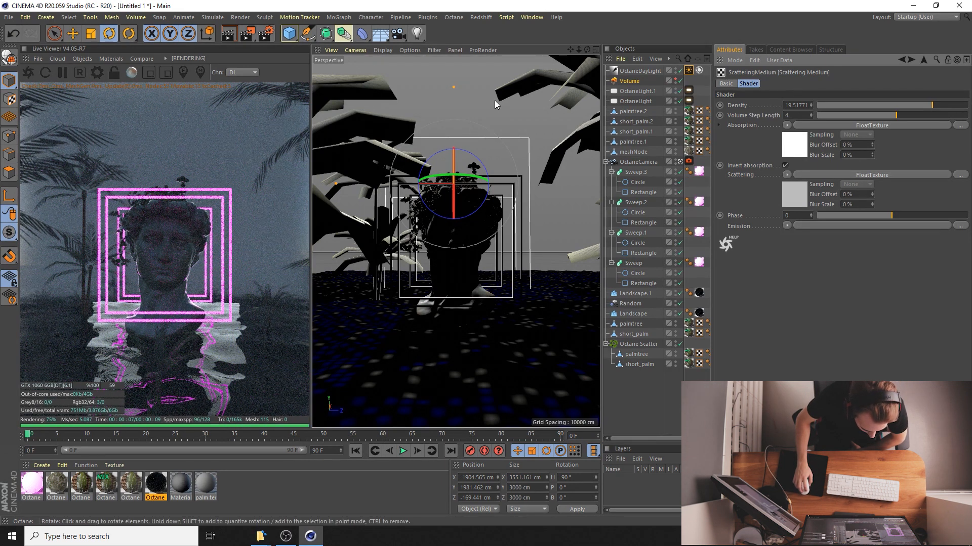
Set the volume's edge feather to 0
left_click(638, 83)
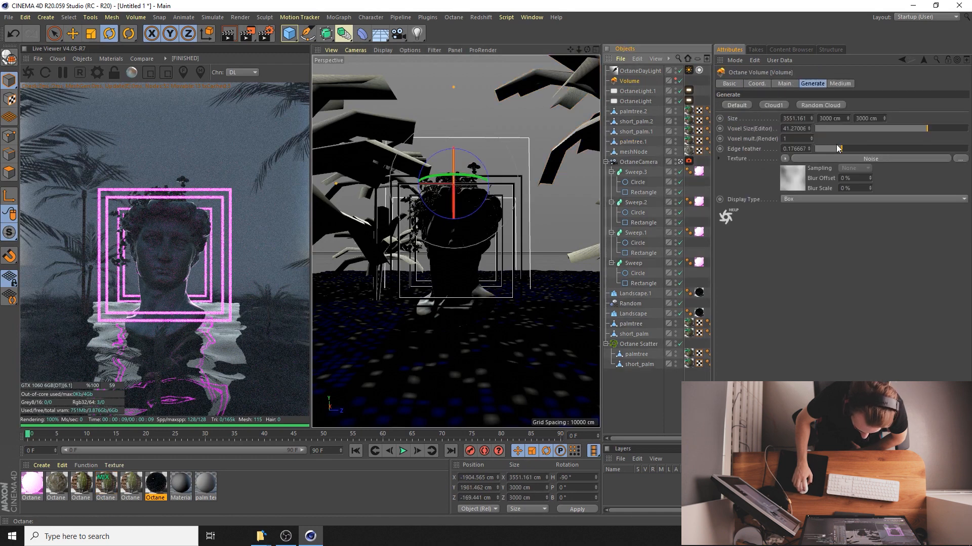
left_click_drag(832, 148, 784, 150)
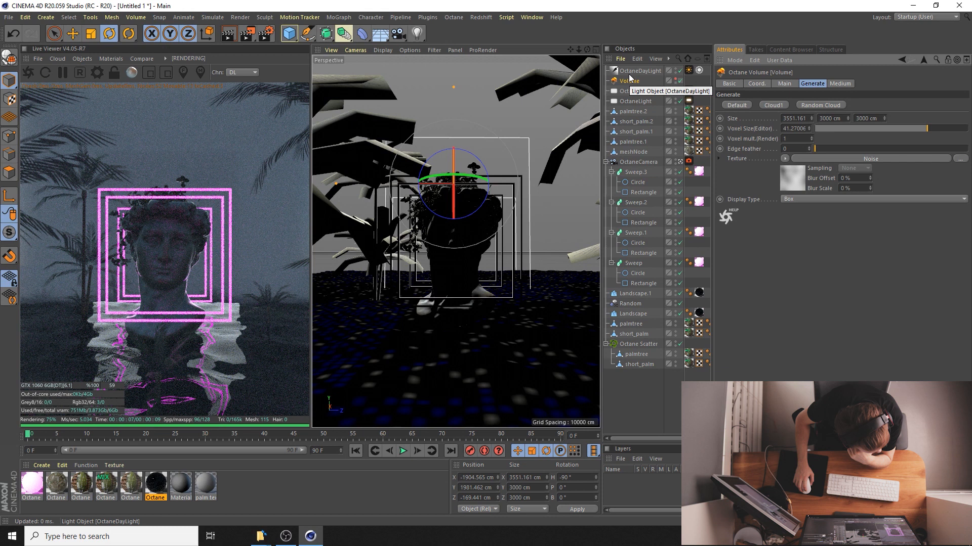
Set the emission power of the pink neon material to about 18.4
double_click(29, 493)
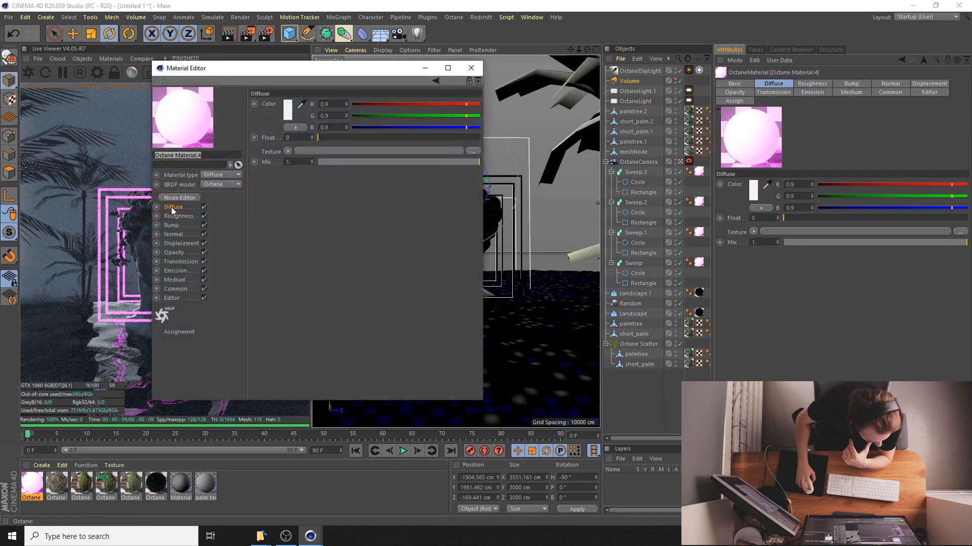
left_click(174, 272)
left_click(292, 134)
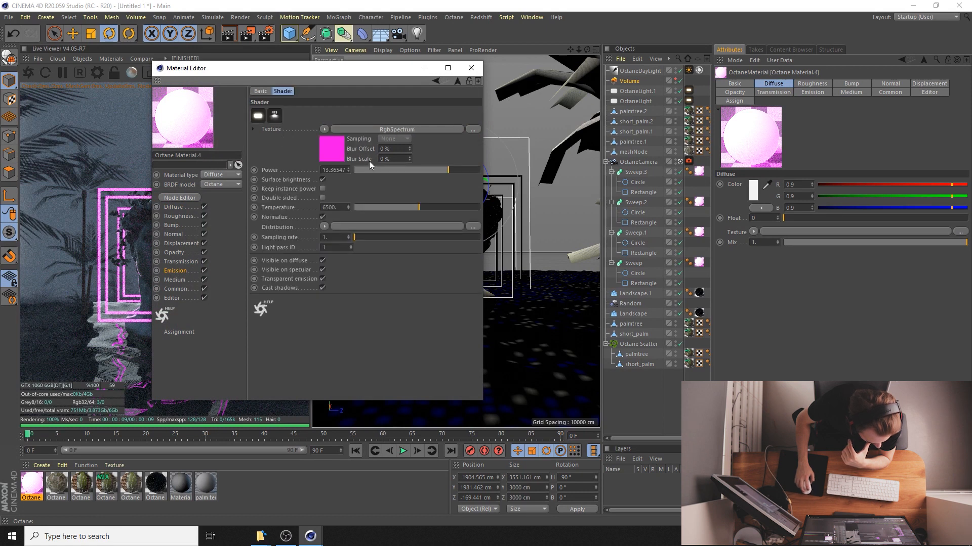
left_click_drag(436, 171, 418, 171)
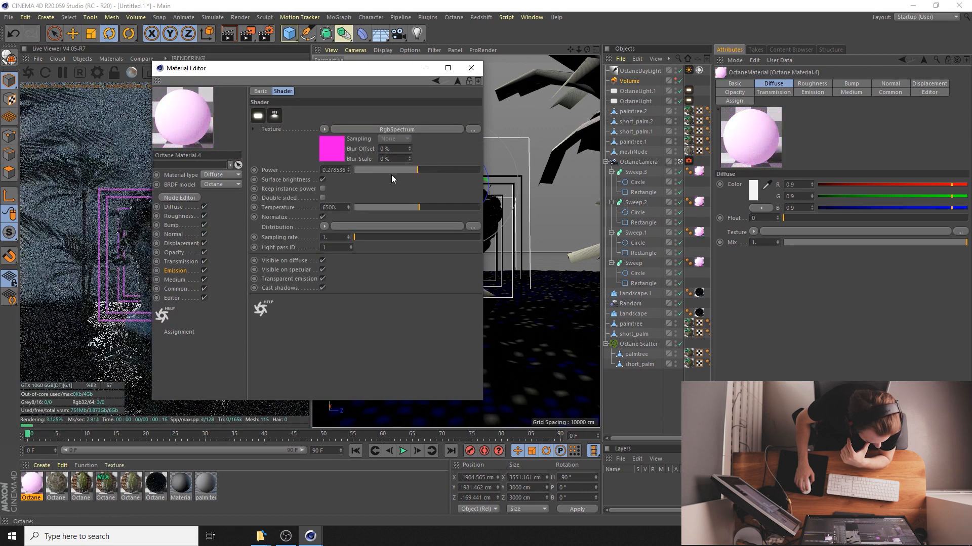
left_click_drag(310, 70, 553, 96)
left_click_drag(632, 192, 693, 193)
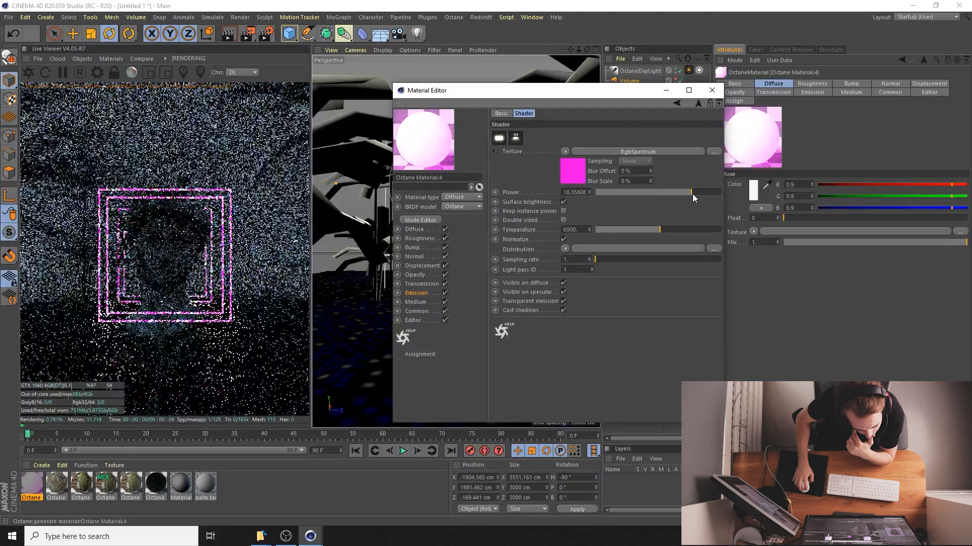
left_click(712, 90)
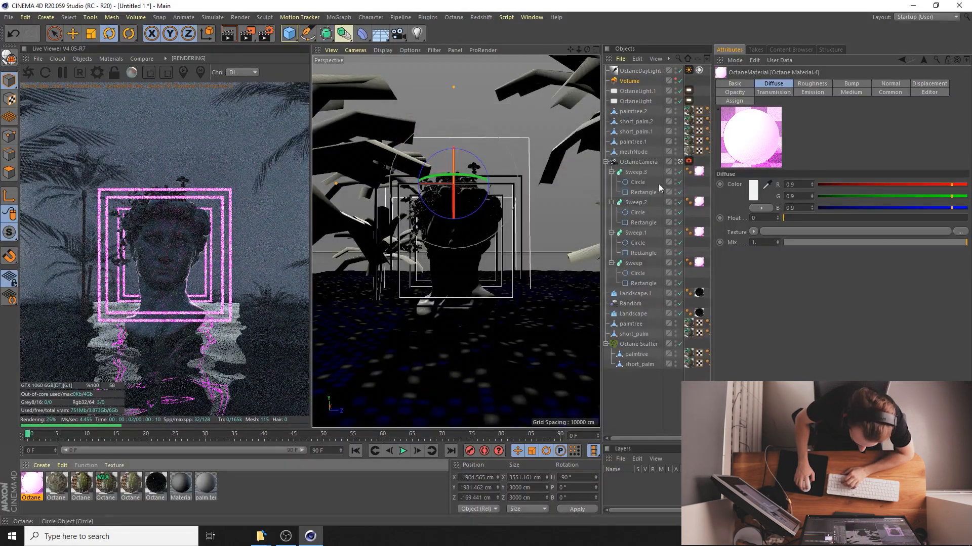
left_click(674, 183)
double_click(785, 124)
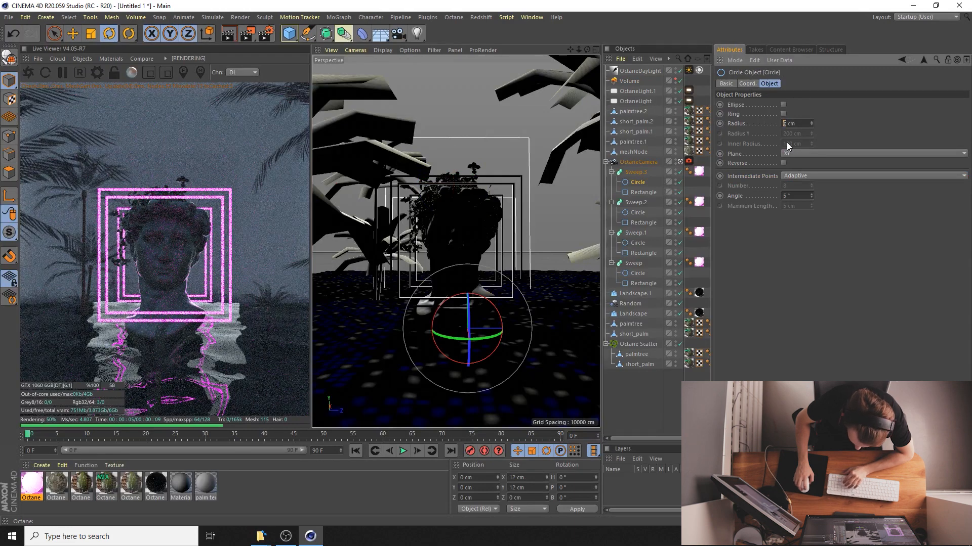
left_click(638, 211)
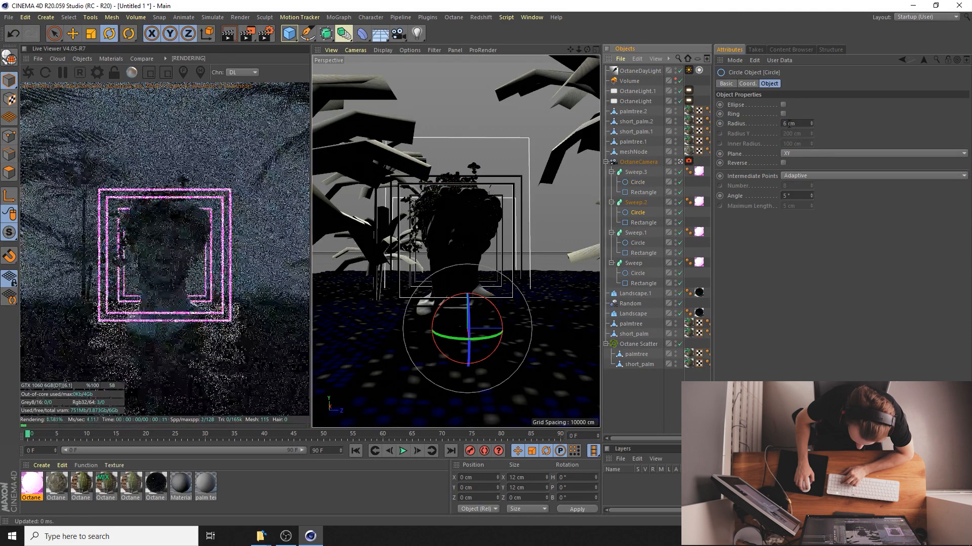
left_click(639, 273)
double_click(784, 123)
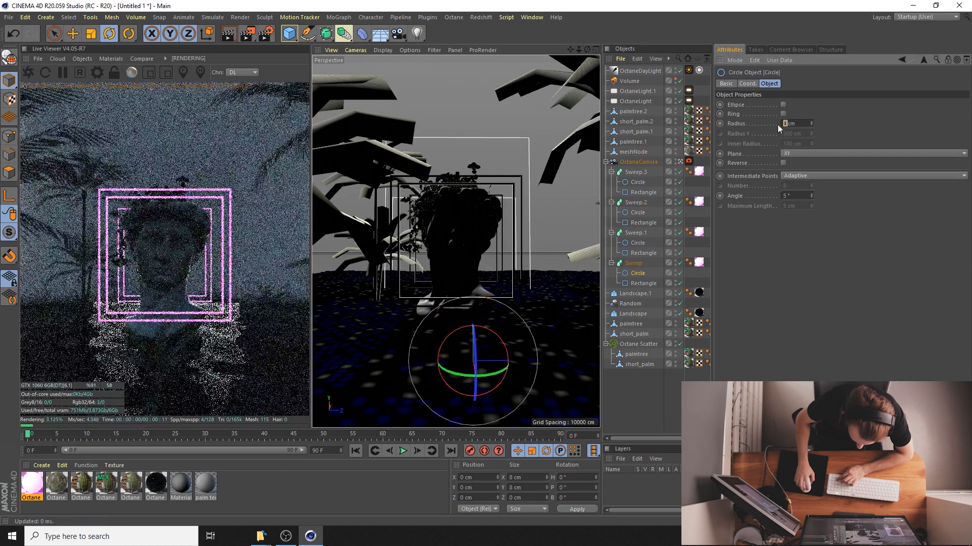
type("2")
key("Return")
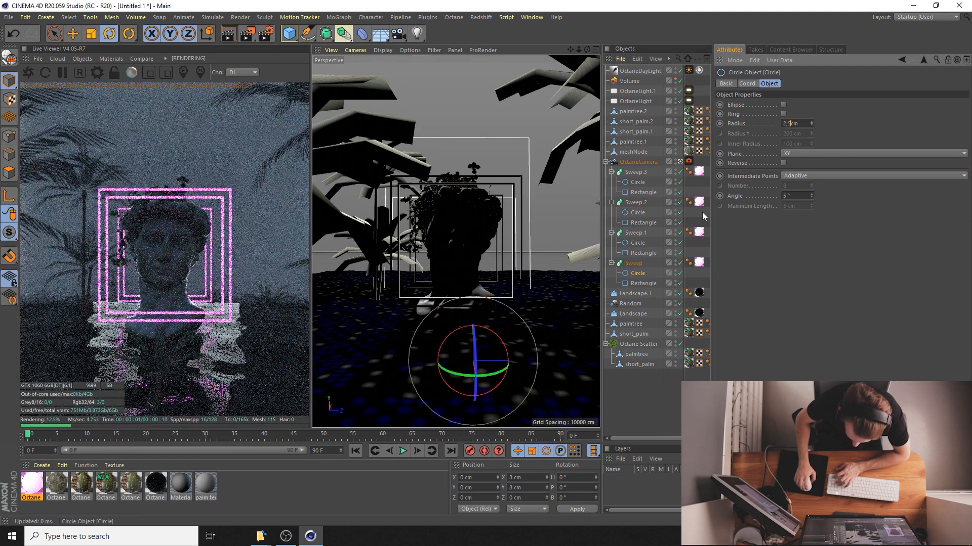
Set the radius of Sweep.1's profile circle to 2.5 cm
left_click(638, 243)
left_click_drag(787, 123, 764, 124)
type("25")
key("Return")
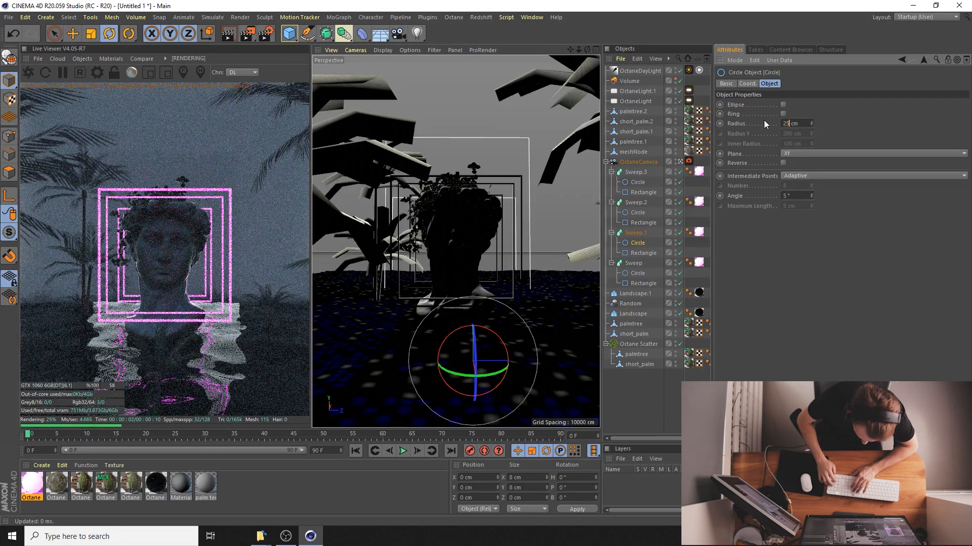
key("Return")
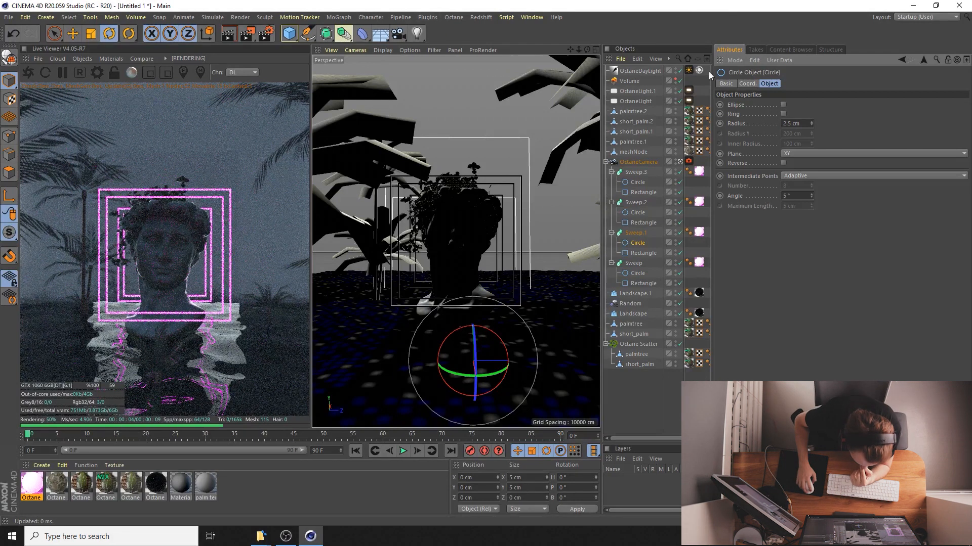
Disable the OctaneDayLight and enable it again to compare its effect on the render
left_click(678, 72)
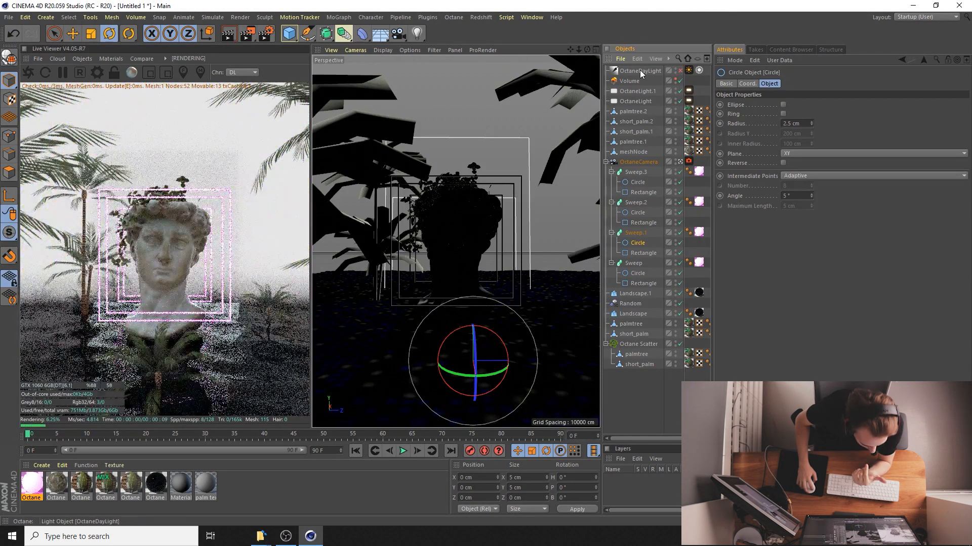
left_click(641, 71)
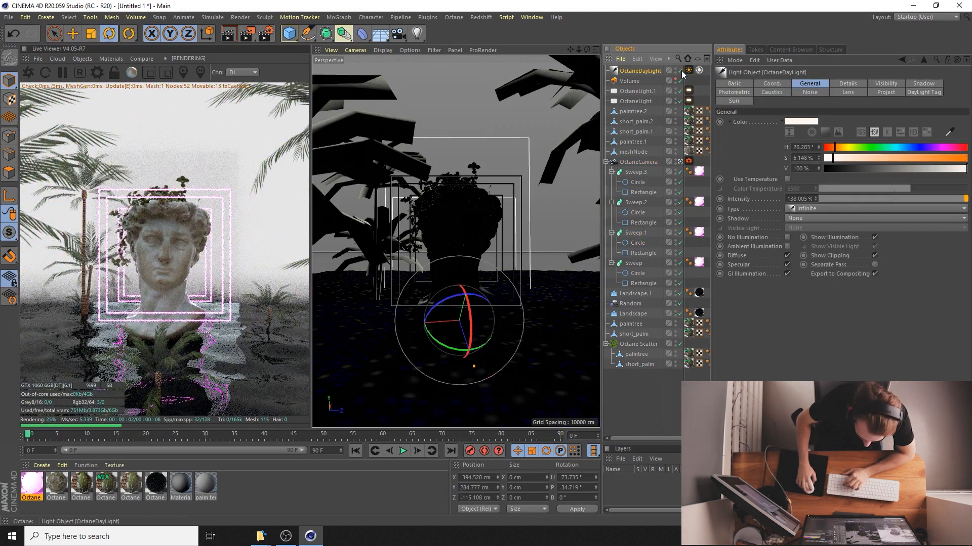
left_click(680, 70)
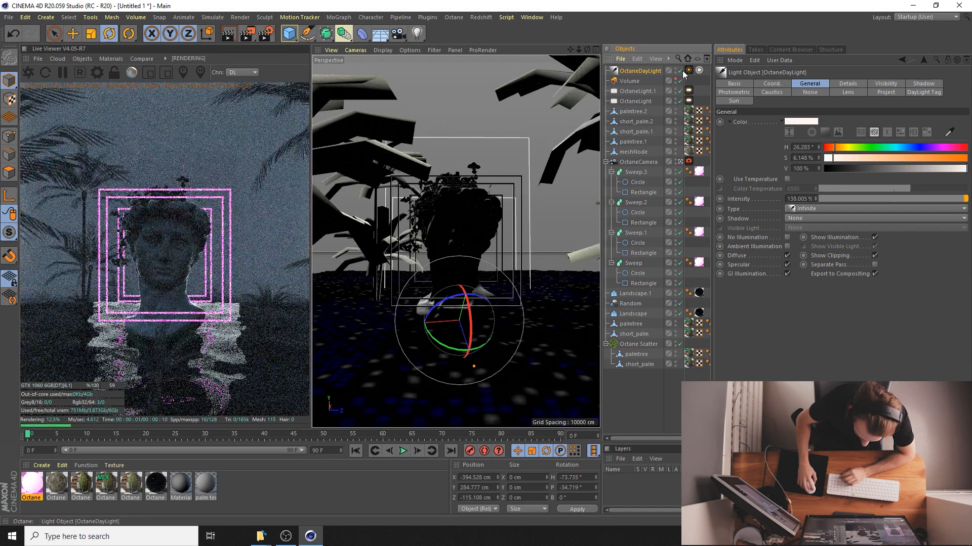
Lower the DayLight tag's power to about 0.12 and raise its sun size to about 12.8
left_click(689, 70)
left_click(751, 84)
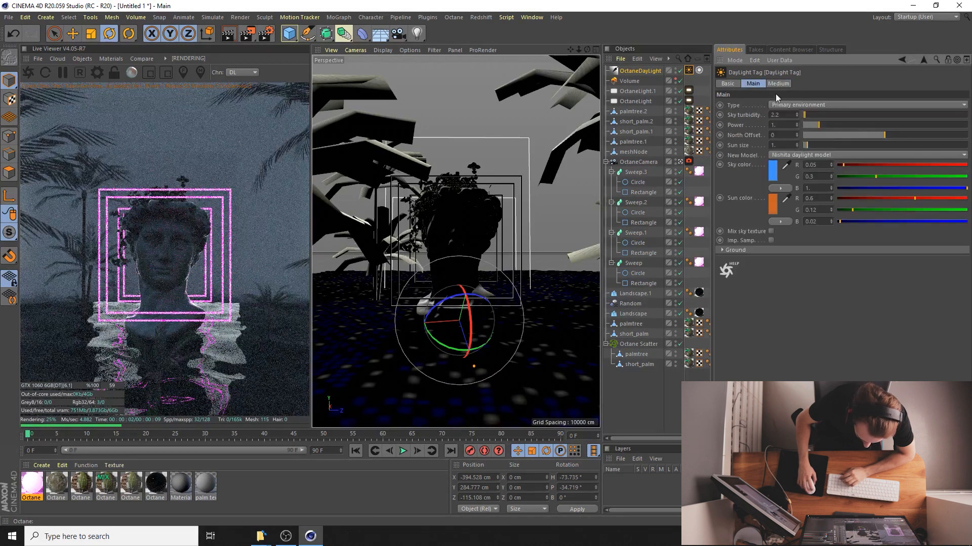
left_click_drag(818, 125, 804, 123)
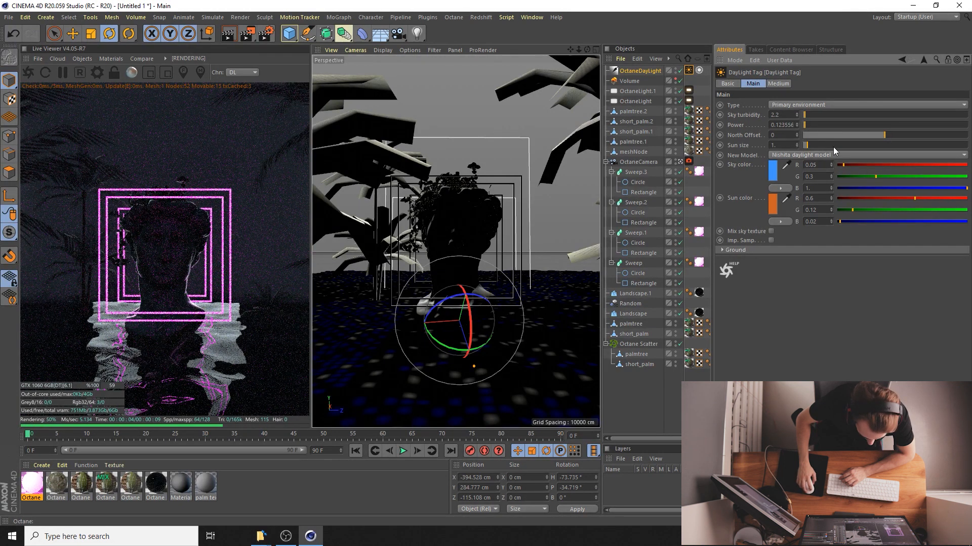
left_click_drag(851, 144, 879, 145)
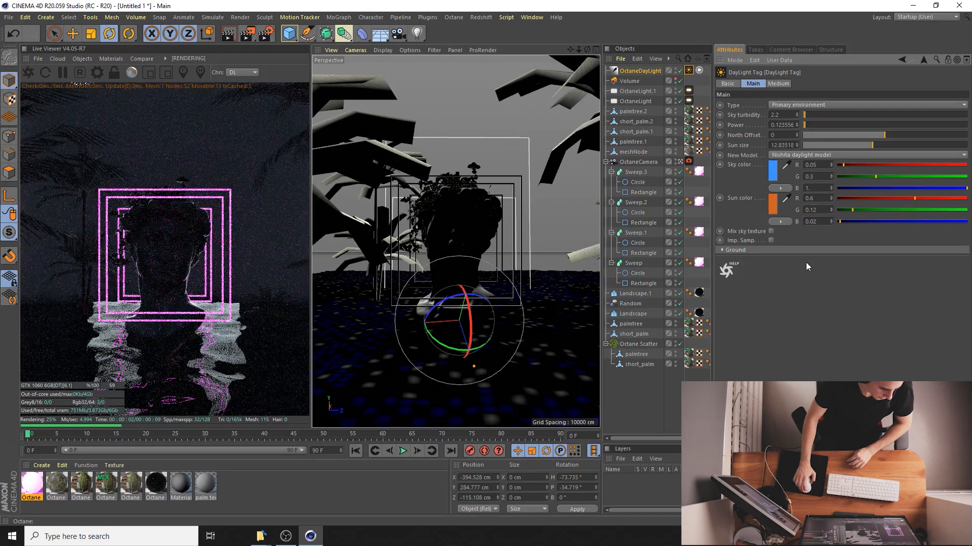
Set the density of the Octane Volume's medium to about 0.5
left_click(629, 81)
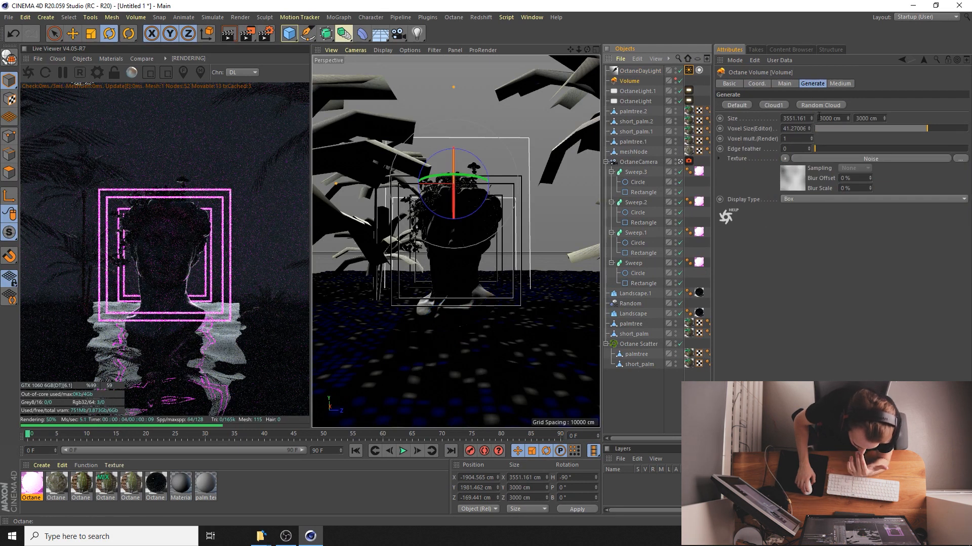
left_click(839, 83)
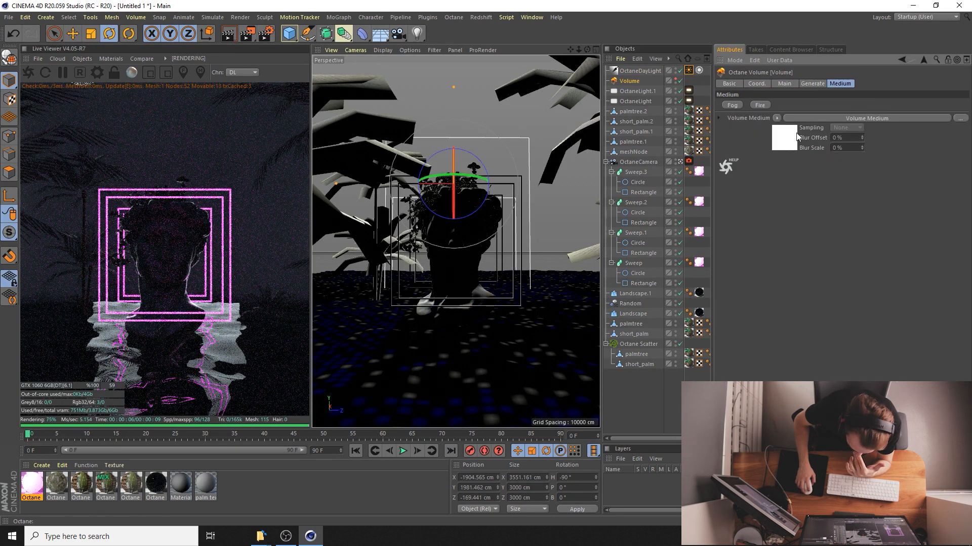
left_click(803, 129)
left_click(907, 84)
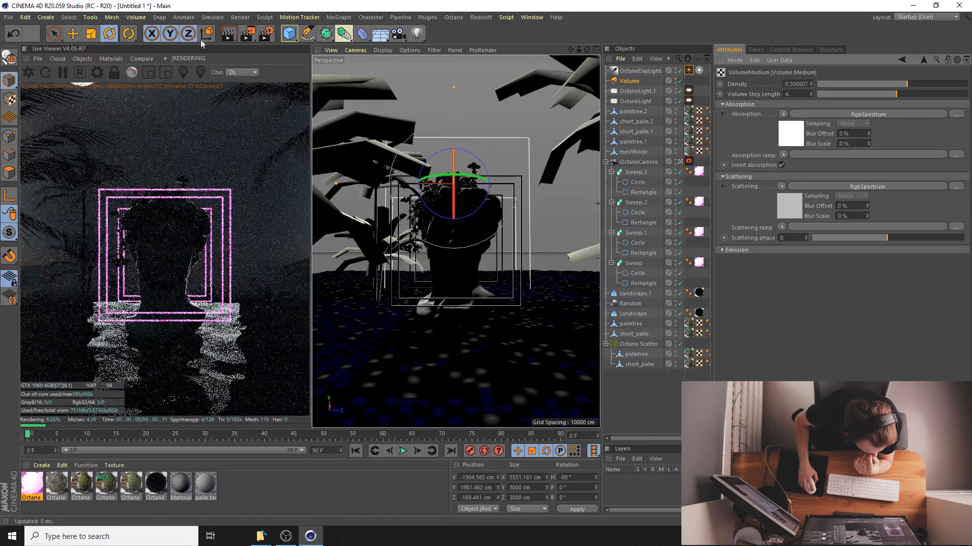
Move the fog volume along X to about 817 cm
key("e")
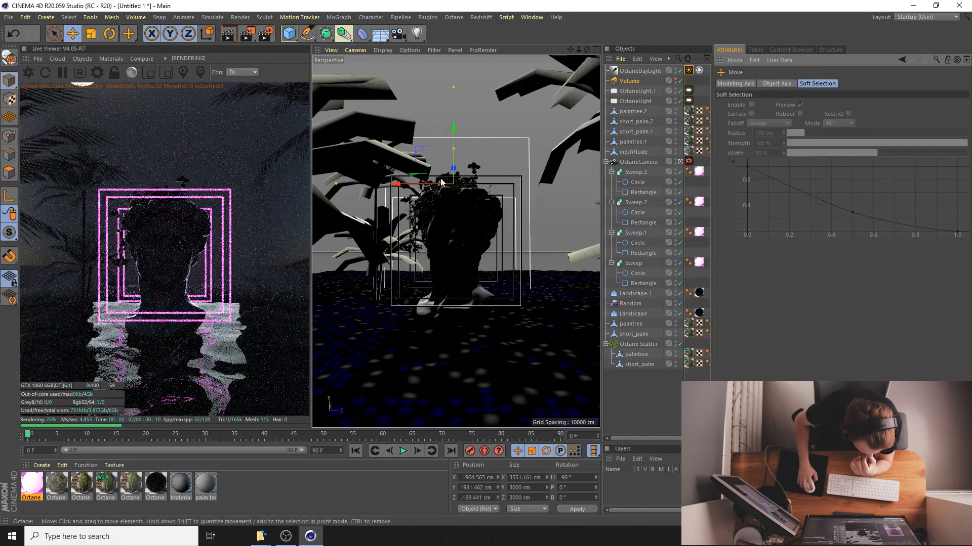
mouse_move(454, 175)
left_mouse_down()
mouse_move(469, 183)
mouse_move(458, 179)
left_mouse_up()
key("ctrl+z")
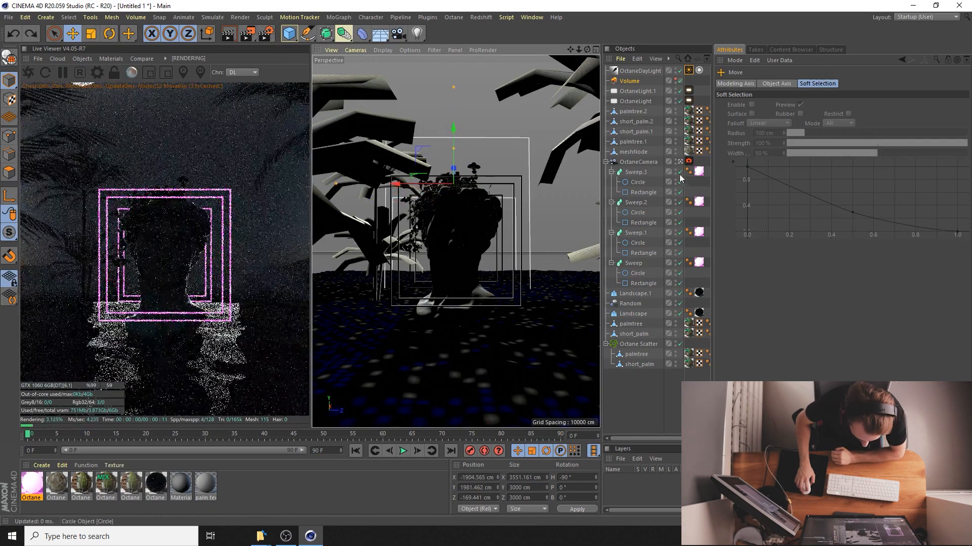
left_click(681, 163)
left_click_drag(449, 157, 521, 153)
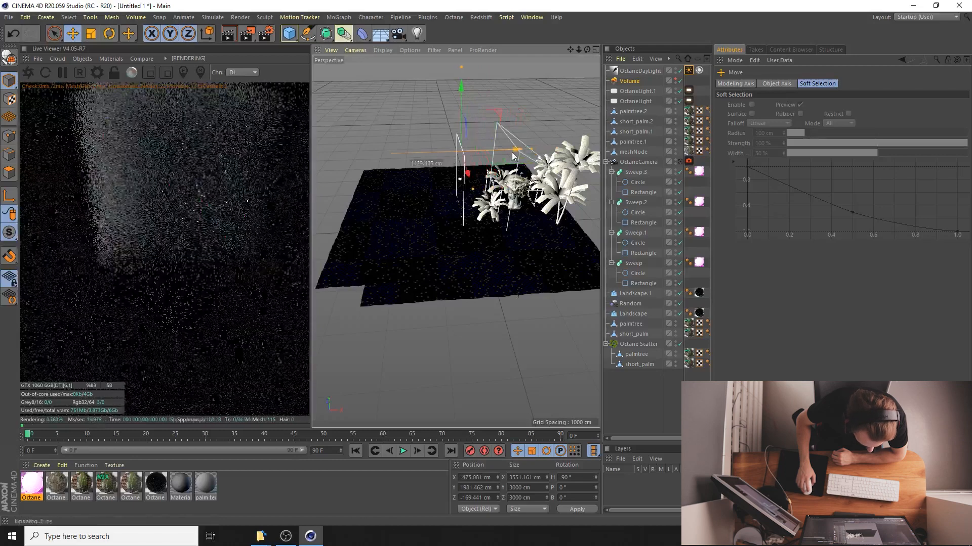
left_click(680, 163)
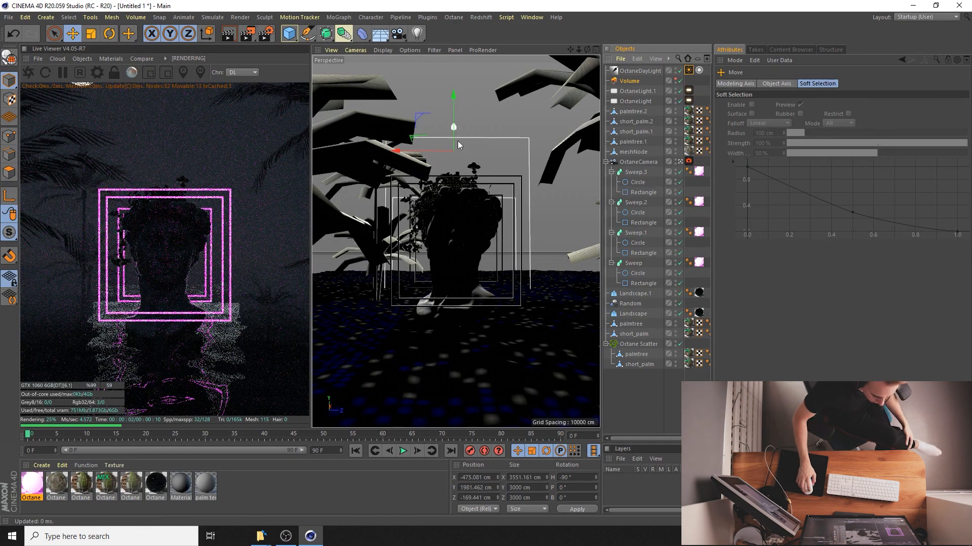
mouse_move(454, 140)
left_mouse_down()
mouse_move(472, 74)
mouse_move(452, 142)
left_mouse_up()
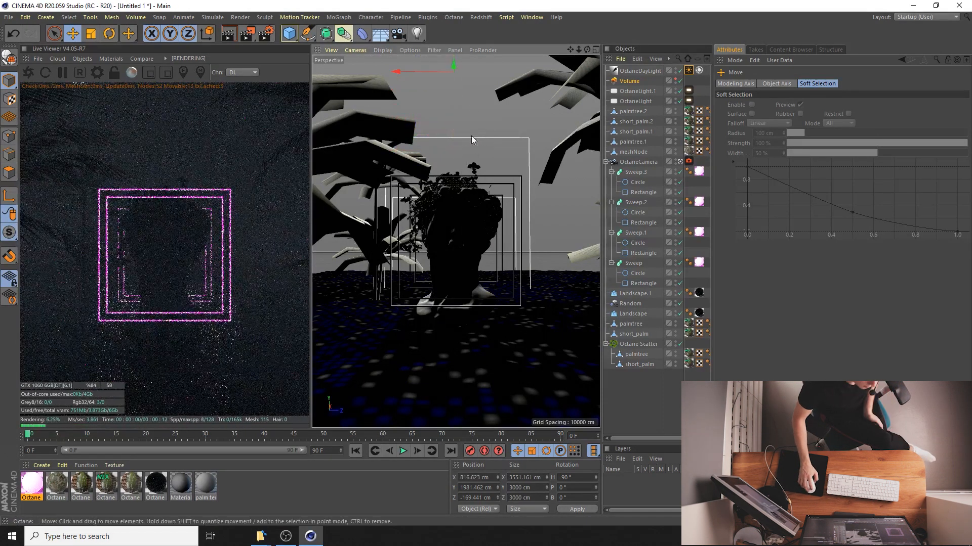
Set the volume medium's density to about 0.26 and its volume step length to about 4.54
left_click(650, 72)
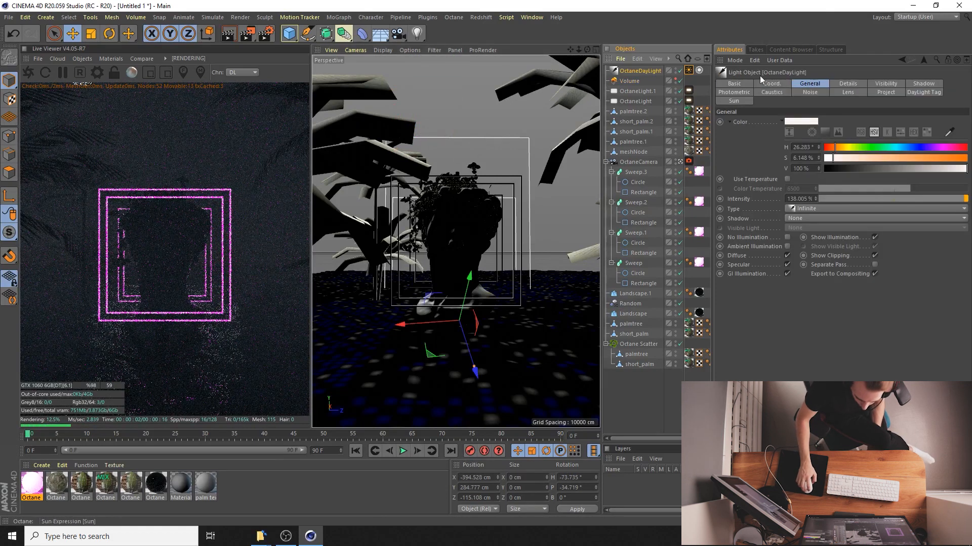
left_click(650, 80)
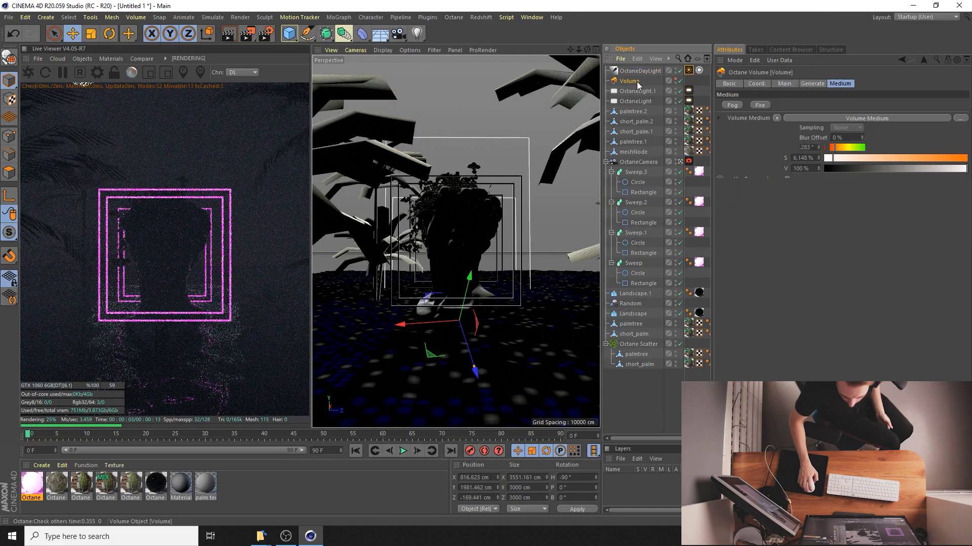
left_click(831, 106)
left_click(898, 84)
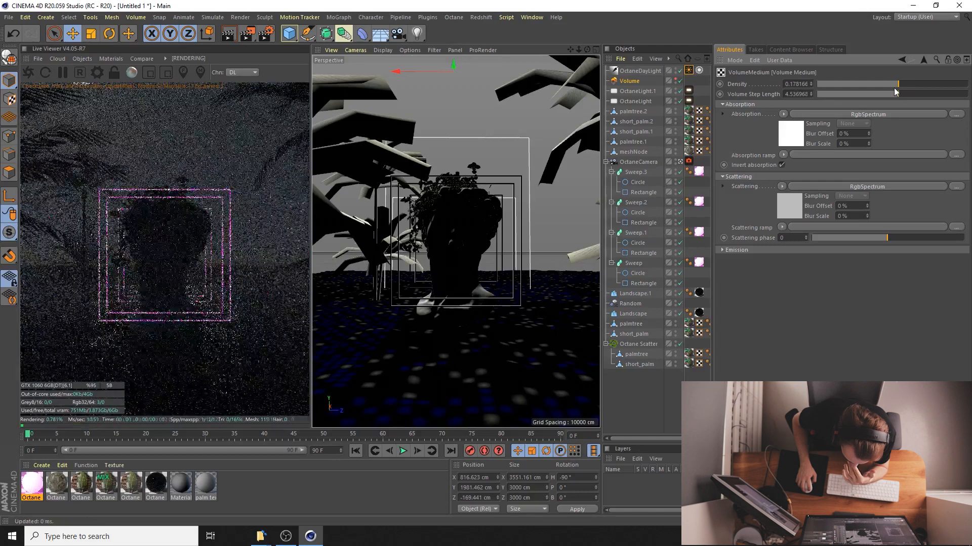
left_click(901, 84)
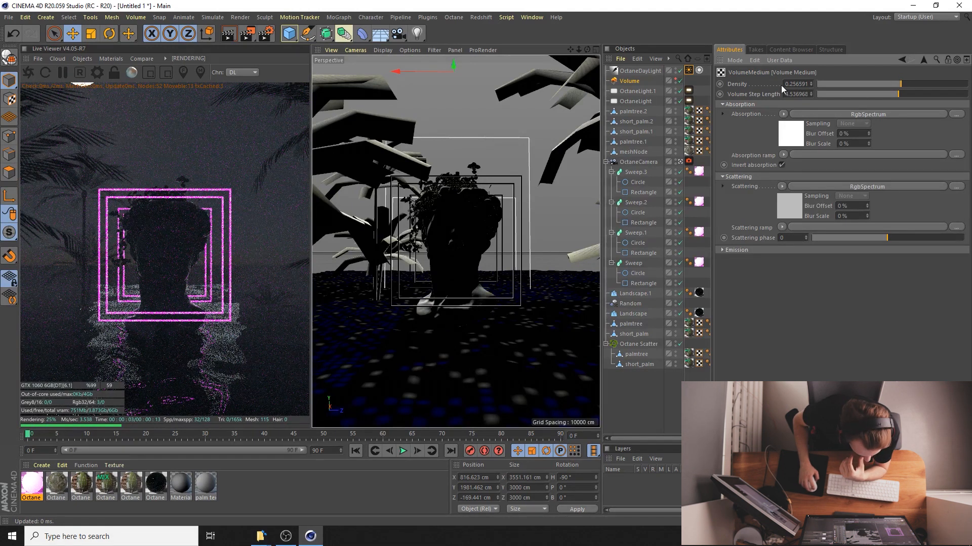
Set the north offset of the OctaneDayLight's DayLight tag to about 0.11
left_click(628, 82)
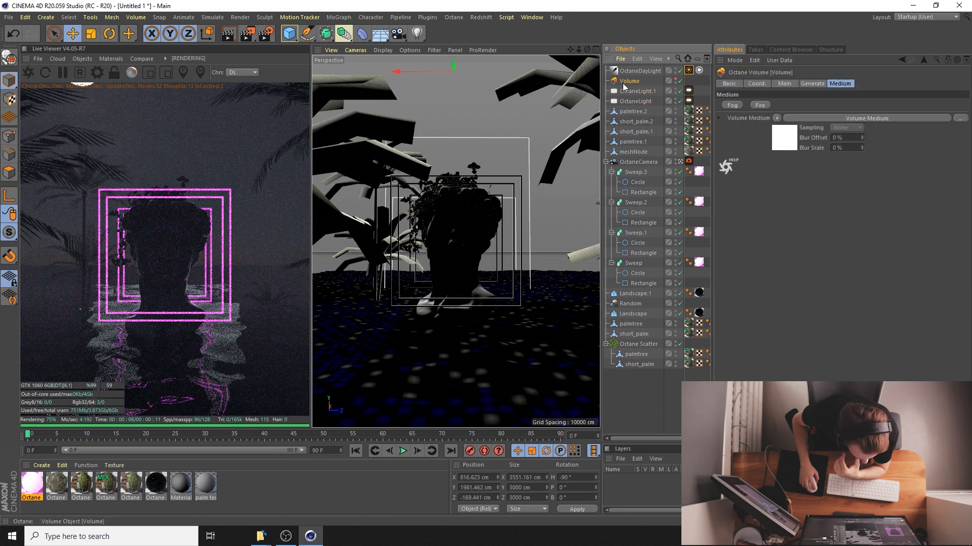
left_click(638, 71)
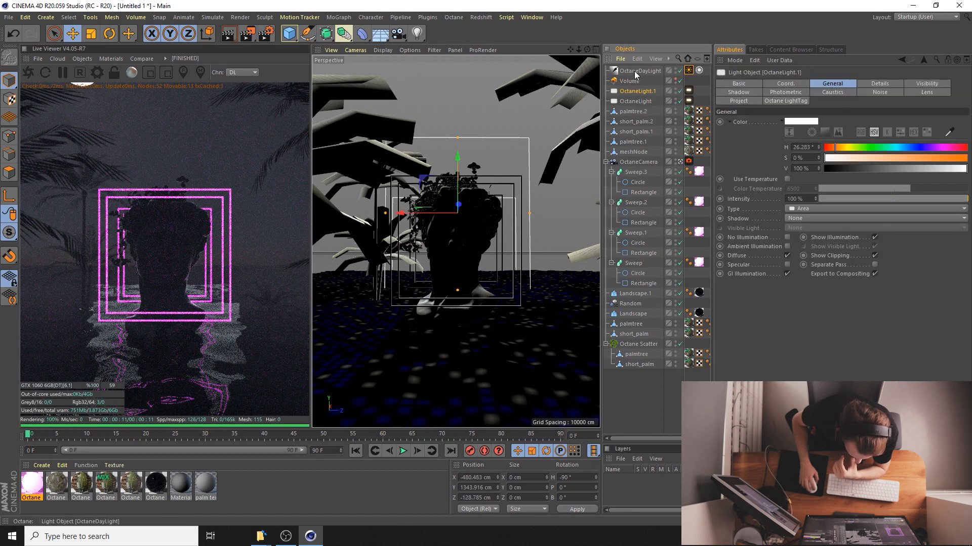
left_click(689, 71)
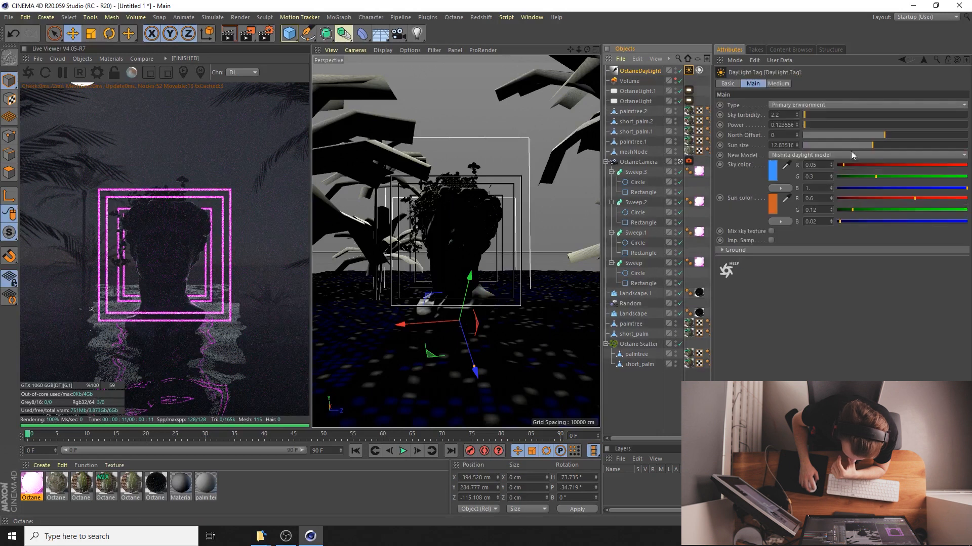
left_click(893, 135)
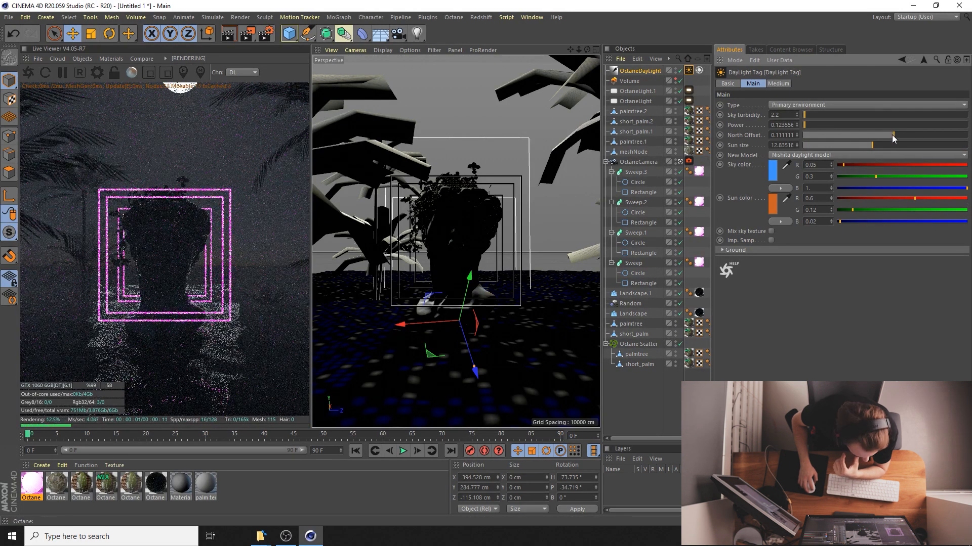
Set the time in the OctaneDayLight's Sun tag to 18:43:27
left_click(777, 84)
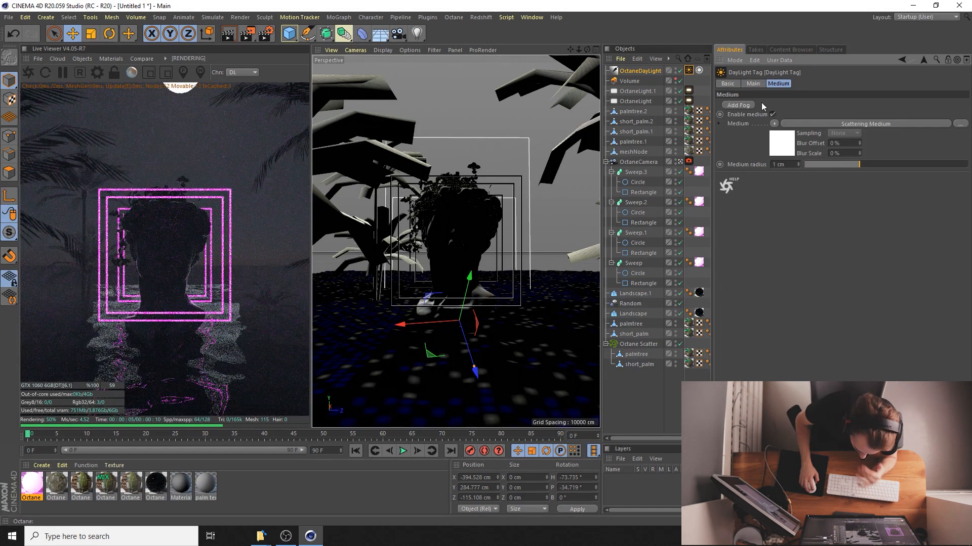
left_click(699, 71)
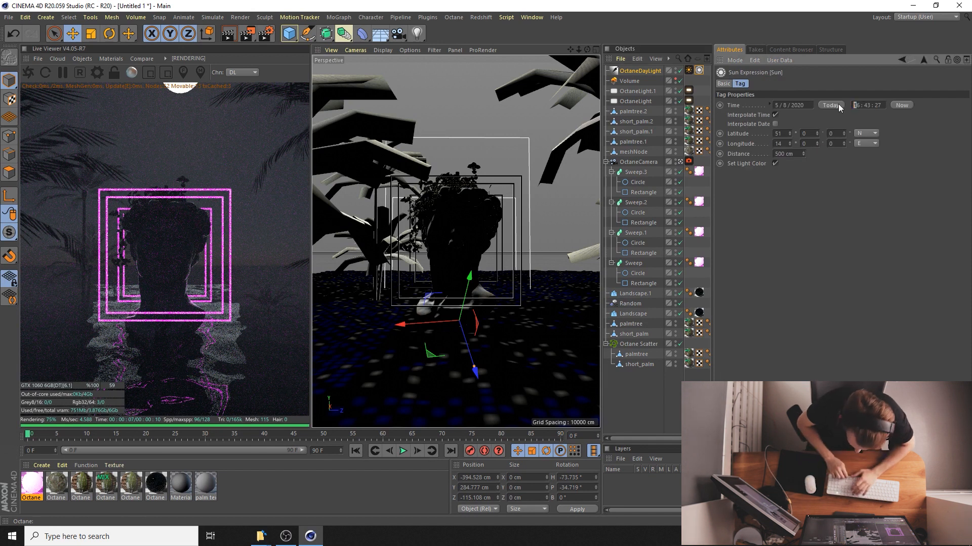
type("18")
key("Return")
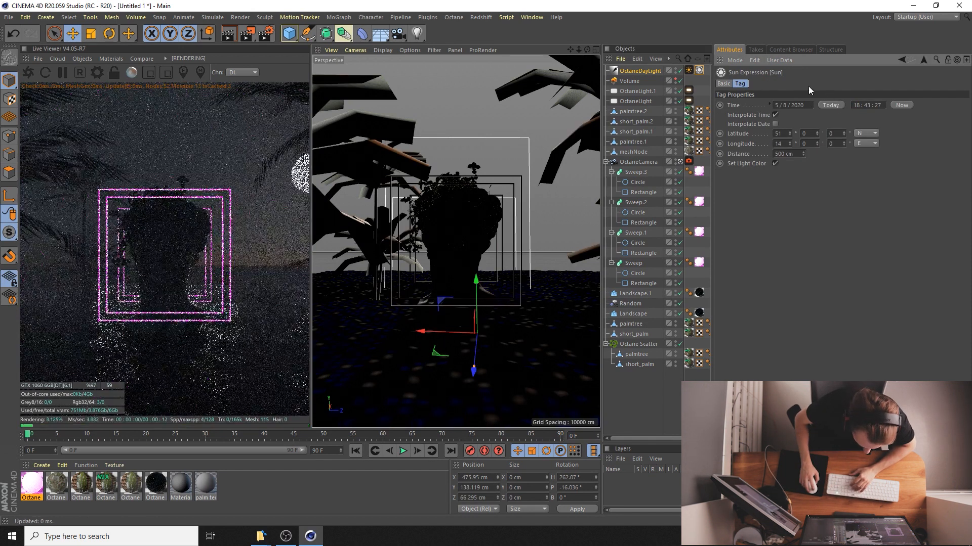
Set the north offset of the OctaneDayLight's DayLight tag to about -0.037
left_click(688, 70)
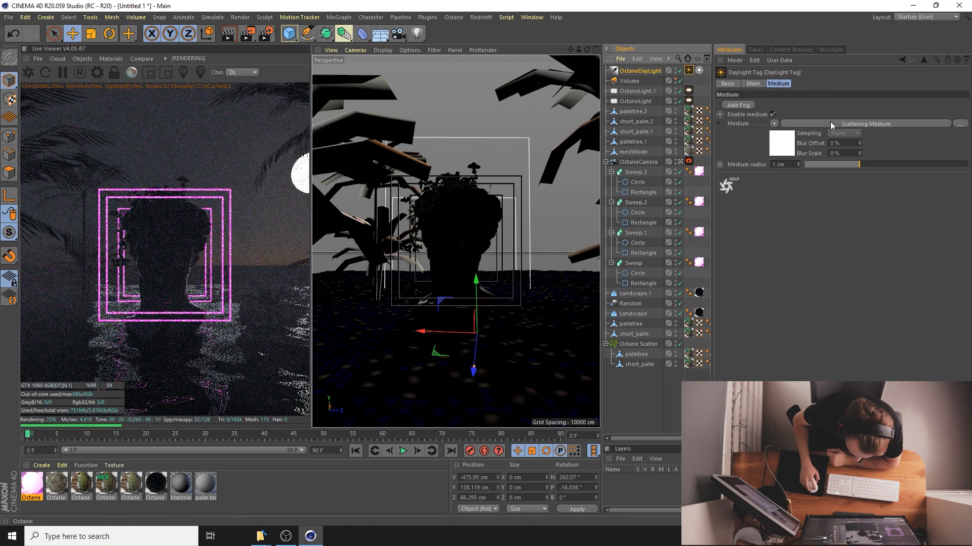
left_click(754, 84)
left_click_drag(862, 135, 882, 135)
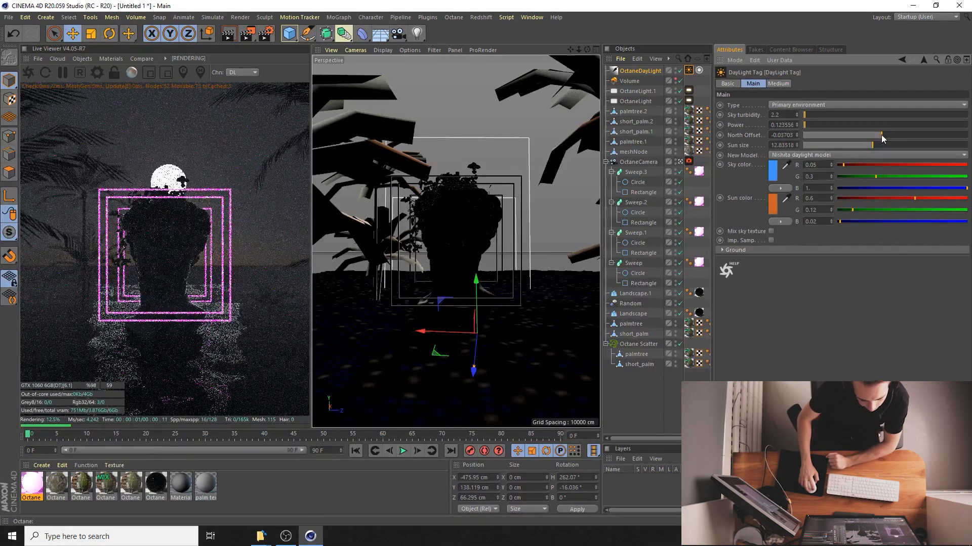
left_click_drag(882, 134, 882, 134)
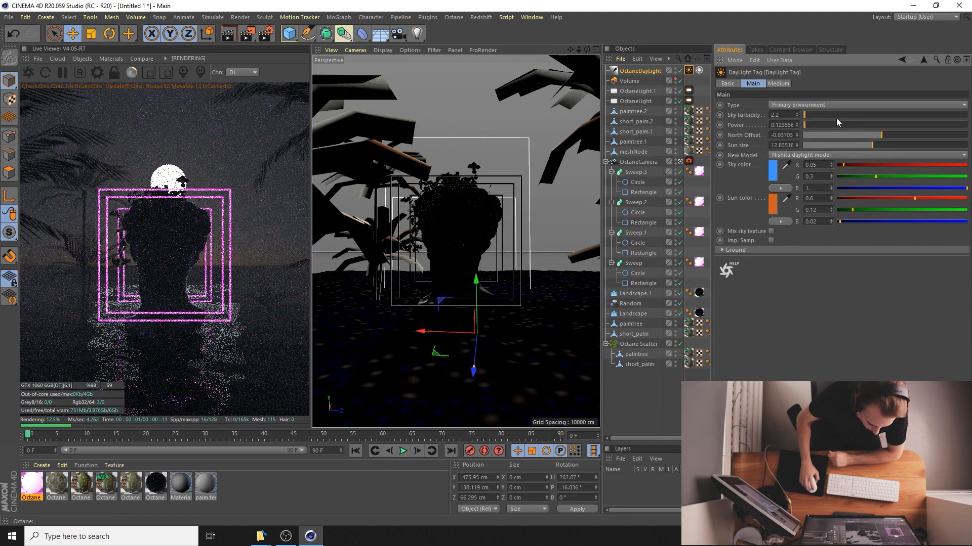
Set the density of the Volume's medium to 0.4, after trying 1
left_click(629, 81)
left_click(792, 133)
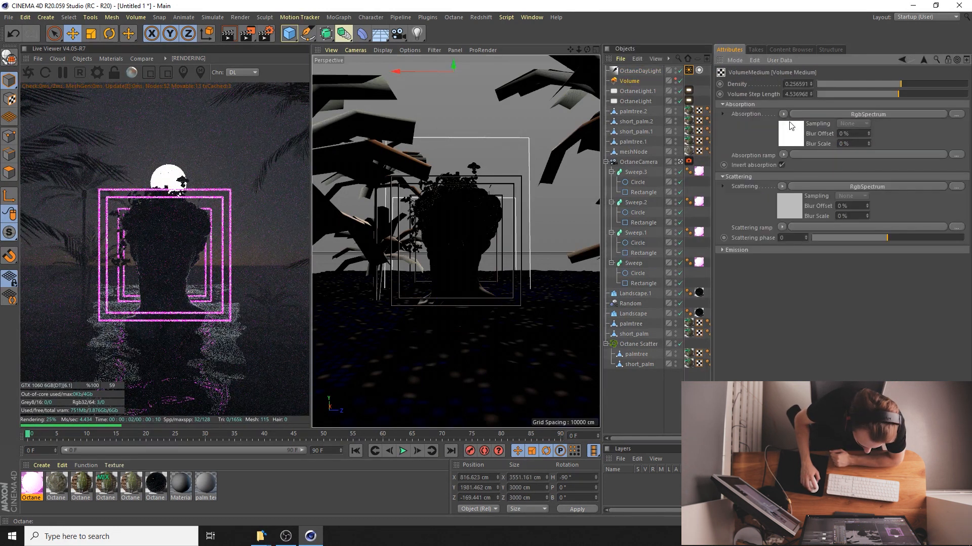
double_click(794, 83)
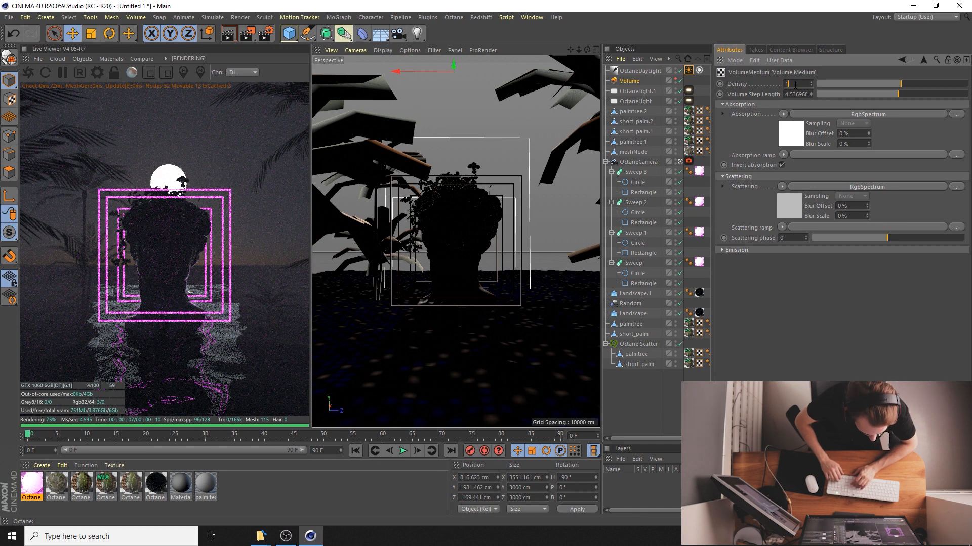
key("Return")
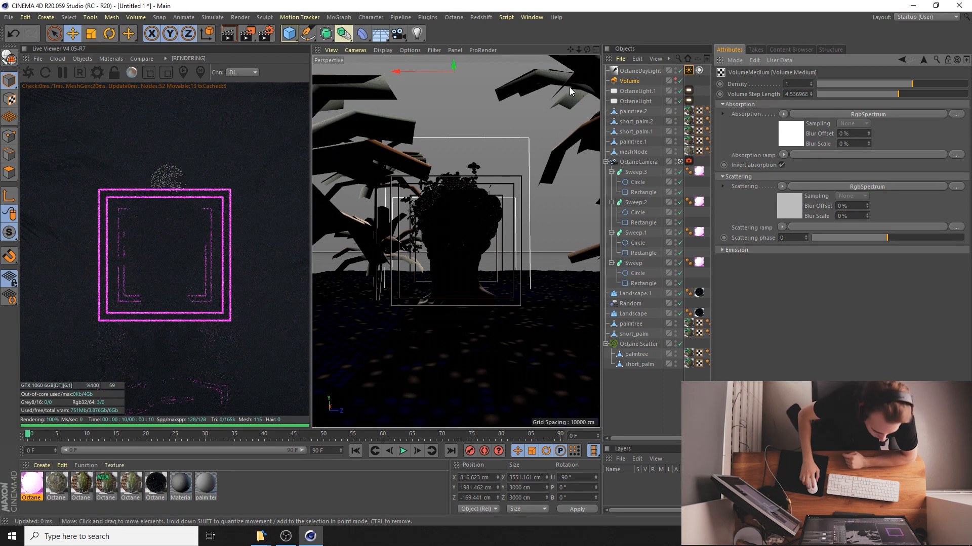
type("0")
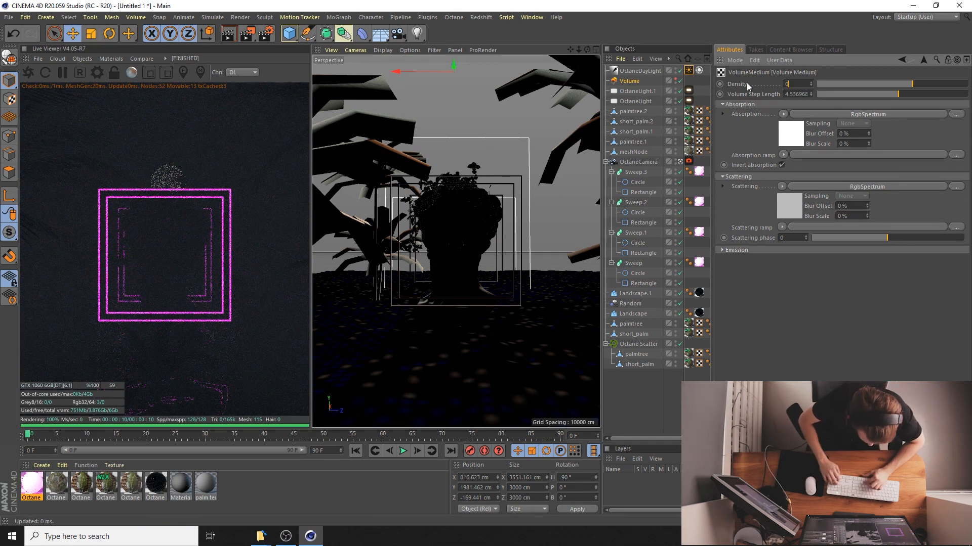
type(".4")
key("Return")
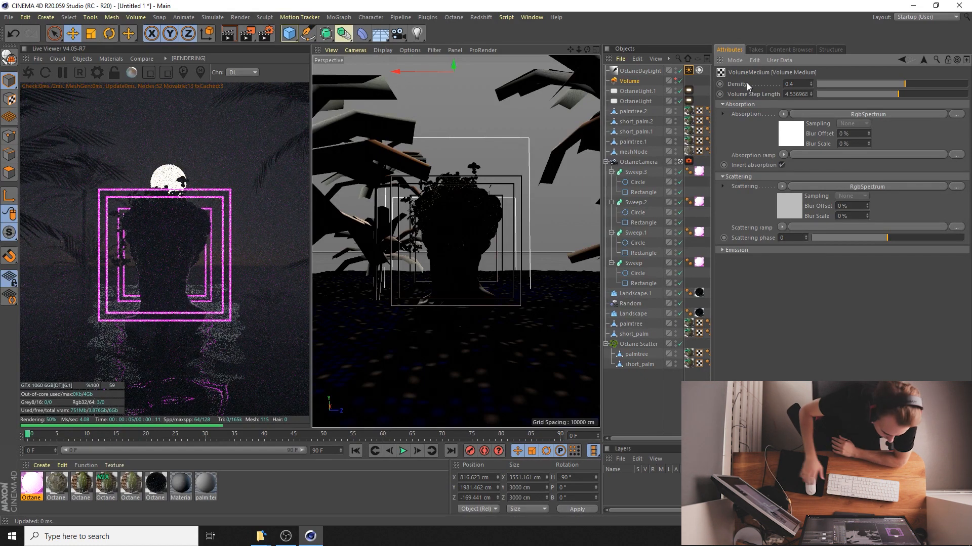
Move the Landscape back along X to about -5516 cm and enlarge it to about 9693 by 9024 cm
left_click(632, 294)
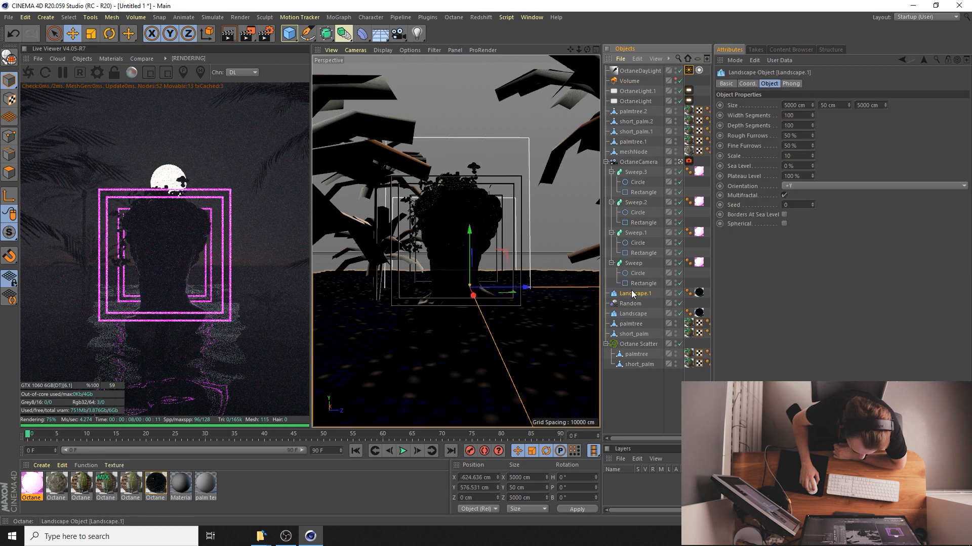
left_click(632, 313)
left_click_drag(478, 387, 463, 229)
left_click_drag(552, 269, 627, 268)
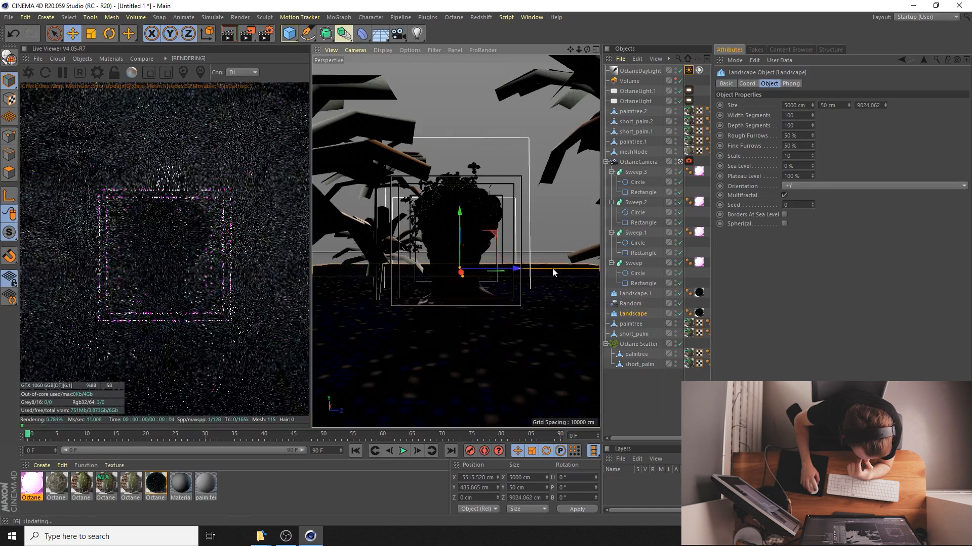
left_click_drag(462, 276, 478, 292)
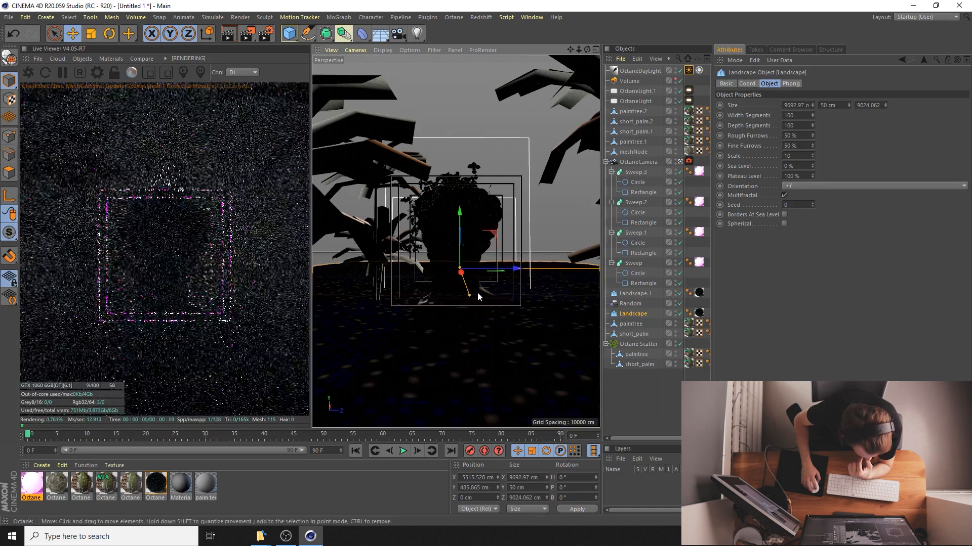
Set the Octane Scatter's distribution count to 300
left_click(636, 344)
type("300")
key("Return")
left_click_drag(474, 344, 474, 340)
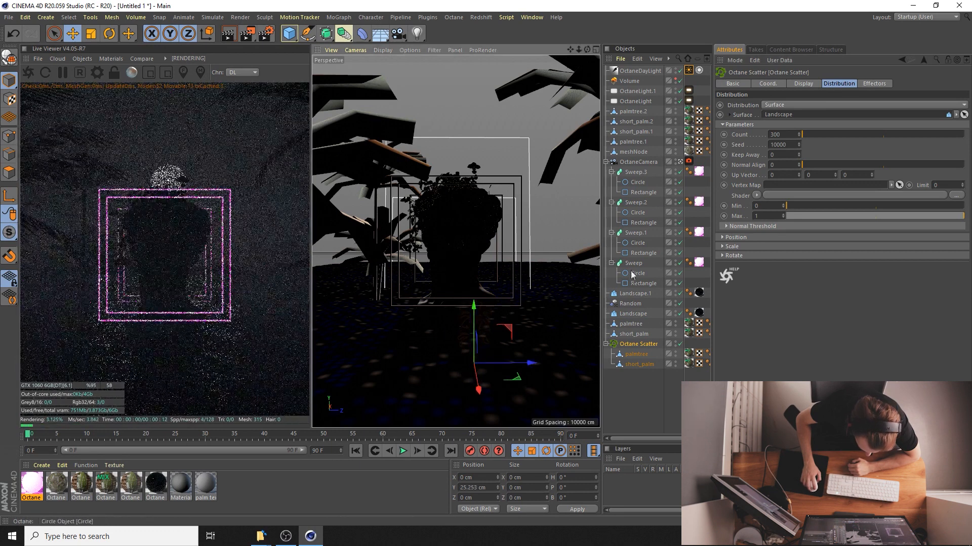
Raise the Landscape to about 1342 cm in Y and flip it upside down with a pitch of -180°
left_click(628, 295)
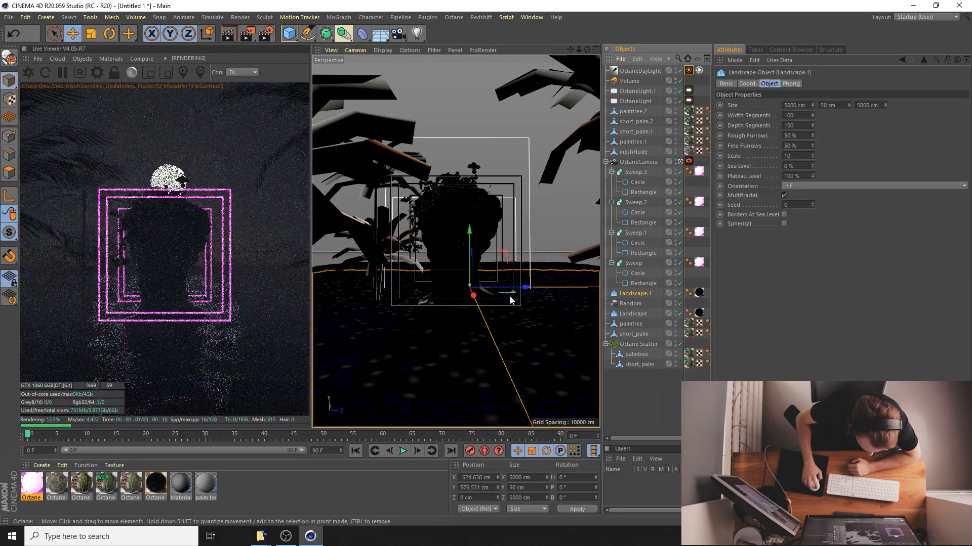
left_click(631, 314)
left_click_drag(464, 232, 462, 200)
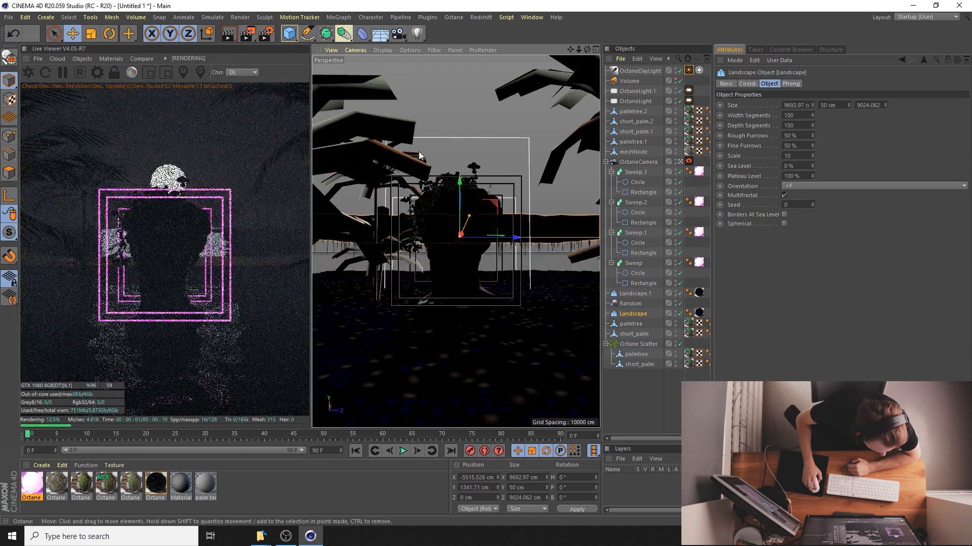
left_click(109, 34)
left_click_drag(554, 182, 383, 287)
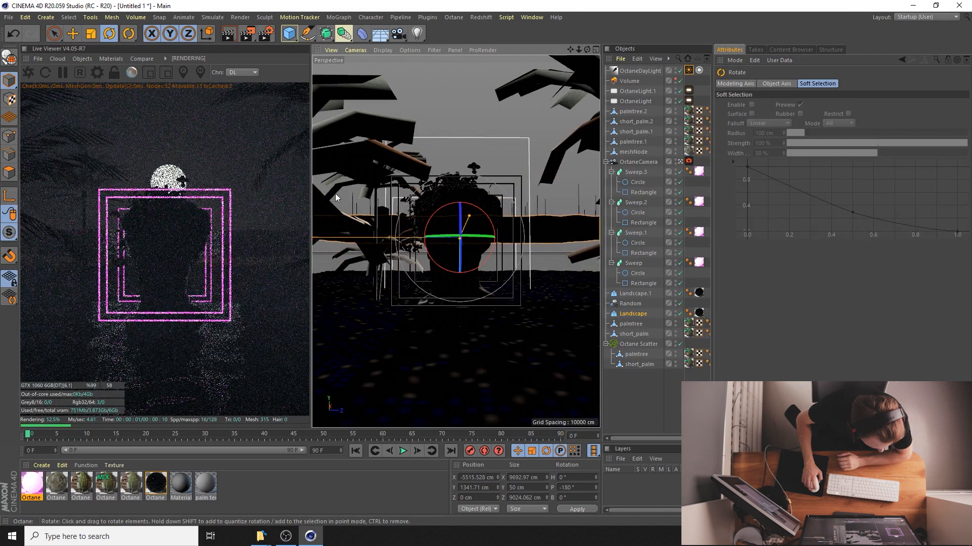
Reposition the flipped Landscape at about -5939 cm in X and about 486 cm in Y
left_click(72, 33)
left_click_drag(459, 243, 458, 309)
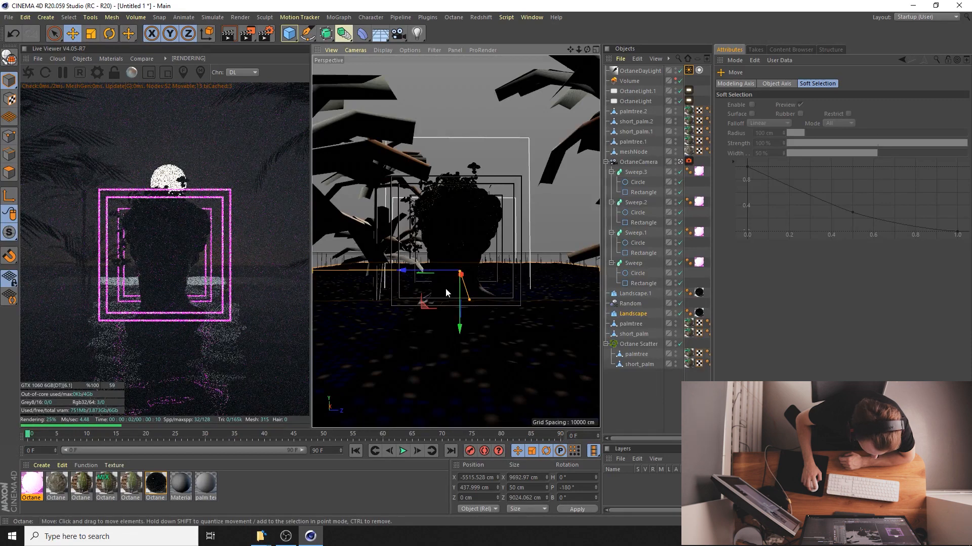
left_click_drag(460, 275, 547, 368)
left_click_drag(484, 385, 488, 314)
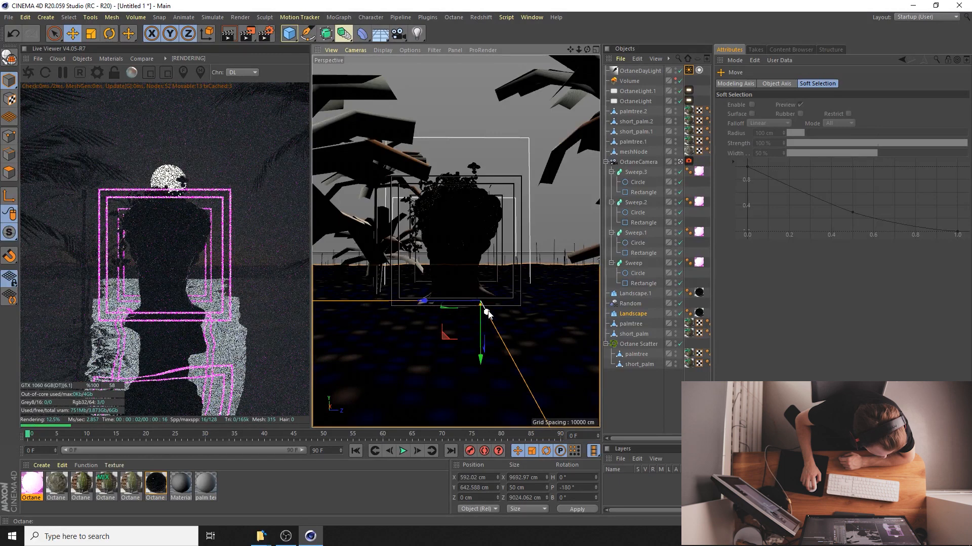
left_click_drag(488, 313, 427, 287)
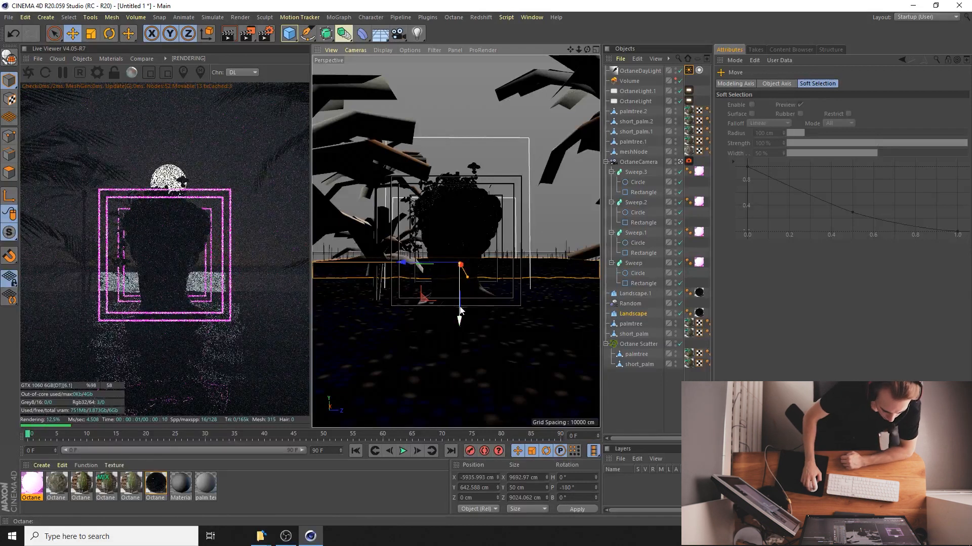
left_click_drag(460, 309, 458, 307)
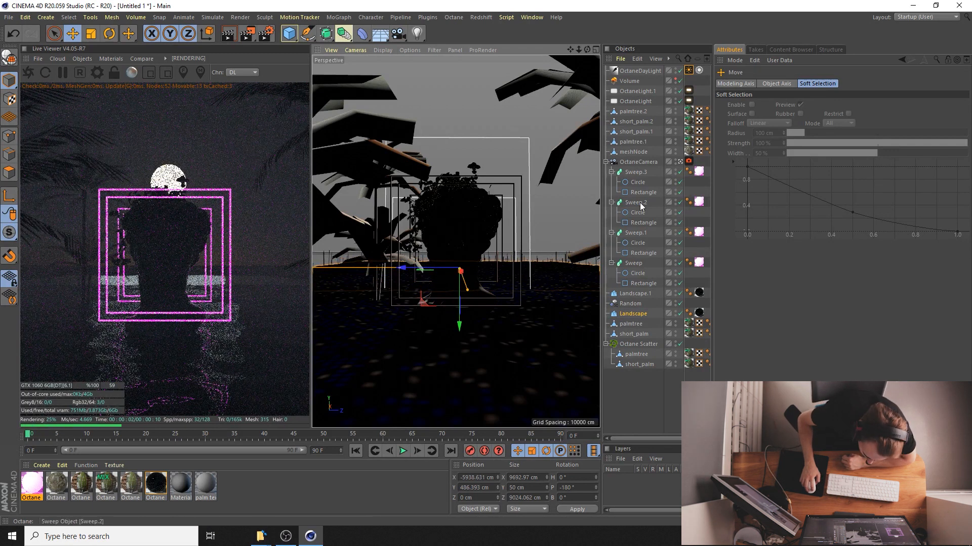
Raise the Octane Scatter's distribution count to 10000
left_click(639, 344)
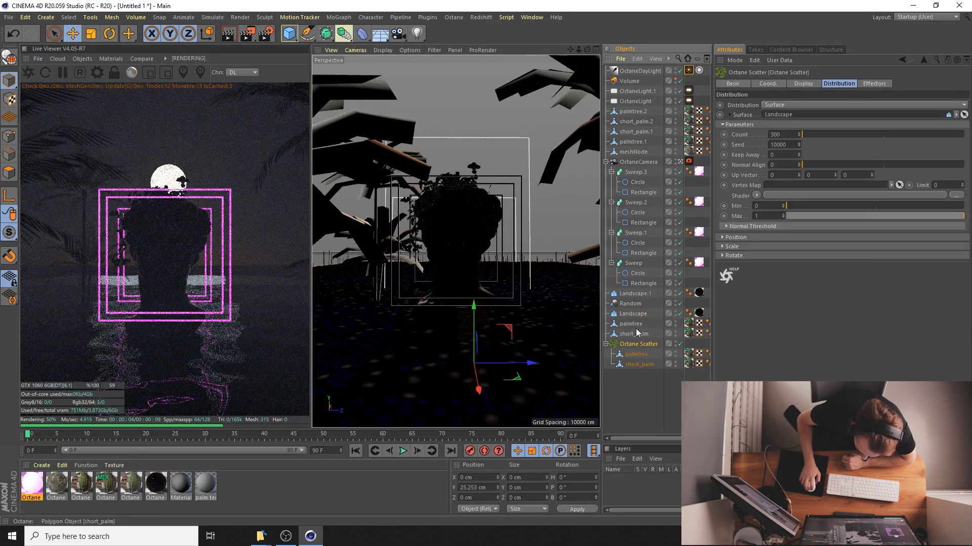
left_click(781, 135)
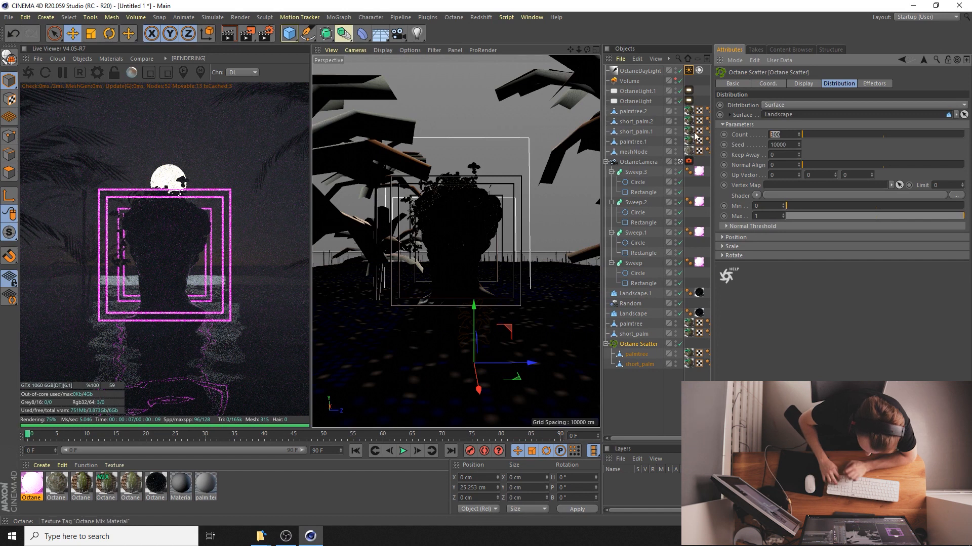
type("10000")
key("Return")
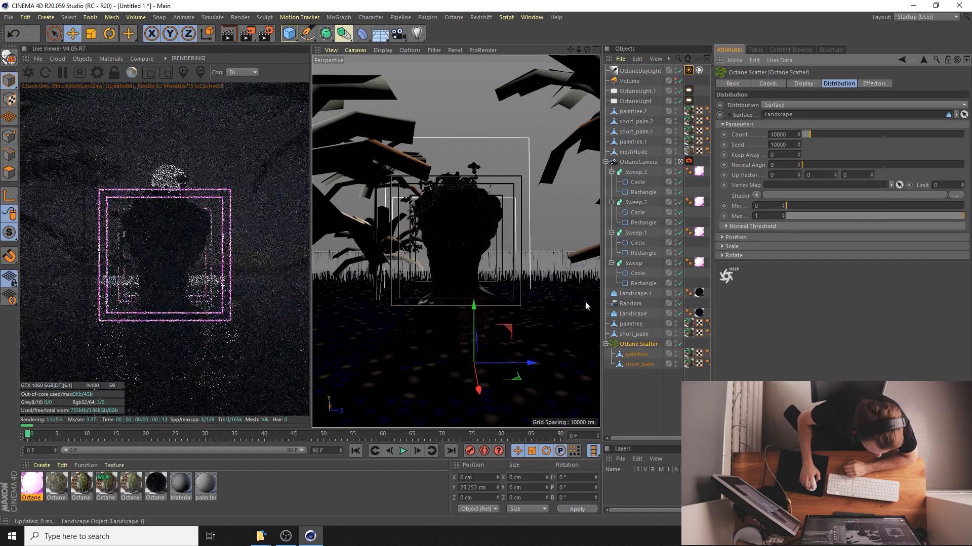
Delete the Octane Scatter and the enlarged background Landscape
left_click(648, 344)
key("Delete")
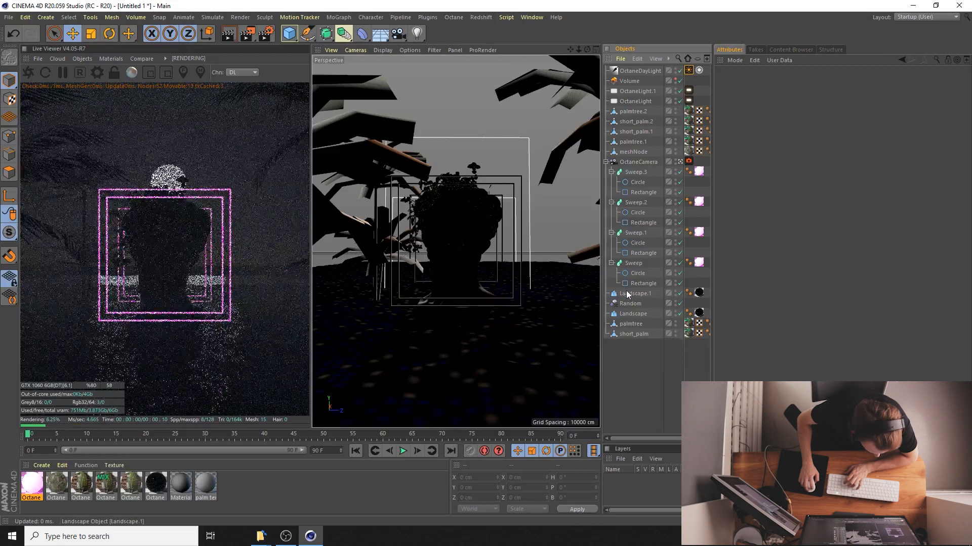
left_click(634, 294)
left_click(632, 314)
key("Delete")
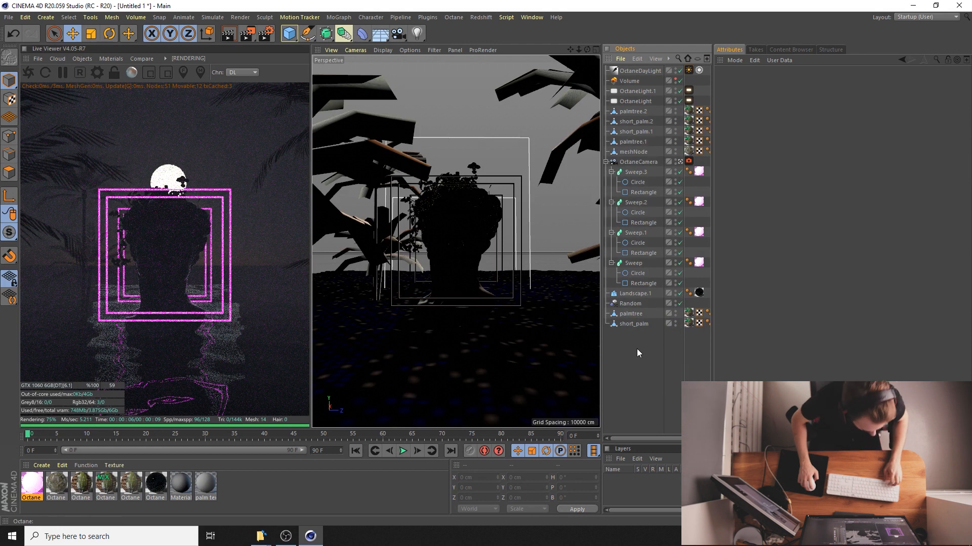
Undo the deletion of the Landscape and the Octane Scatter
key("ctrl+z")
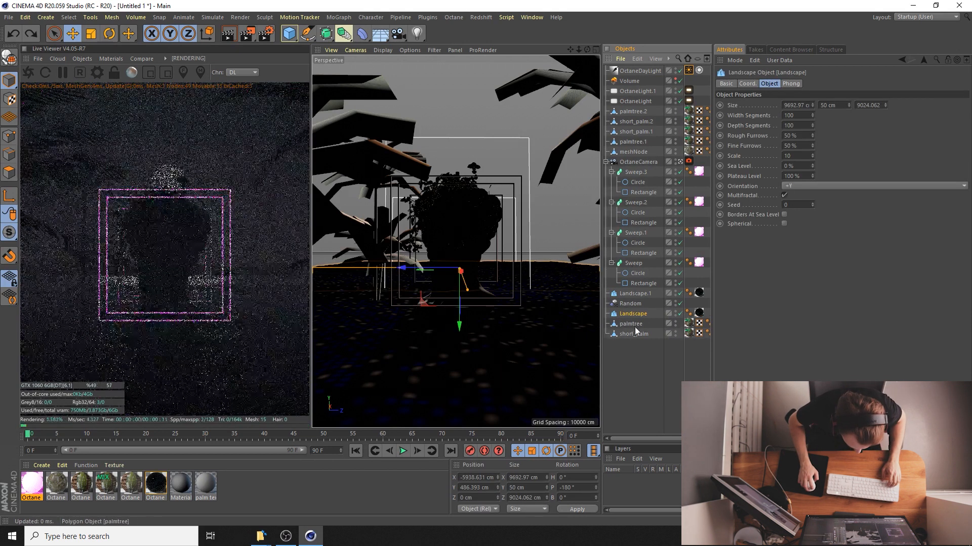
key("ctrl+z")
key("ctrl+z")
key("ctrl+y")
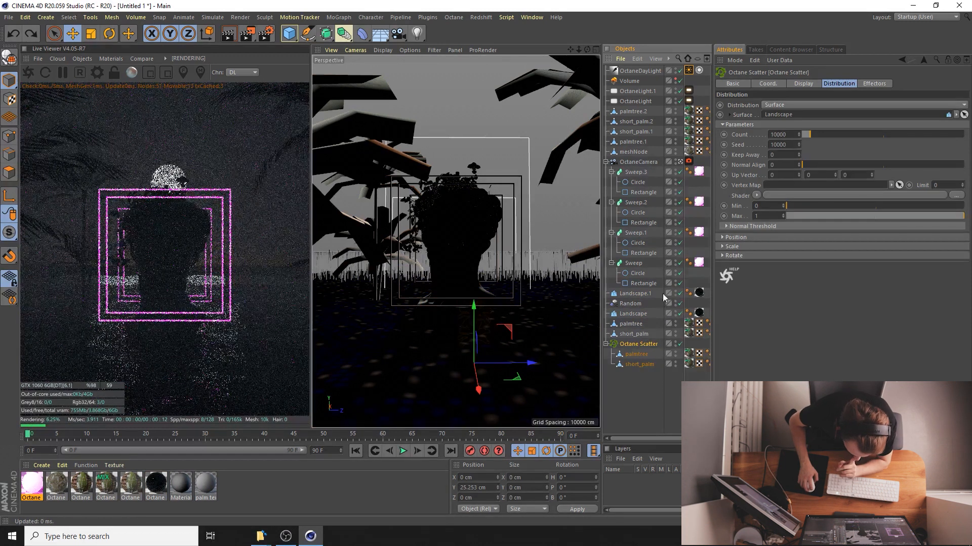
Assign Landscape.1 as the Octane Scatter's surface and set its count to 200, after trying 100
left_click_drag(634, 294, 735, 197)
left_click_drag(819, 122, 642, 133)
type("100")
key("Return")
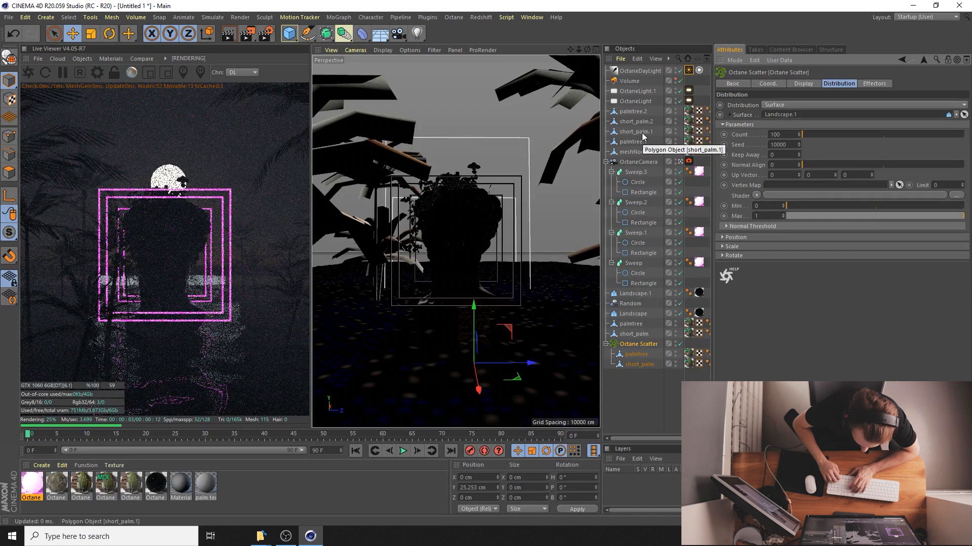
type("200")
key("Return")
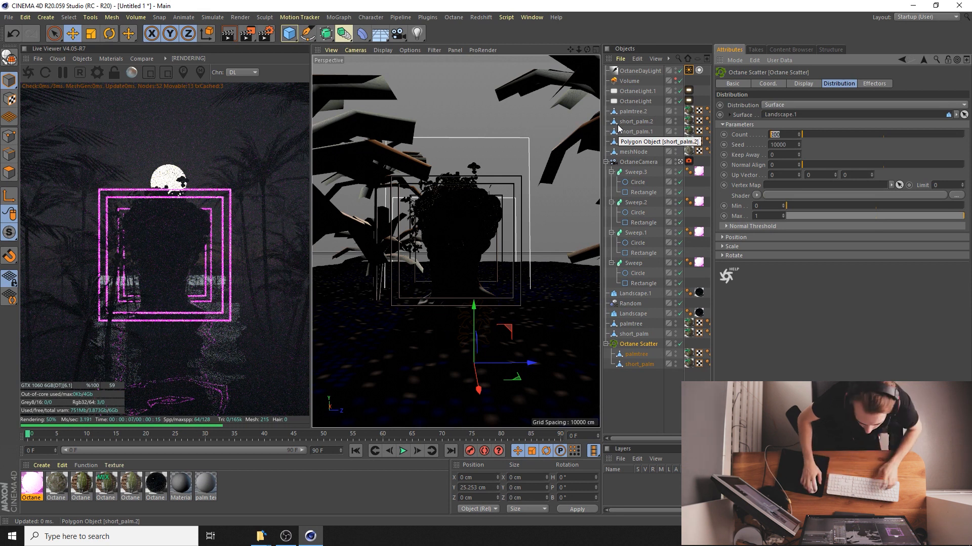
Replace the enlarged Landscape with a copy of Landscape.1 moved back along X to about -4118 cm
left_click(633, 314)
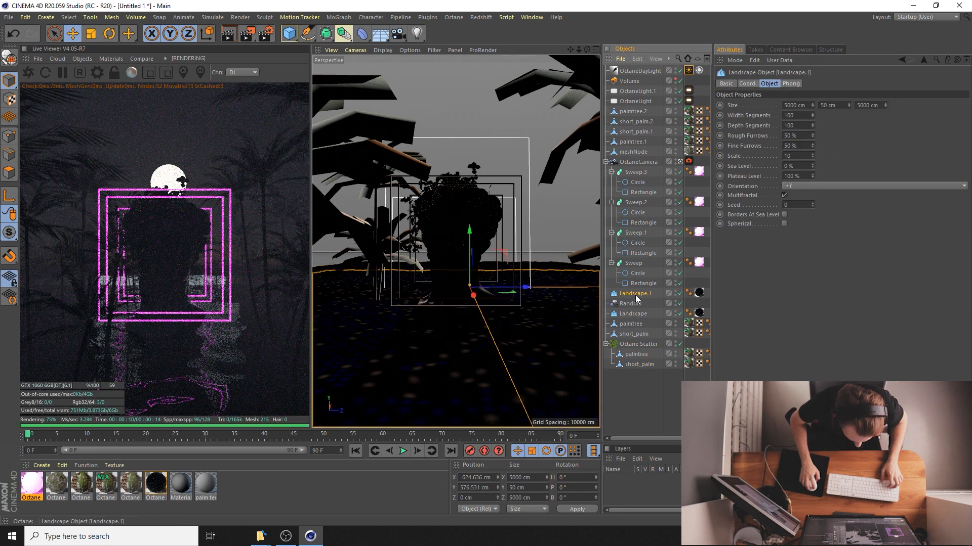
key("Delete")
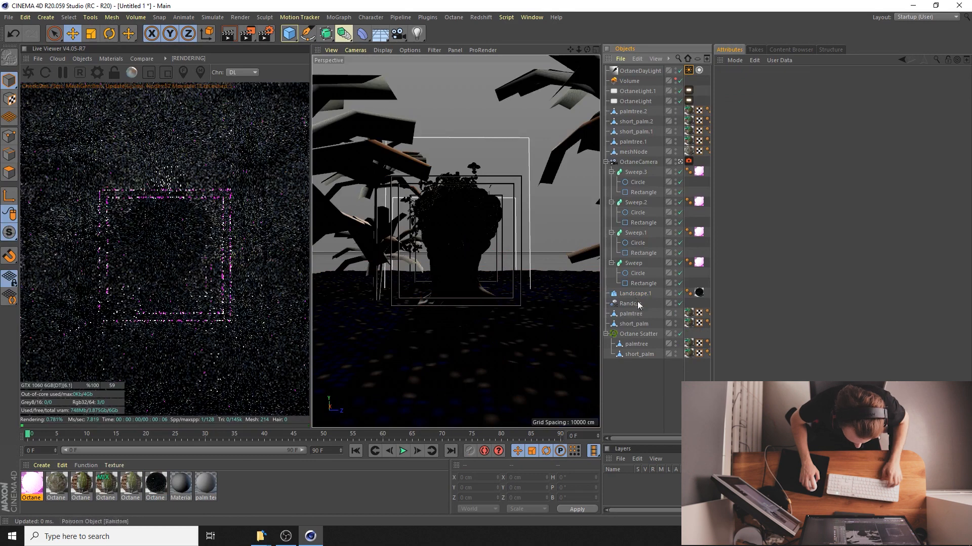
left_click(487, 293)
left_click_drag(475, 296, 458, 276)
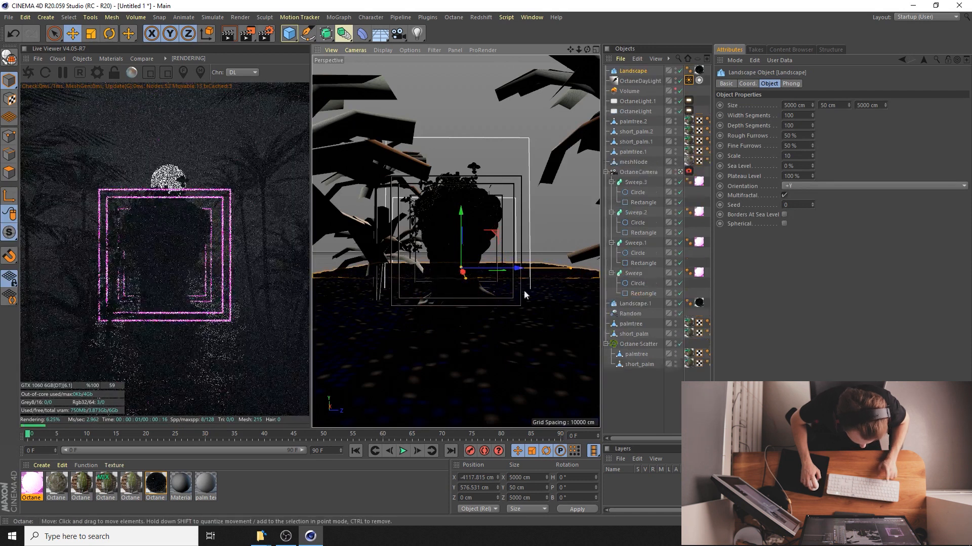
Assign the background Landscape as the Octane Scatter's surface and move the Landscape to about X -2030 cm, Y 503 cm
left_click(638, 344)
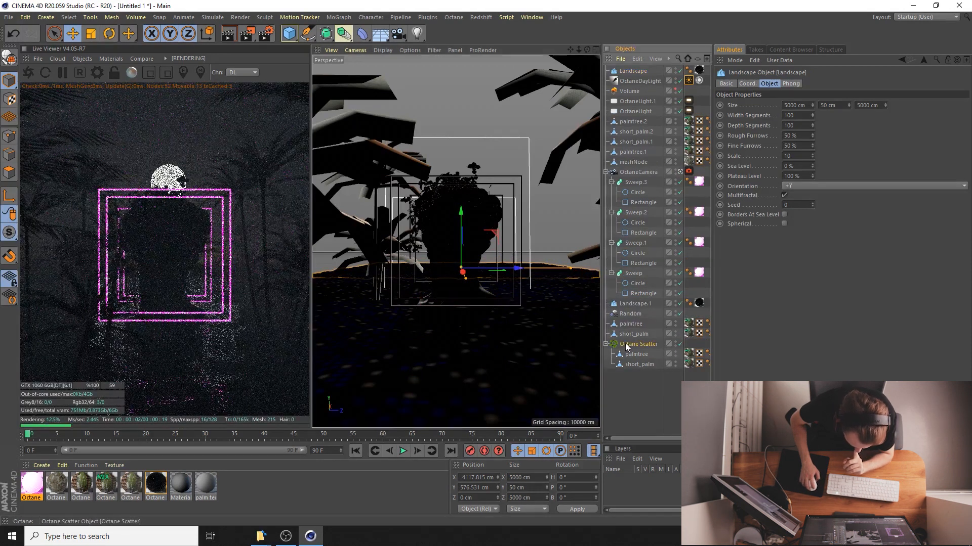
left_click_drag(785, 118, 787, 117)
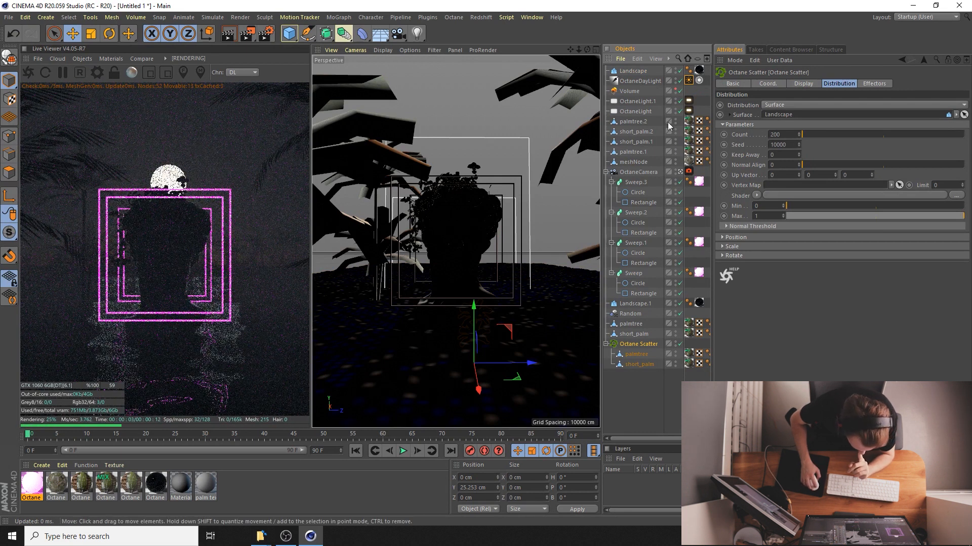
left_click(633, 71)
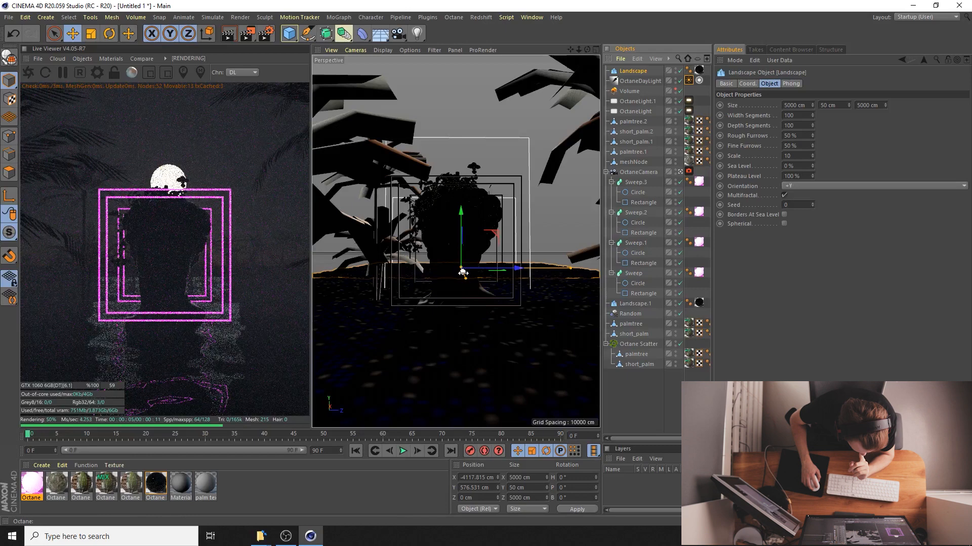
left_click_drag(463, 273, 466, 282)
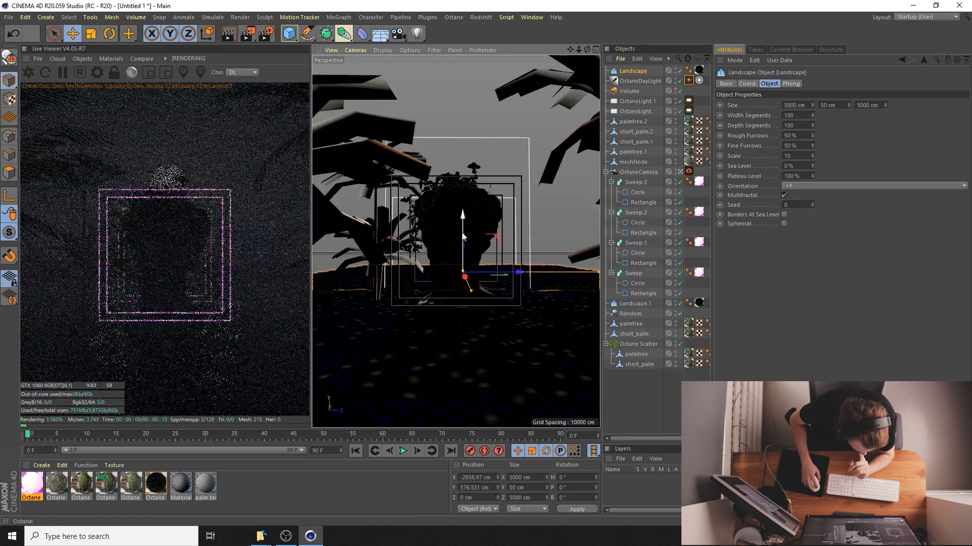
left_click_drag(464, 235, 463, 240)
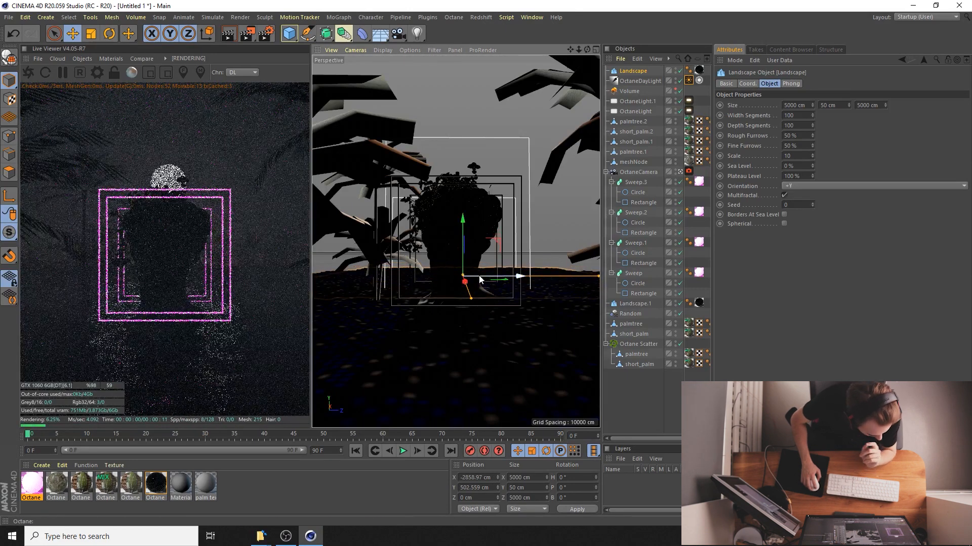
left_click_drag(463, 293, 473, 294)
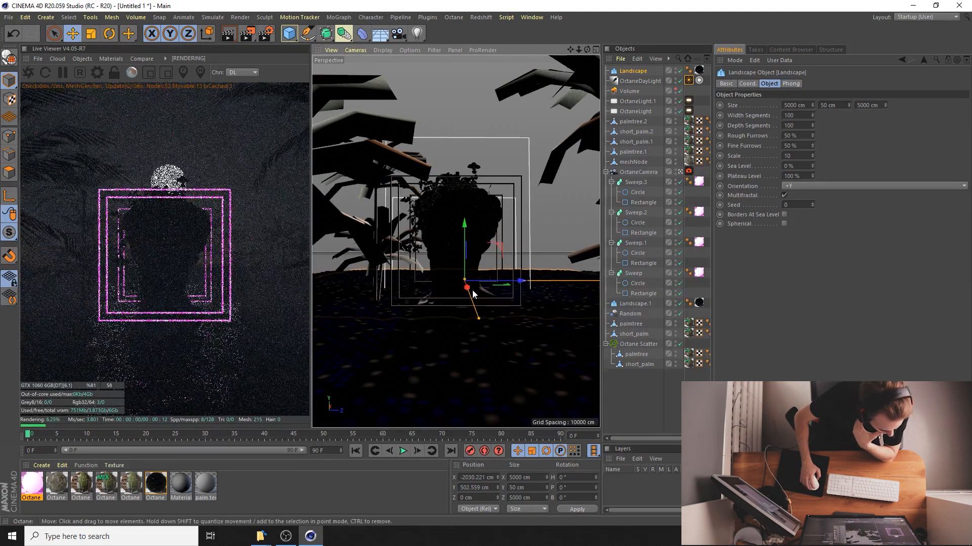
Set the Octane Scatter's count to 2000
left_click(634, 344)
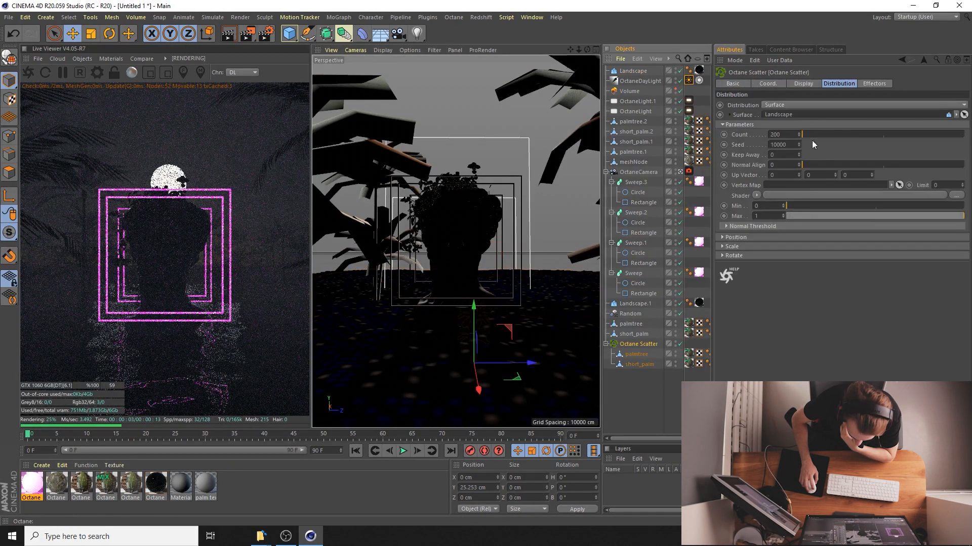
left_click(783, 134)
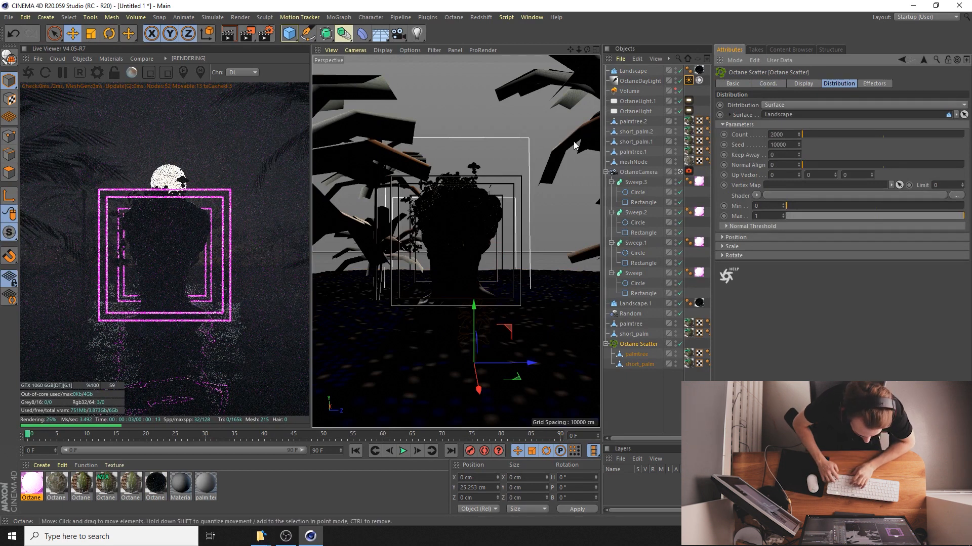
type("2000")
key("Return")
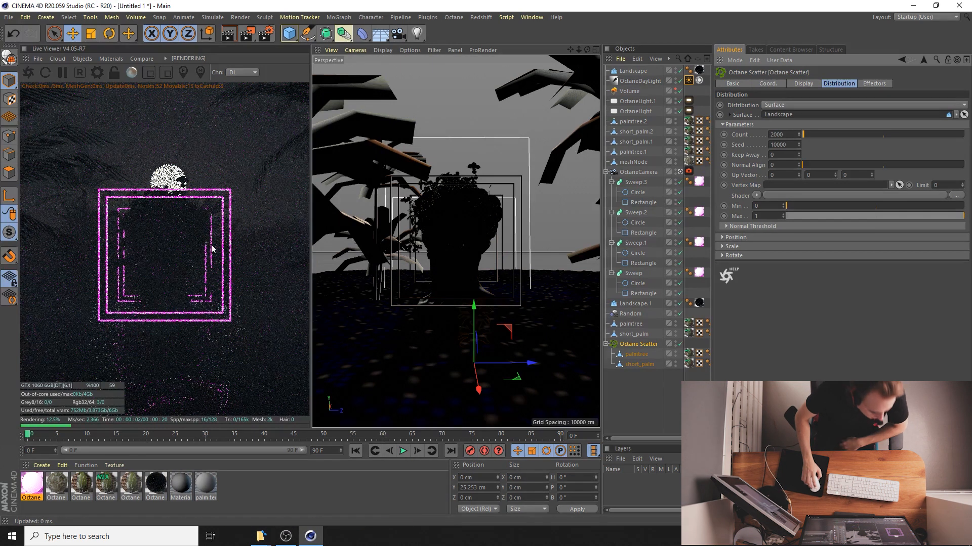
Set the density of the fog Volume's medium to 0.2
left_click(648, 72)
left_click(629, 92)
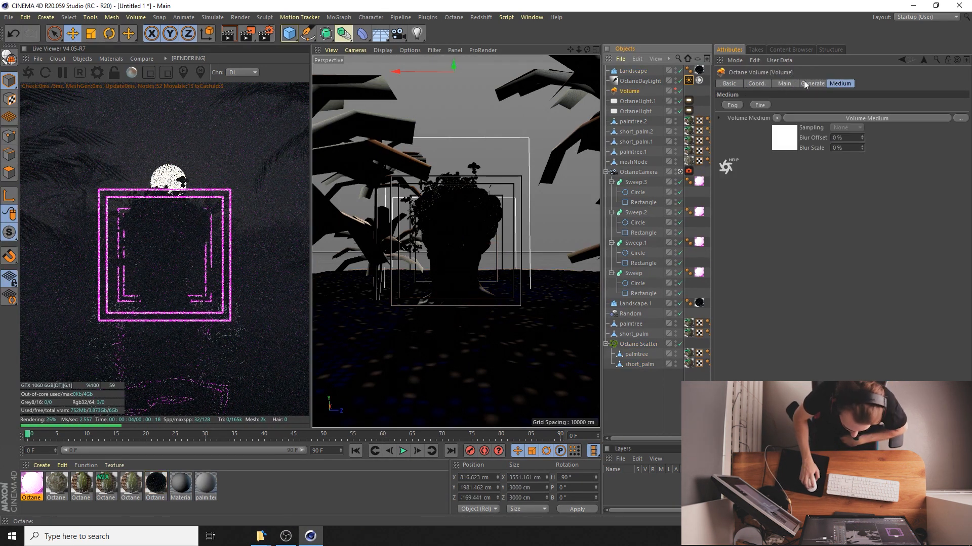
left_click(786, 127)
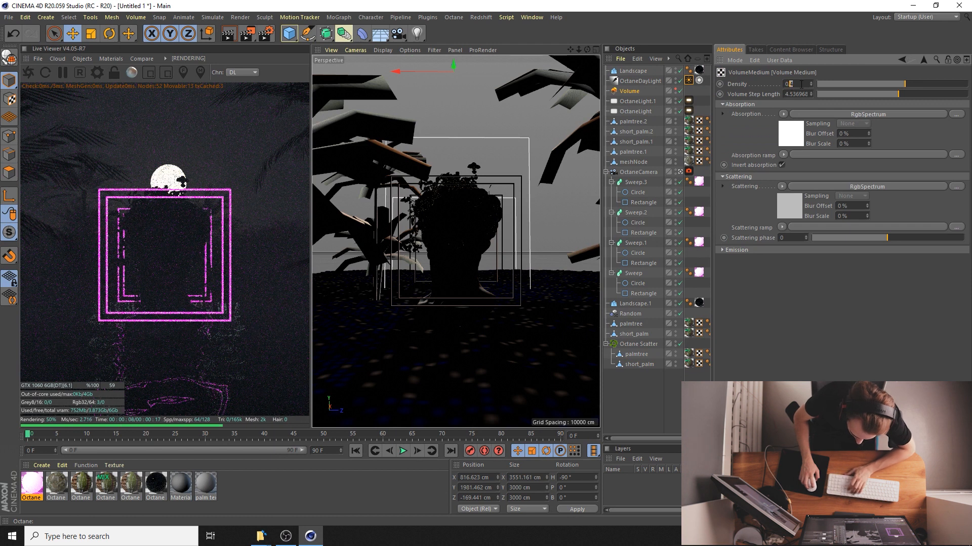
key("BackSpace")
type("2")
key("Return")
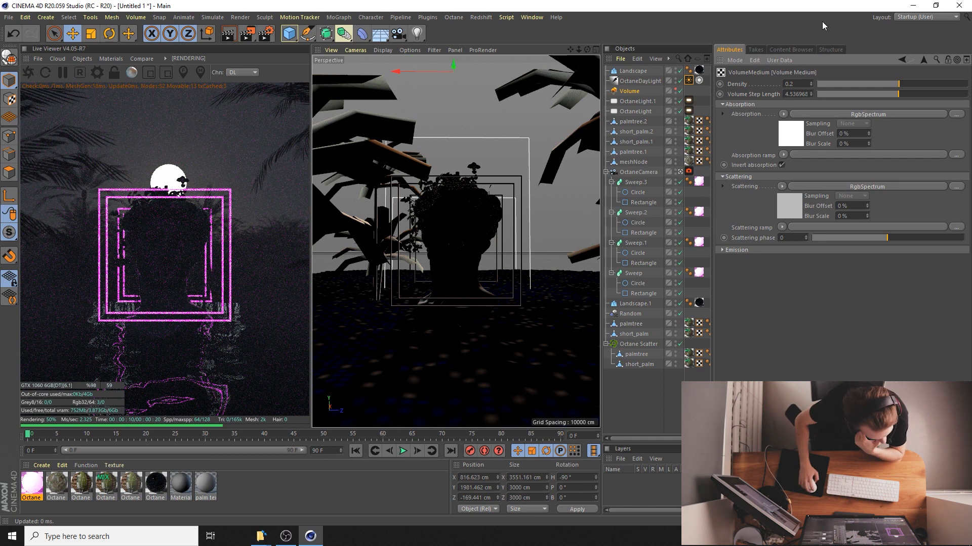
Move OctaneLight.1 along X to about -71 cm and set its power to about 7.05, after trying about 20.25
left_click(702, 103)
left_click(688, 110)
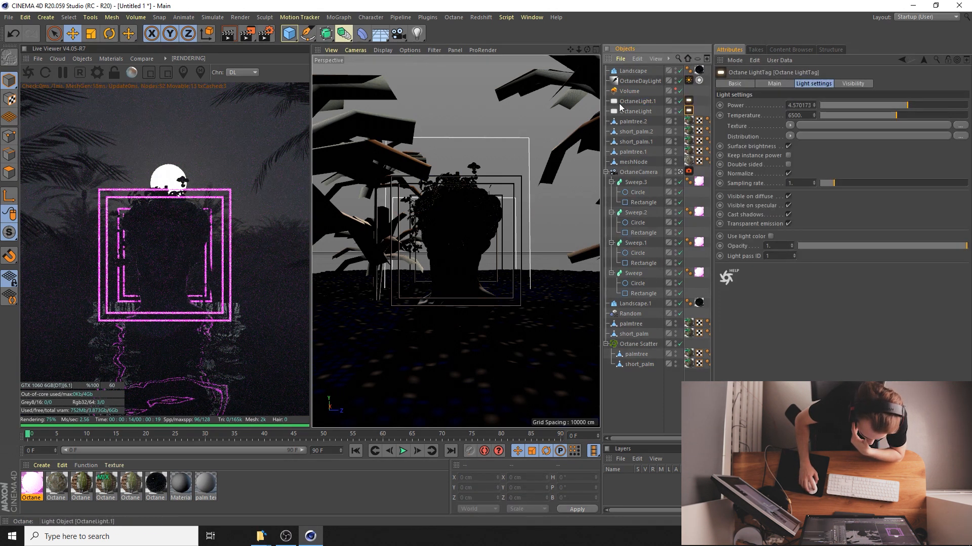
left_click(620, 104)
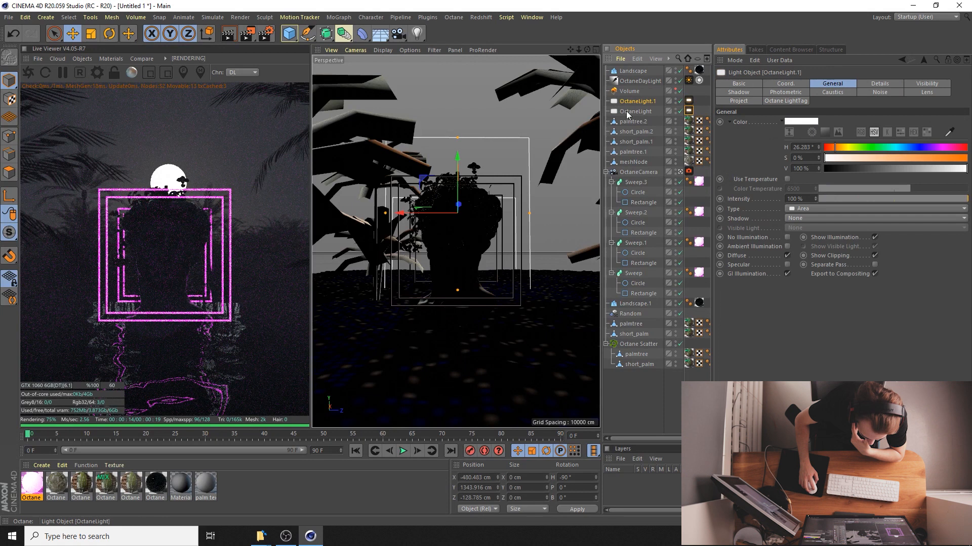
left_click(689, 101)
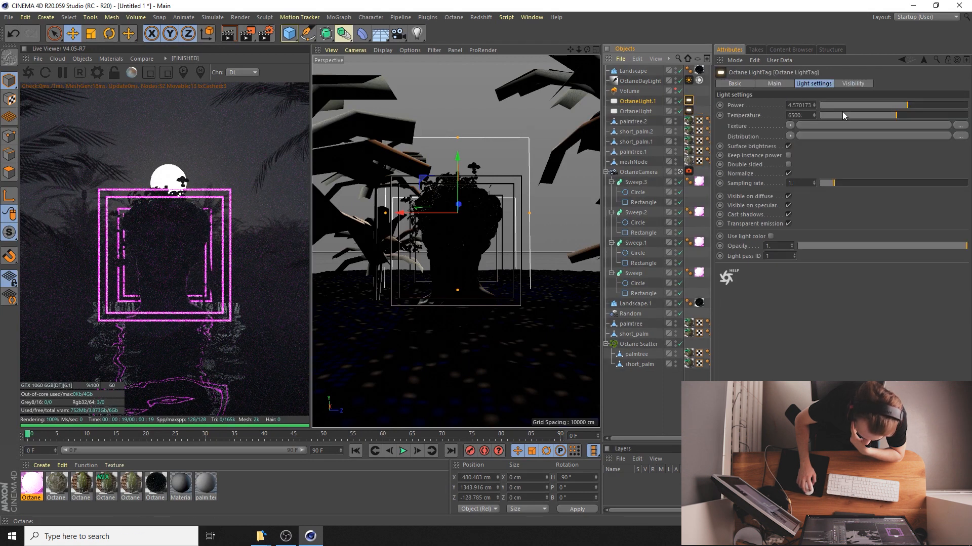
left_click(919, 105)
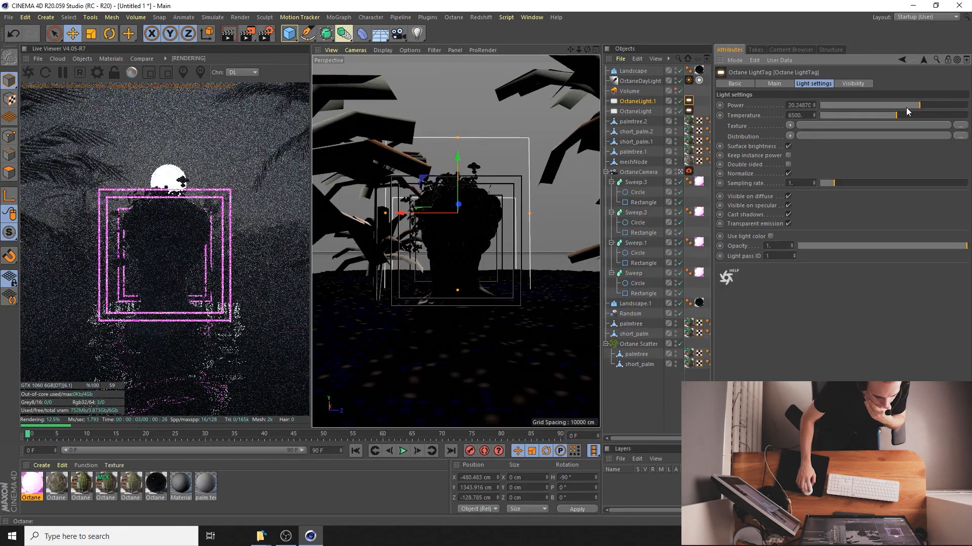
left_click_drag(458, 207, 460, 199)
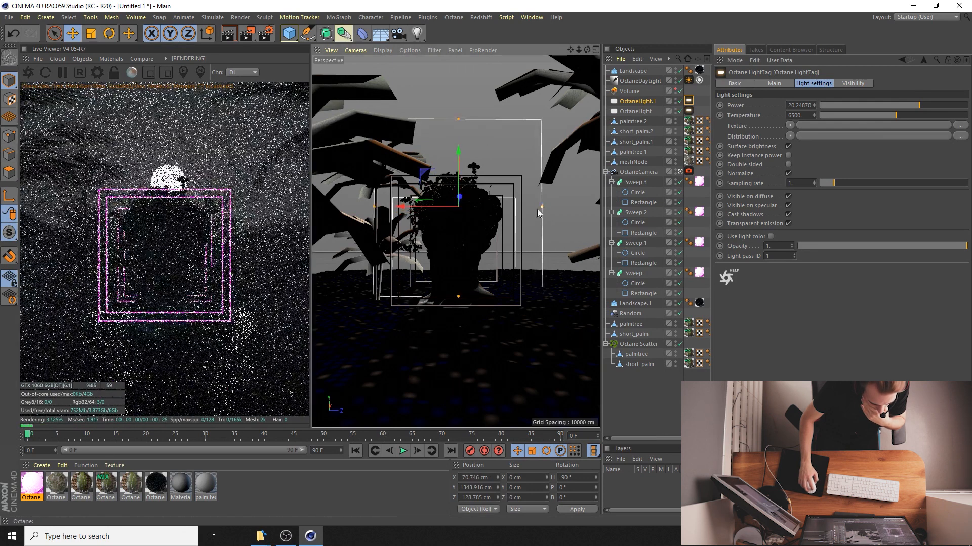
left_click(912, 104)
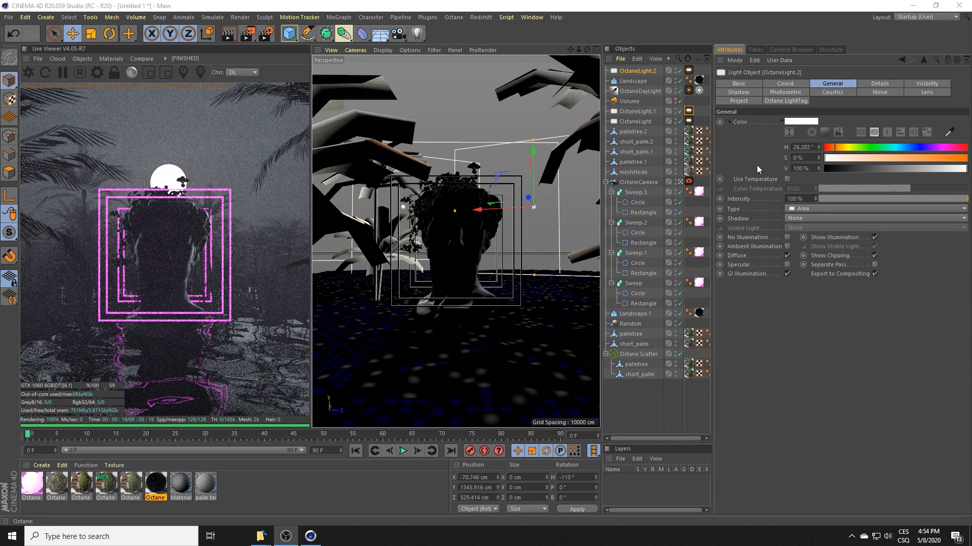
Leave the Octane camera view to inspect the area lights' placement around the landscape, and return to the camera view
left_click(688, 181)
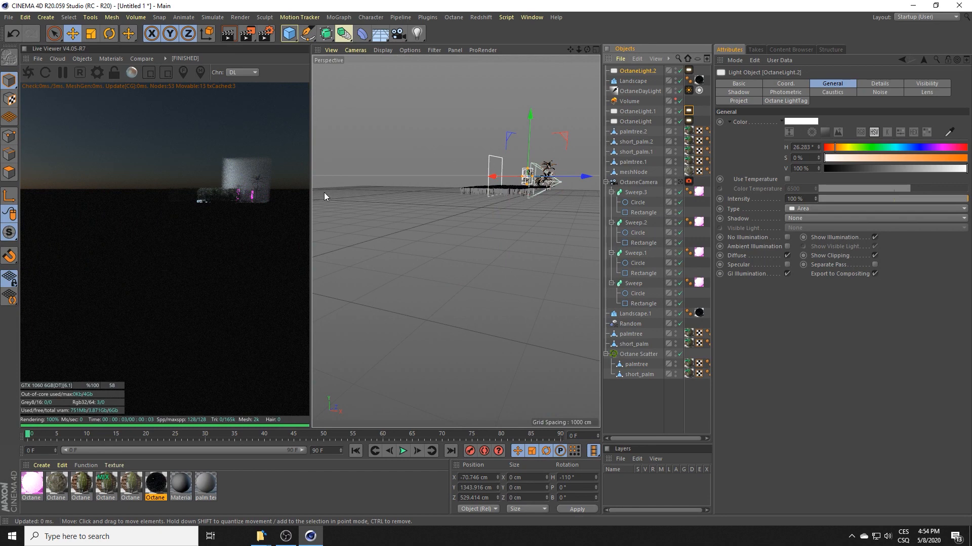
scroll(511, 157, "up", 12)
scroll(492, 222, "down", 4)
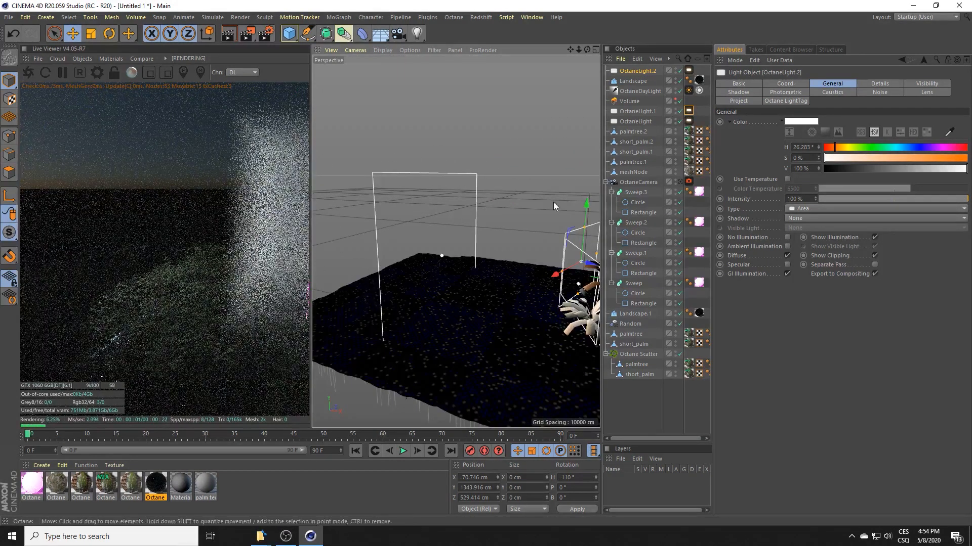
left_click(680, 182)
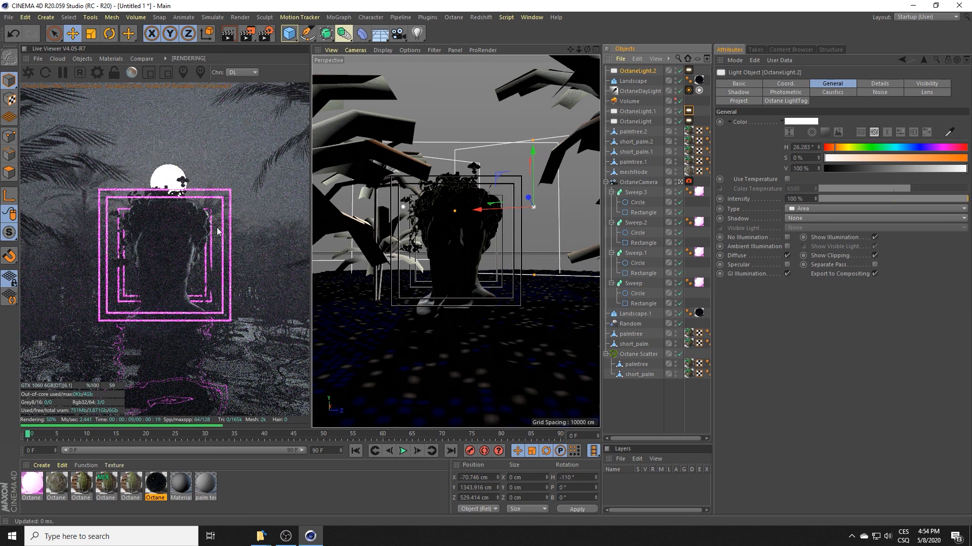
Slightly reduce OctaneLight.2's height and set its colour to light blue with hue 198° and saturation 53%
left_click_drag(532, 140, 531, 142)
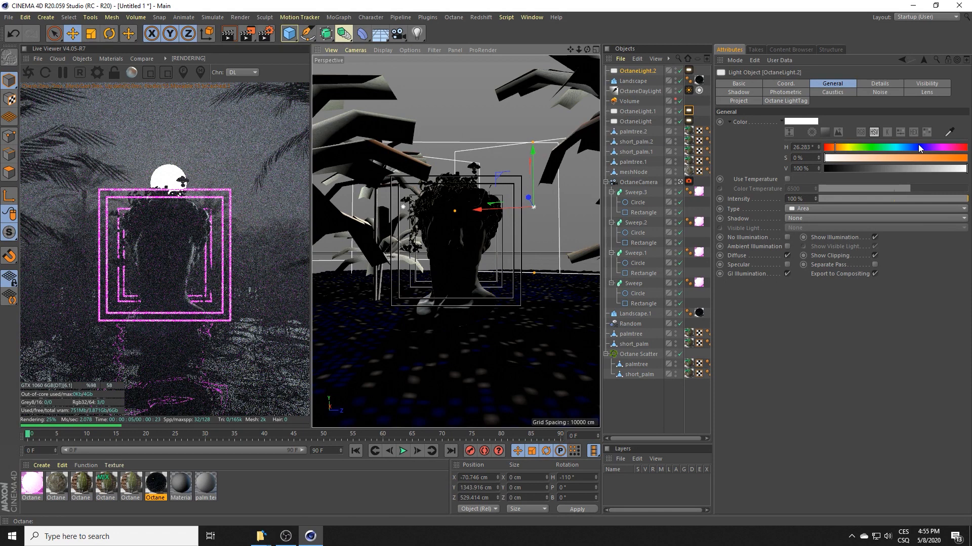
left_click(901, 146)
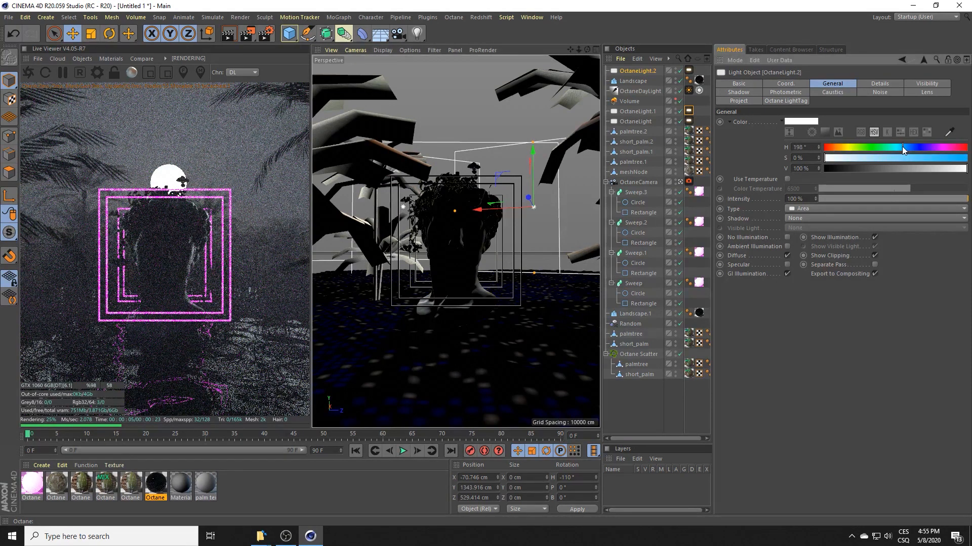
left_click(883, 159)
left_click(899, 159)
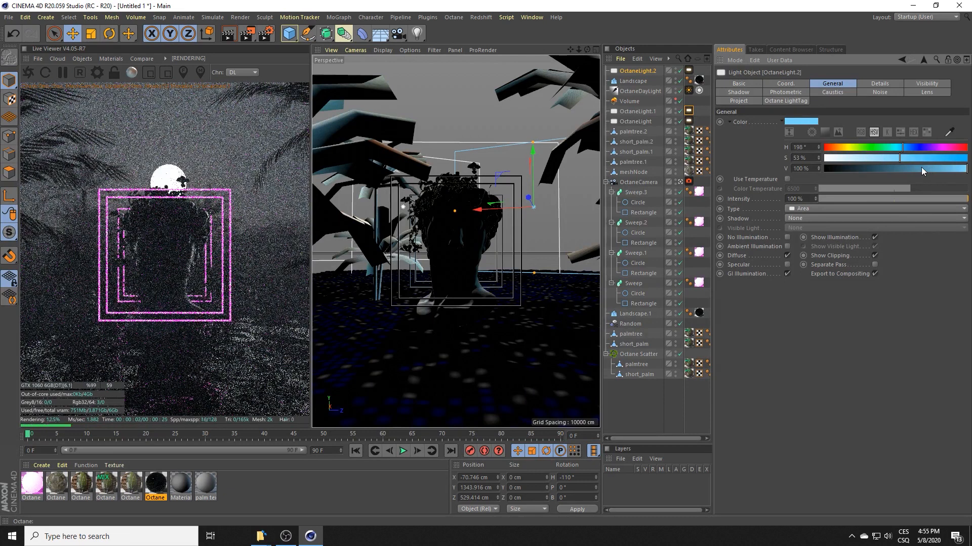
Assign an RgbSpectrum texture to the light settings of OctaneLight.1's light tag
left_click(689, 111)
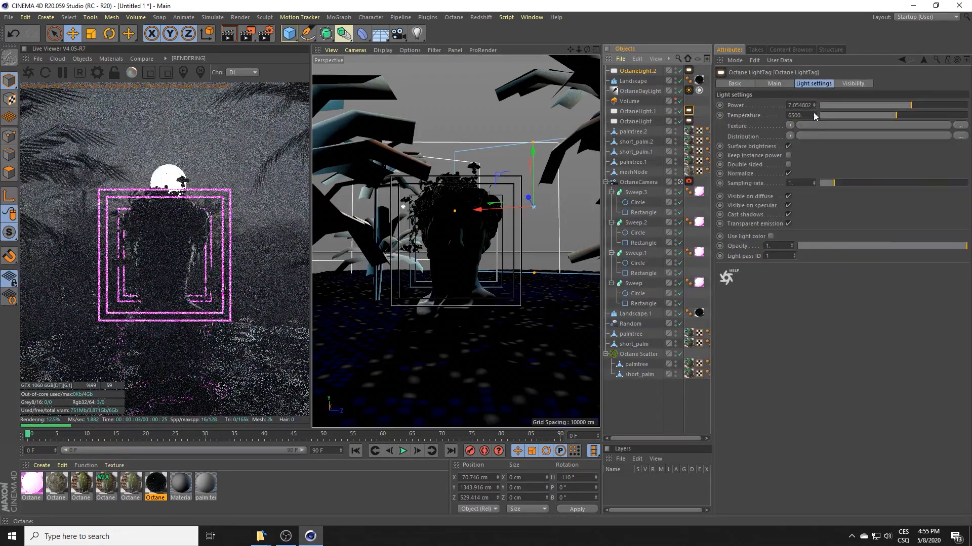
left_click(810, 84)
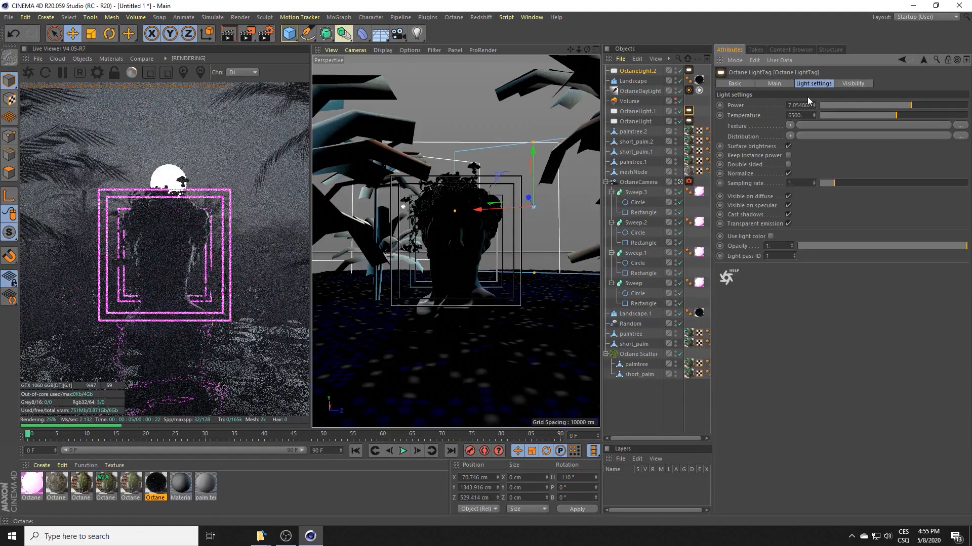
left_click(790, 125)
mouse_move(807, 316)
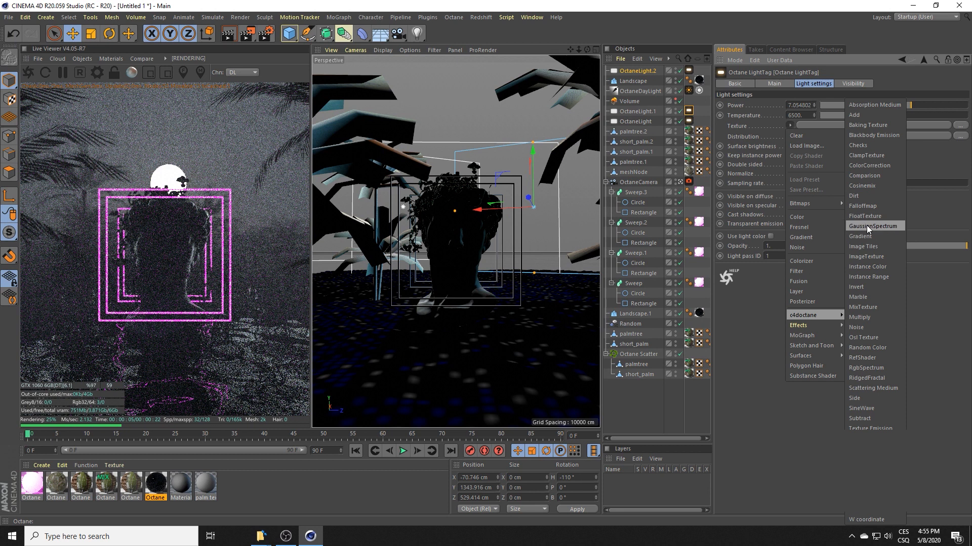
left_click(864, 368)
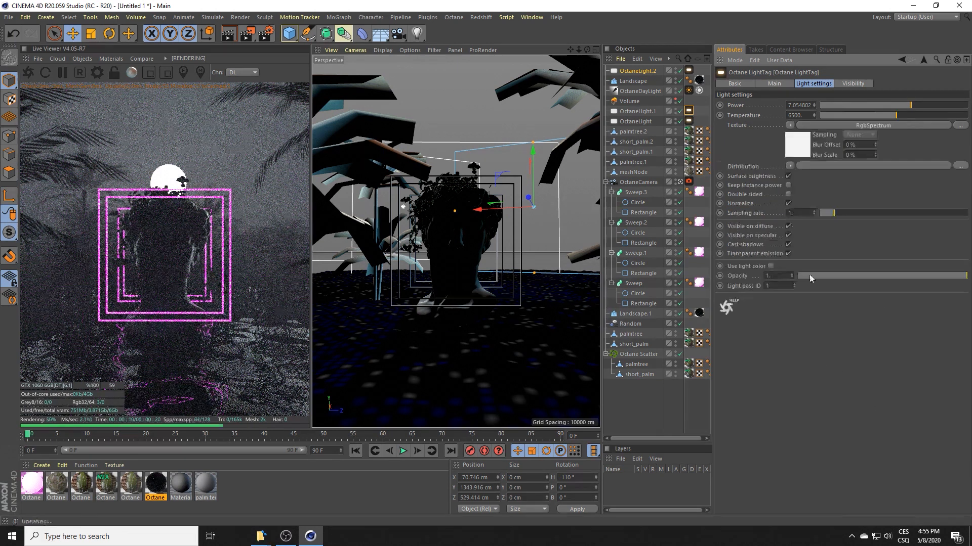
Set the RgbSpectrum colour to cyan with hue 183° and saturation 56%, after trying a bluer tone
left_click(797, 143)
left_click(749, 110)
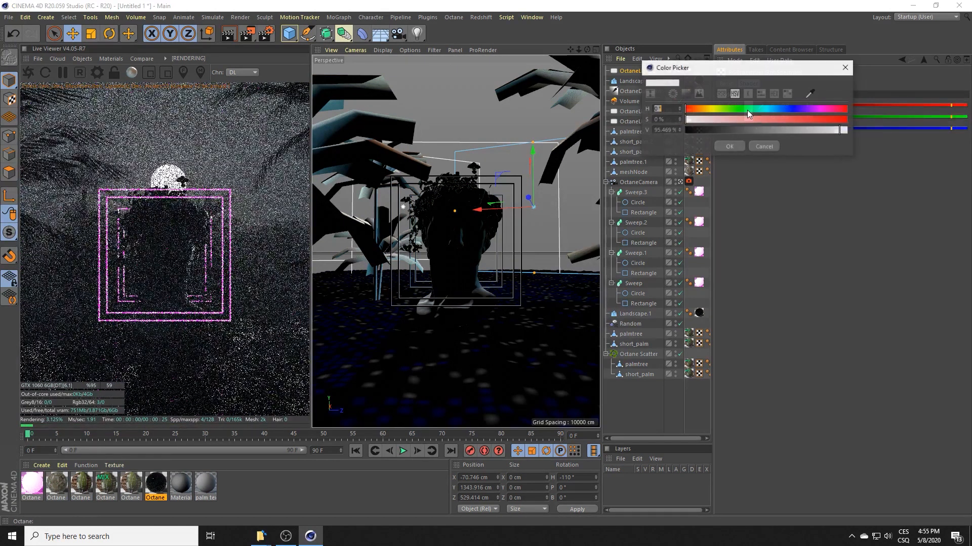
left_click_drag(778, 111, 776, 107)
left_click(758, 120)
left_click(733, 147)
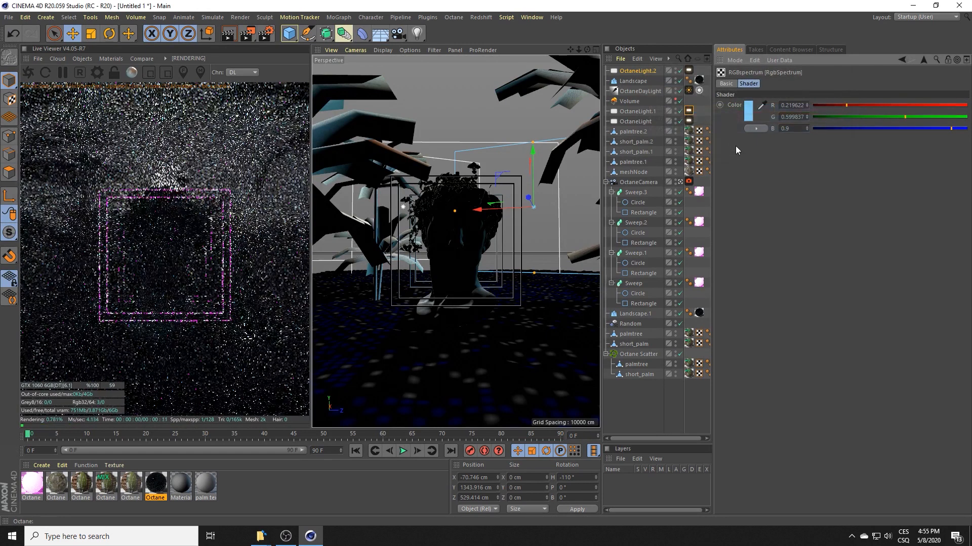
left_click(748, 112)
left_click_drag(774, 108, 767, 107)
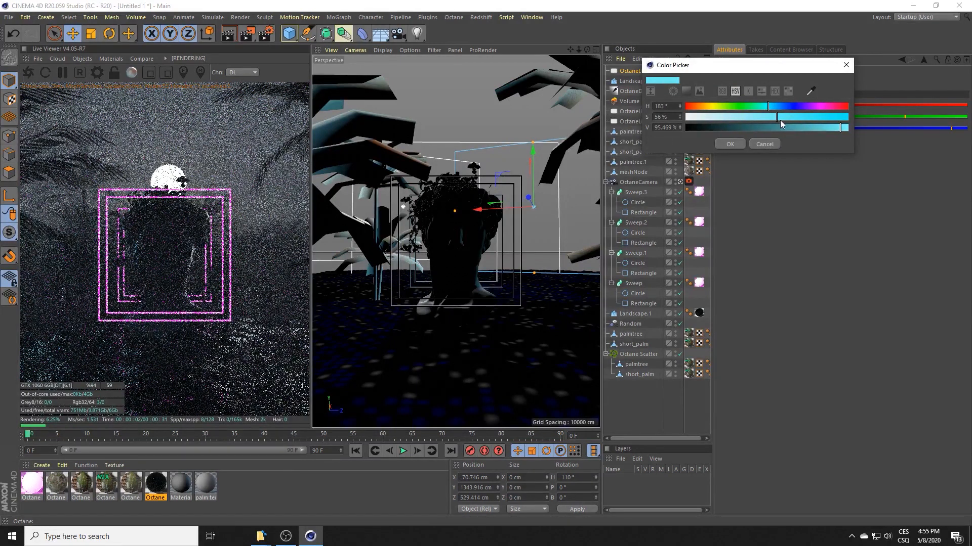
left_click(730, 144)
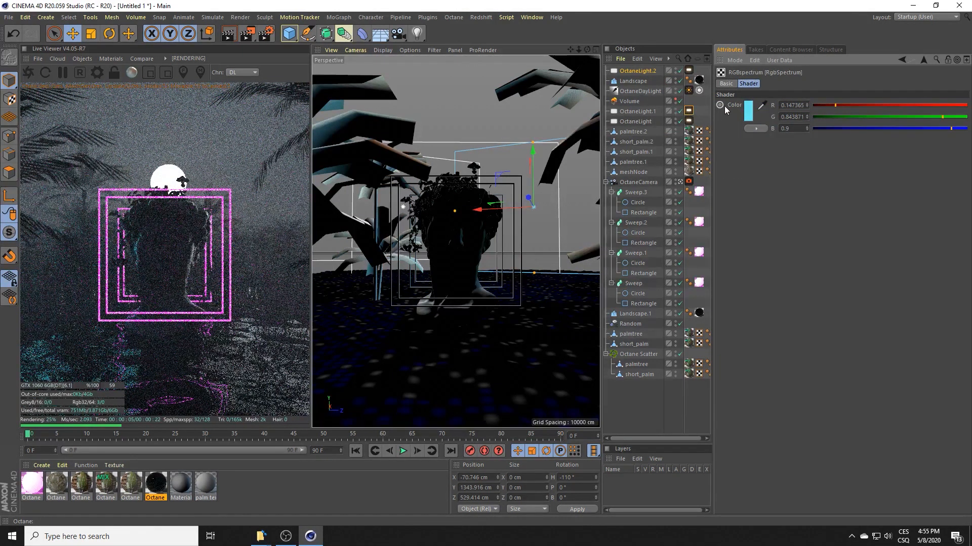
Set the brightness value of the RgbSpectrum's cyan to 92%, after trying a darker shade
left_click(748, 110)
left_click_drag(771, 129, 792, 131)
left_click(729, 147)
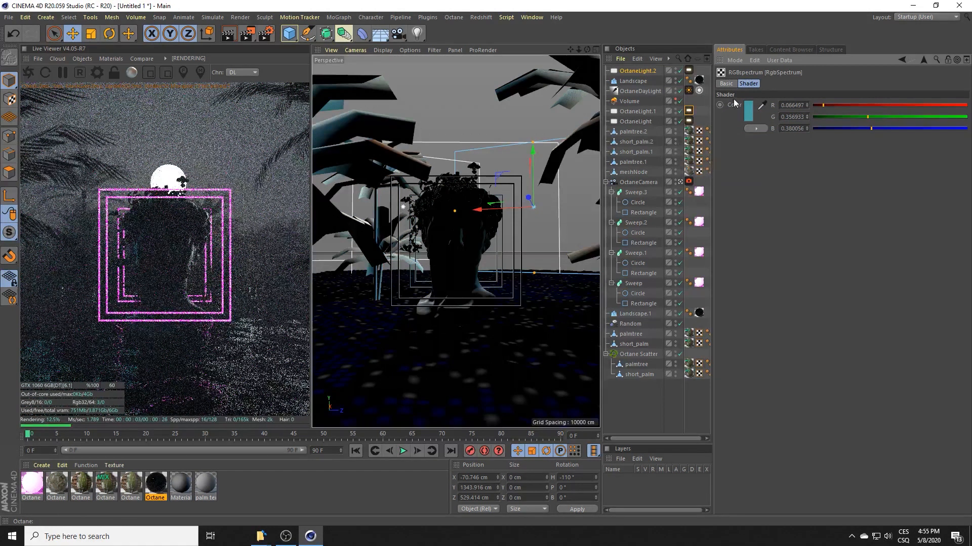
left_click(747, 111)
left_click_drag(822, 127, 834, 127)
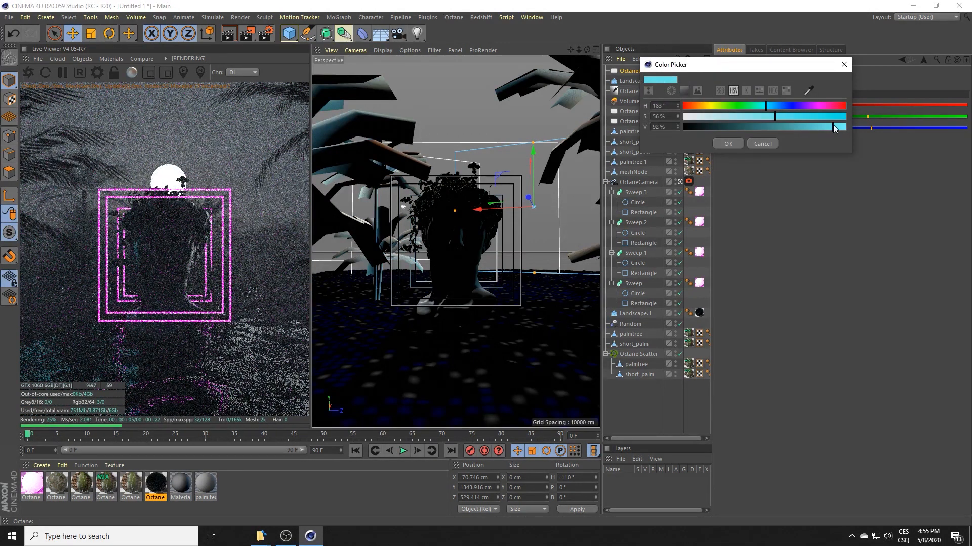
left_click(726, 144)
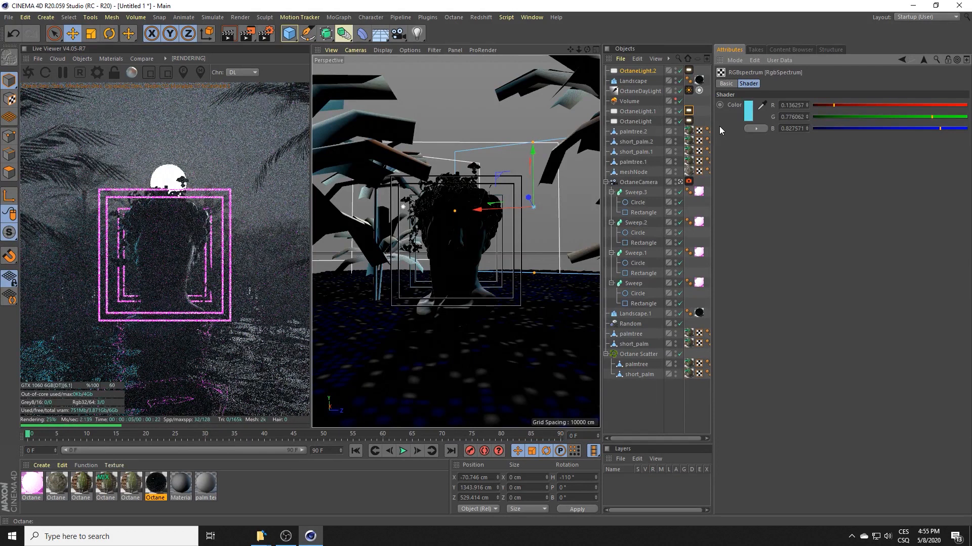
Copy the cyan RgbSpectrum texture from OctaneLight.1's light settings and paste it into the texture of OctaneLight's light tag
left_click(923, 59)
left_click(790, 125)
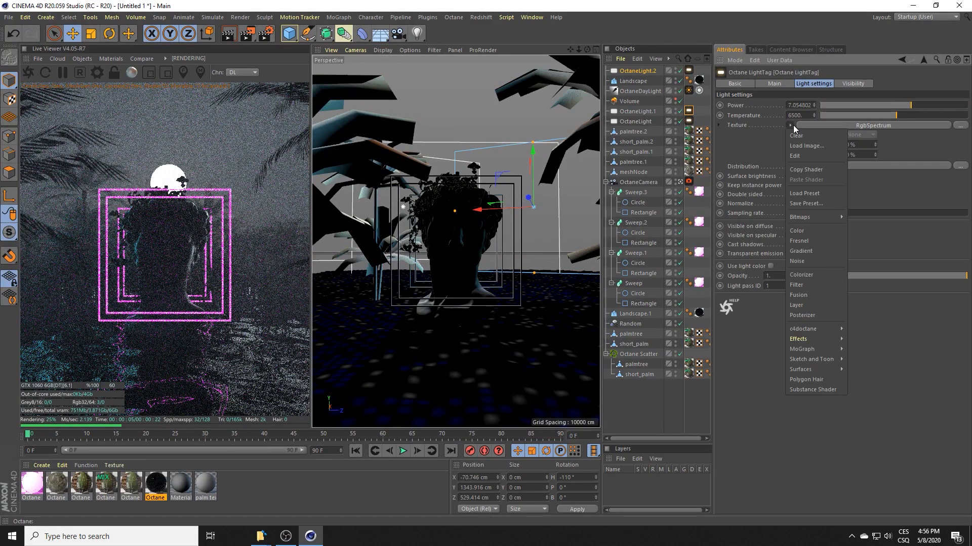
left_click(808, 170)
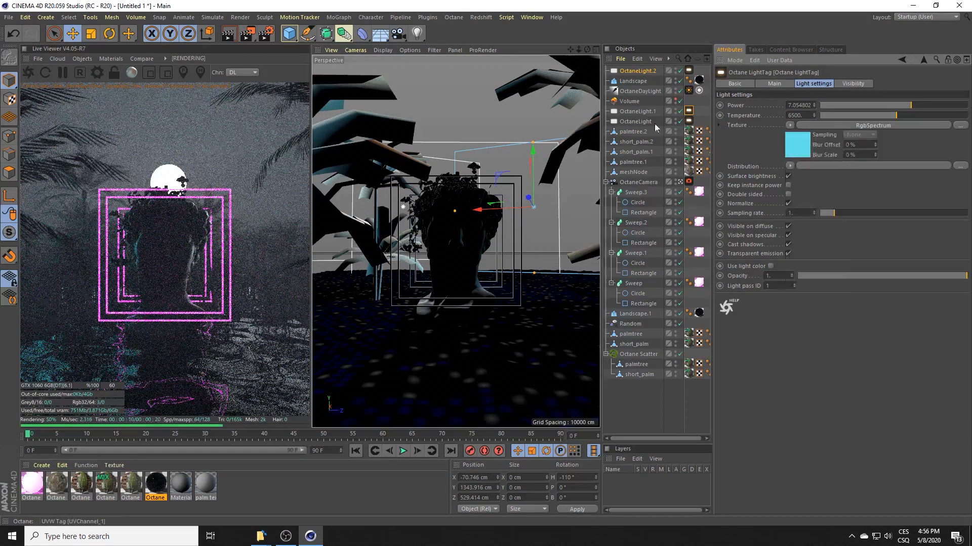
left_click(688, 121)
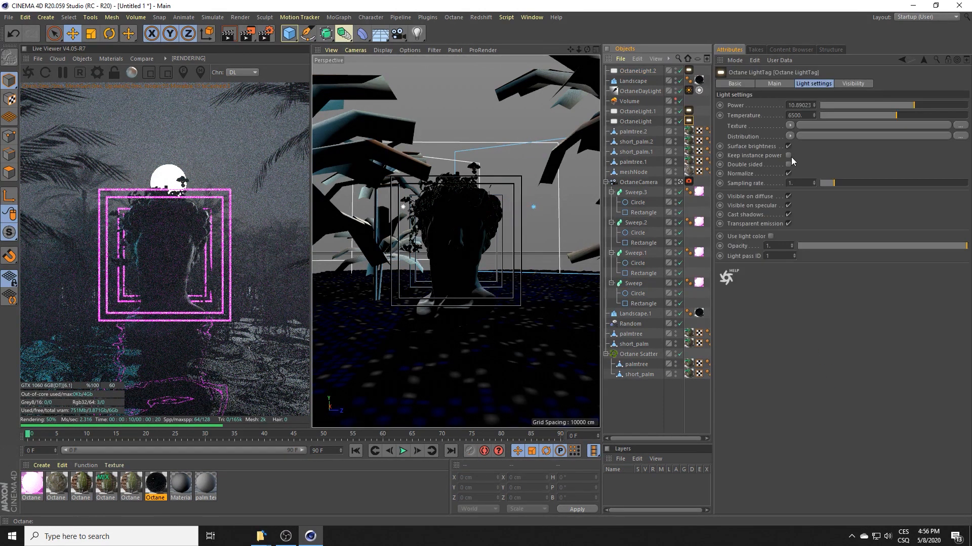
left_click(789, 126)
left_click(797, 170)
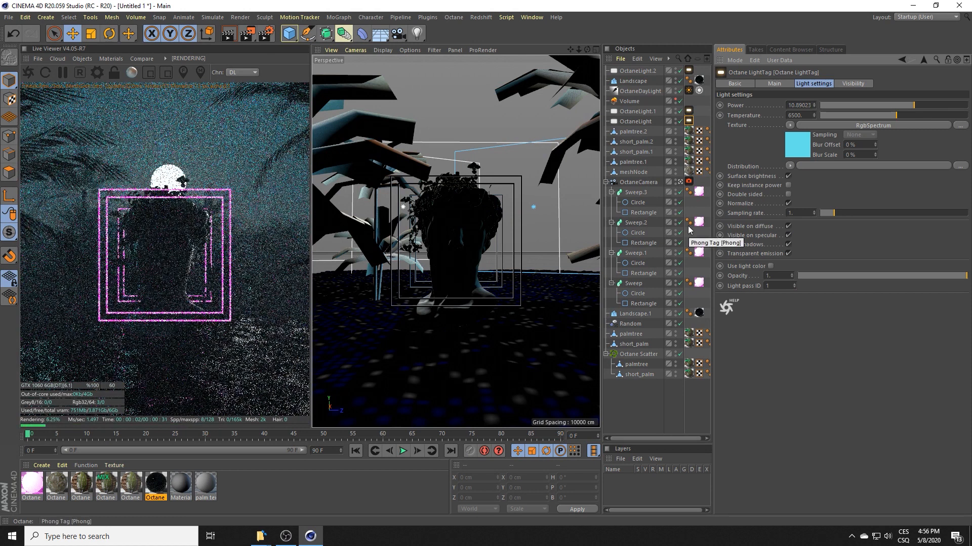
Paste the copied cyan RgbSpectrum shader into the light texture of OctaneLight.2's tag
left_click(689, 70)
right_click(792, 124)
left_click(793, 167)
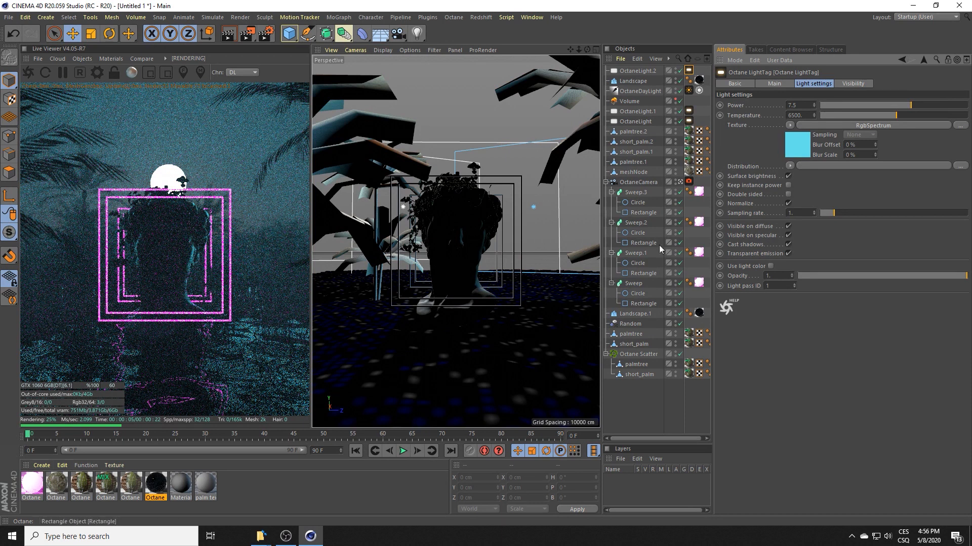
Set the radius of the profile circles under Sweep and Sweep.1 to 1.5 cm to thin those neon frames
left_click(638, 294)
left_click_drag(792, 123, 771, 122)
type("1.5")
key("Return")
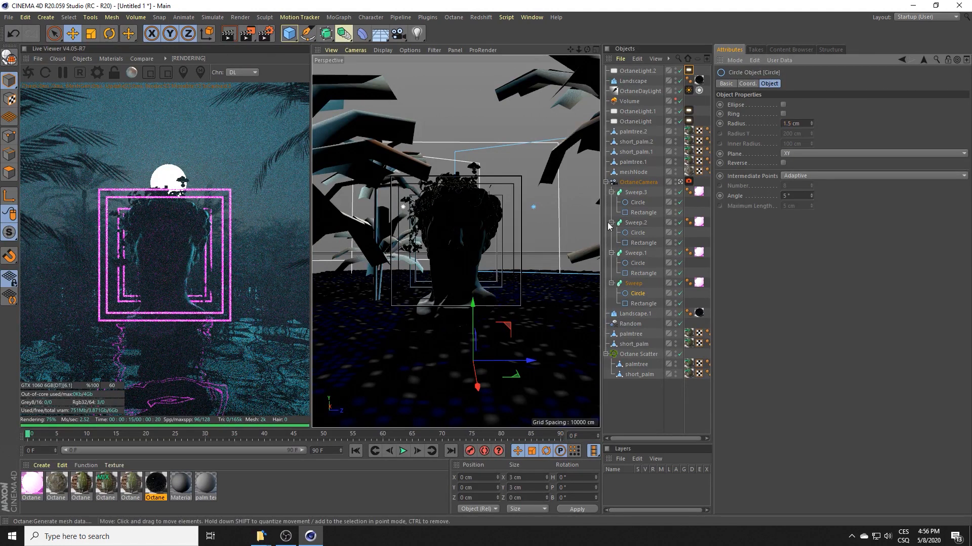
left_click(636, 264)
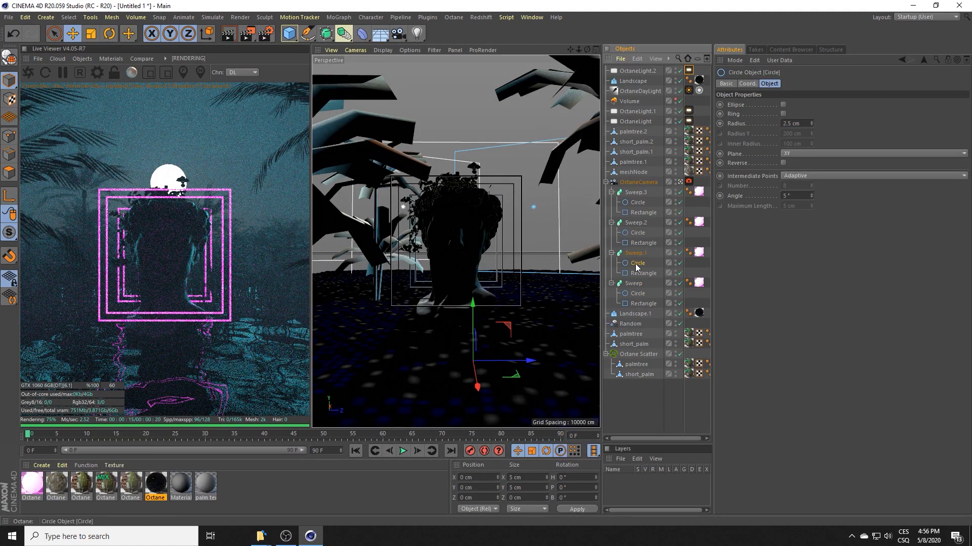
type("1.5")
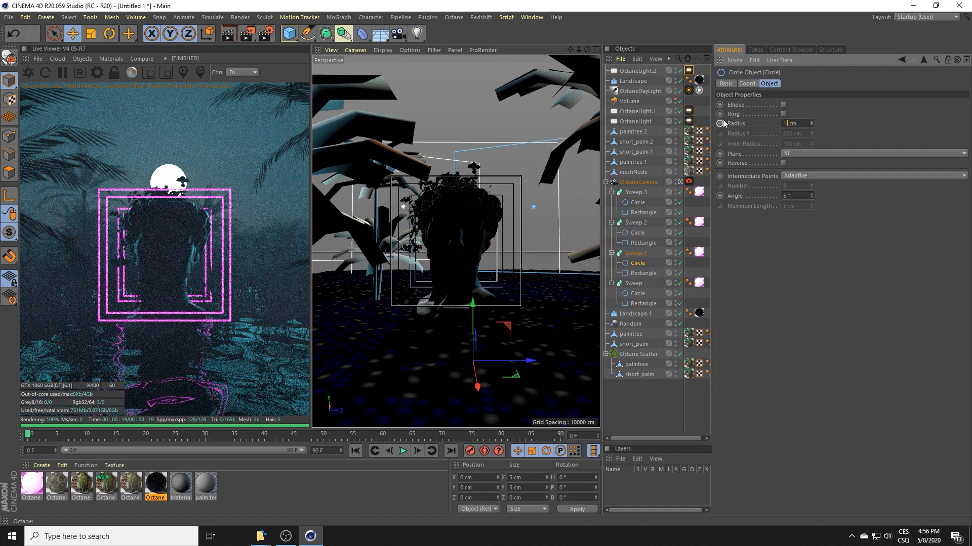
key("Return")
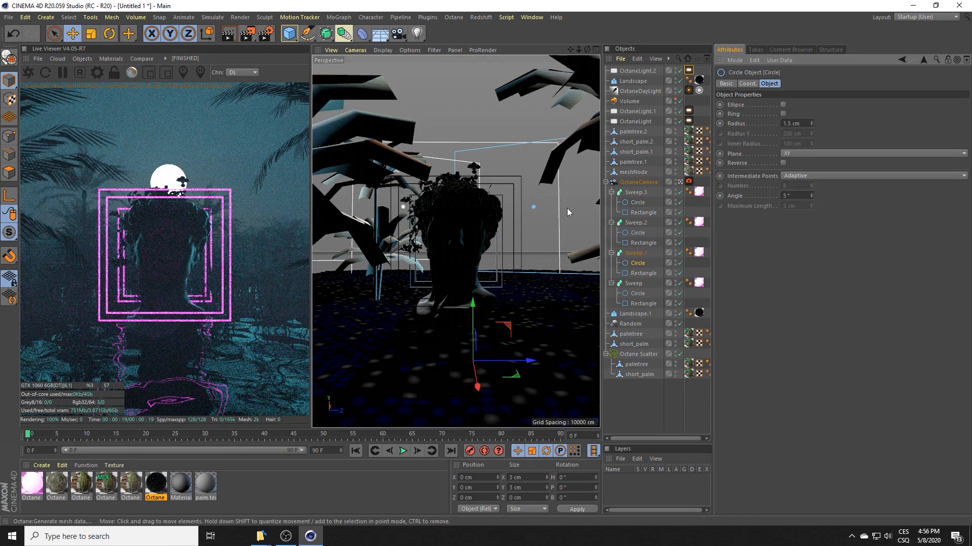
Set the radius of the profile circles under Sweep.2 and Sweep.3 to 2 cm
left_click(637, 232)
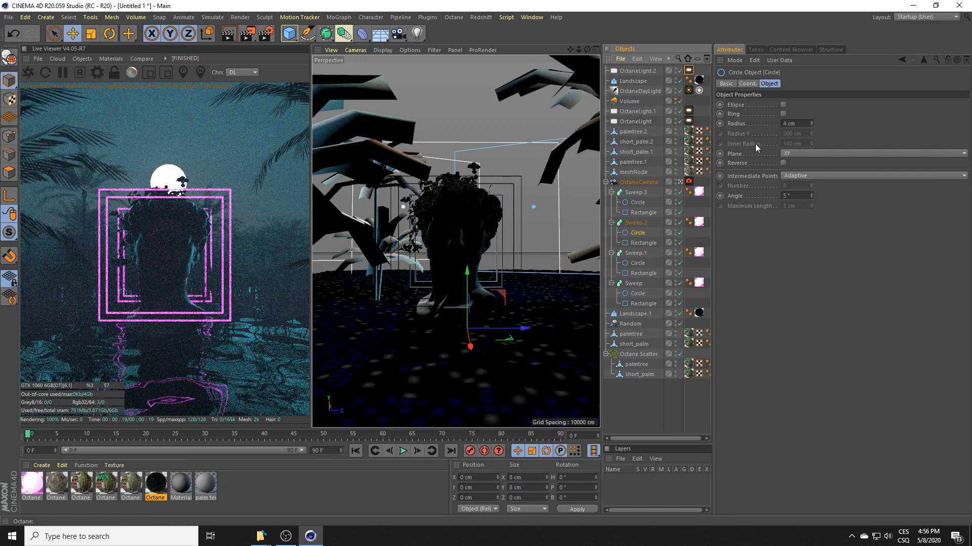
double_click(780, 123)
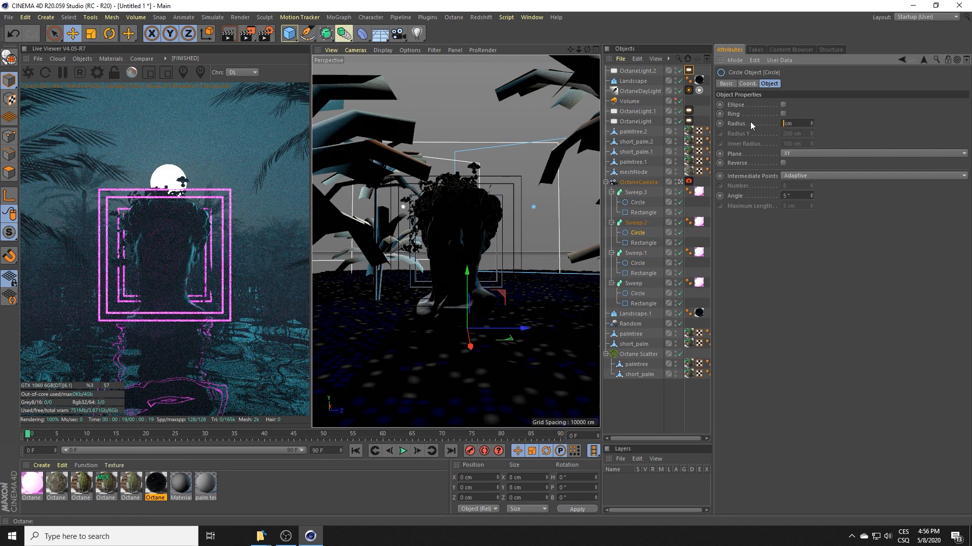
type("2")
left_click(638, 203)
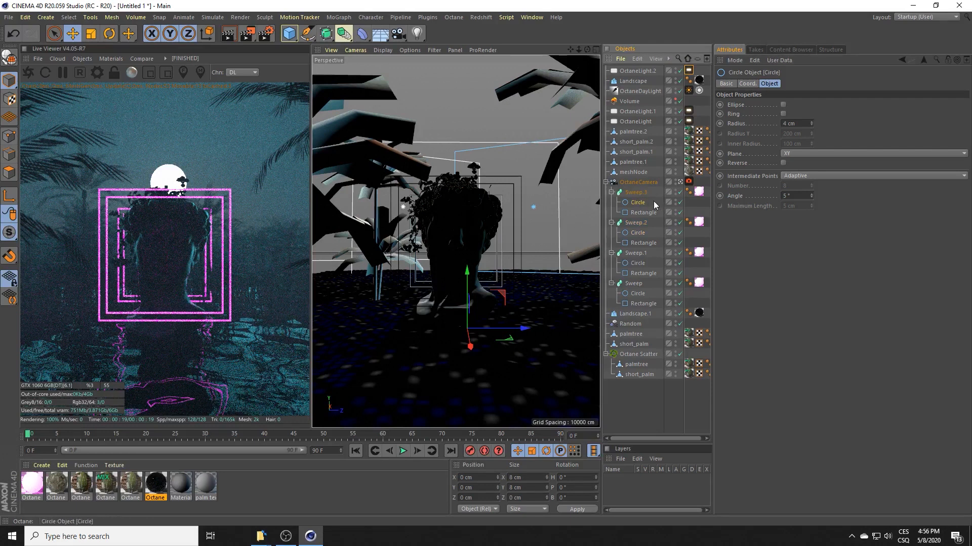
double_click(791, 122)
type("2")
key("Return")
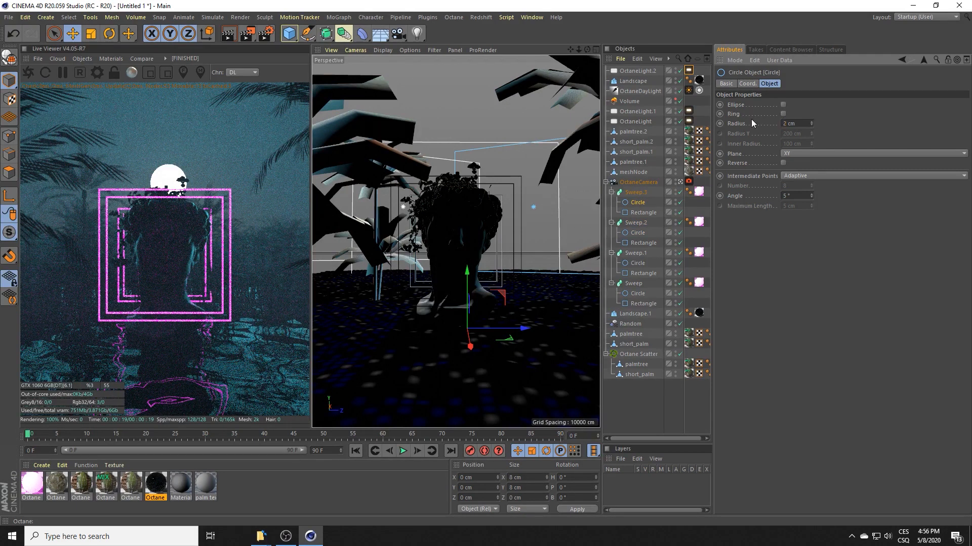
left_click(210, 219)
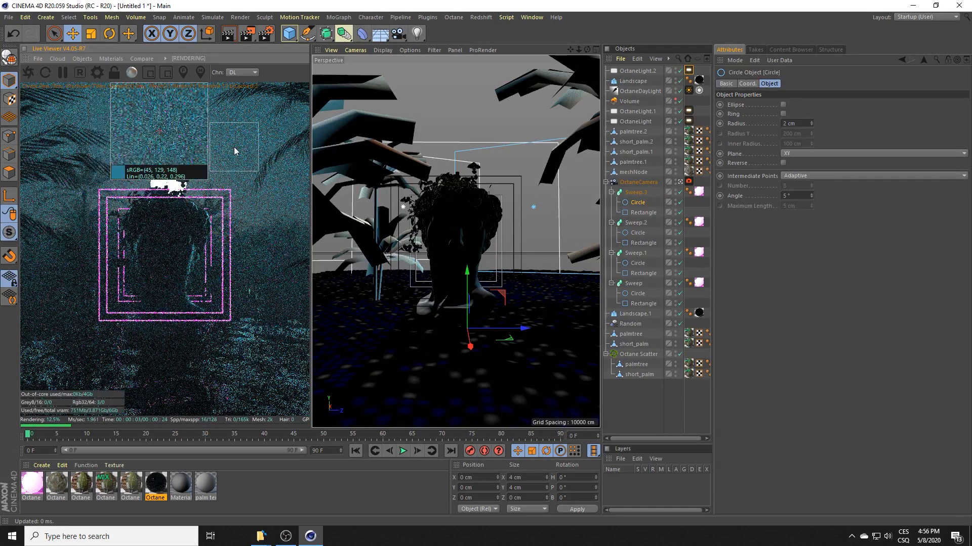
Raise the Blackbody Emission power of the pink neon material, Octane Material.4, to about 36.9 and close its editor
left_click(32, 483)
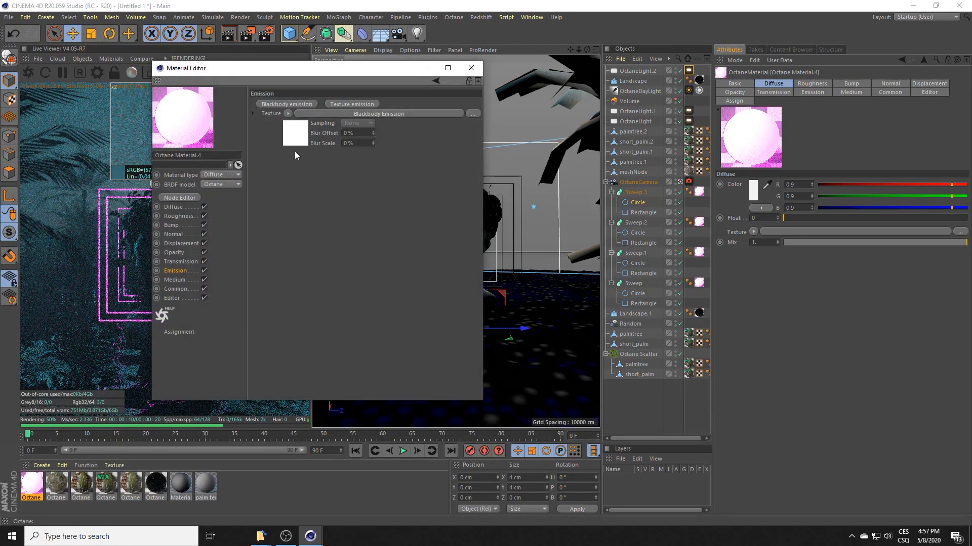
left_click(296, 139)
left_click_drag(450, 171, 457, 172)
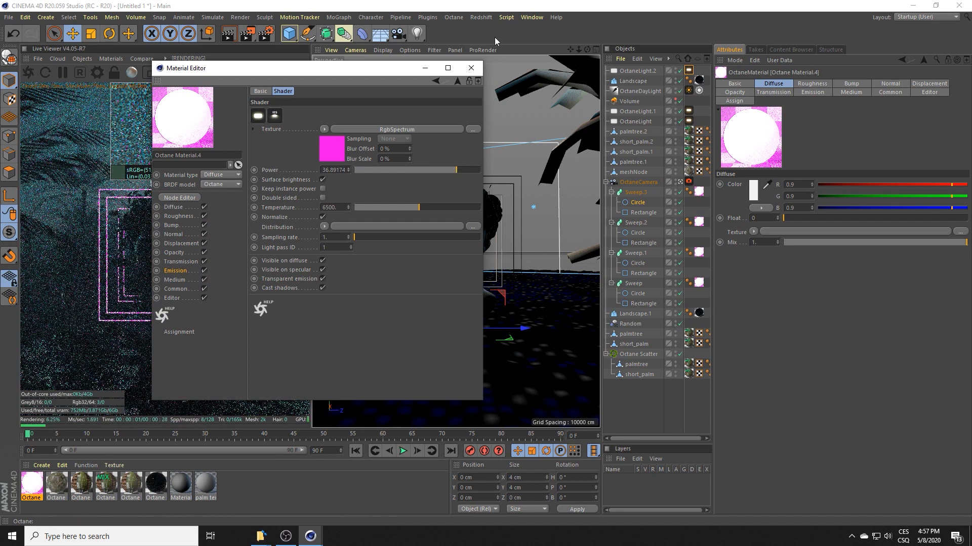
left_click(471, 68)
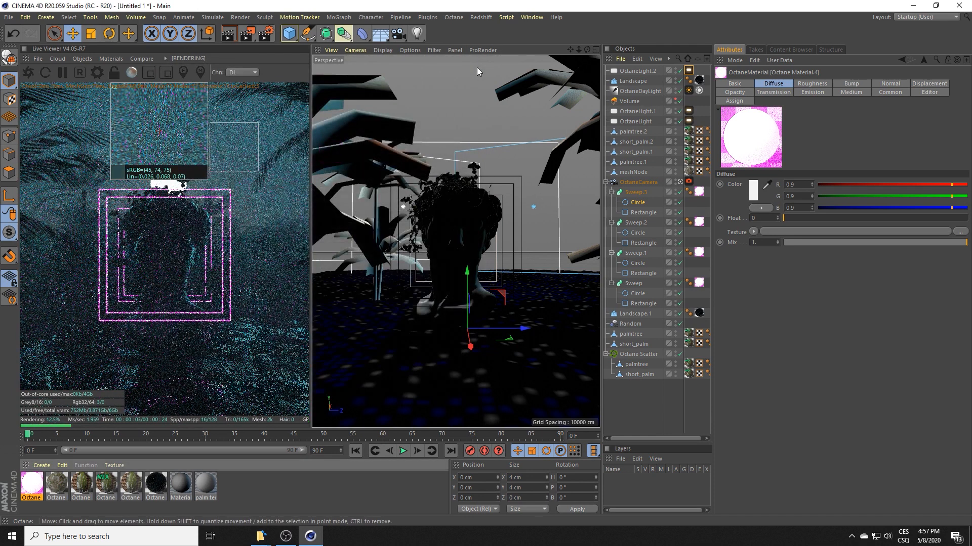